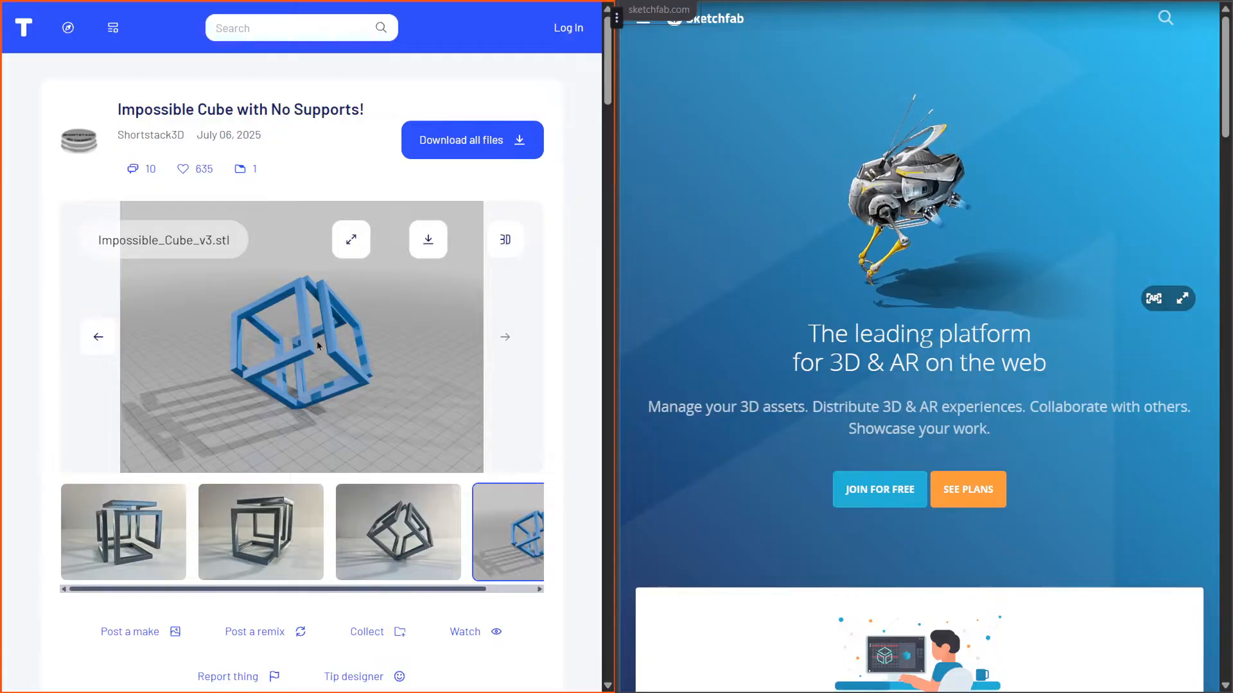
Preview the Impossible Cube model in 3D and download Impossible_Cube_v3.stl to Downloads
left_click(506, 239)
scroll(240, 350, "up", 5)
left_click_drag(240, 351, 223, 282)
scroll(274, 281, "up", 5)
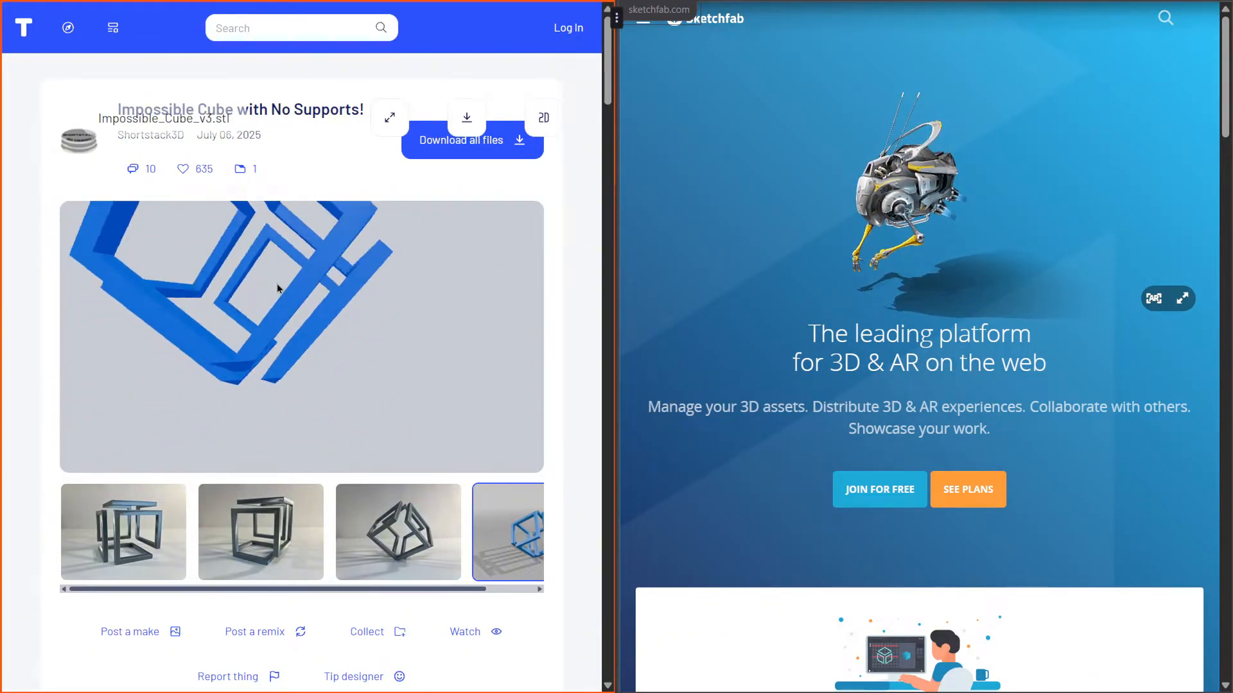
left_click(467, 119)
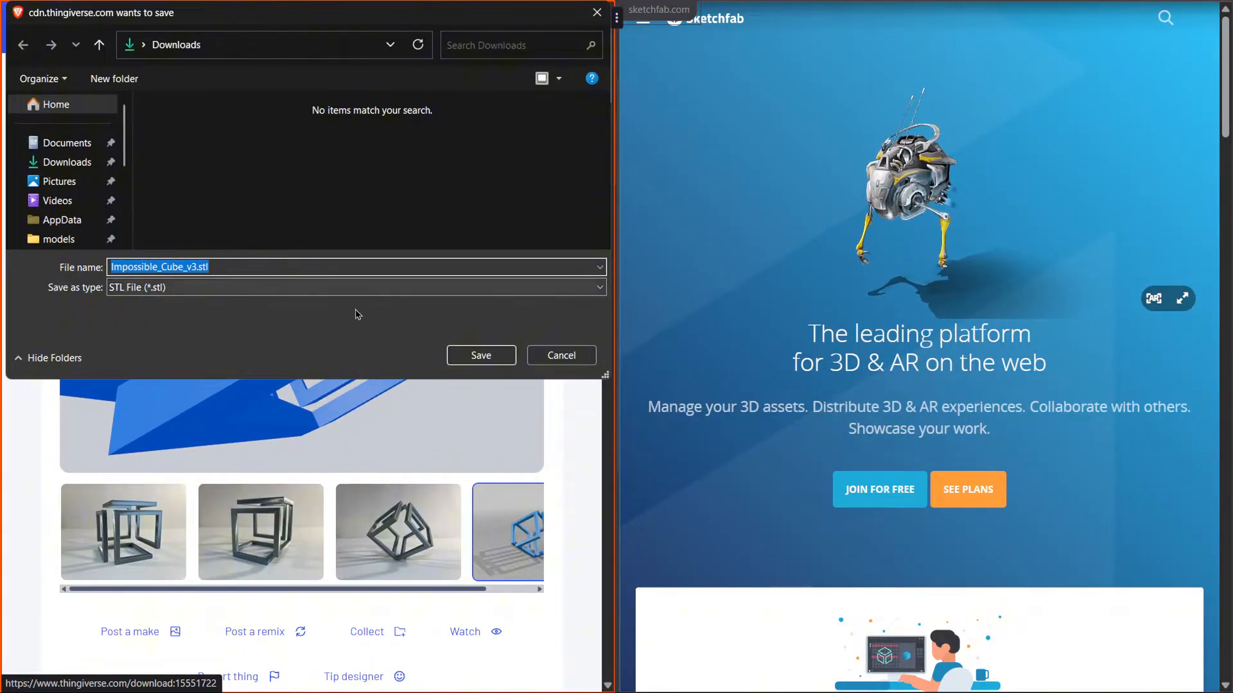
left_click(468, 355)
Open Sketchfab's Downloadable models listing from the Explore menu
left_click(744, 197)
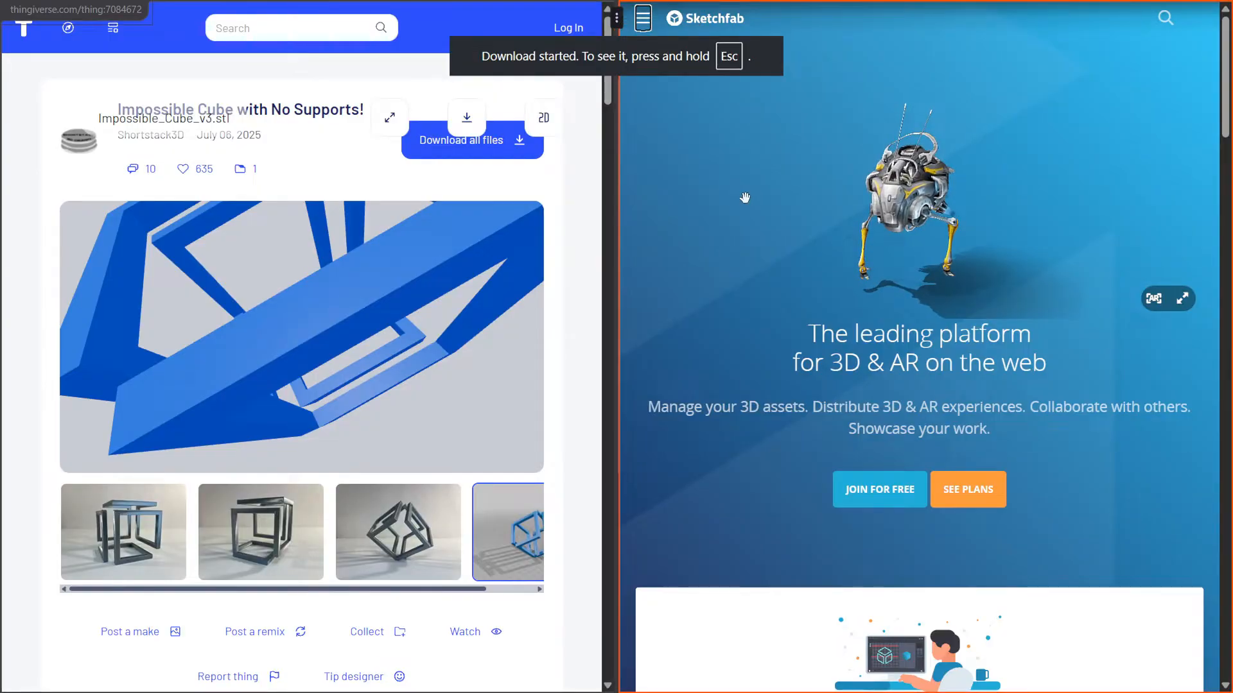
left_click(642, 18)
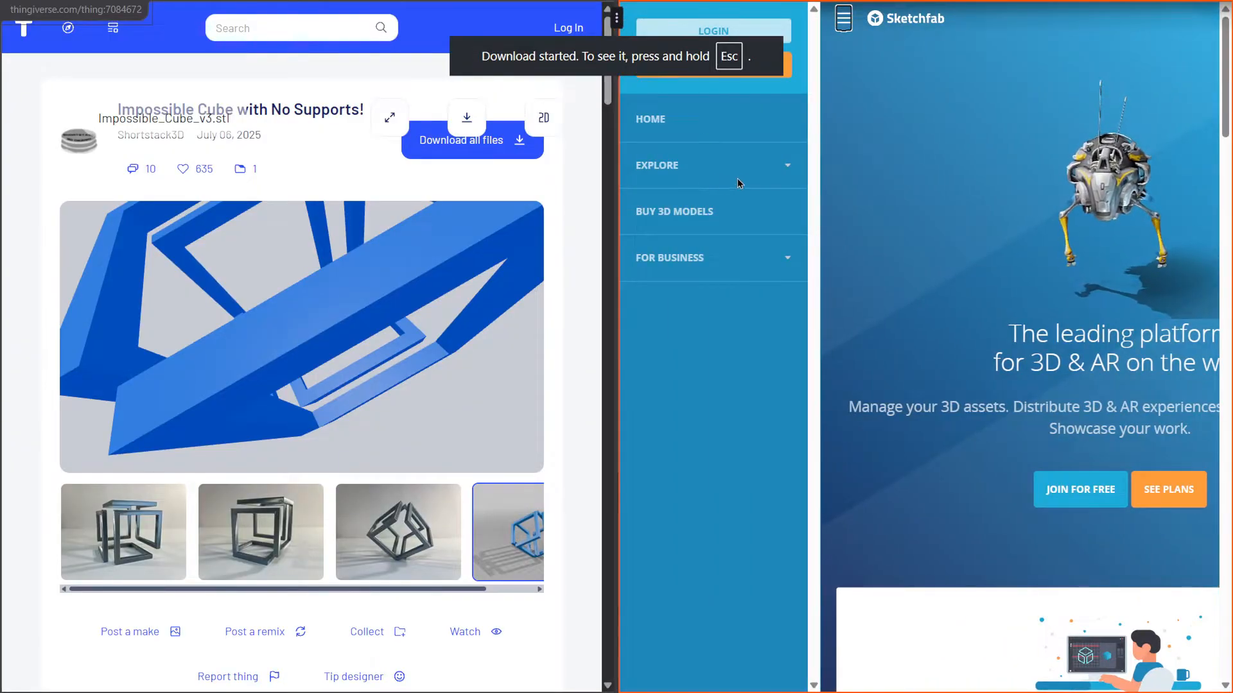
left_click(783, 165)
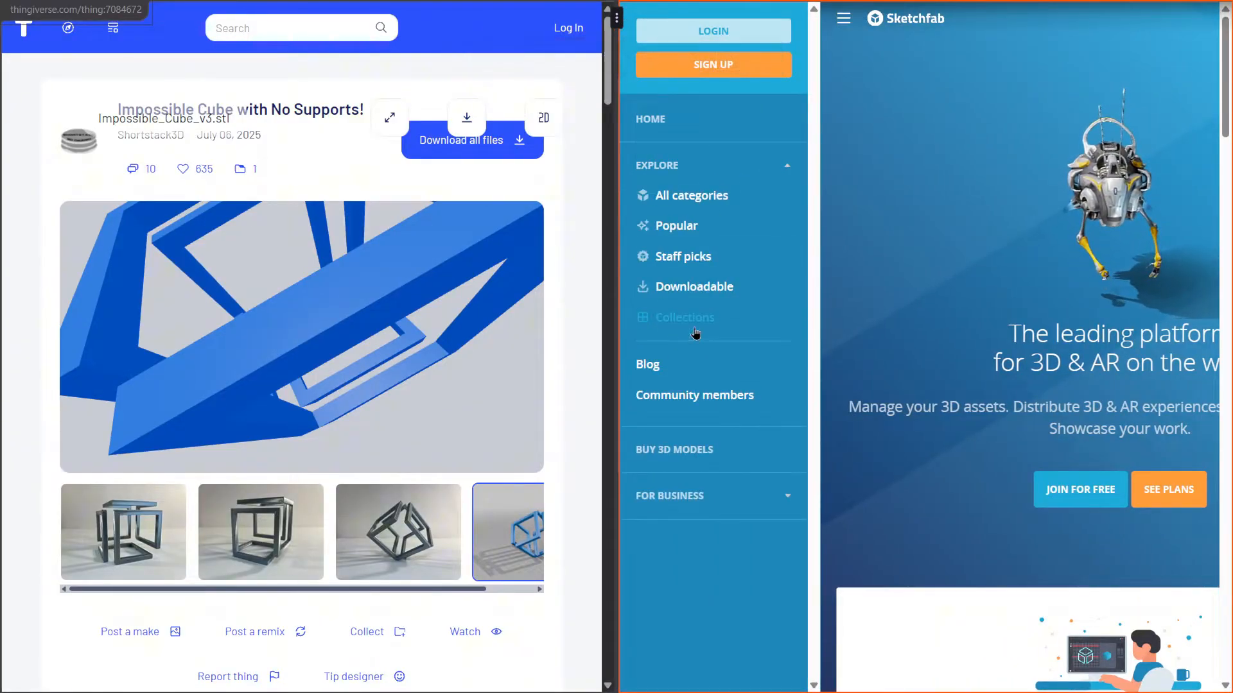
left_click(694, 290)
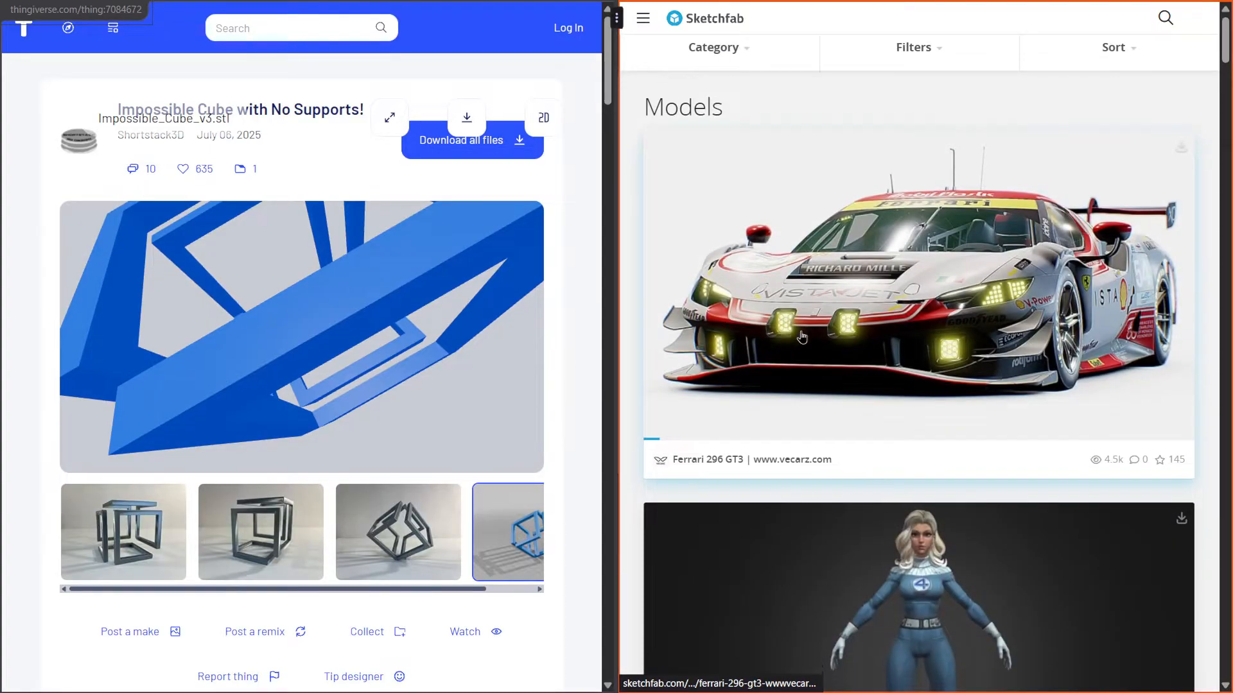
Open the duchess back part model, rotate its preview, and request its 3D model download
scroll(816, 337, "down", 7)
scroll(816, 338, "down", 15)
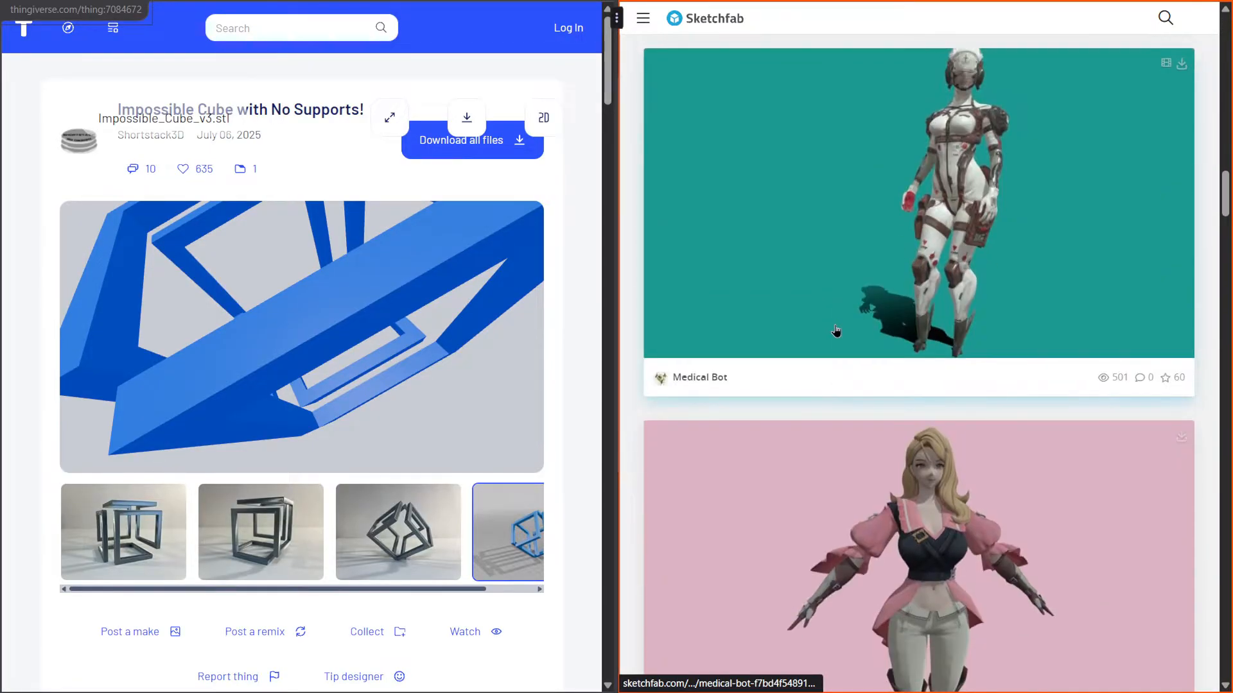
scroll(844, 325, "down", 15)
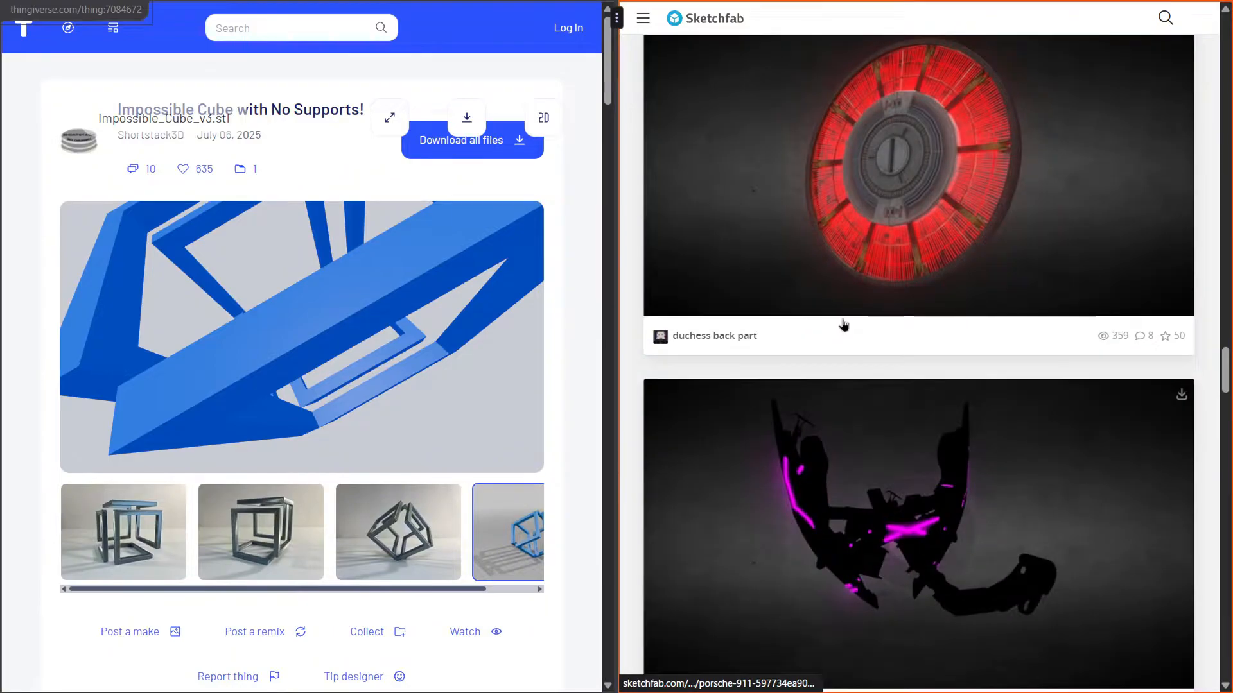
scroll(843, 325, "up", 5)
left_click(961, 441)
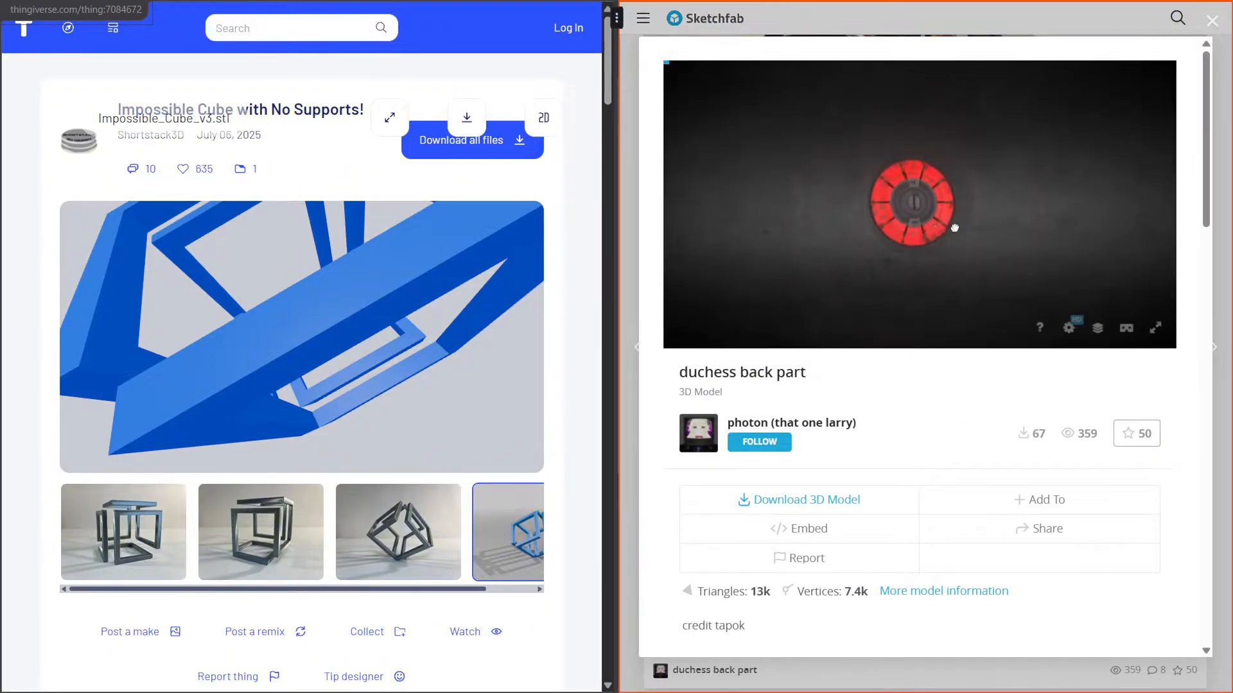
left_click_drag(1170, 204, 1002, 261)
left_click(821, 497)
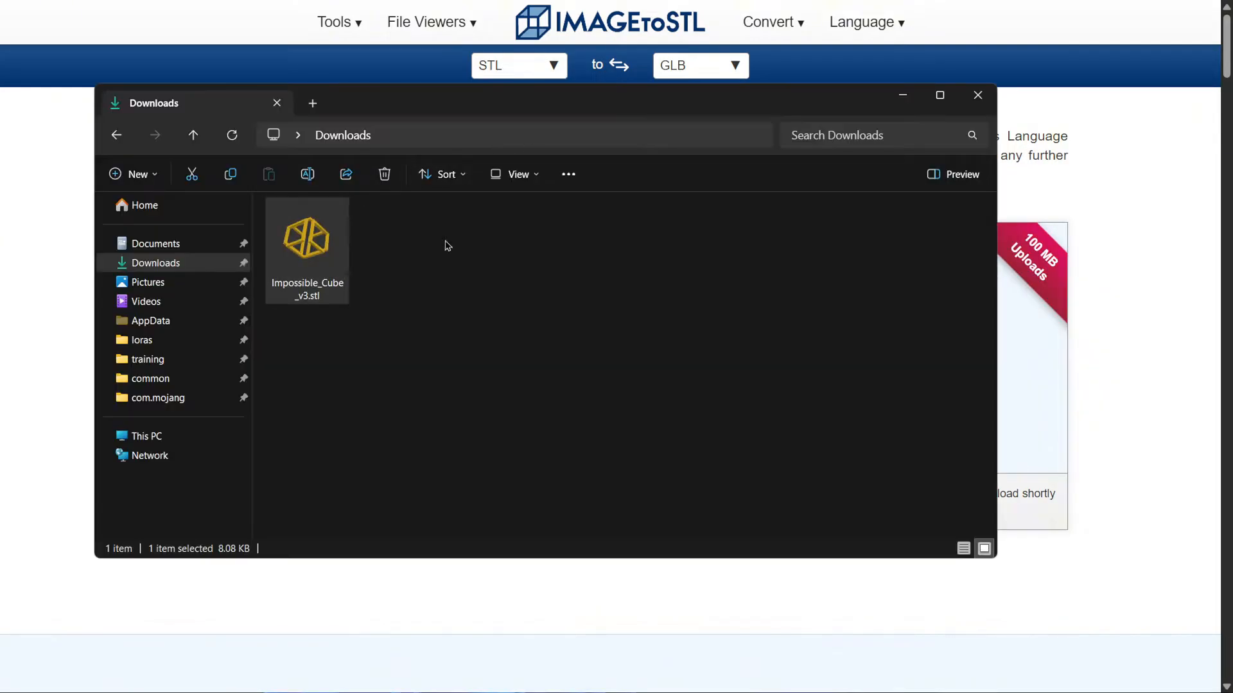
Upload Impossible_Cube_v3.stl to the STL to GLB converter and convert it
left_click_drag(307, 247, 1039, 378)
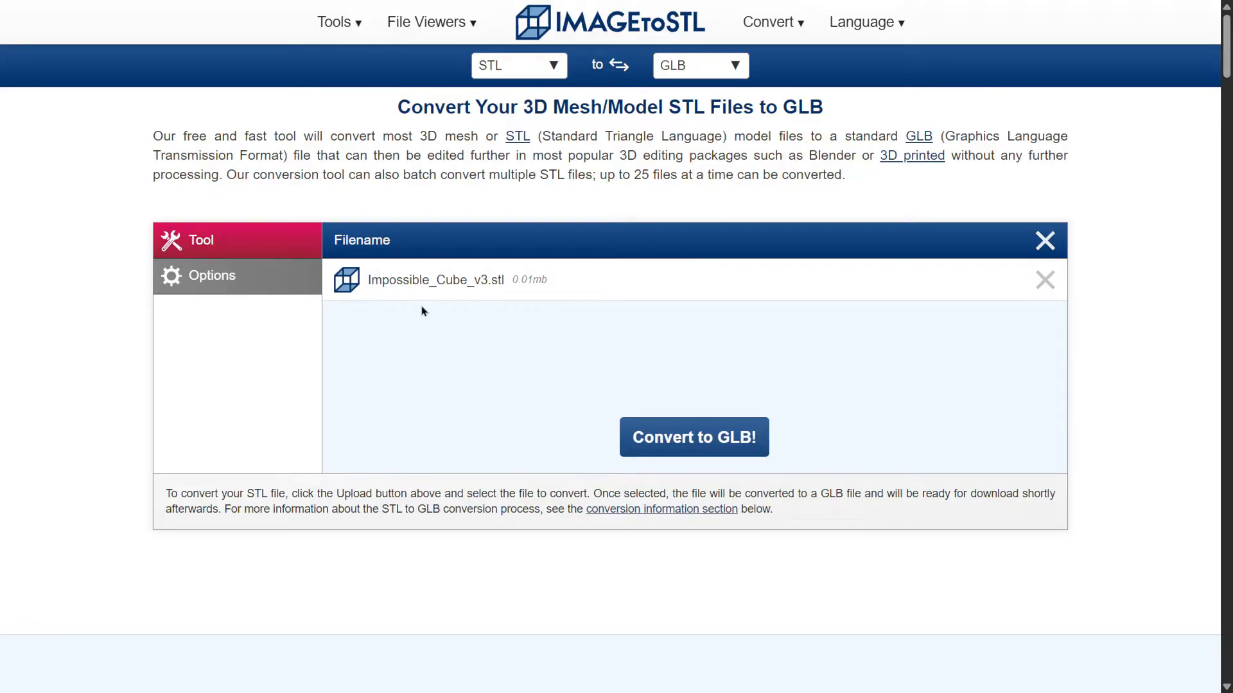
left_click(715, 442)
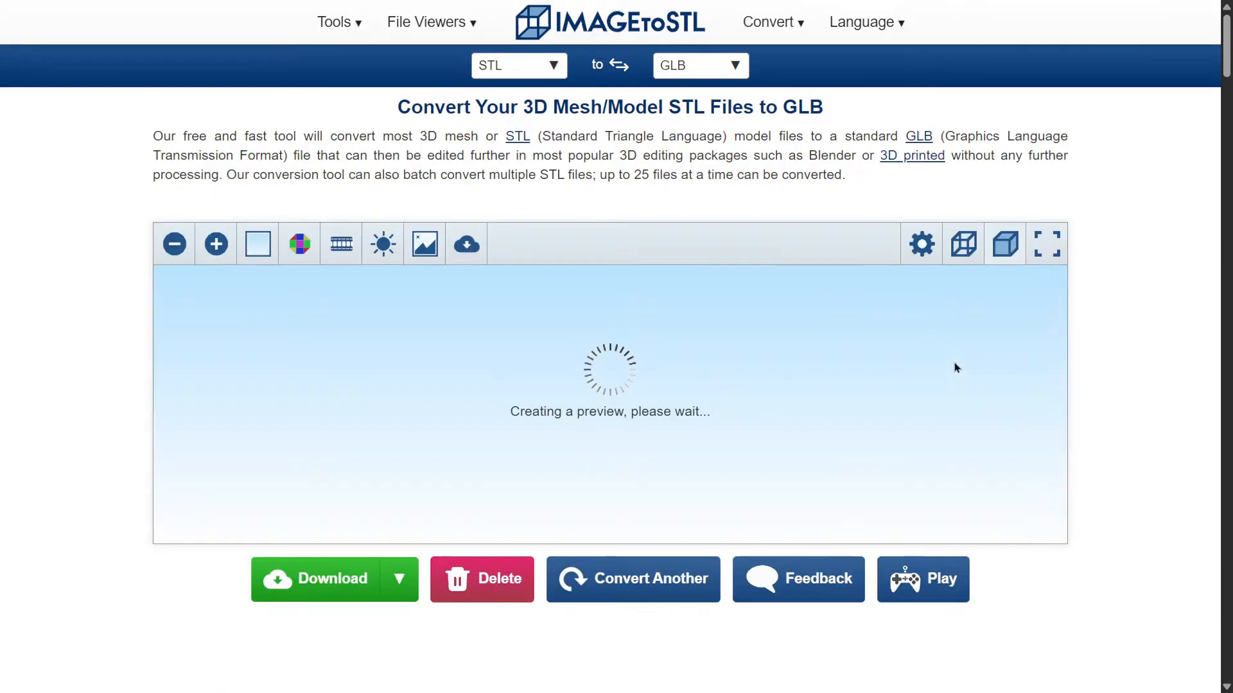
Download the converted model as a GLB file, ImageToStl.com_Impossible_Cube_v3.glb, instead of the zip
left_click(334, 571)
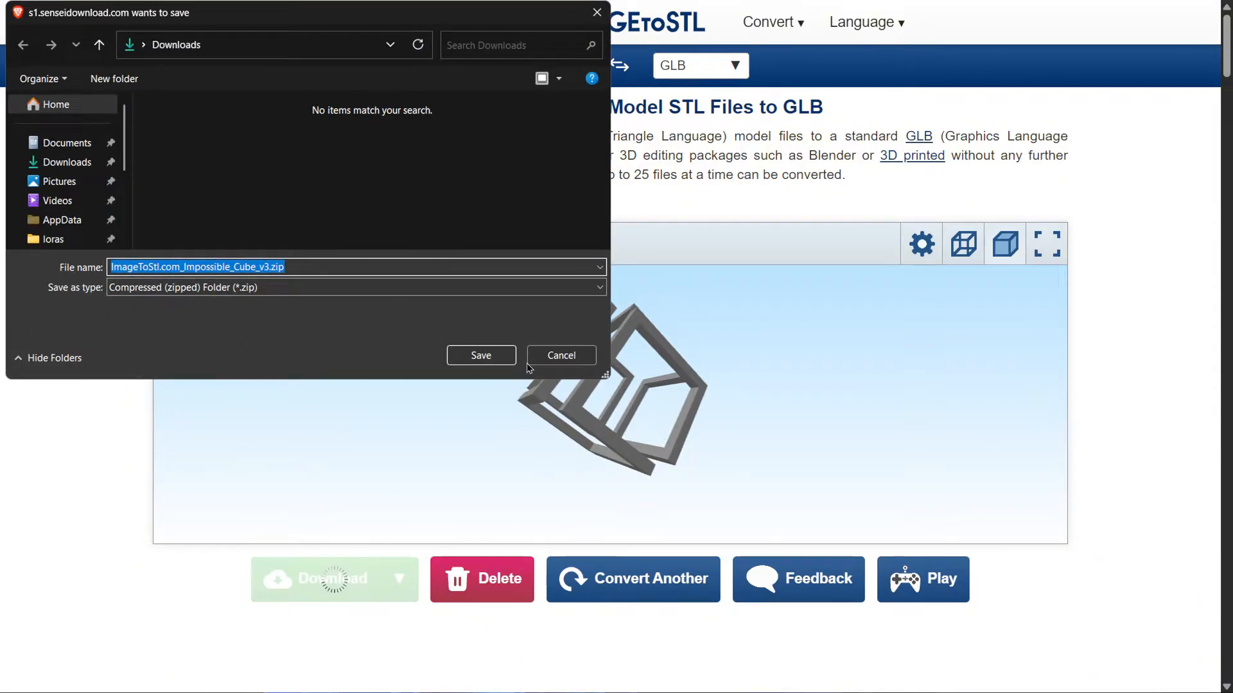
left_click(561, 355)
left_click(399, 578)
left_click(329, 443)
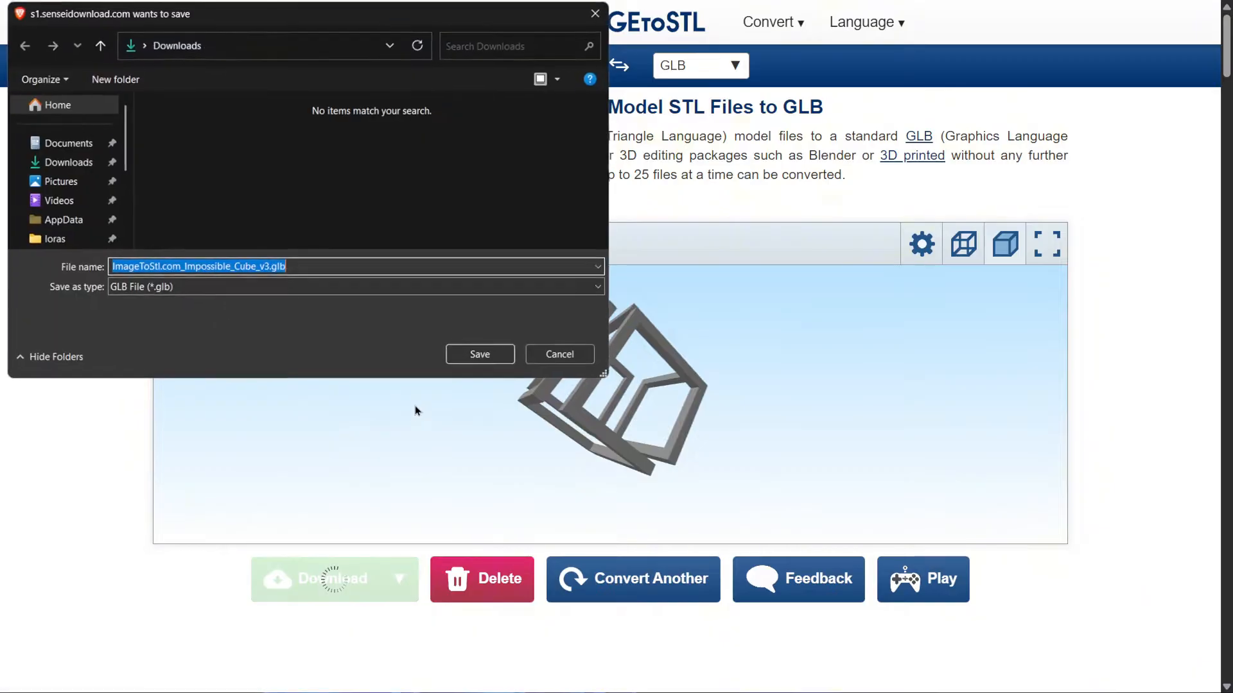
left_click(460, 357)
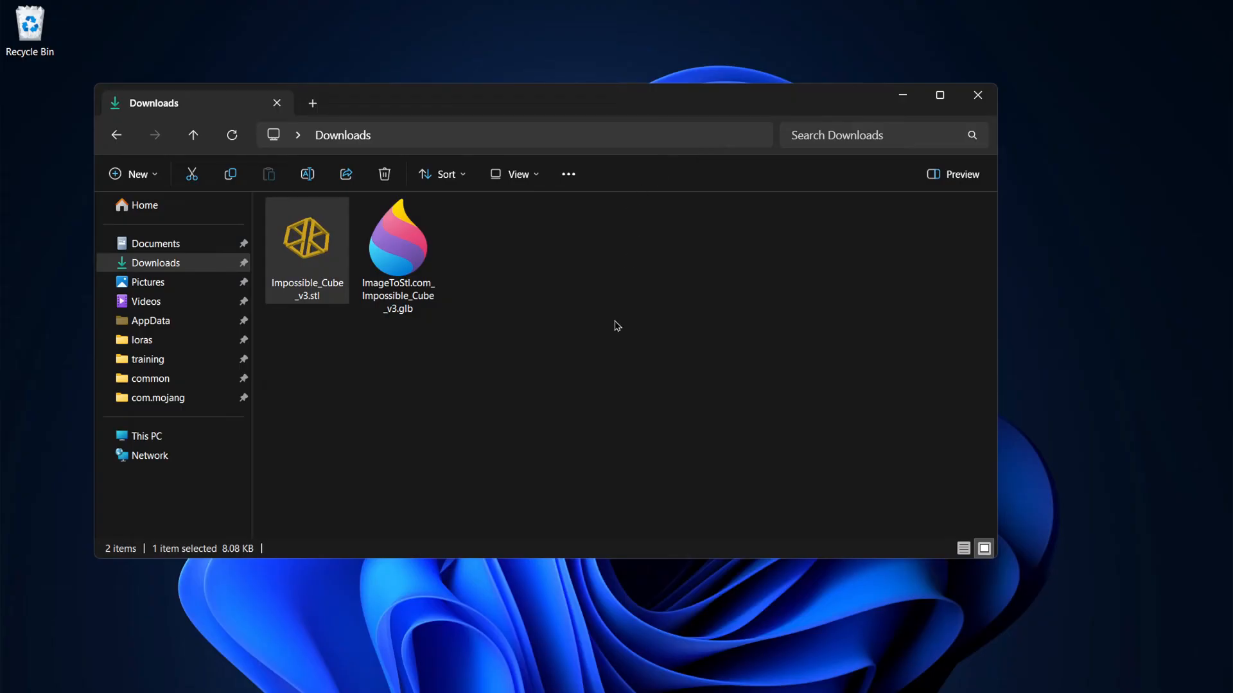
Open the GLB model in Paint 3D and orbit it in 3D view
double_click(403, 233)
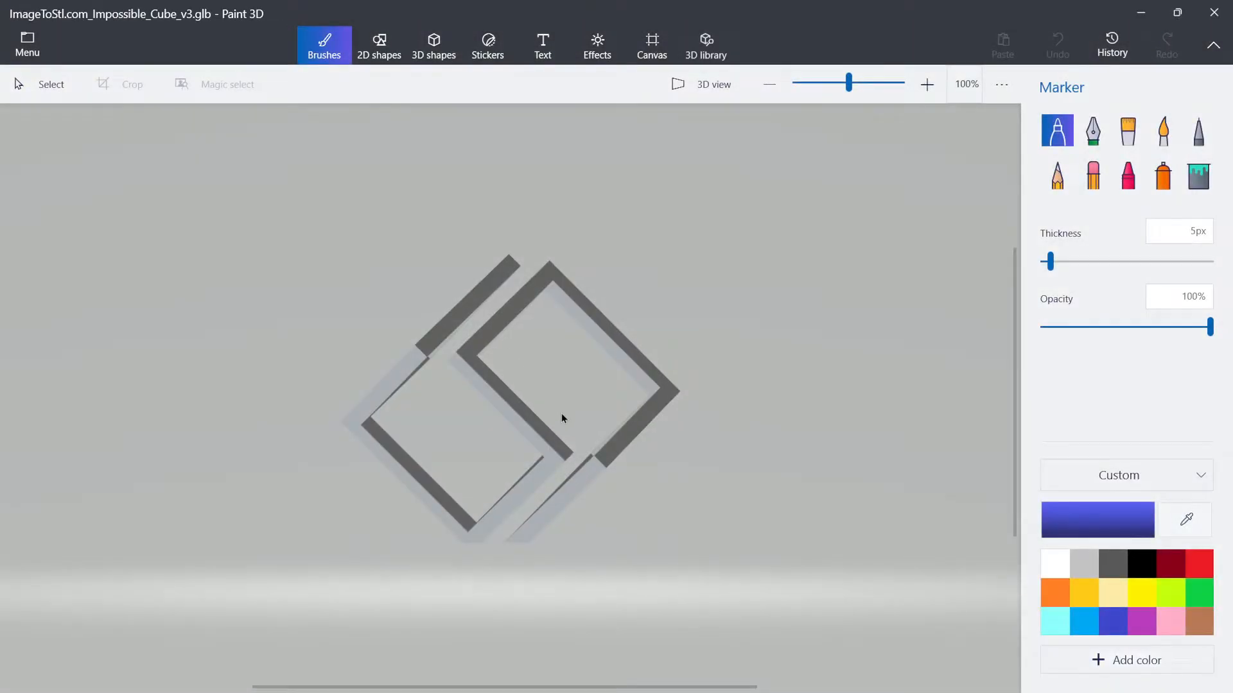
left_click_drag(541, 456, 674, 442)
key("ctrl+z")
left_click(704, 89)
right_click_drag(663, 185, 751, 393)
Close Paint 3D without saving the changes
left_click(1214, 13)
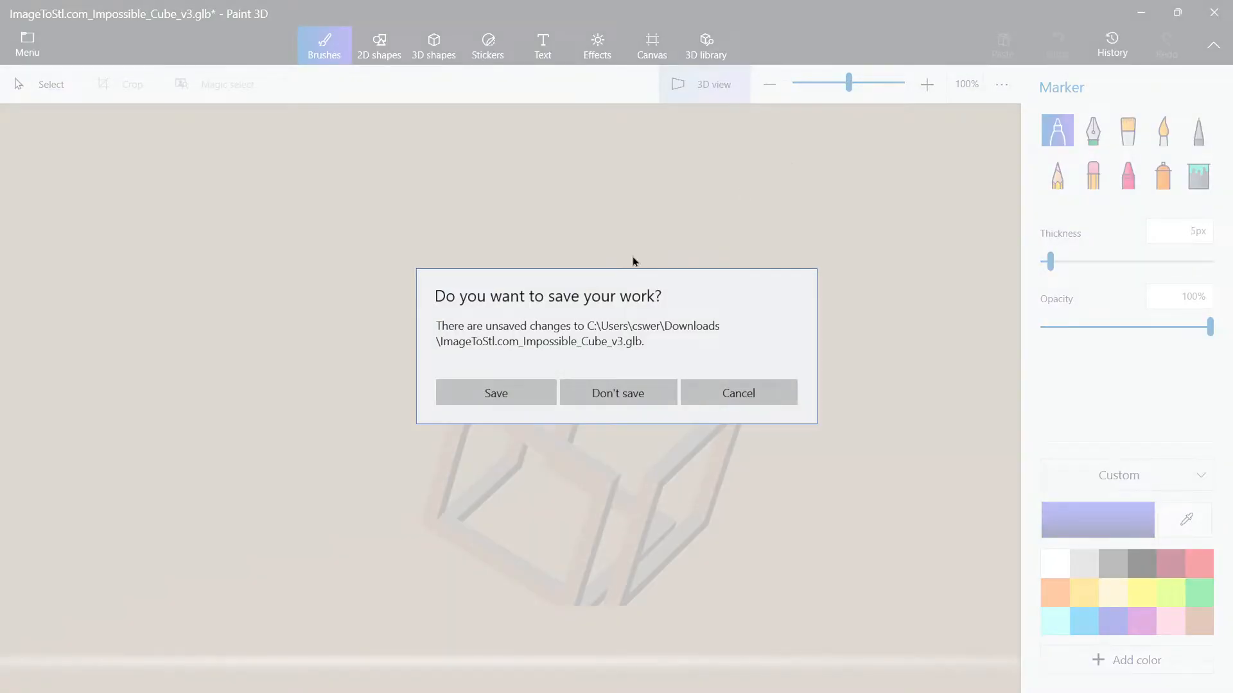
left_click(671, 390)
Delete Impossible_Cube_v3.stl from the Downloads folder
left_click(310, 250)
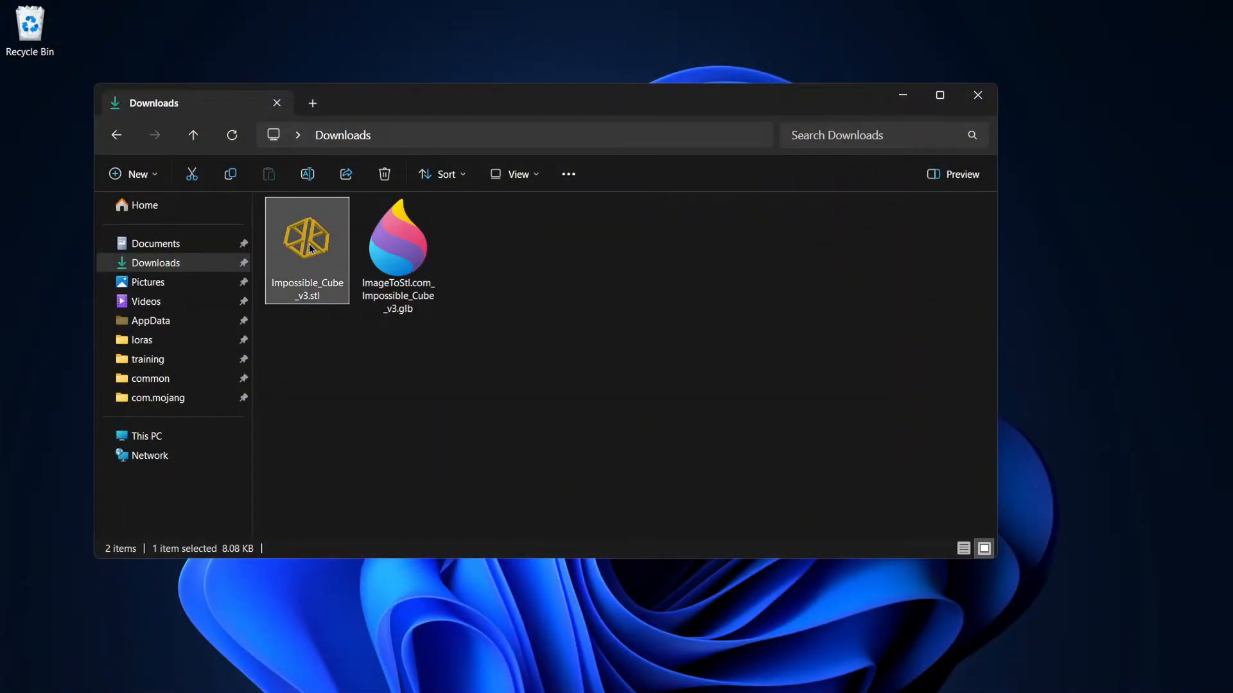
key("Delete")
left_click_drag(334, 249, 164, 244)
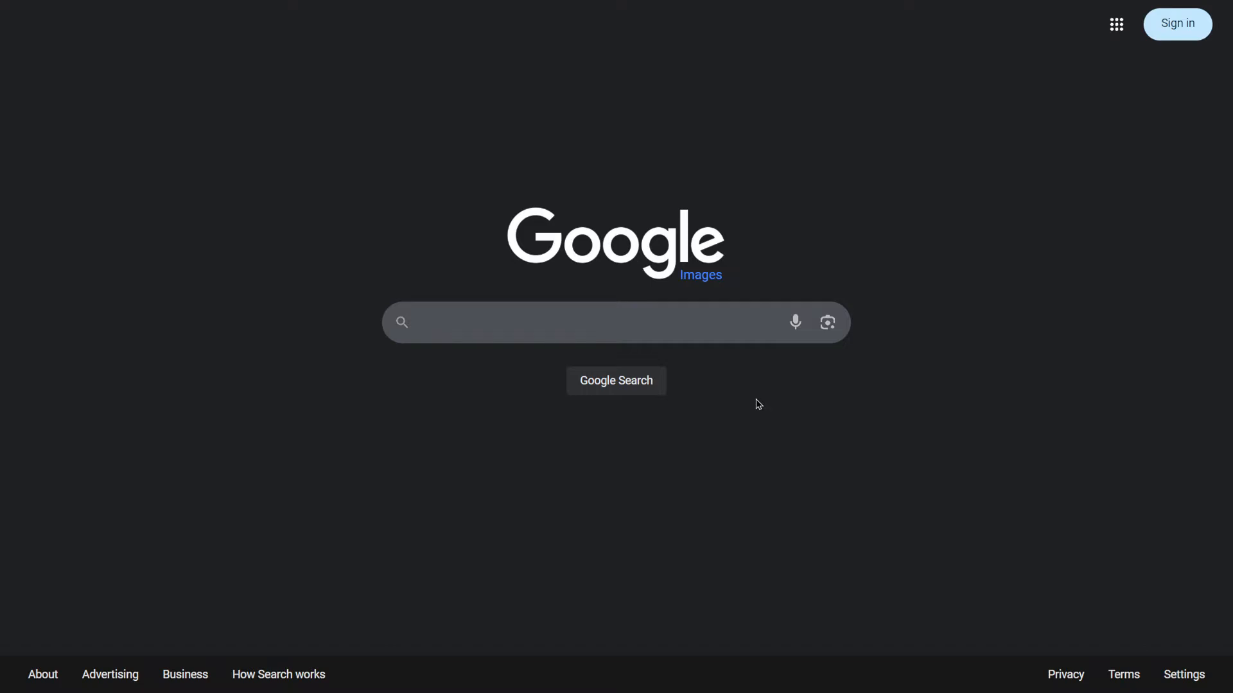
Search Google Images for "random images"
left_click(724, 330)
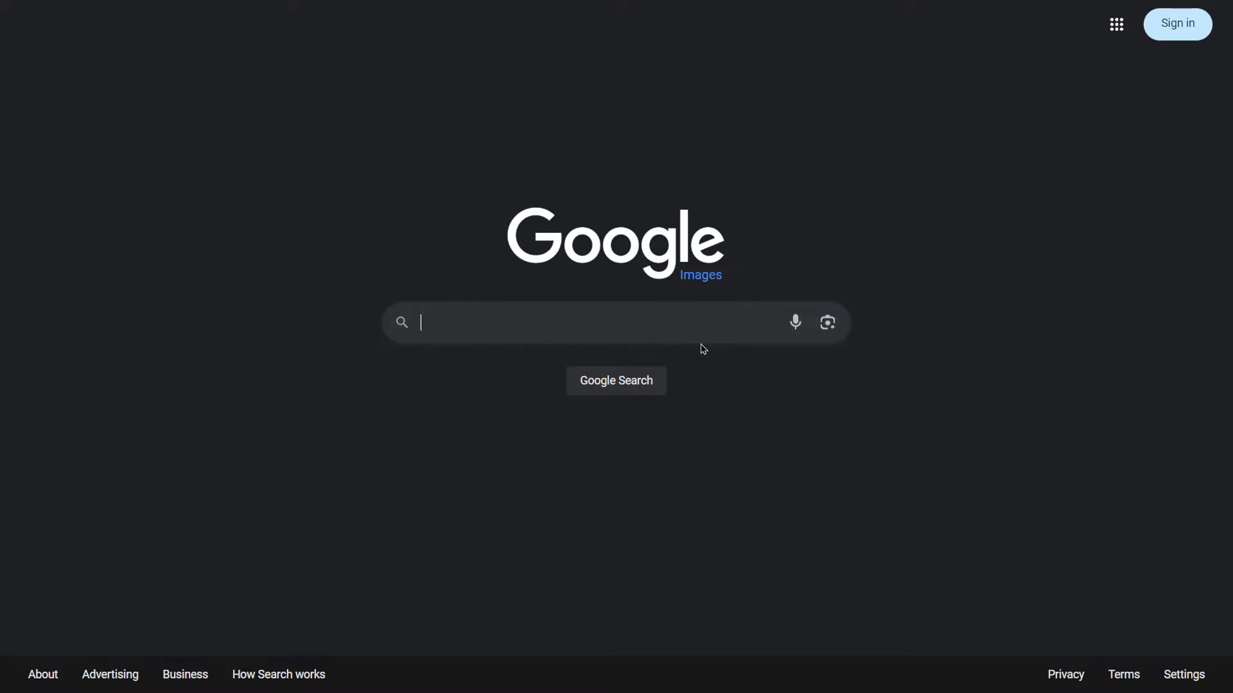
type("random images")
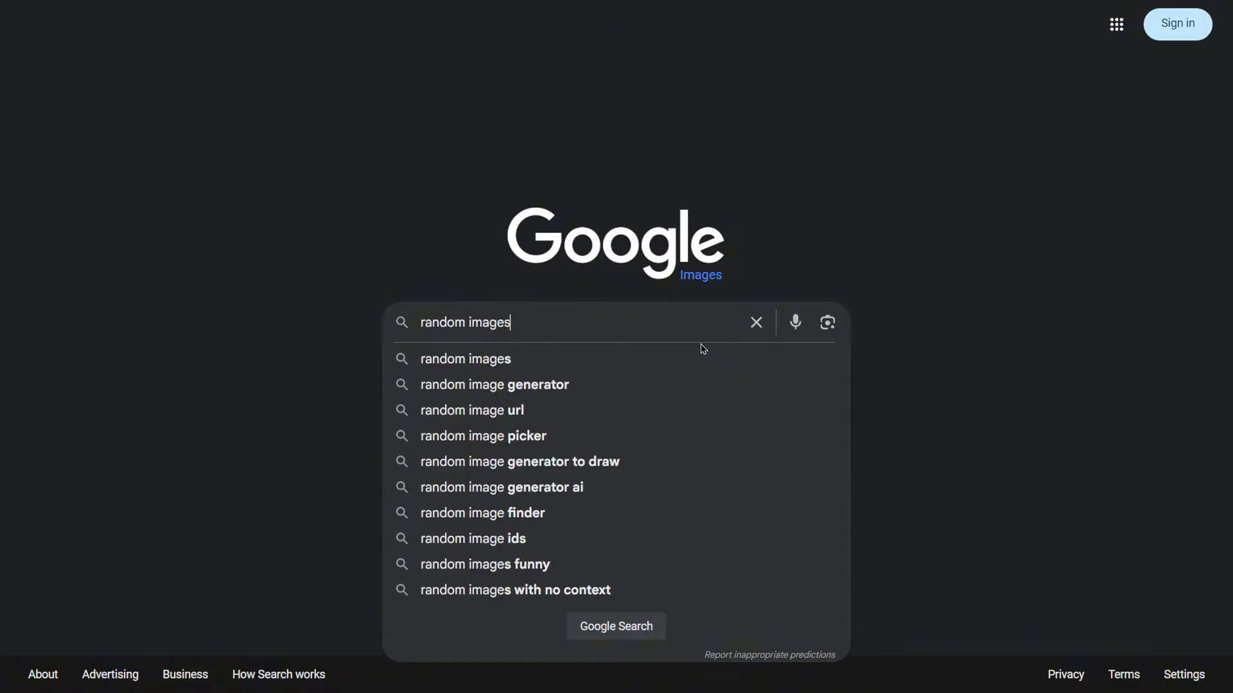
key("Return")
Open the broccoli character image from the search results
scroll(702, 349, "down", 8)
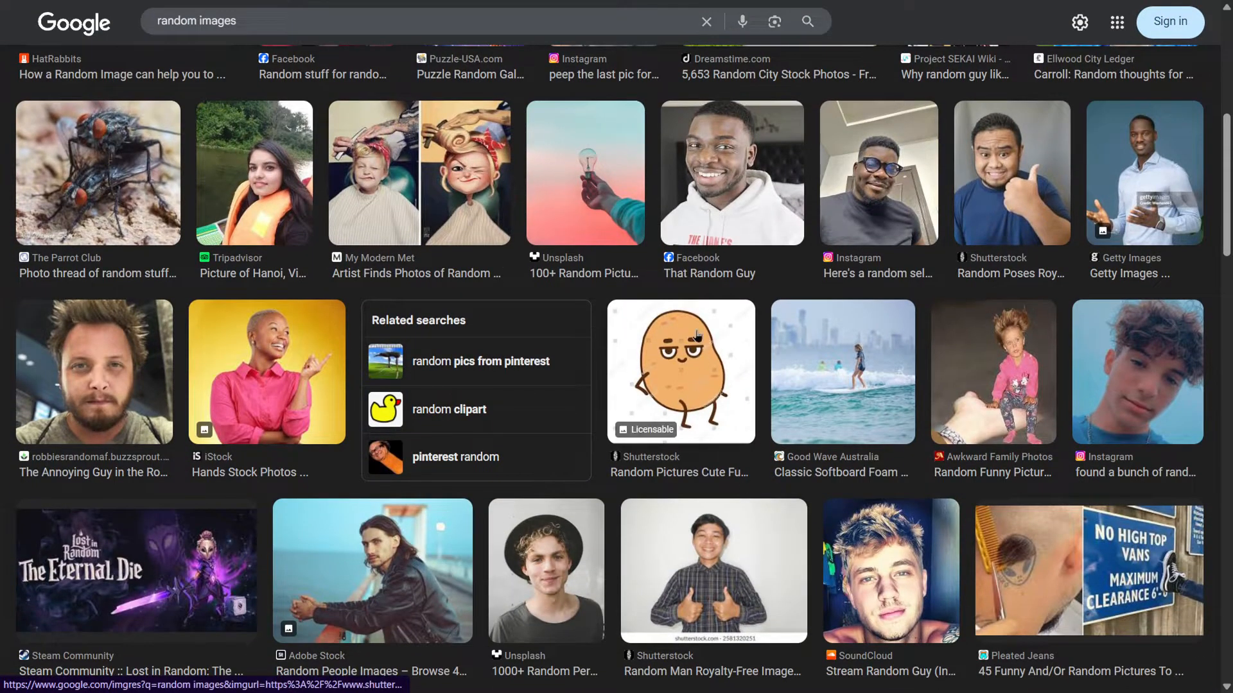
scroll(663, 318, "down", 6)
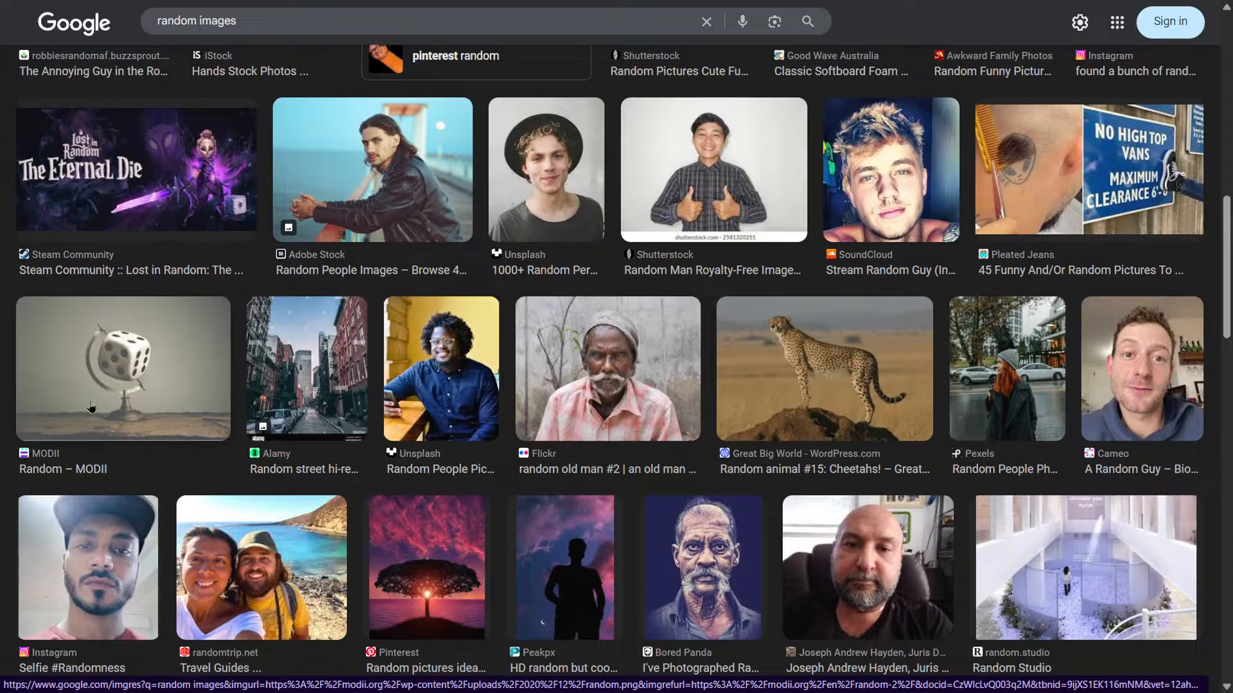
scroll(481, 330, "down", 10)
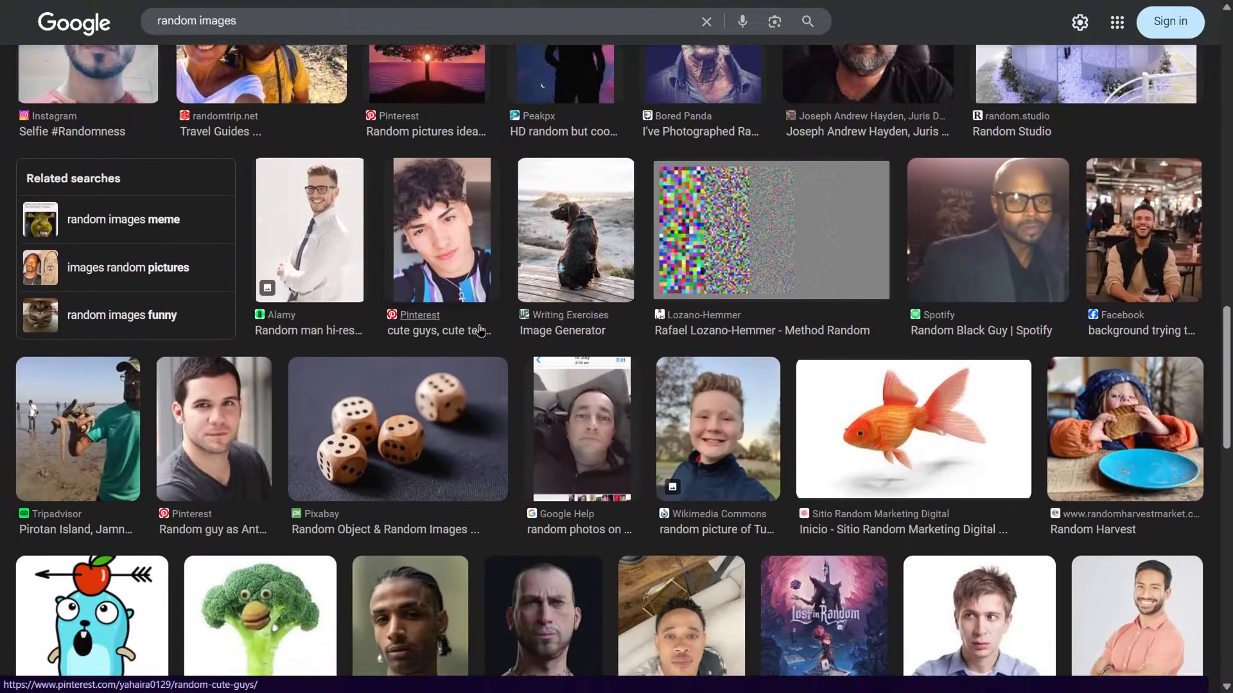
scroll(481, 330, "down", 1)
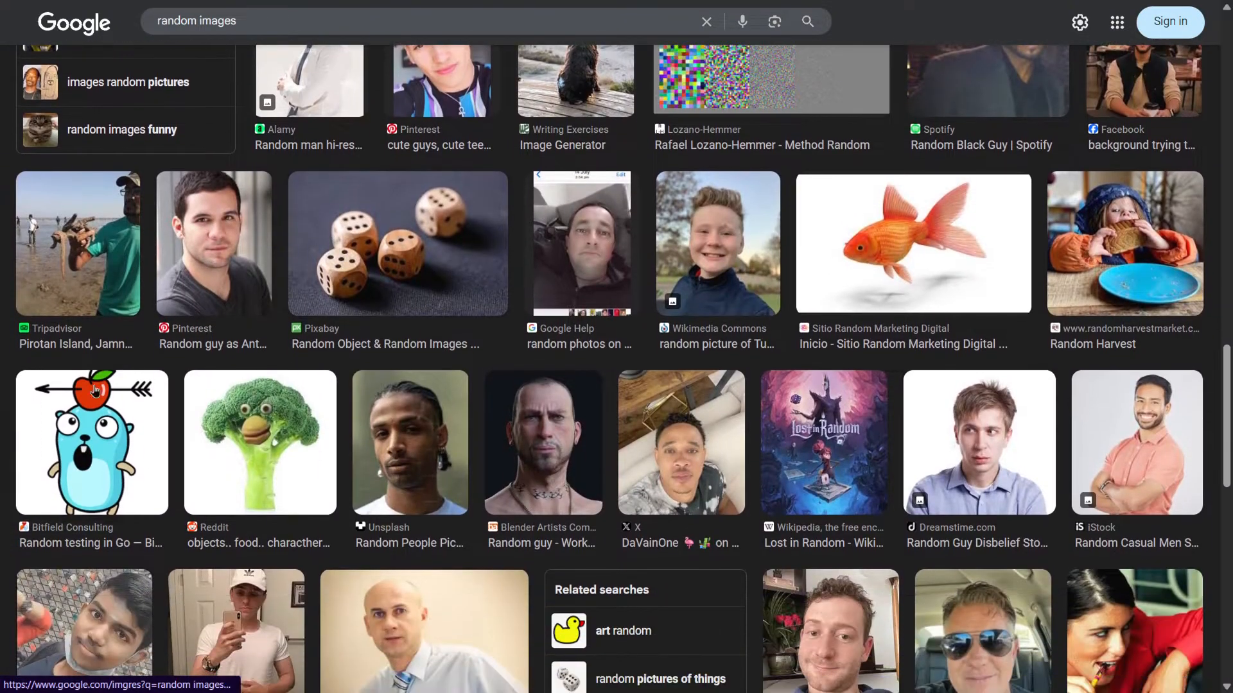
left_click(264, 468)
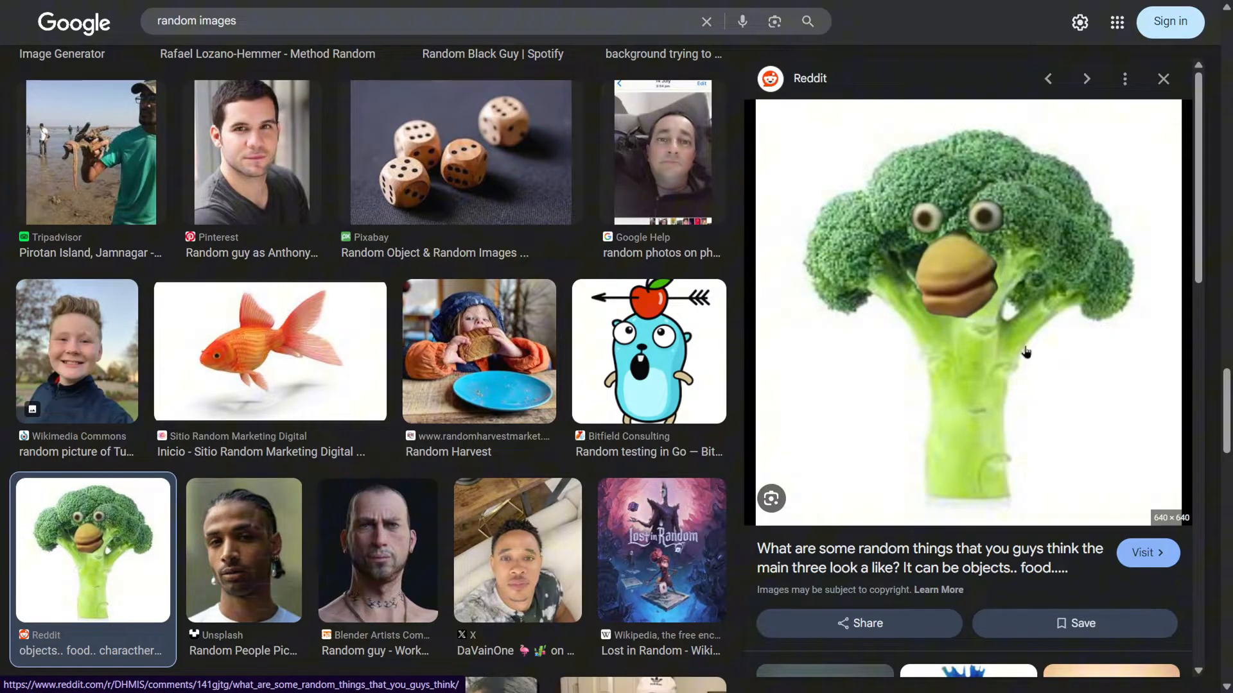
Save the broccoli image to the Downloads folder
right_click(1004, 347)
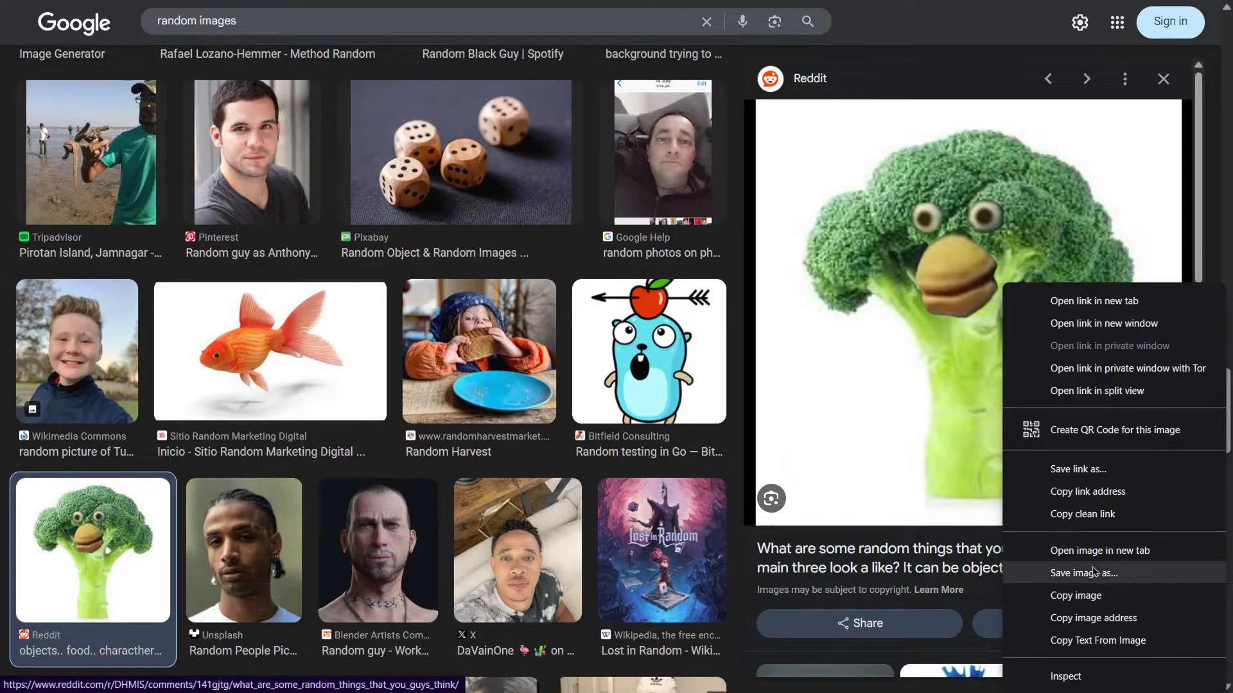
left_click(1059, 570)
left_click(487, 357)
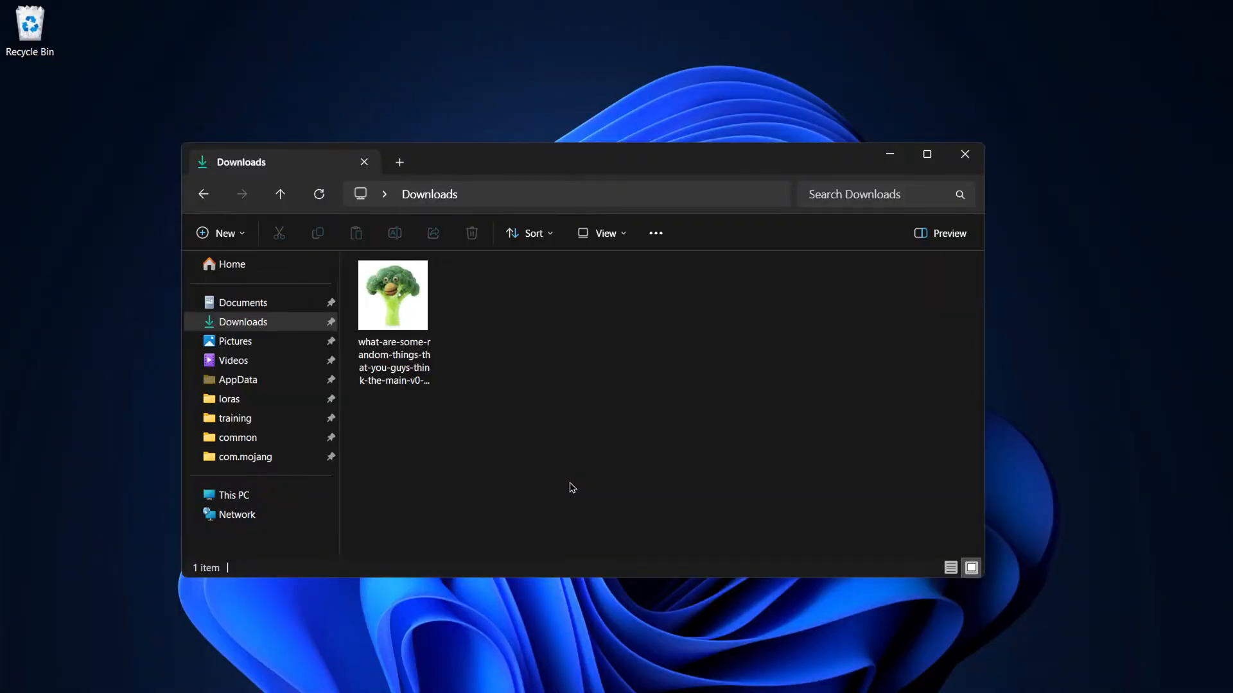
Open the broccoli image in Paint and resize it to 200 percent
double_click(414, 314)
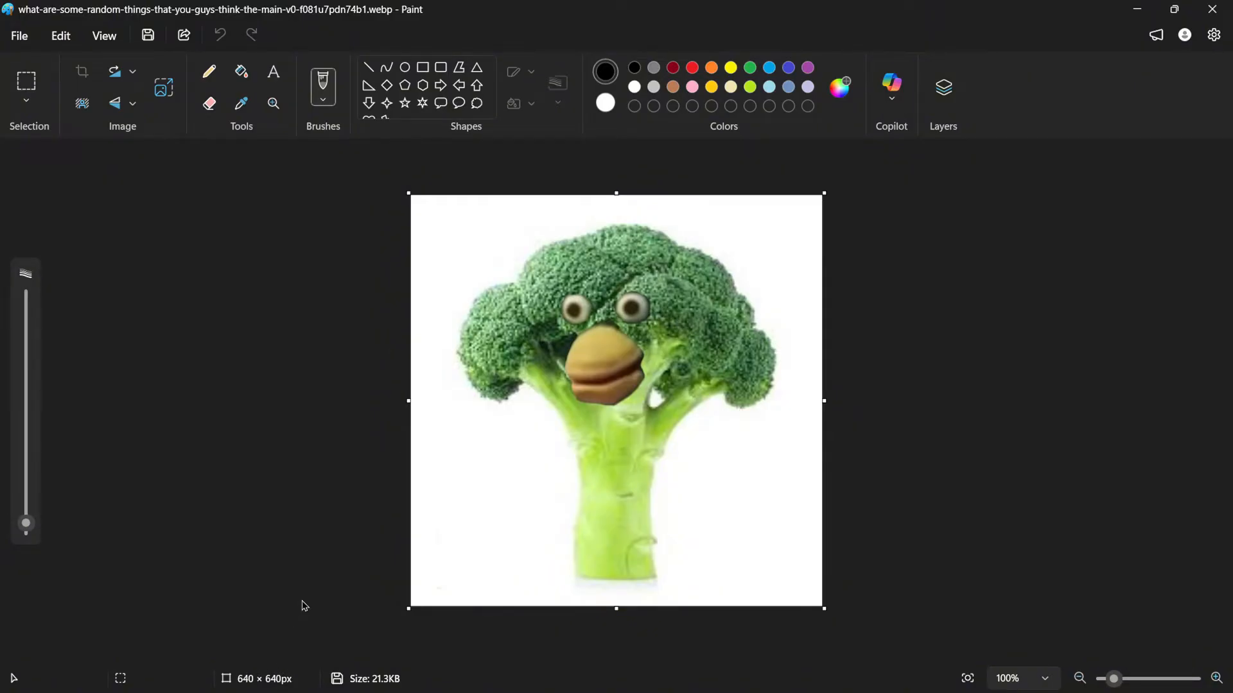
left_click(164, 88)
type("200")
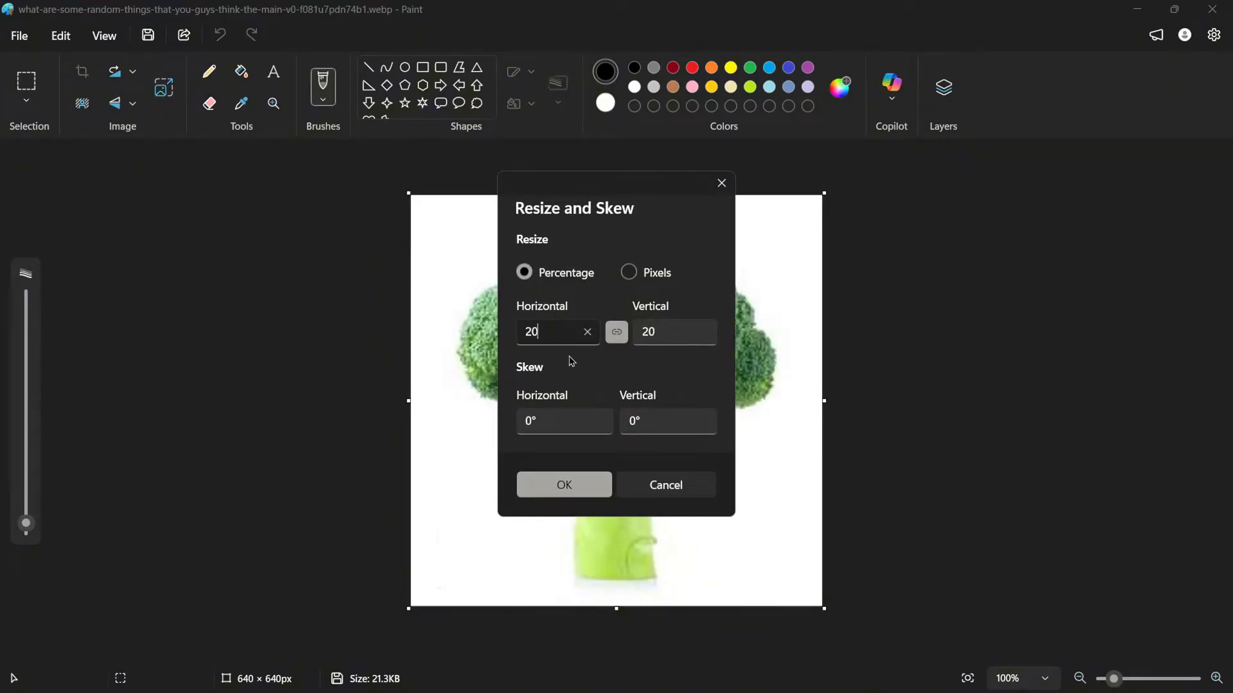
left_click(595, 490)
Resize the image to 50 percent
scroll(445, 515, "down", 5)
scroll(445, 515, "down", 1)
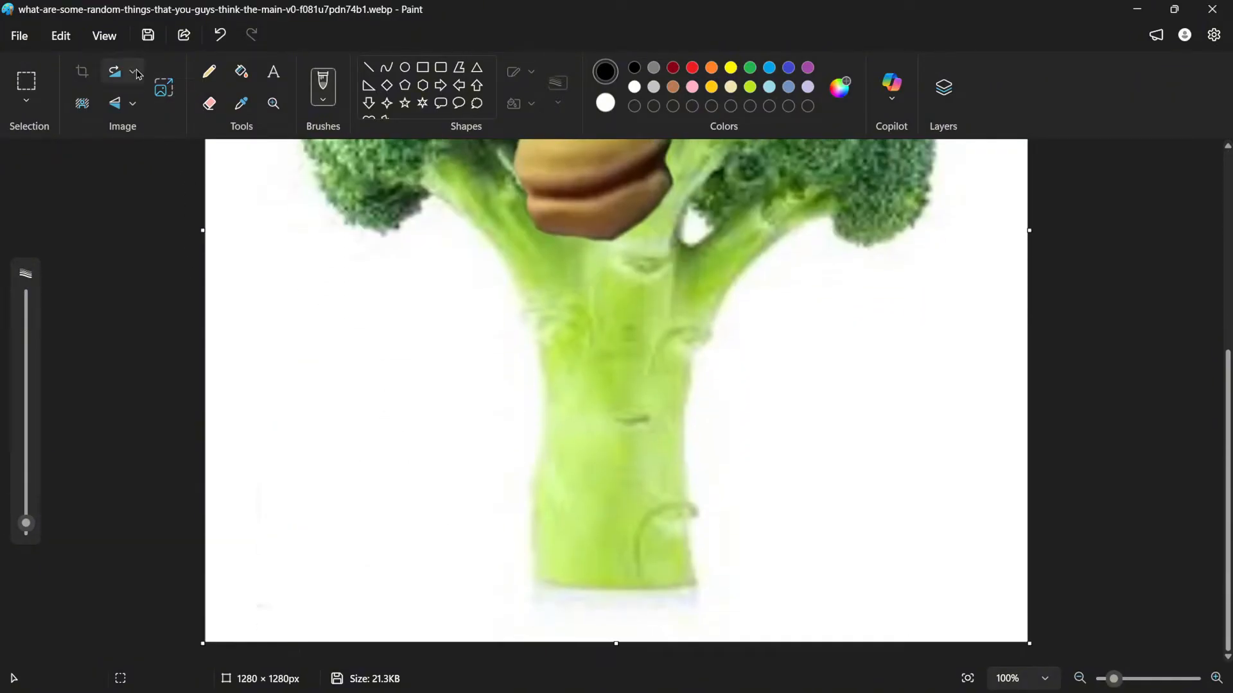
left_click(168, 93)
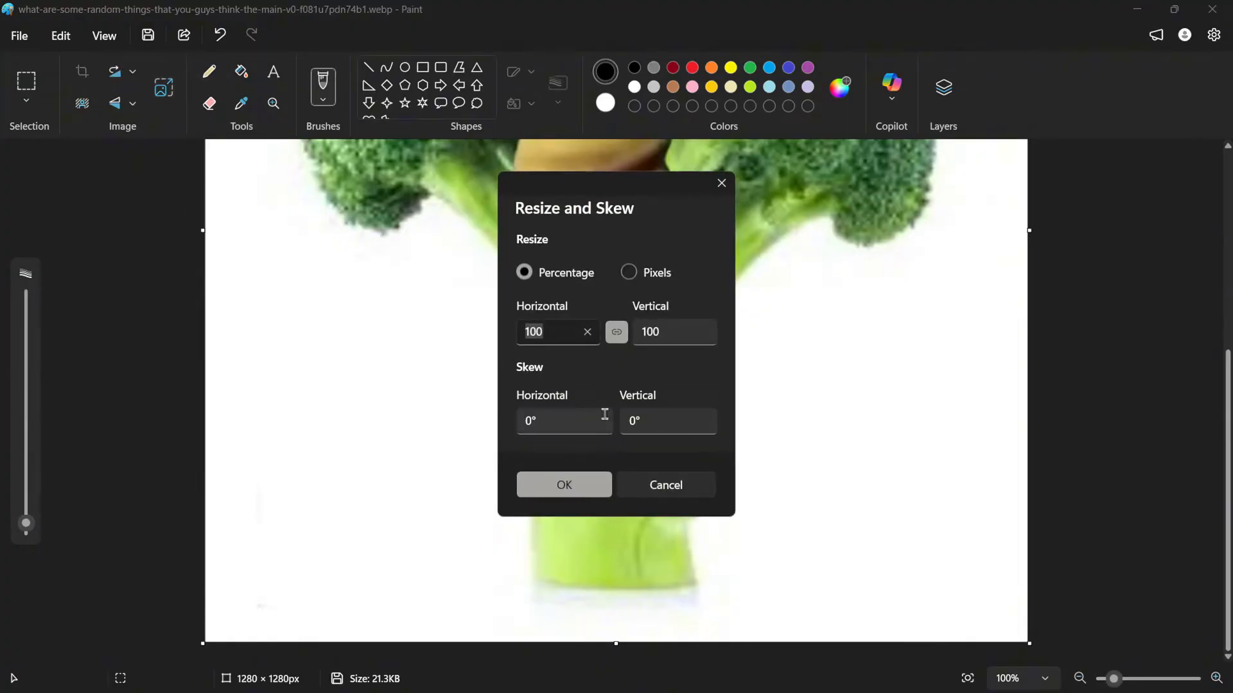
type("50")
left_click(580, 488)
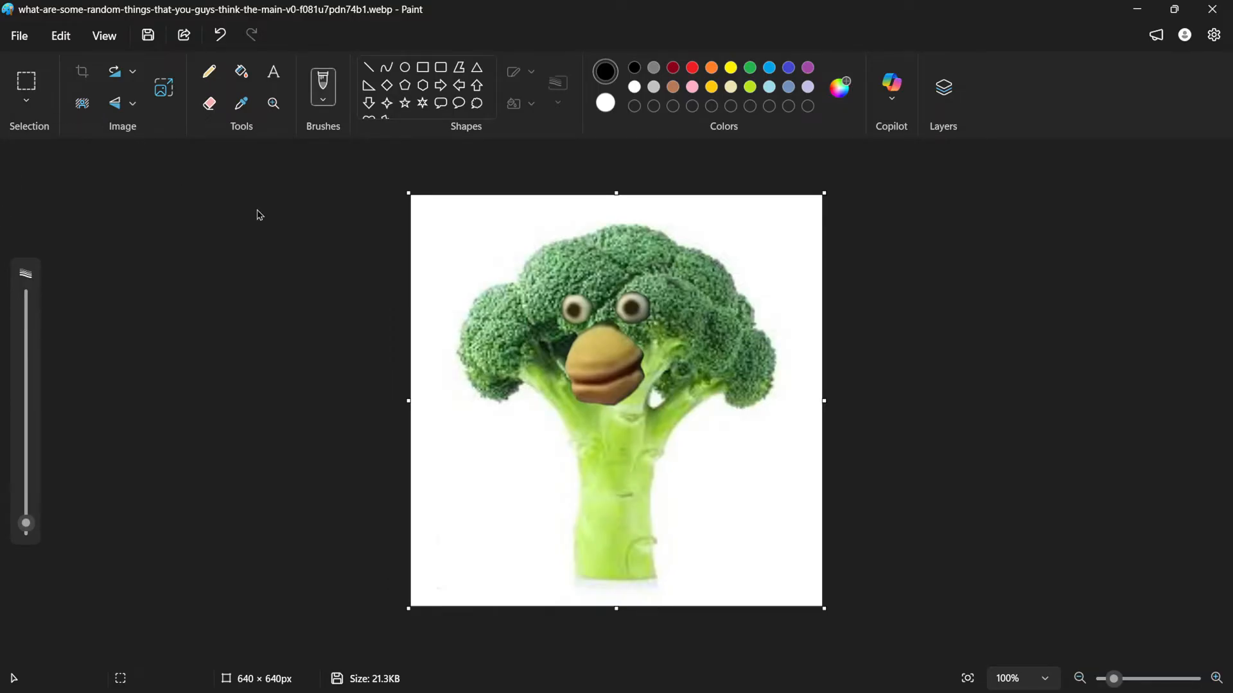
Save the broccoli image as a PNG file in the Downloads folder
left_click(88, 112)
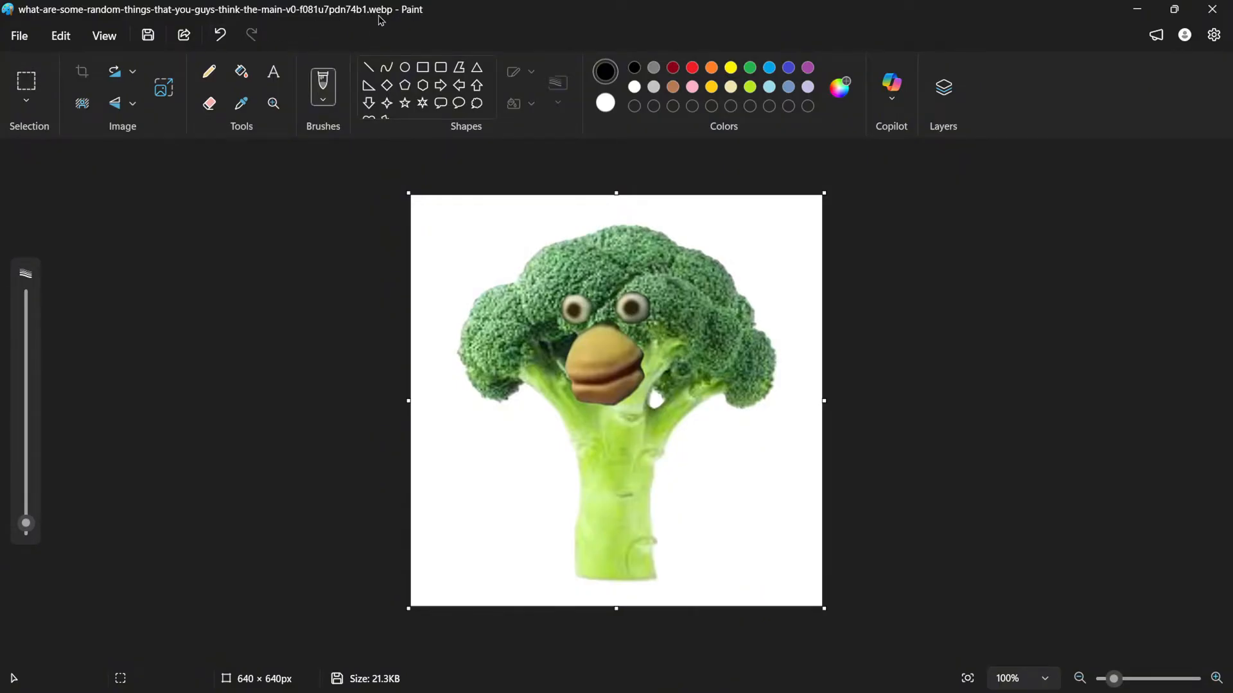
left_click(148, 35)
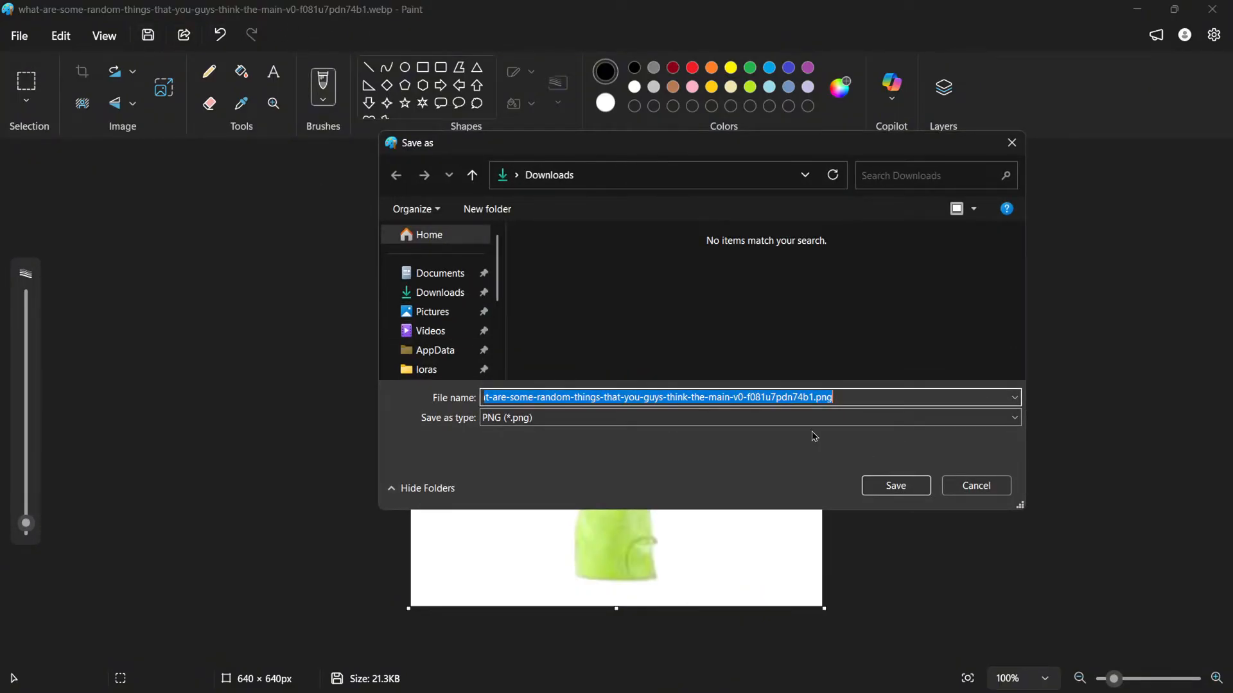
left_click(897, 486)
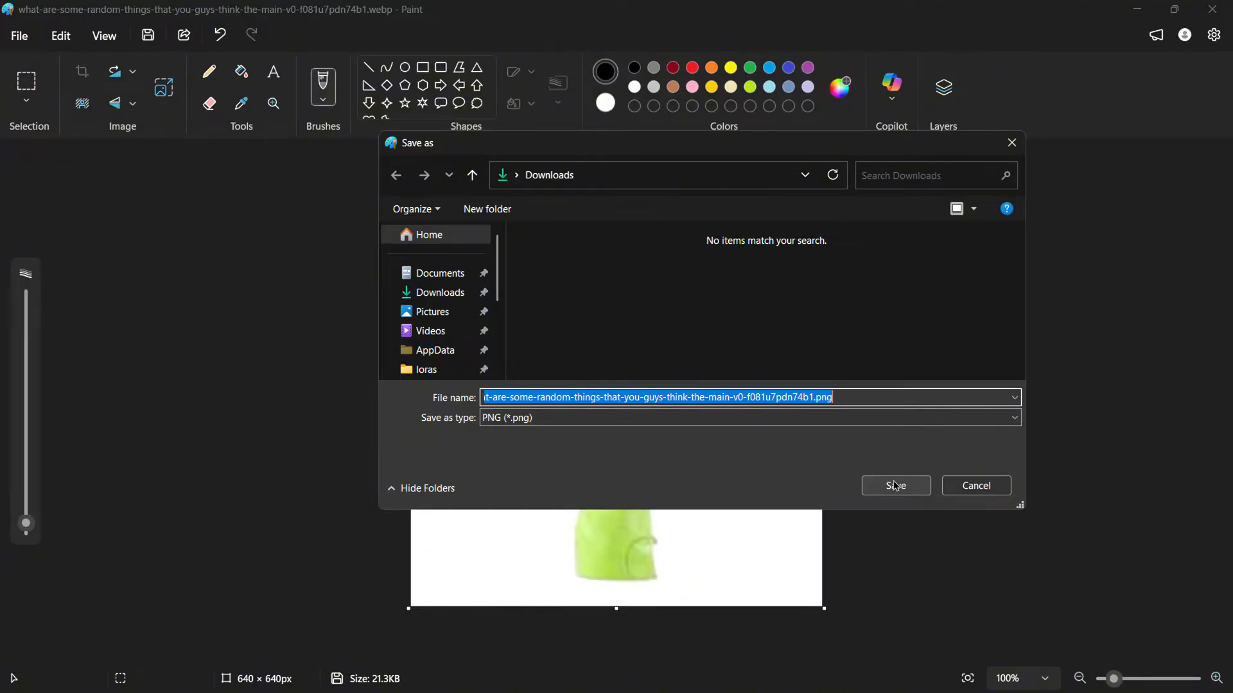
left_click(896, 486)
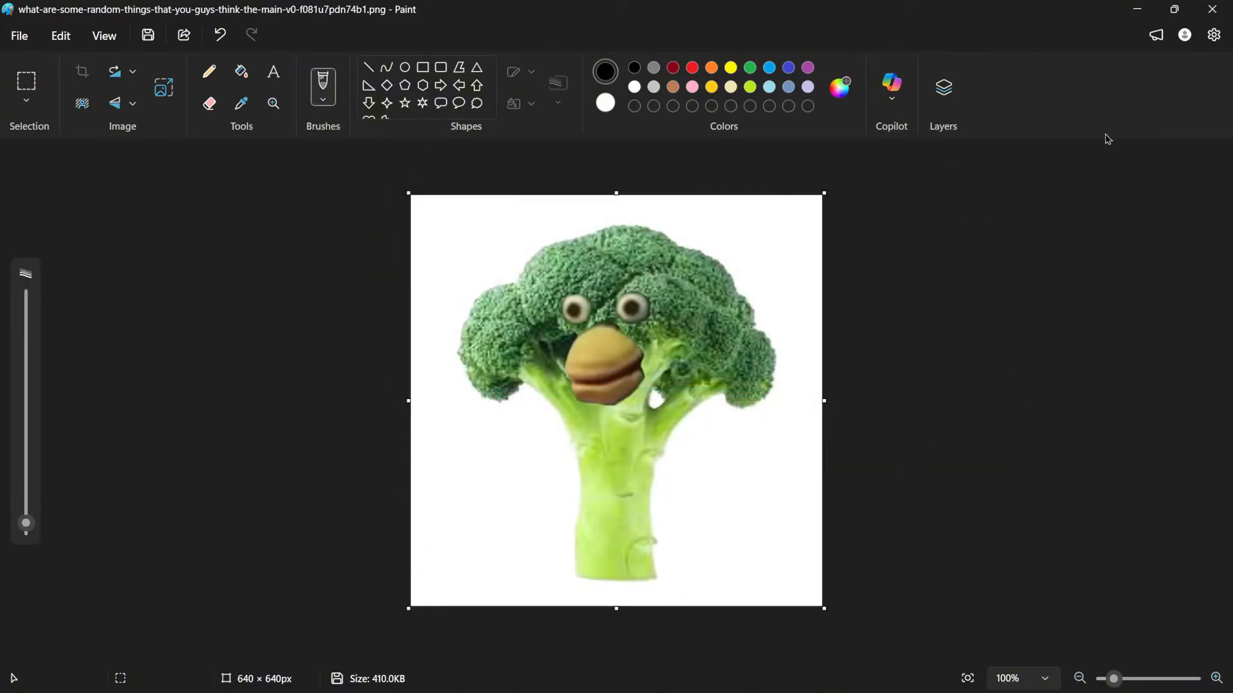
Close Paint and inspect the broccoli image files in the Downloads folder
left_click(1216, 8)
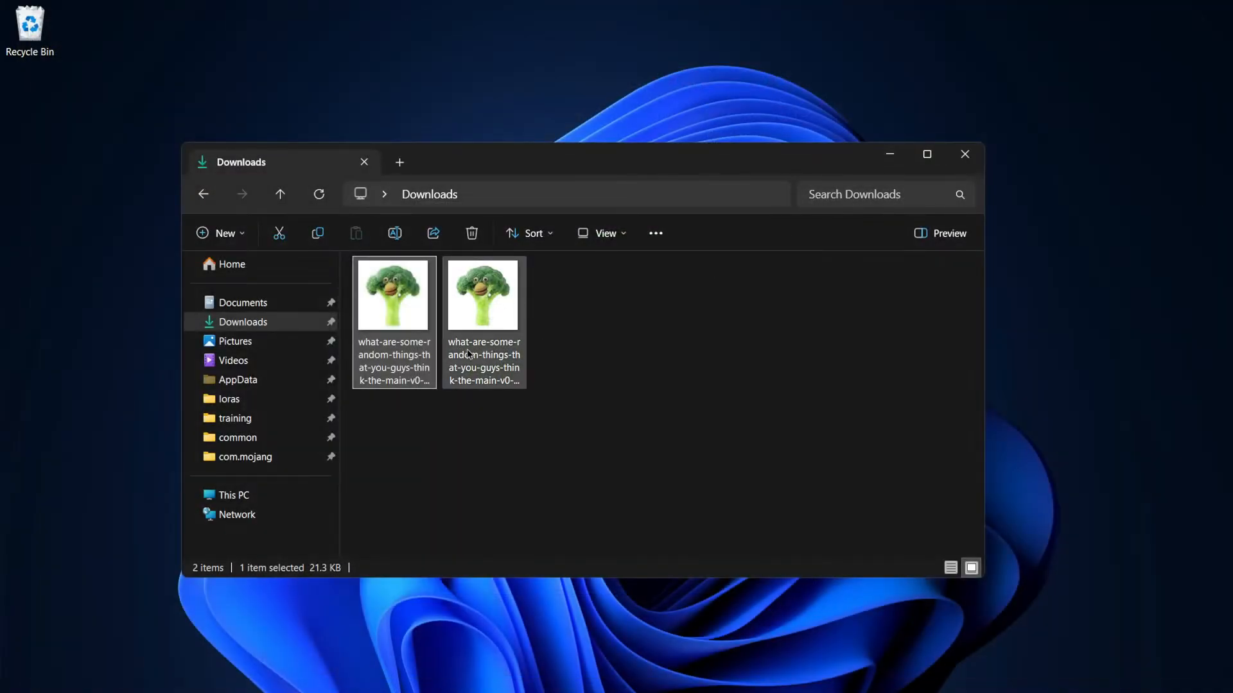
left_click(461, 352)
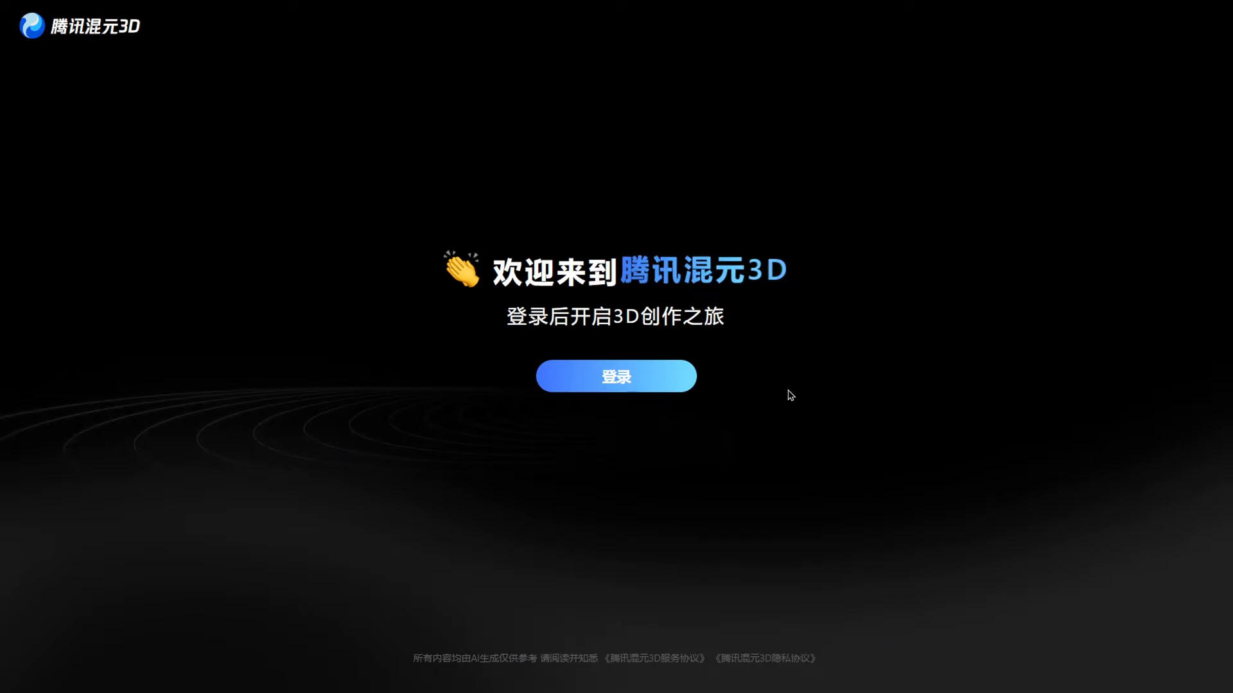
Translate the Tencent Hunyuan 3D welcome page into English
right_click(770, 234)
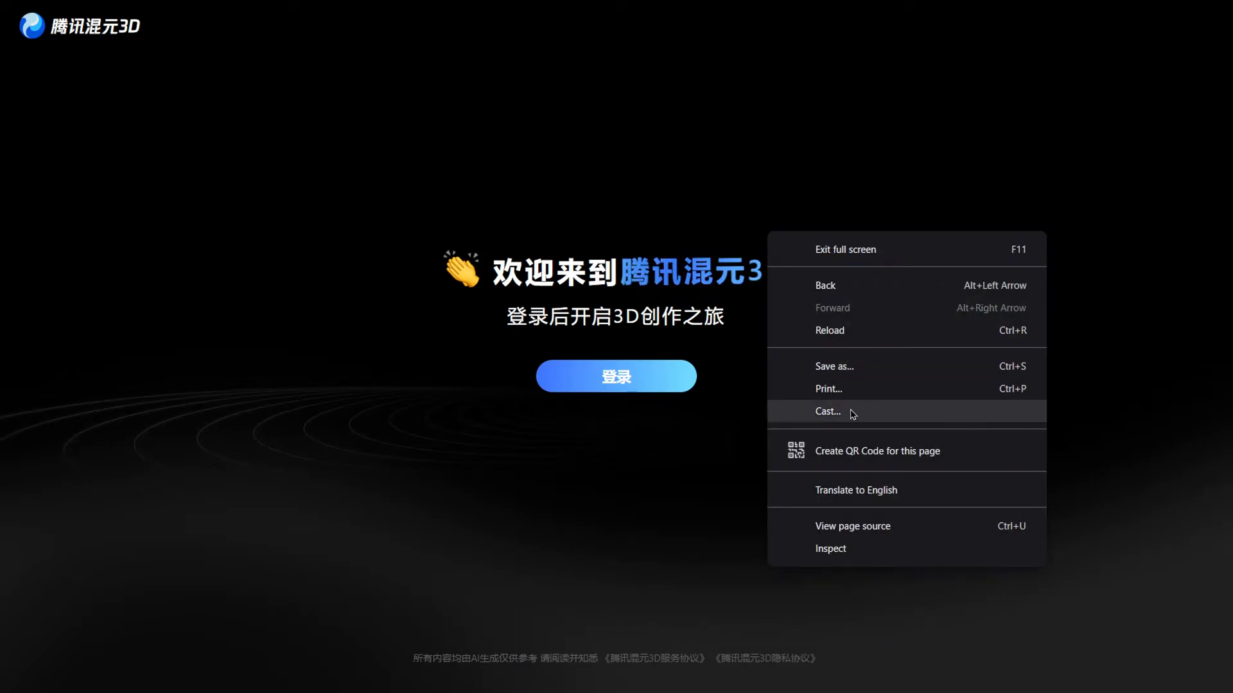
left_click(853, 490)
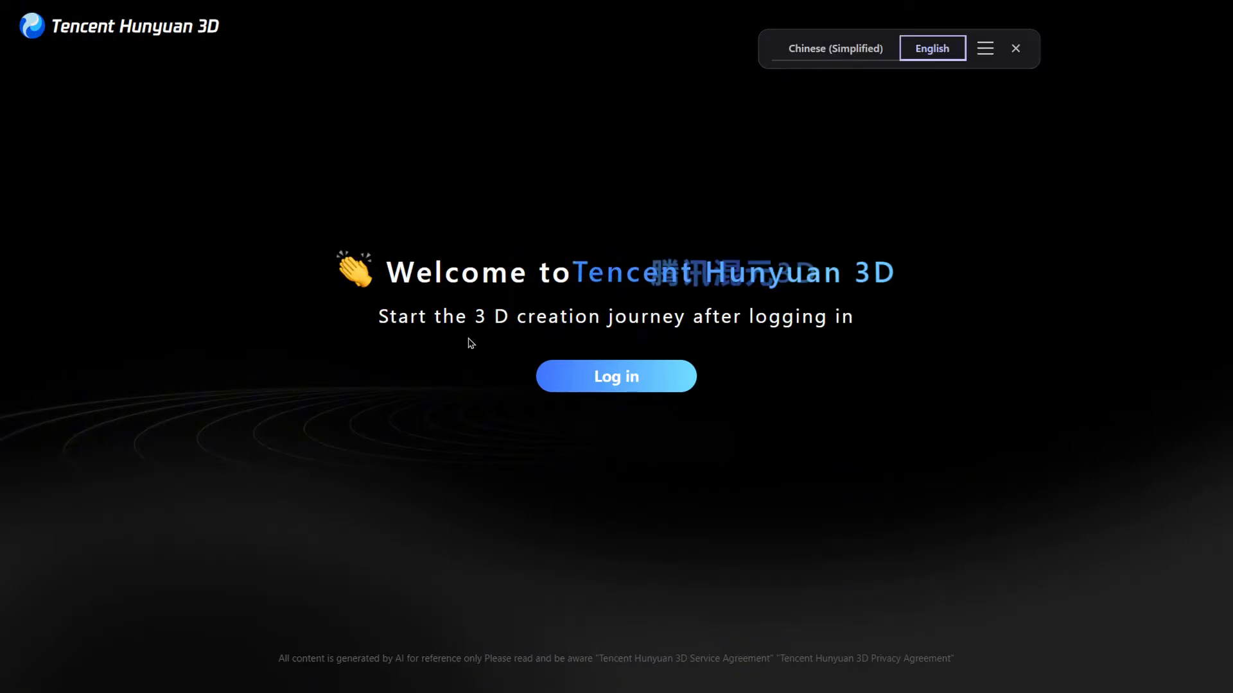
Log in by mailbox, entering the e-mail address and the verification code, and accept the user agreement
left_click(608, 377)
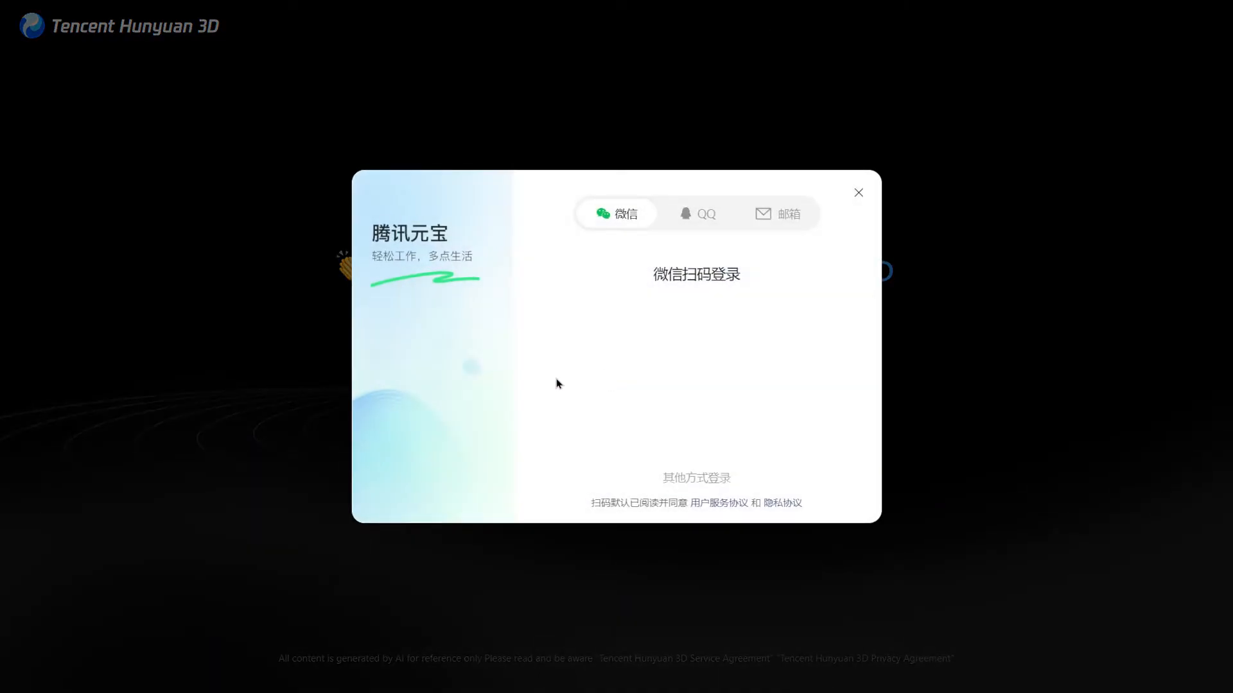
left_click(778, 222)
left_click(665, 327)
type("emai")
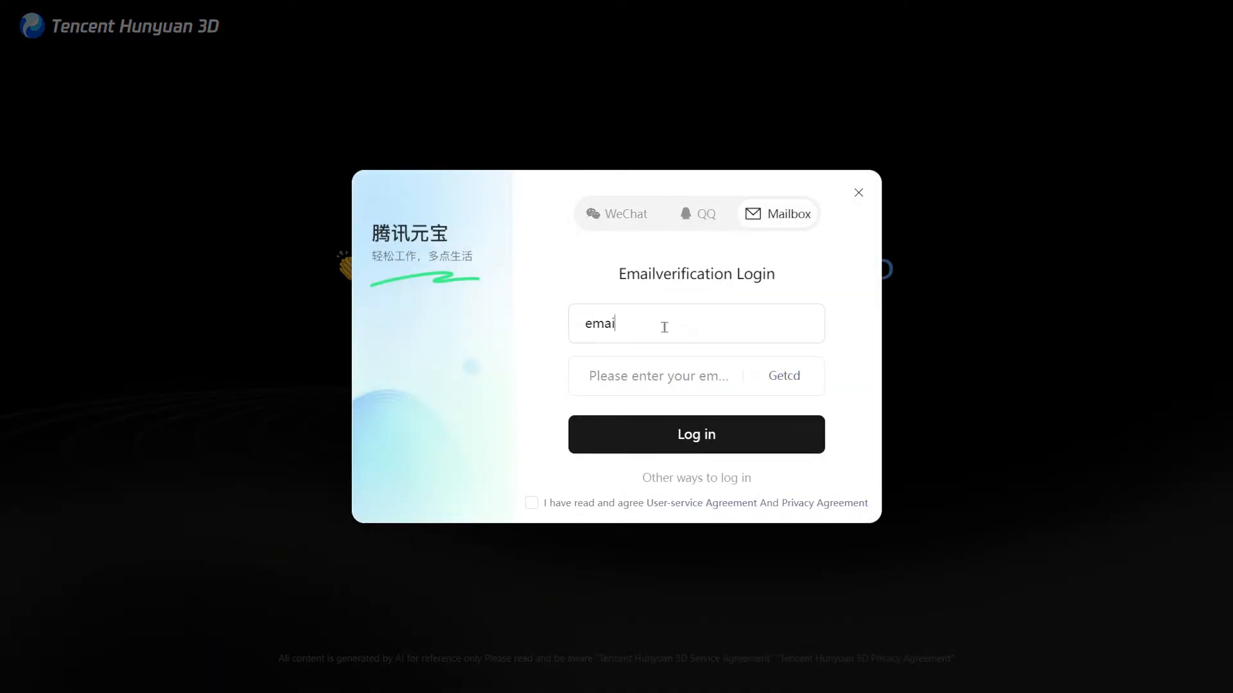
type("l@domain.com")
type("12345")
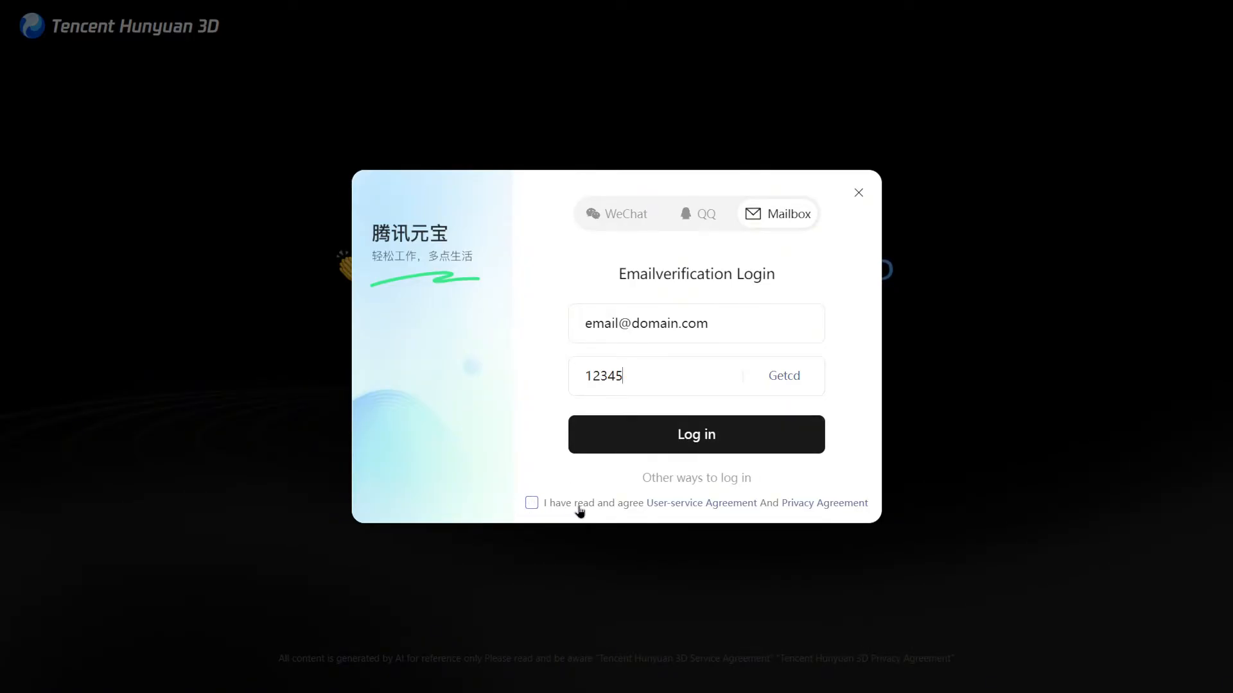
left_click(531, 503)
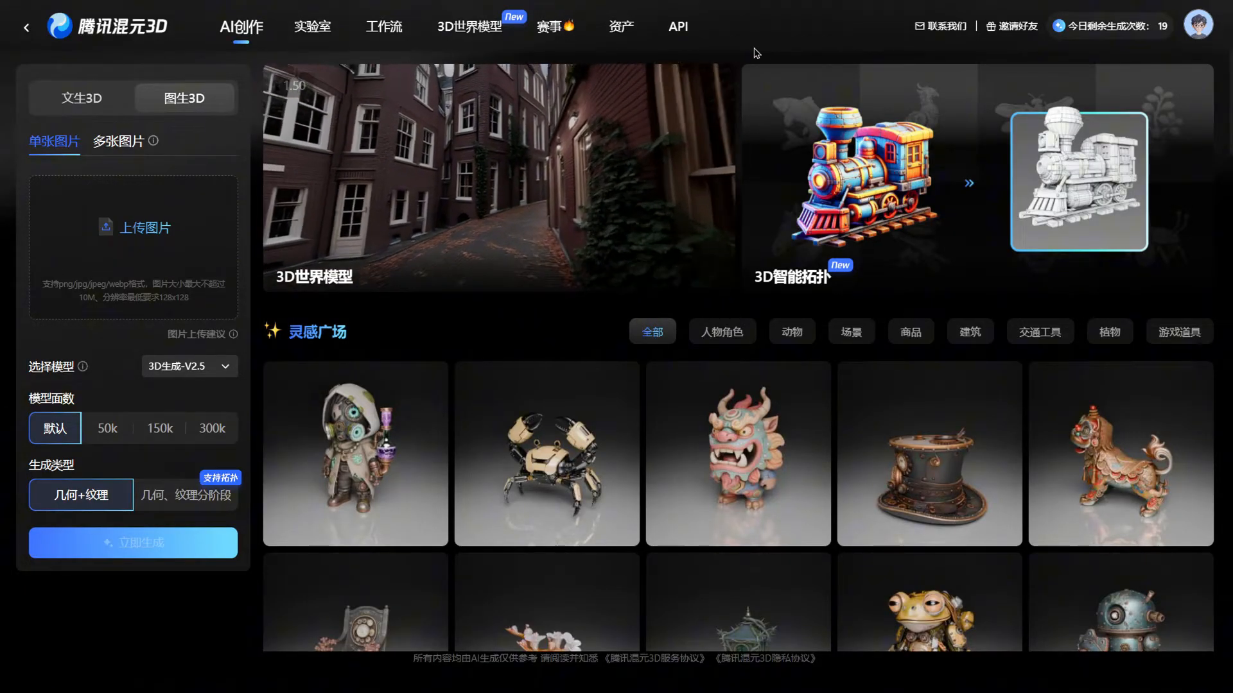
Translate the creation page into English and switch to single-picture image-to-3D generation
right_click(756, 54)
left_click(809, 304)
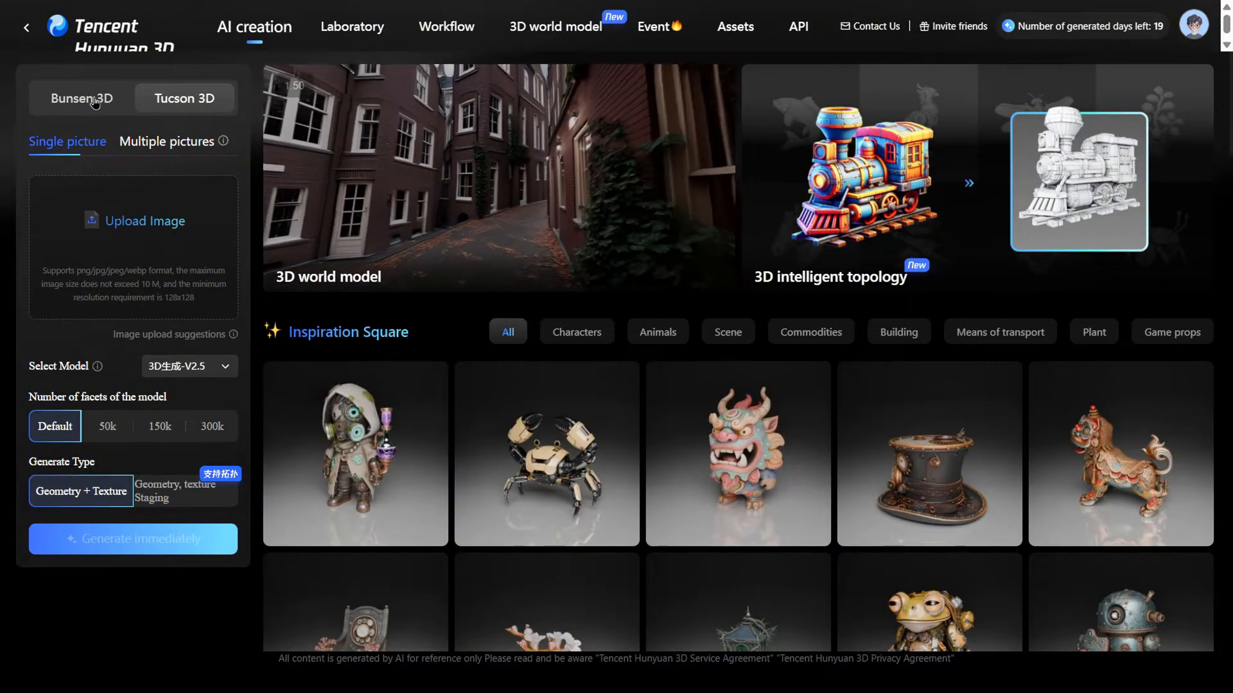
left_click(95, 101)
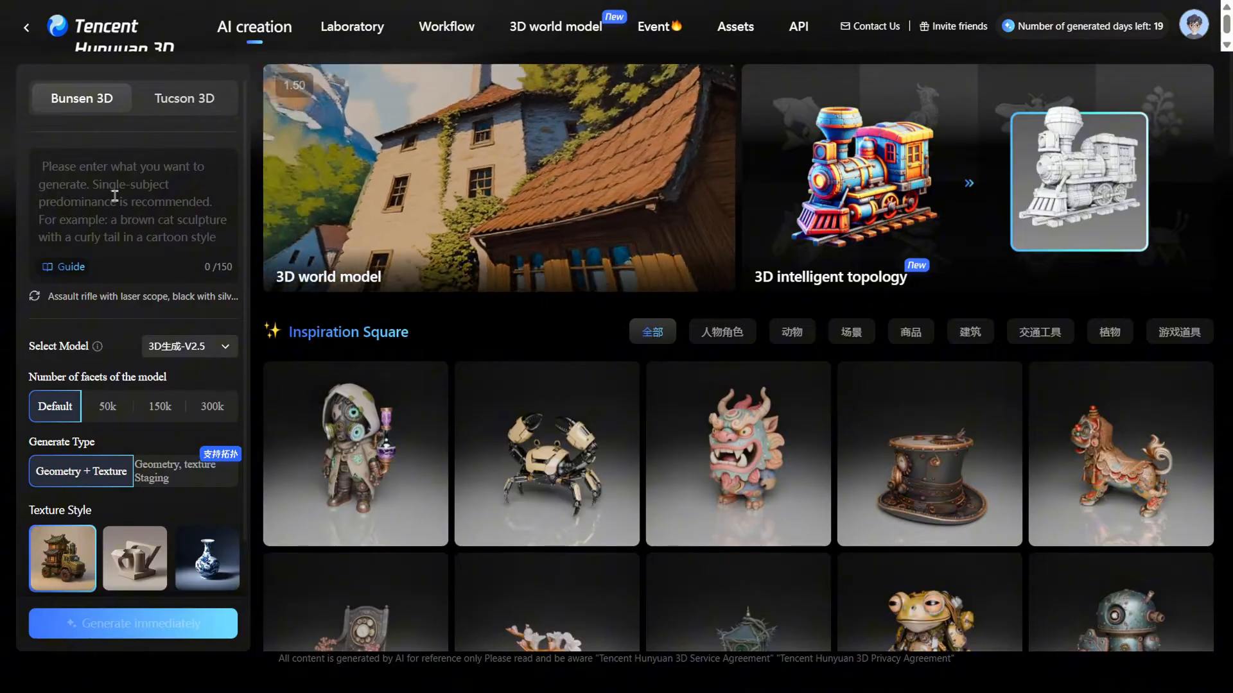
left_click(215, 103)
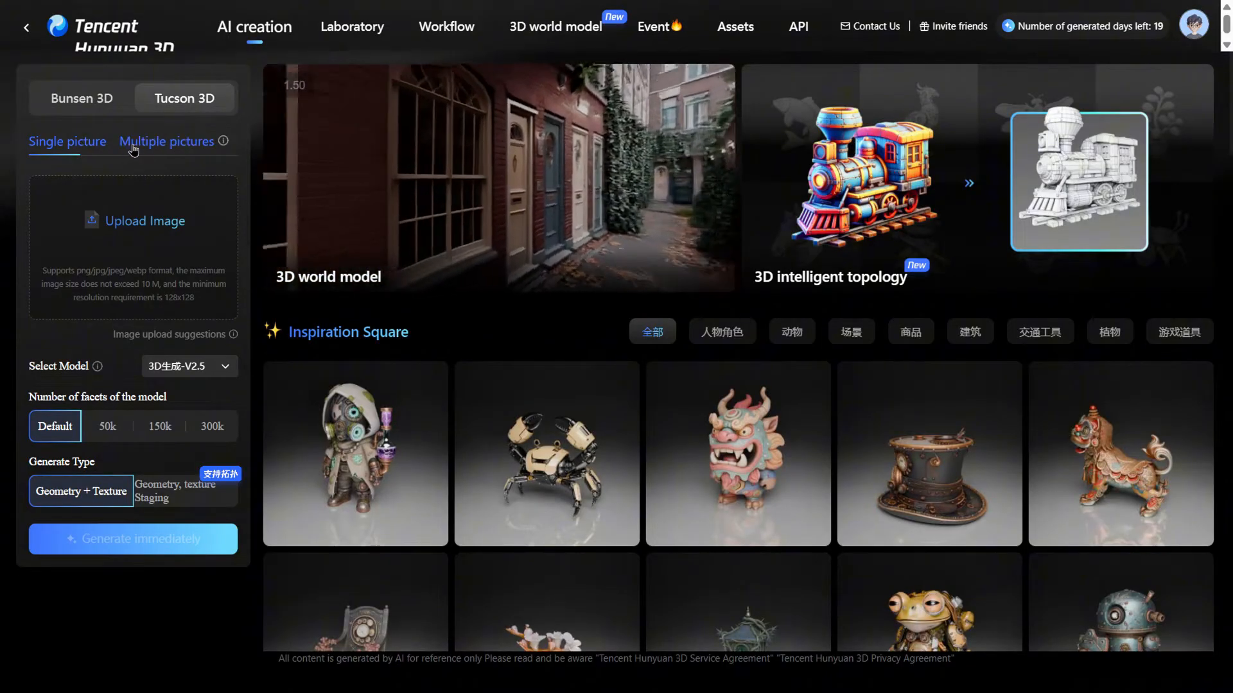
left_click(124, 147)
left_click(89, 147)
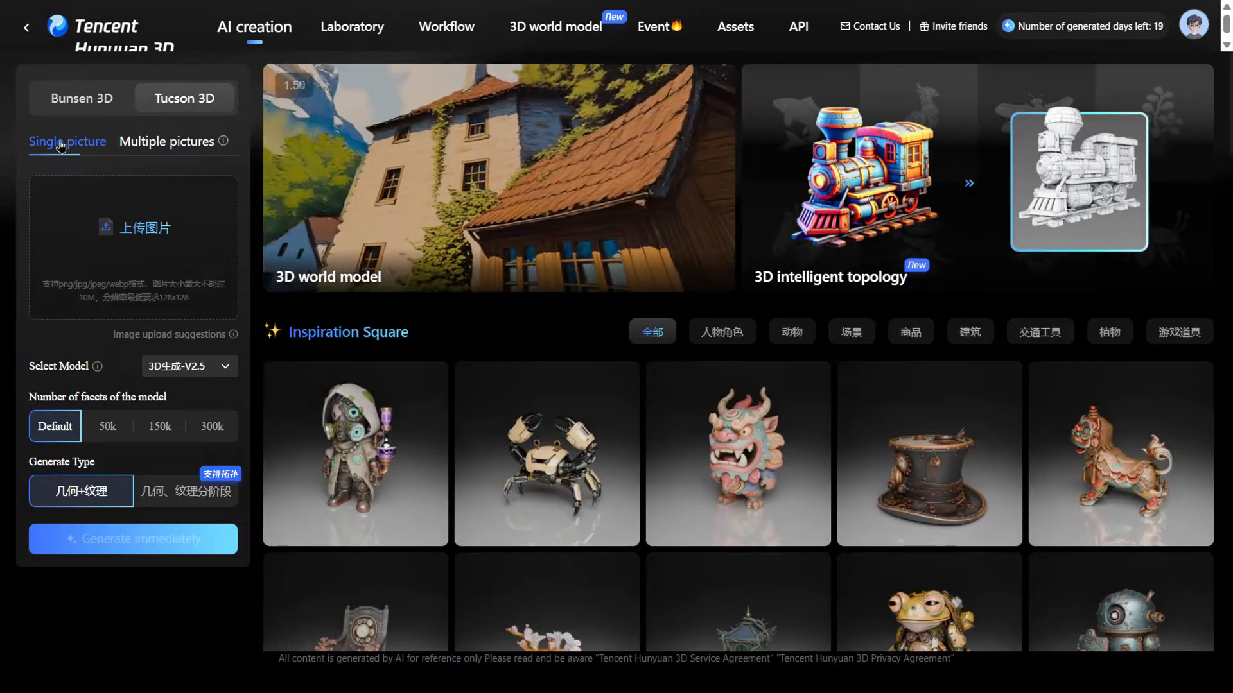
Upload the broccoli PNG from Downloads as the single reference picture
left_click(145, 231)
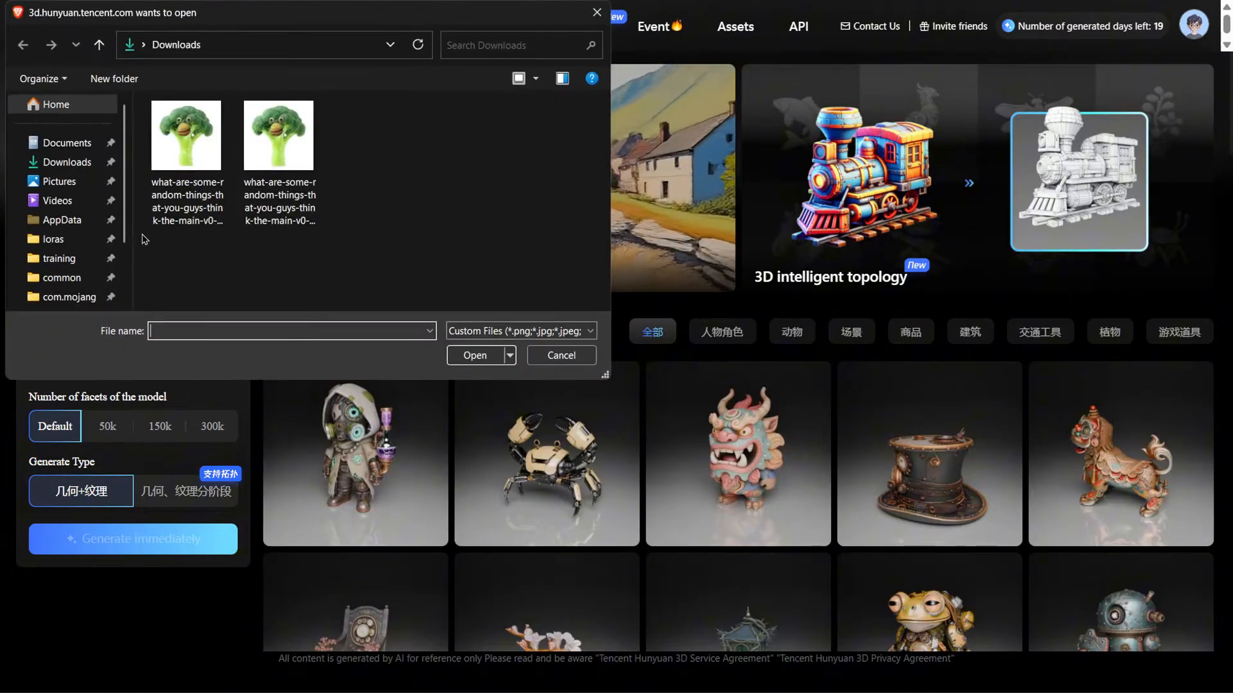
double_click(206, 188)
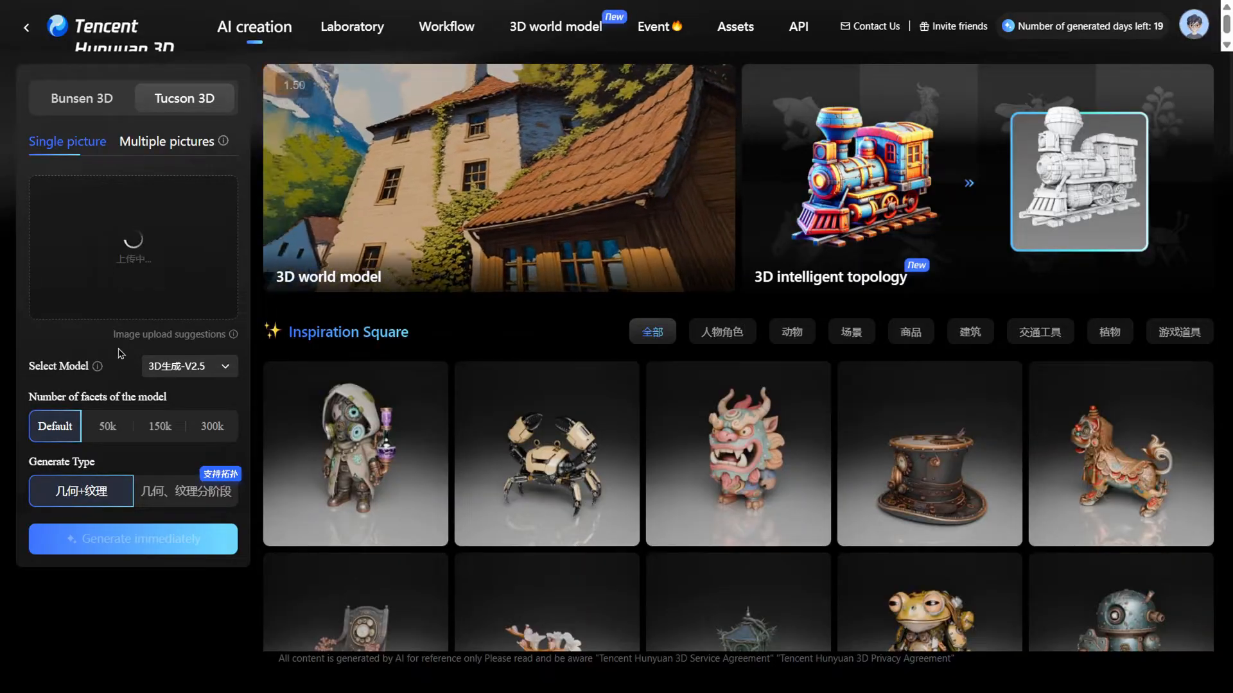
scroll(764, 339, "down", 10)
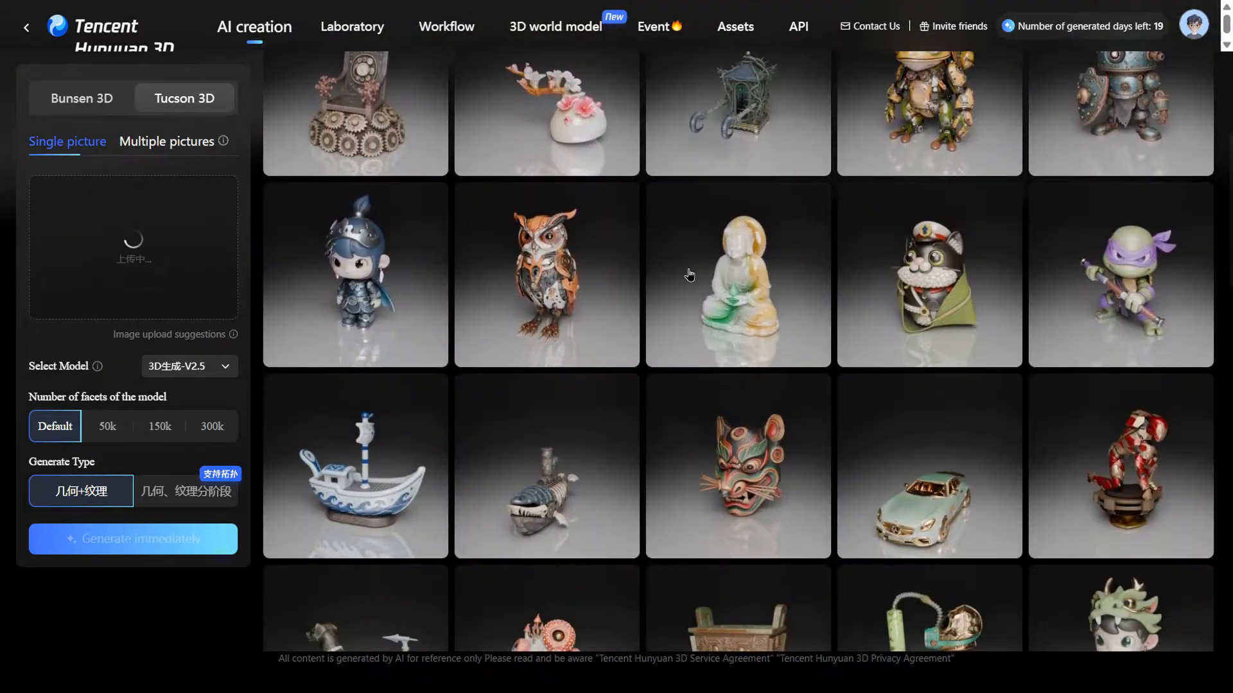
scroll(689, 275, "up", 10)
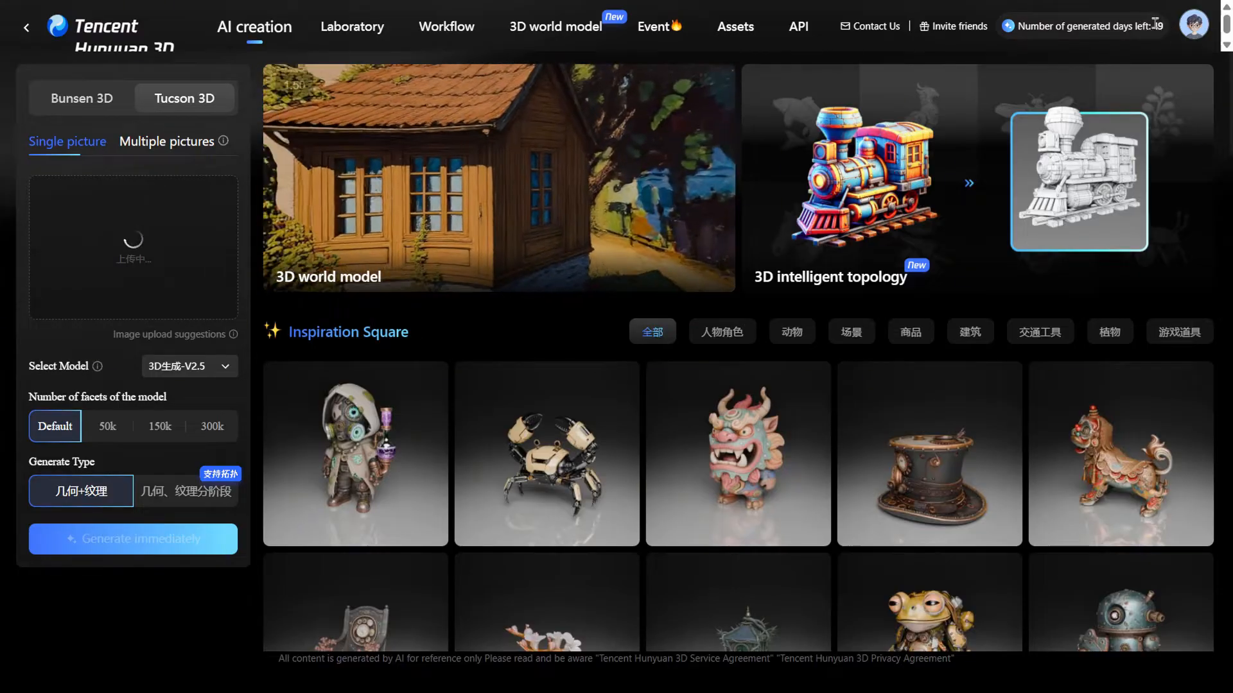
scroll(630, 316, "down", 6)
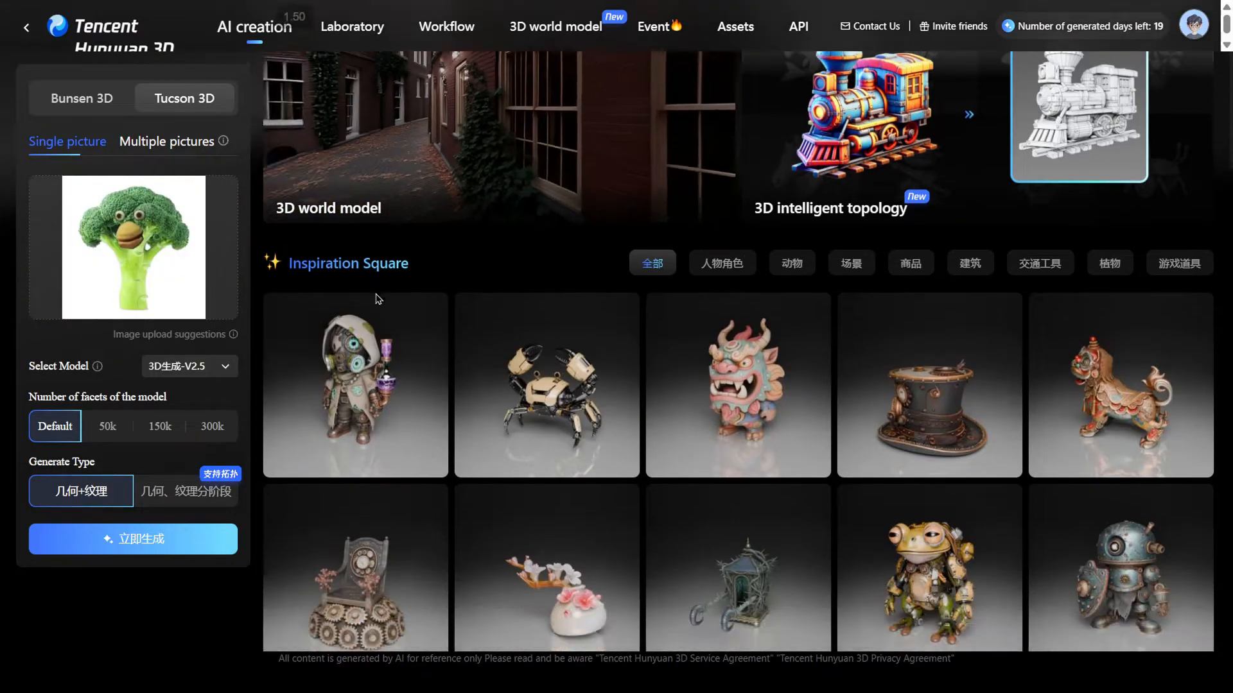
scroll(630, 316, "down", 8)
scroll(679, 310, "up", 12)
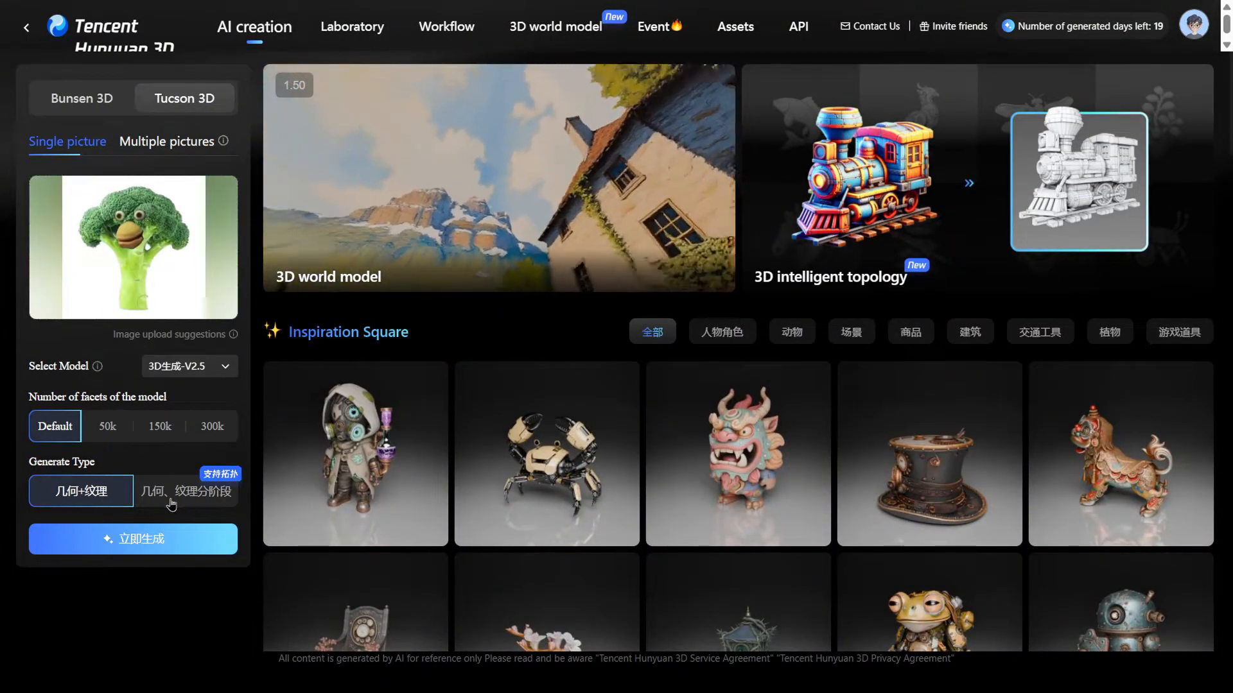
Translate the creation page into English again
right_click(5, 474)
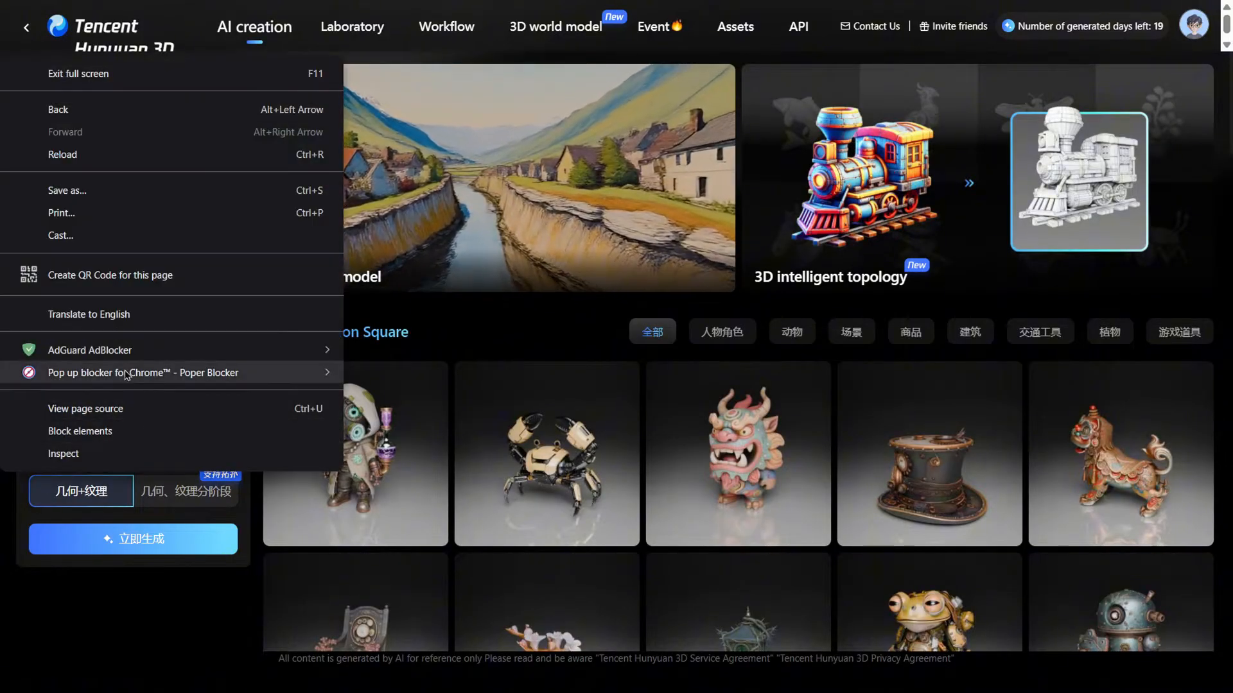
left_click(132, 319)
left_click(835, 51)
left_click(911, 50)
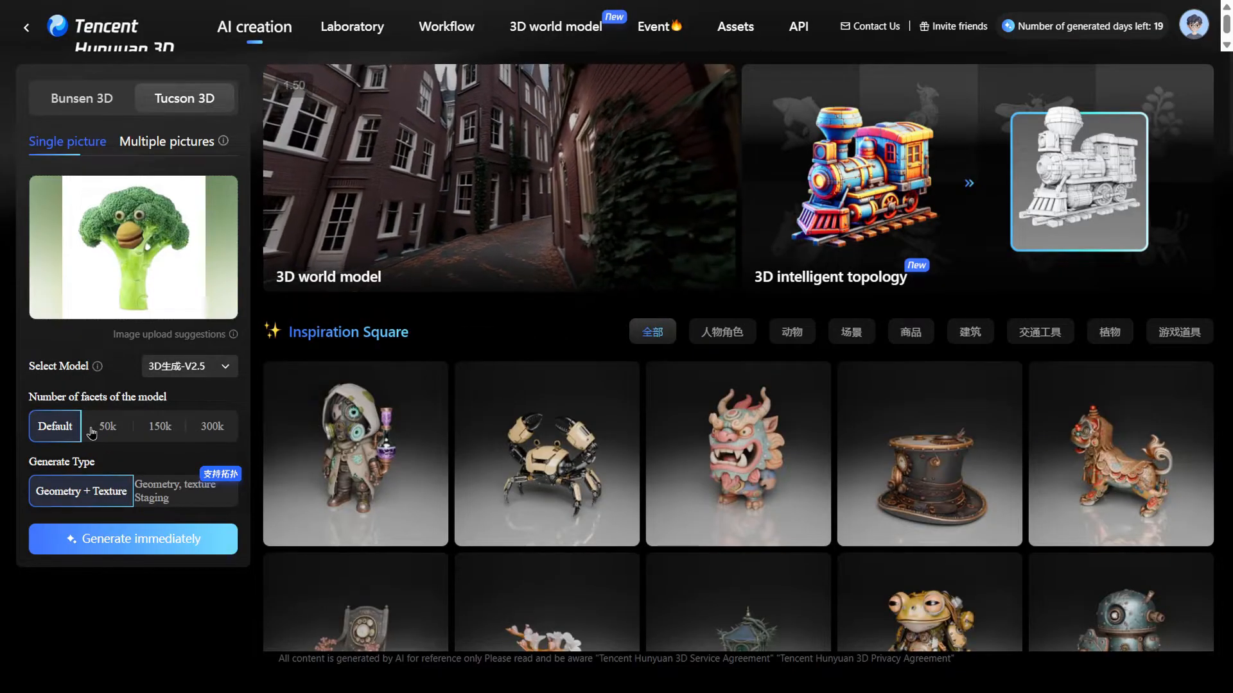
Generate a 3D model from the uploaded picture using the 3D生成-V2.5 model with Geometry + Texture
left_click(197, 369)
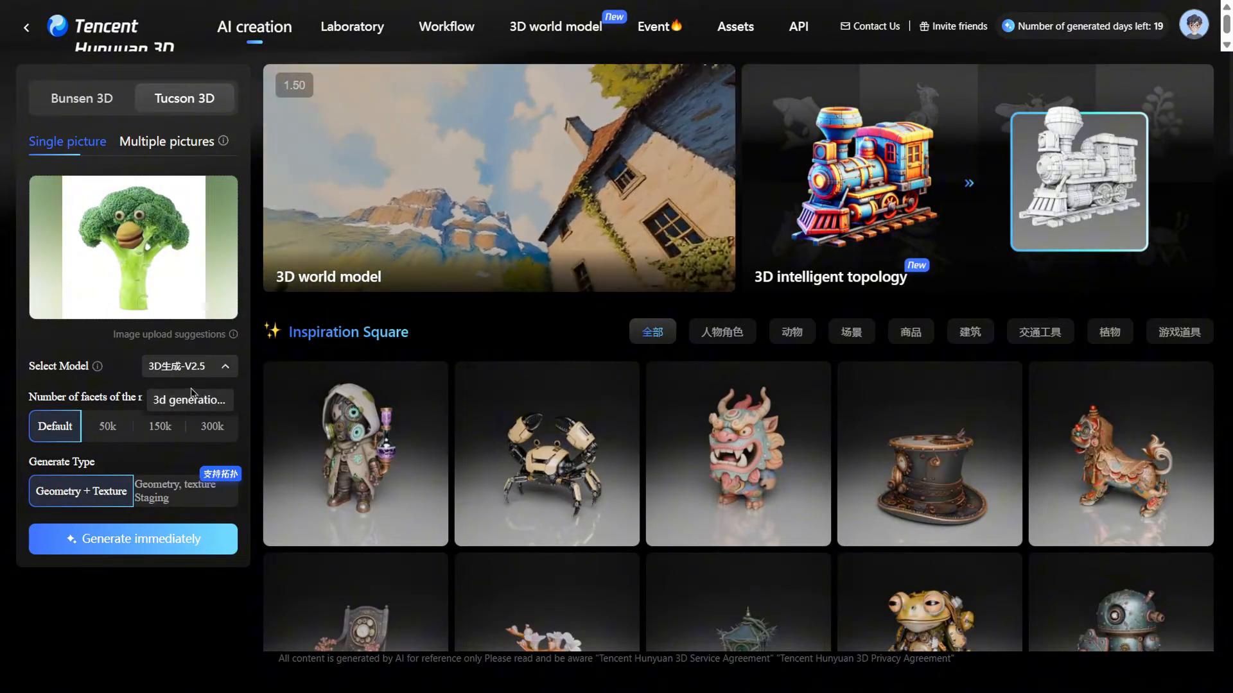
left_click(13, 393)
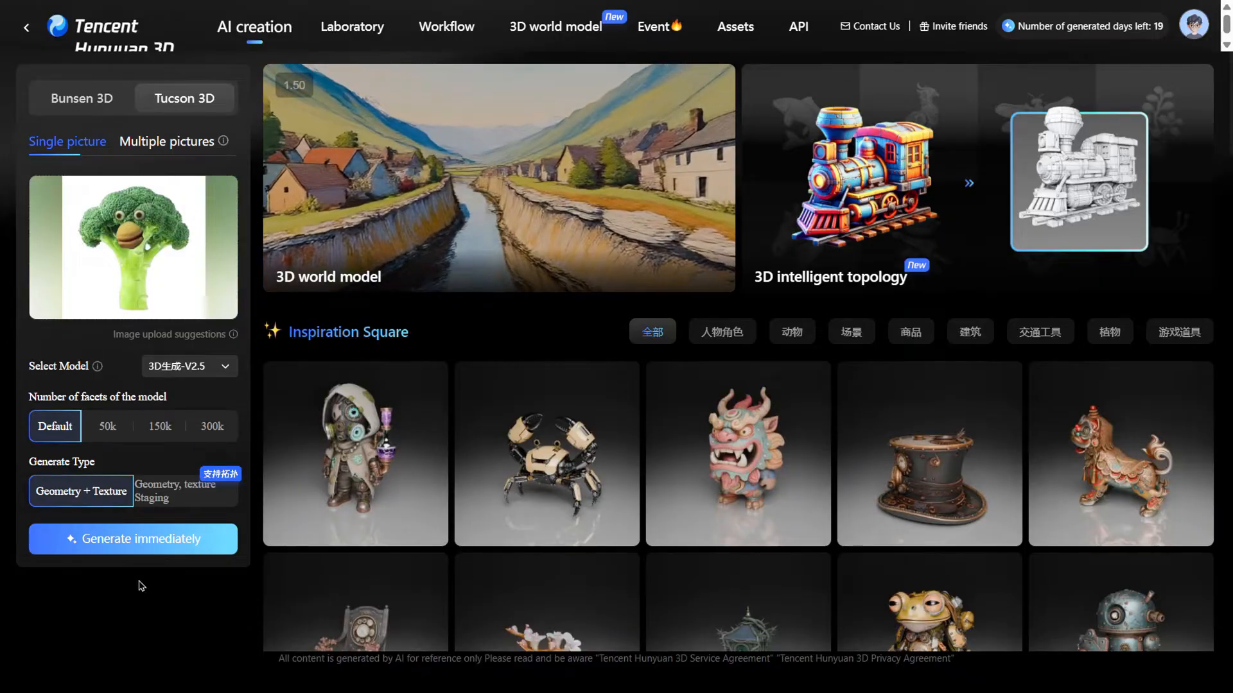
left_click(149, 550)
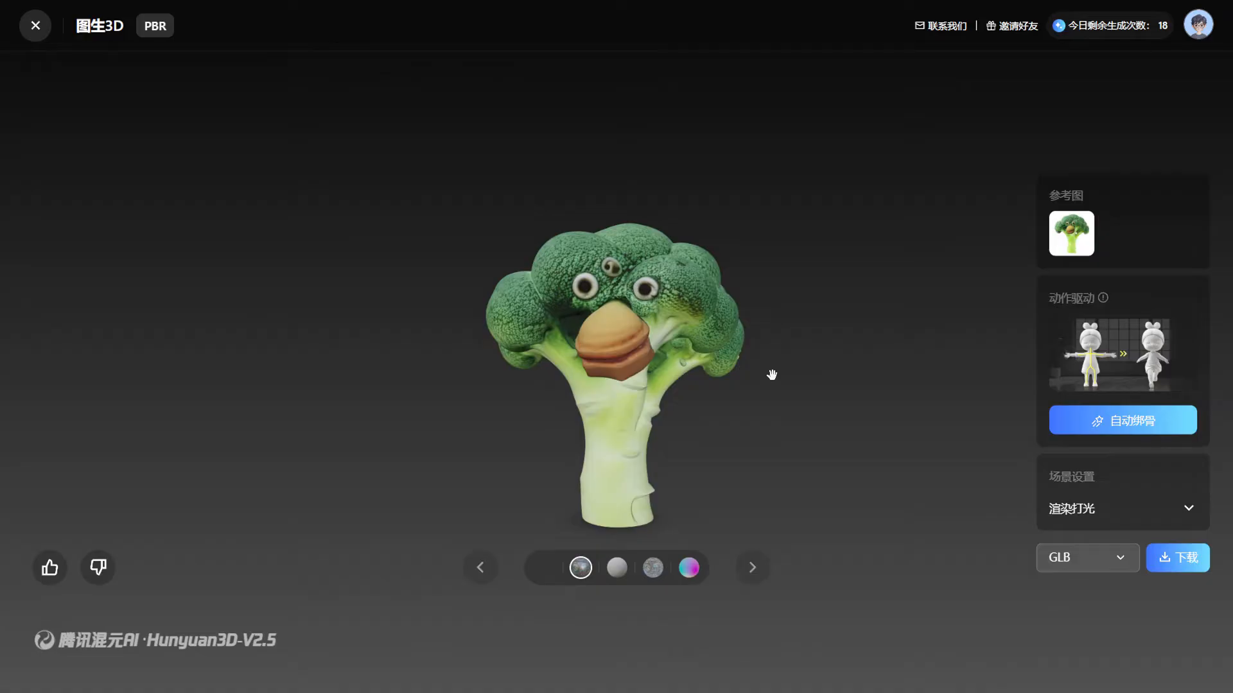
Orbit and zoom around the generated broccoli model to examine it from different angles
left_click_drag(605, 348, 881, 358)
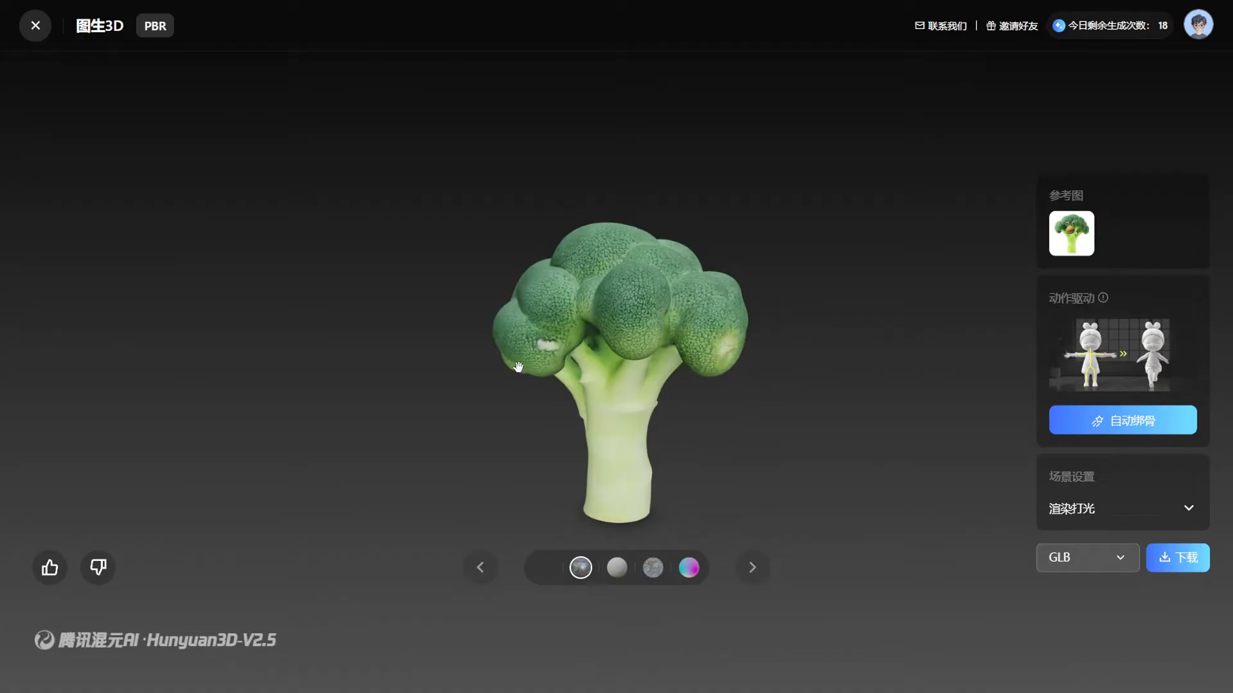
left_click_drag(513, 366, 764, 330)
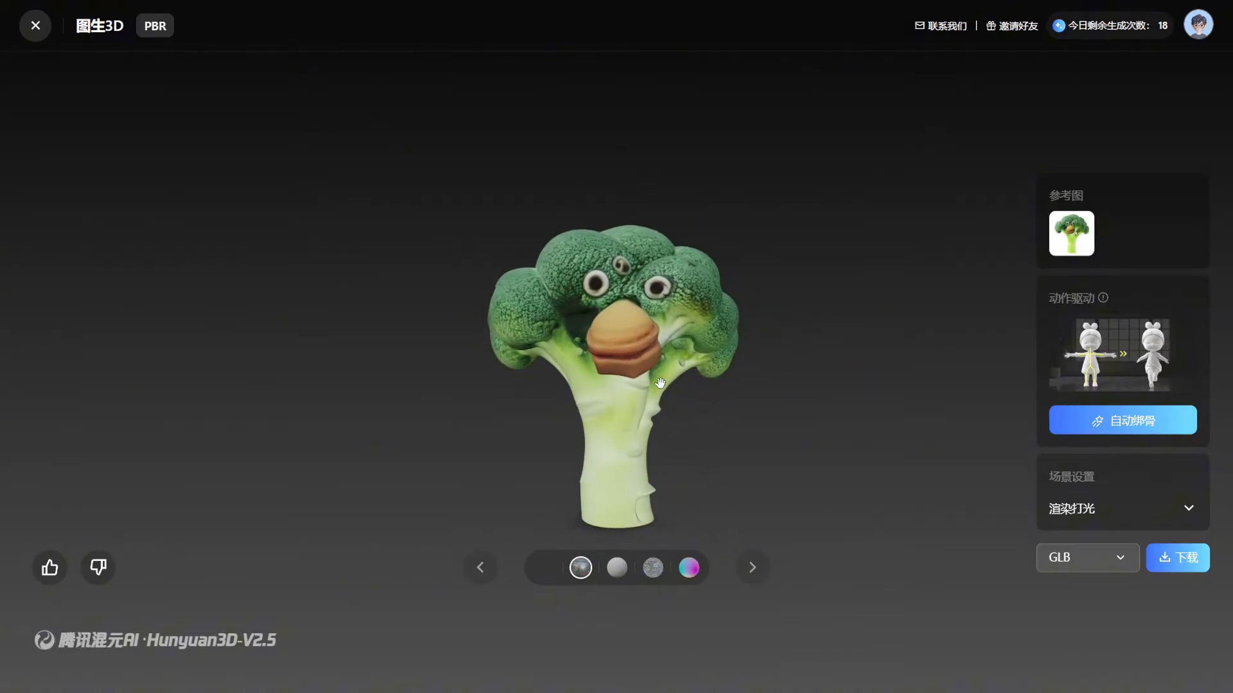
left_click_drag(553, 357, 475, 361)
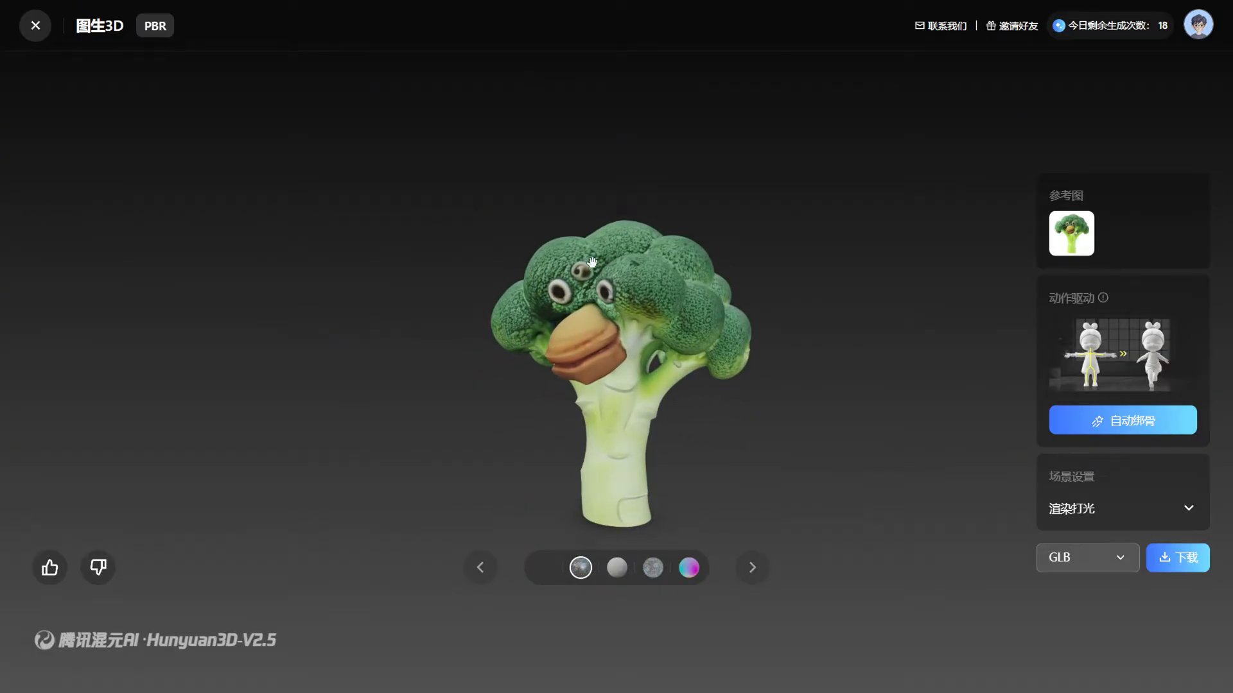
scroll(592, 262, "up", 3)
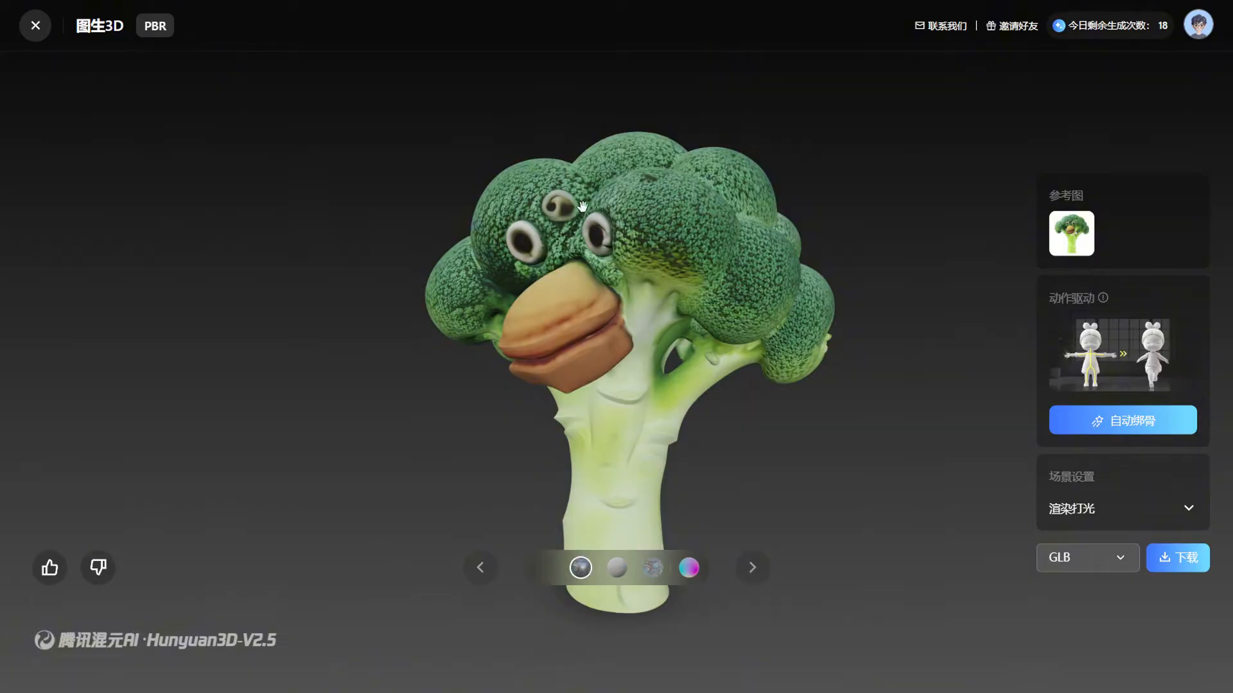
left_click_drag(558, 222, 1023, 262)
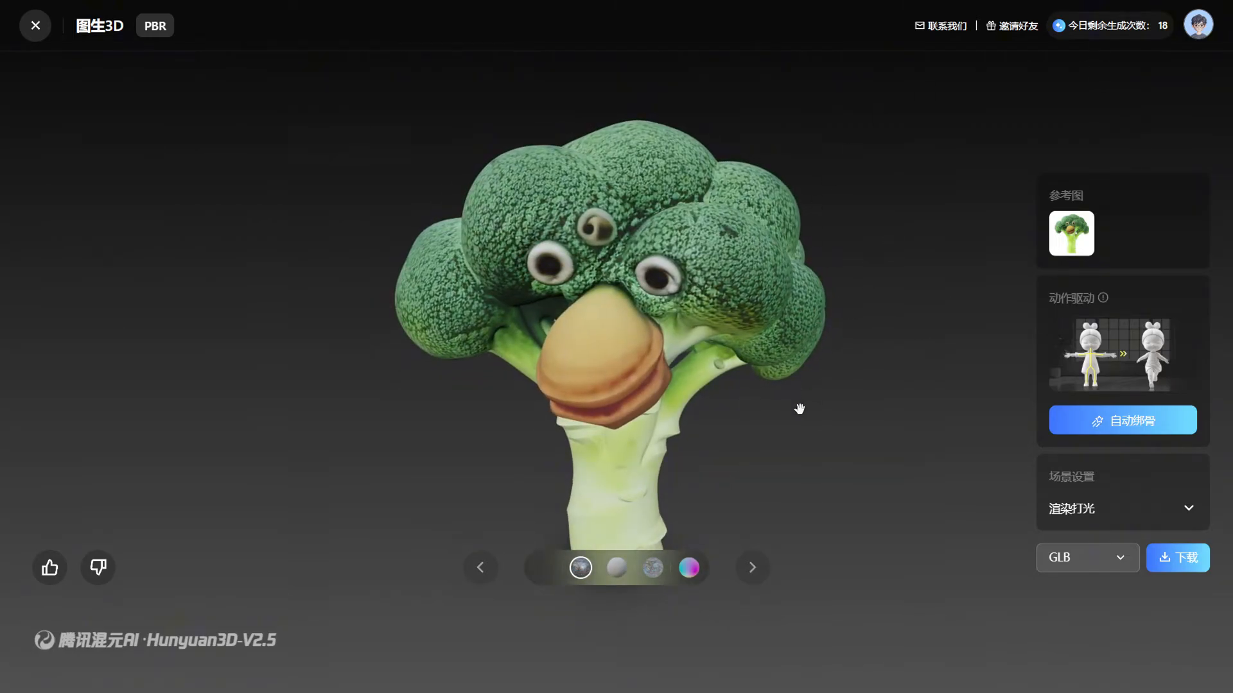
left_click_drag(770, 475, 818, 258)
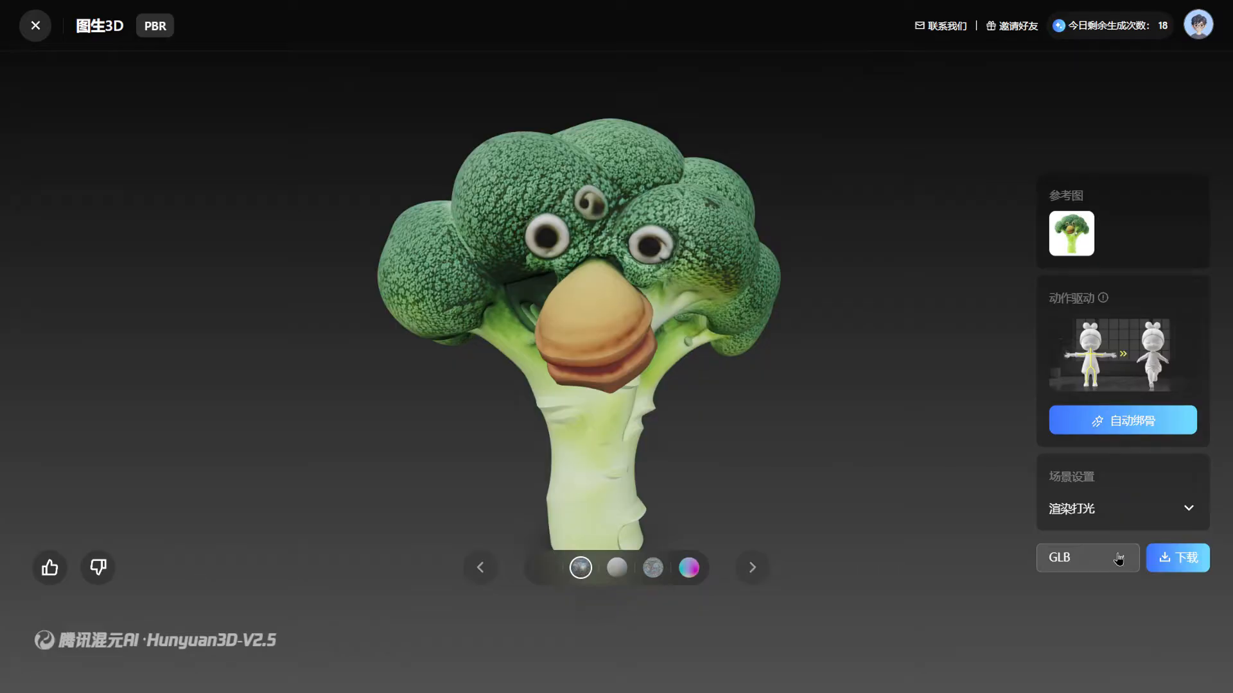
Download the generated broccoli model in GLB format and save it as MASTERPIECE
left_click(1061, 559)
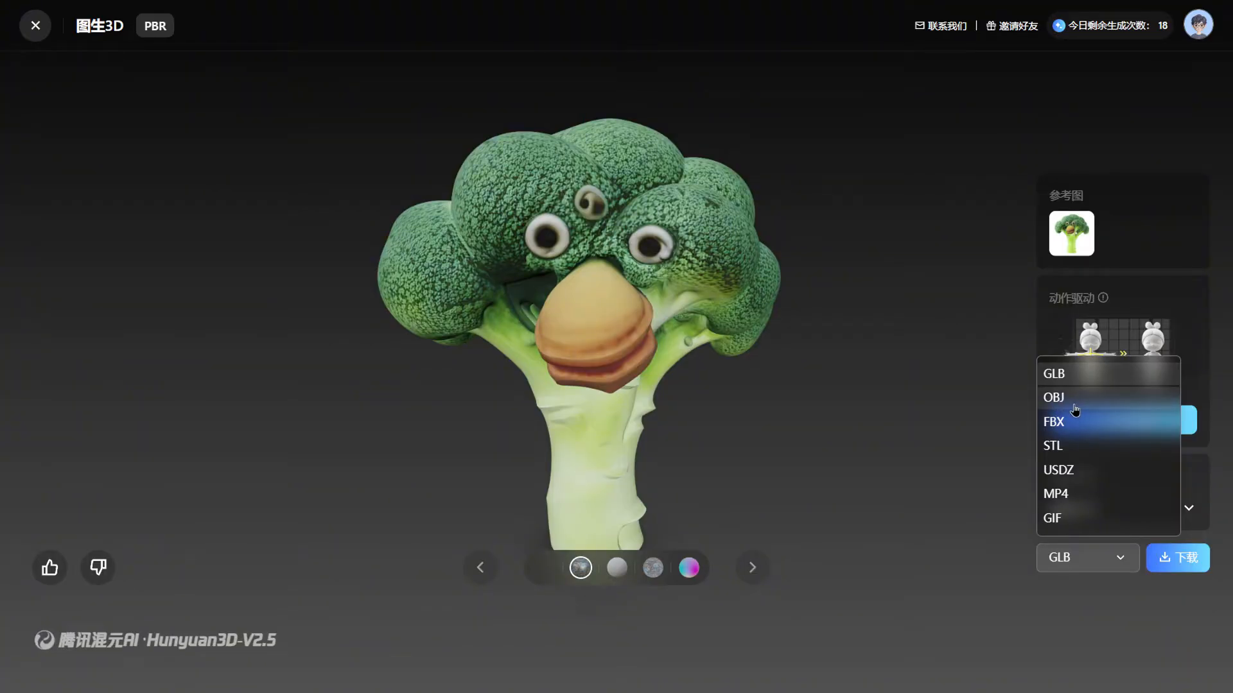
left_click(1067, 373)
left_click(1187, 571)
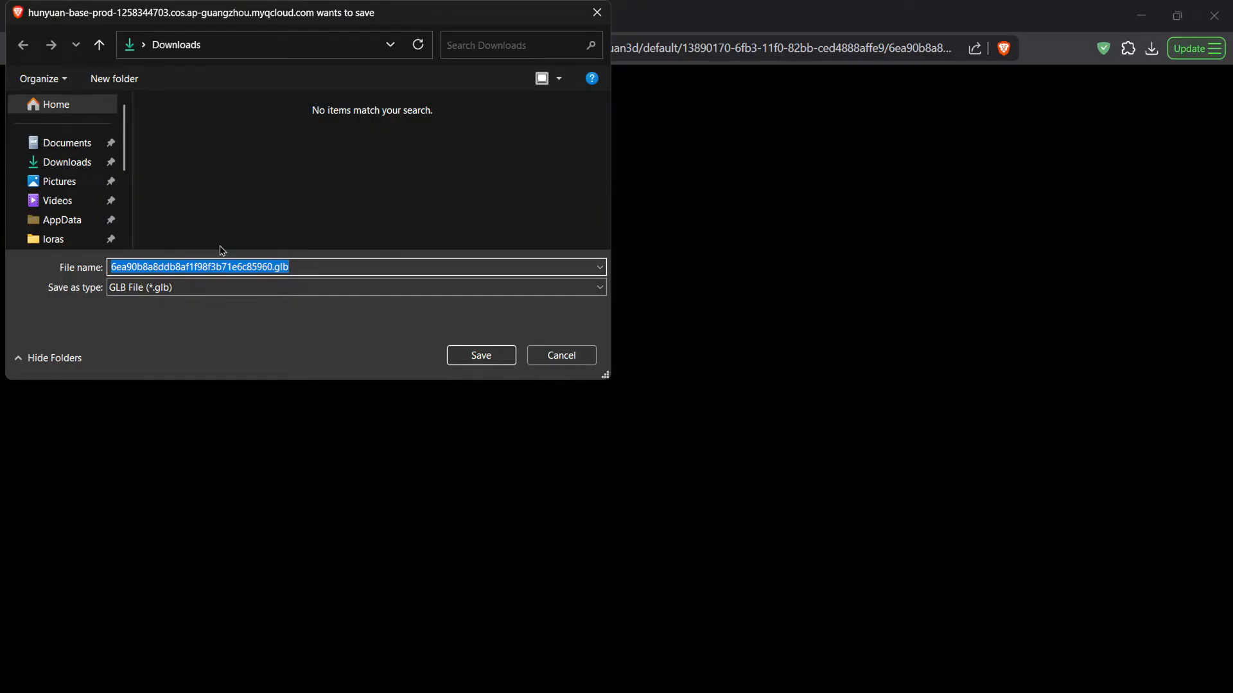
left_click_drag(273, 266, 13, 254)
type("NASTERPIECE")
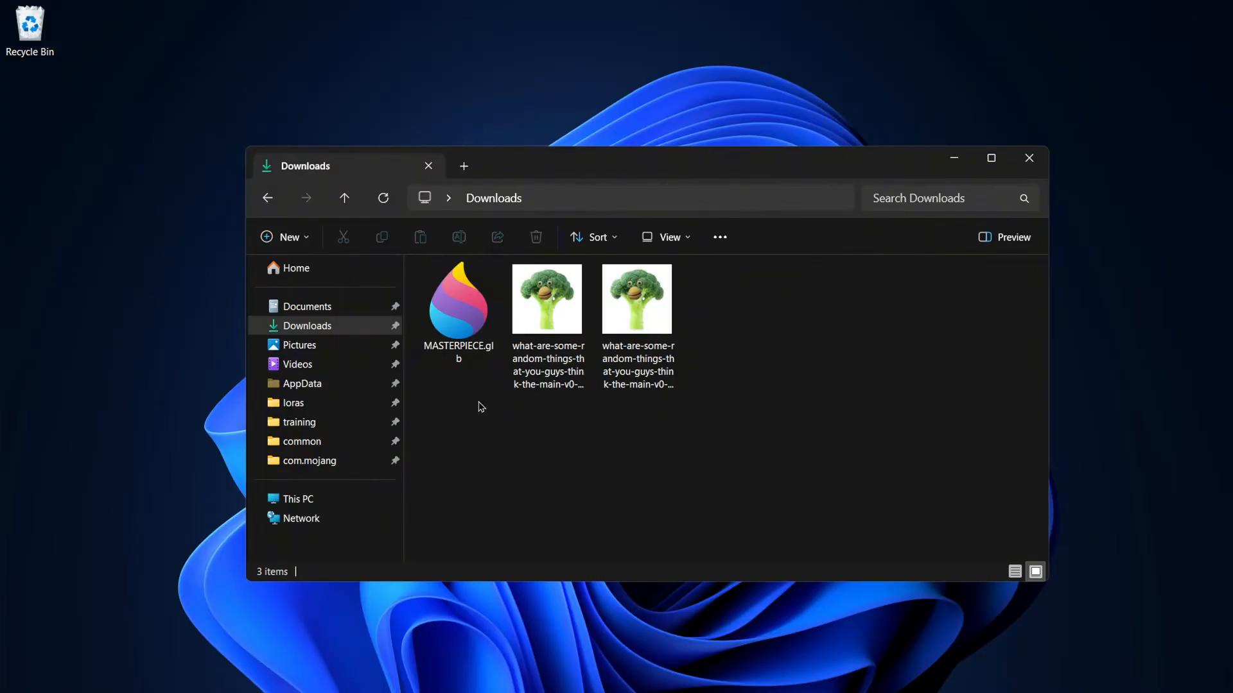
Open MASTERPIECE.glb in Paint 3D and switch to 3D view
right_click(463, 302)
left_click(507, 342)
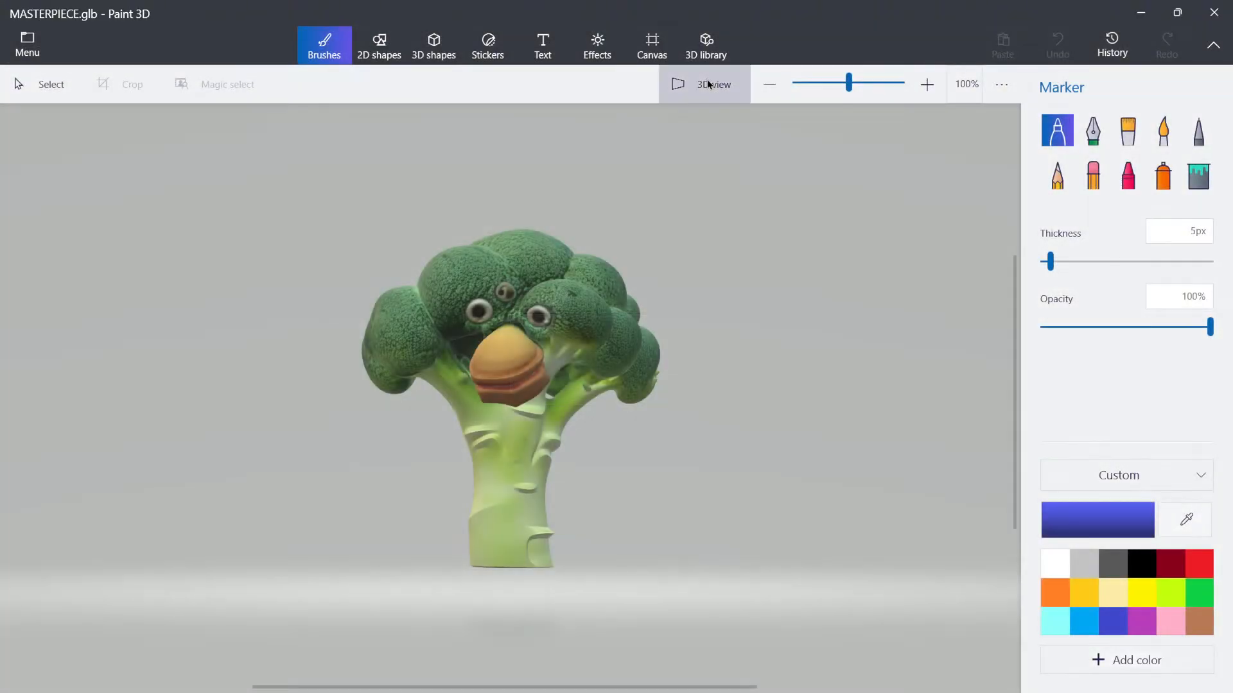
left_click(709, 84)
Paint over the top eye with the Oil brush using a green sampled from the broccoli
left_click_drag(763, 411, 655, 440)
scroll(578, 440, "up", 5)
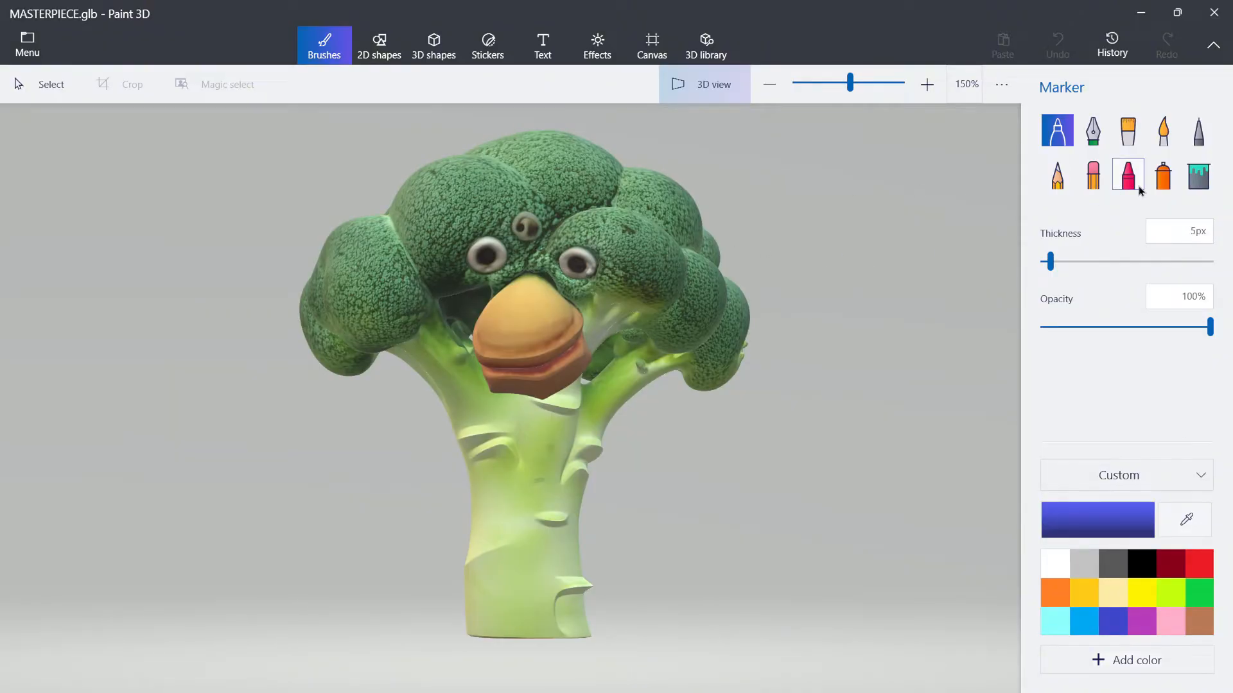
left_click(1131, 147)
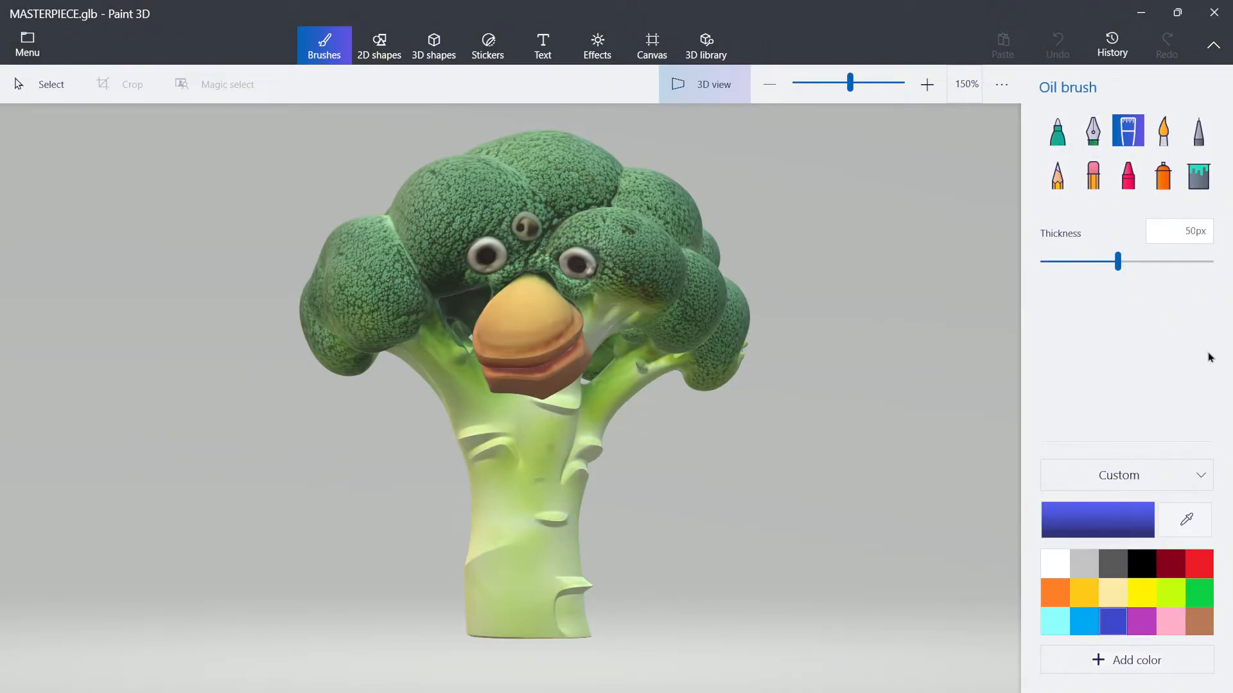
left_click(1186, 530)
left_click(504, 176)
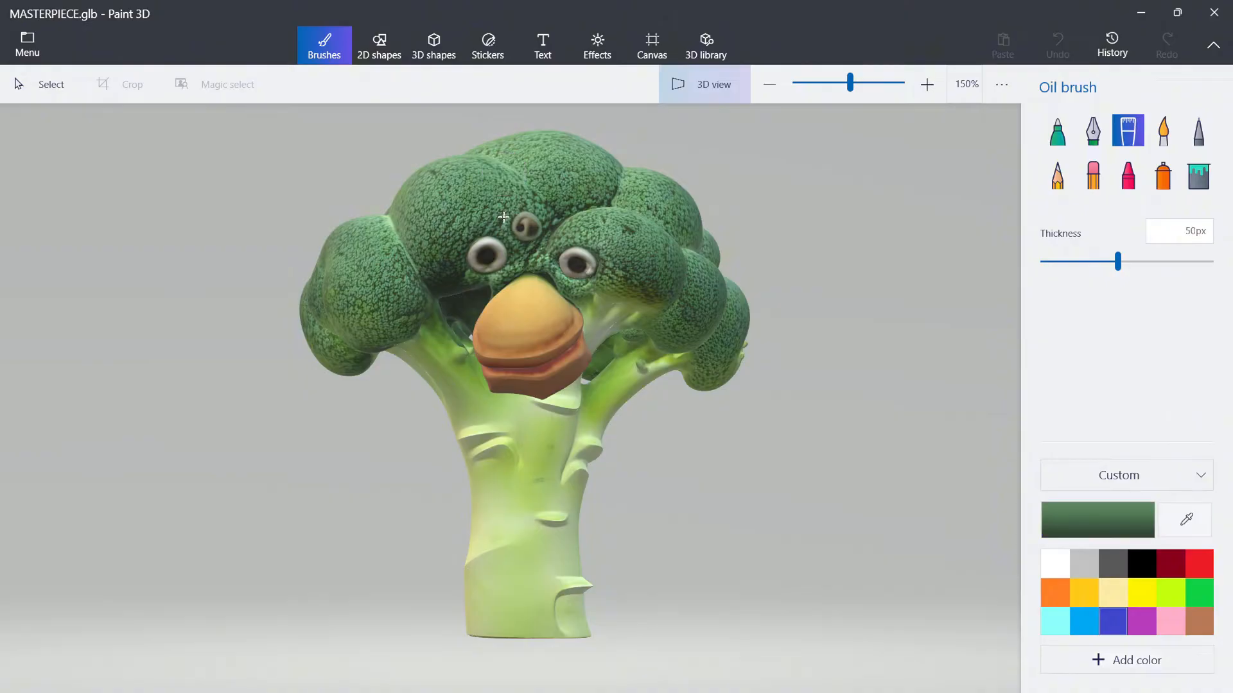
left_click_drag(526, 222, 542, 221)
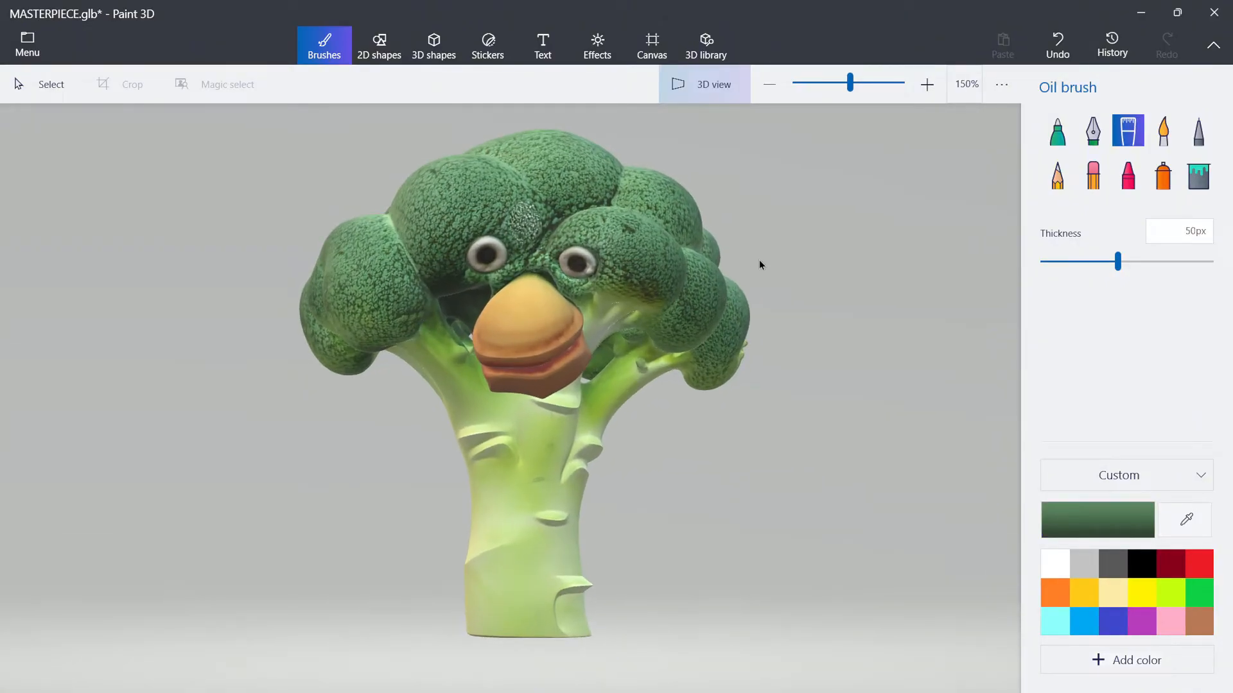
Close Paint 3D without saving the changes
left_click(1213, 12)
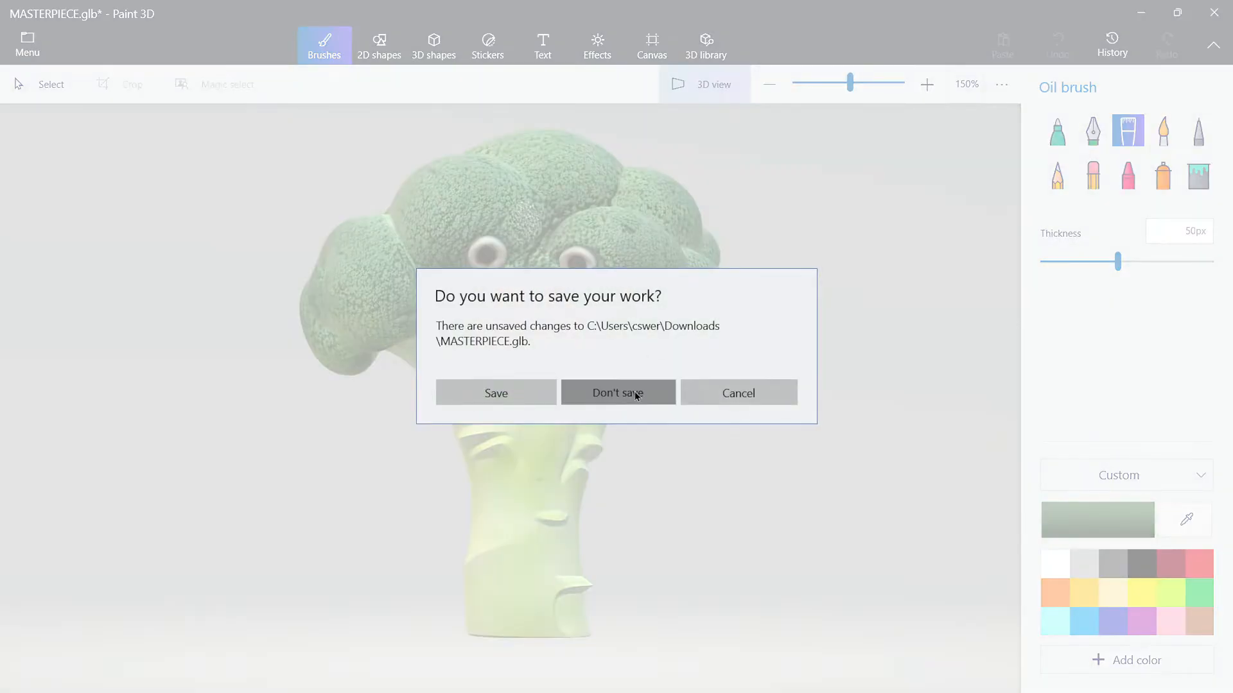
left_click(638, 389)
left_click(744, 418)
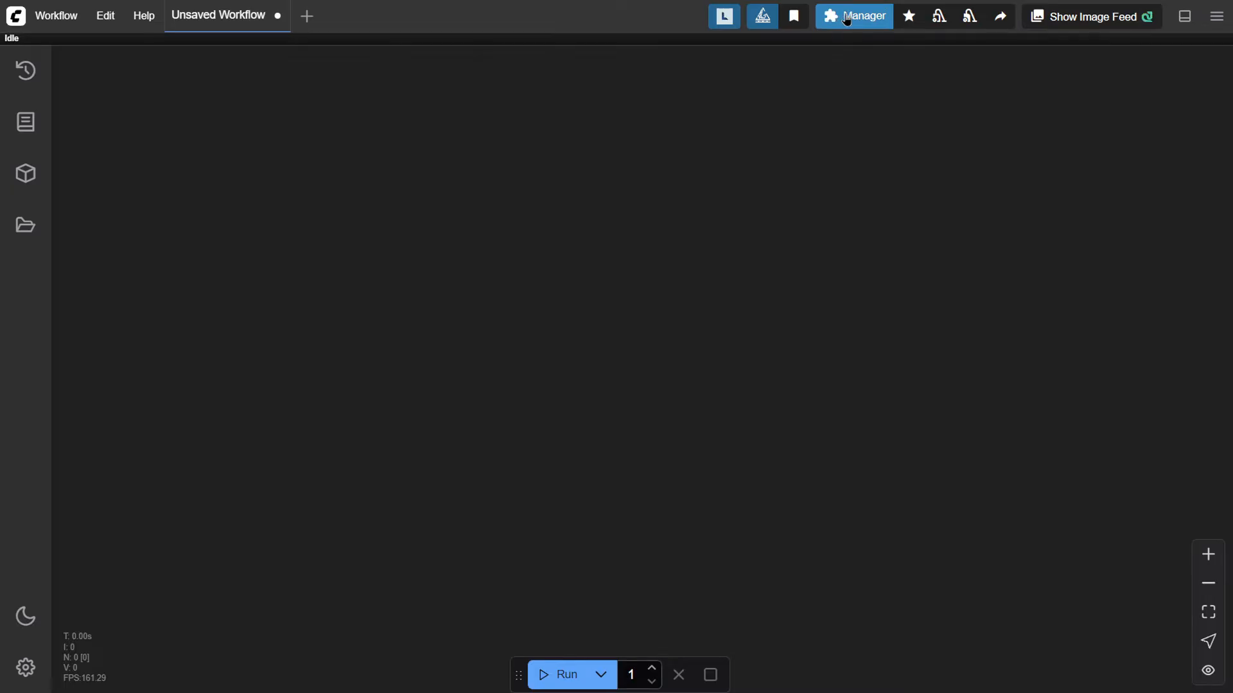
Browse the 3D workflow templates and open the Hunyuan3D 2.0 template
left_click(52, 21)
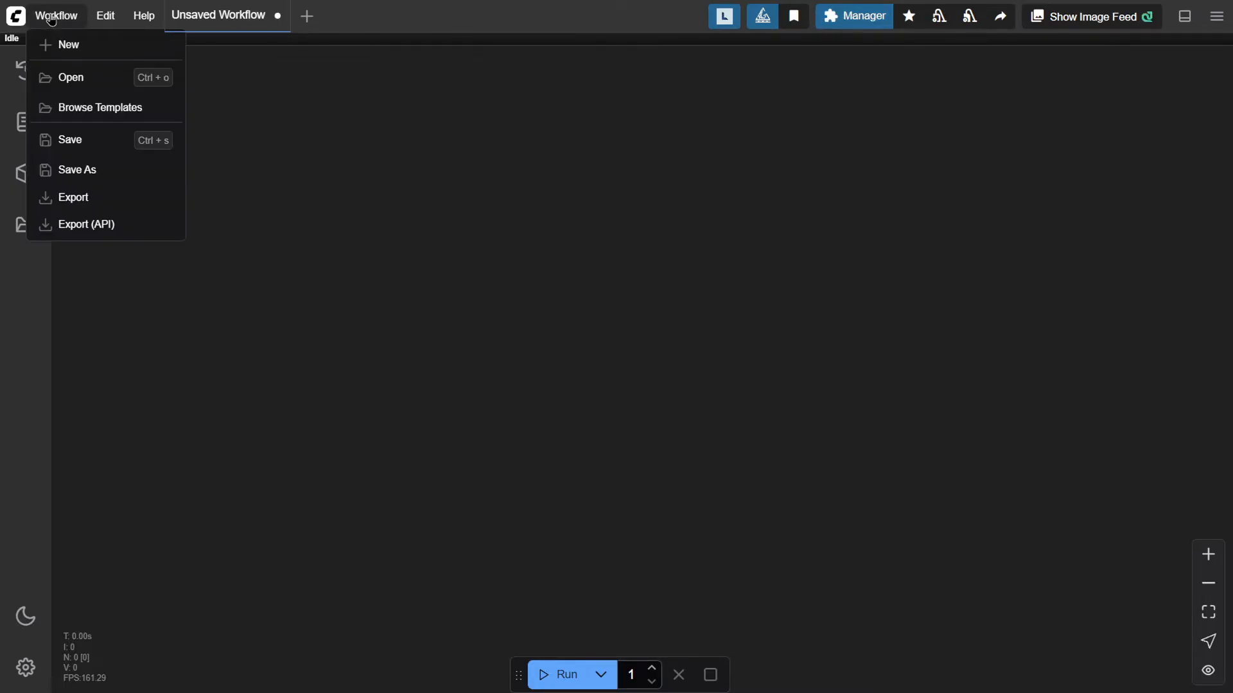
left_click(102, 106)
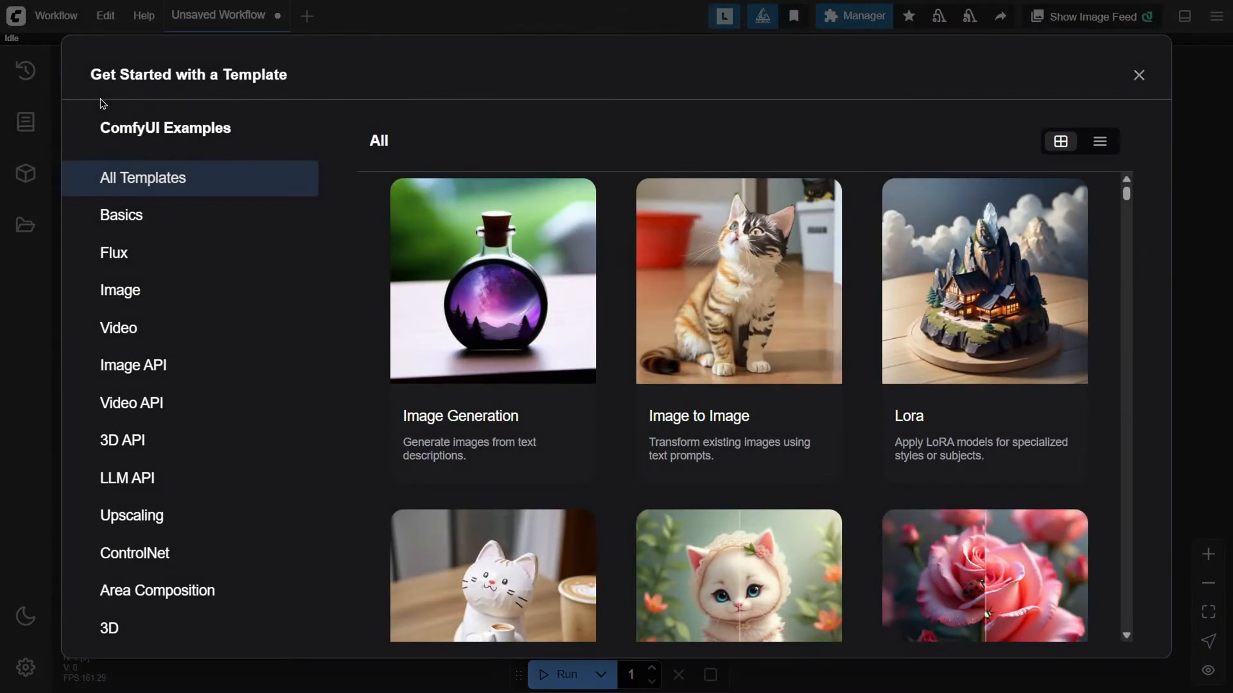
left_click(131, 441)
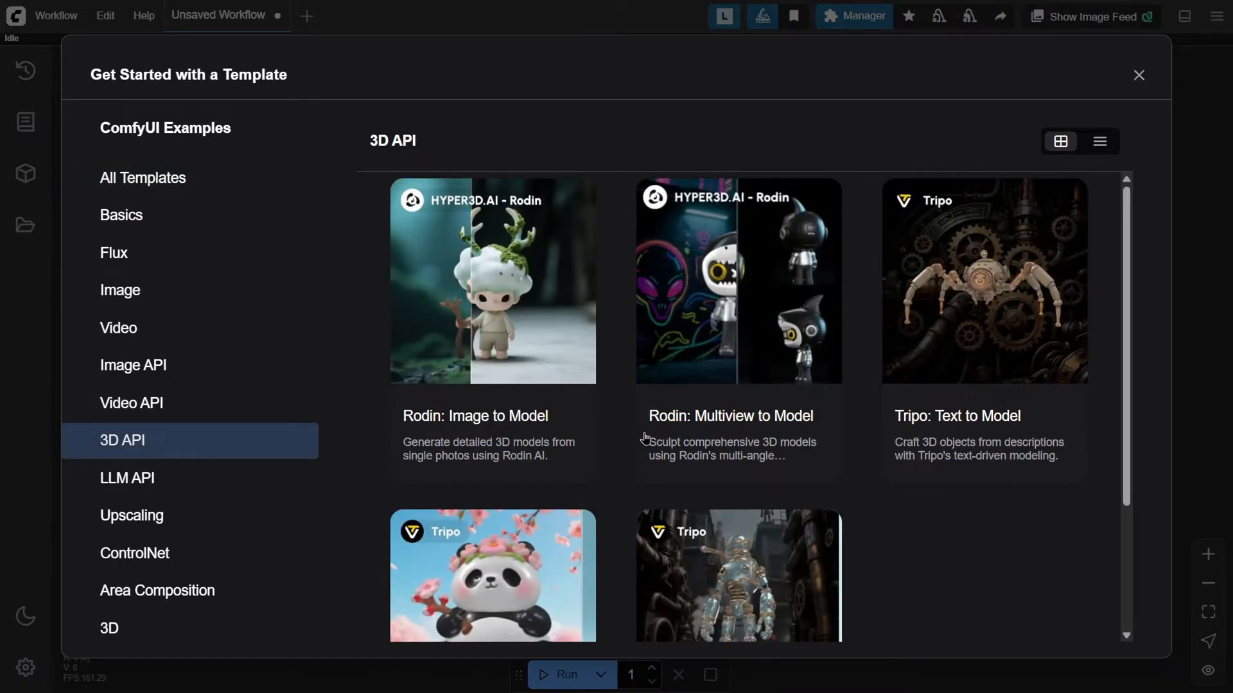
scroll(462, 572, "down", 1)
scroll(147, 607, "down", 1)
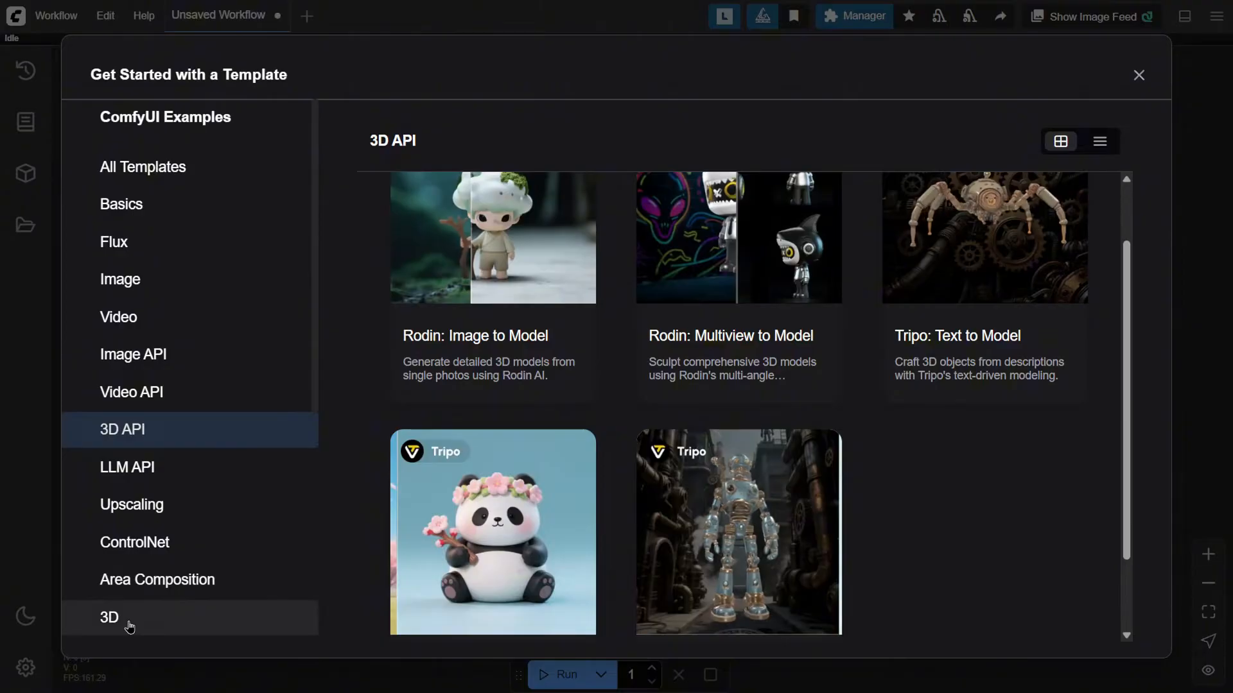
left_click(129, 626)
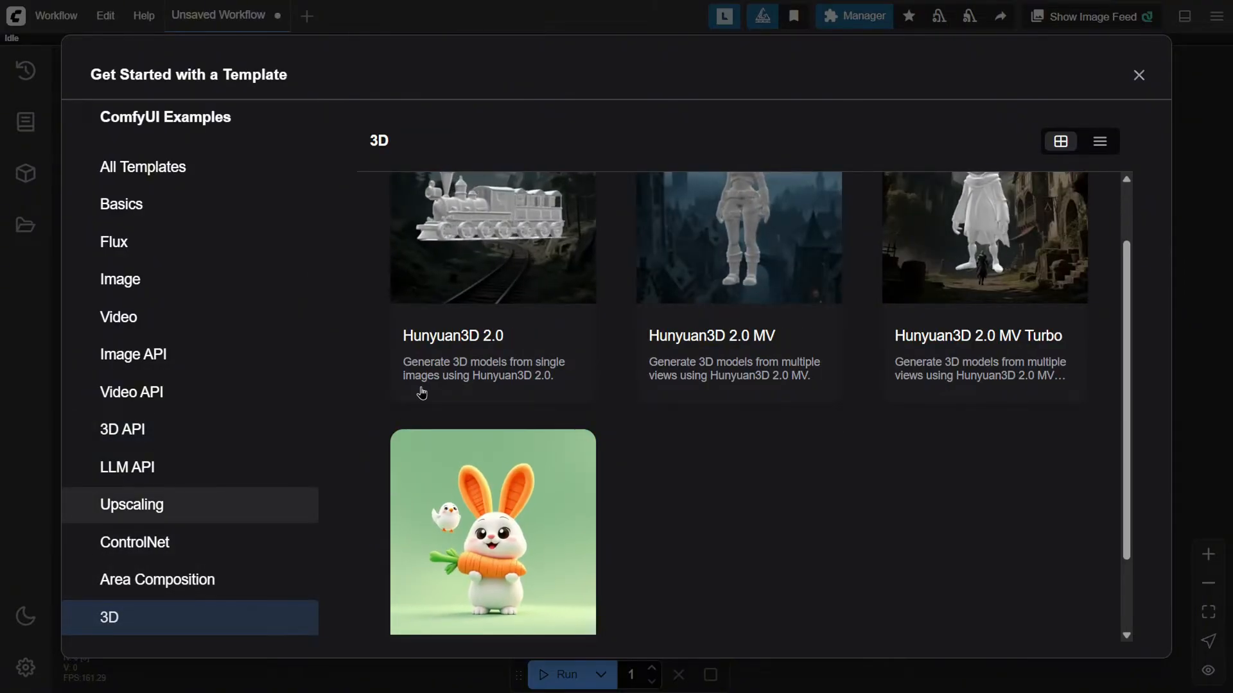
scroll(462, 411, "up", 1)
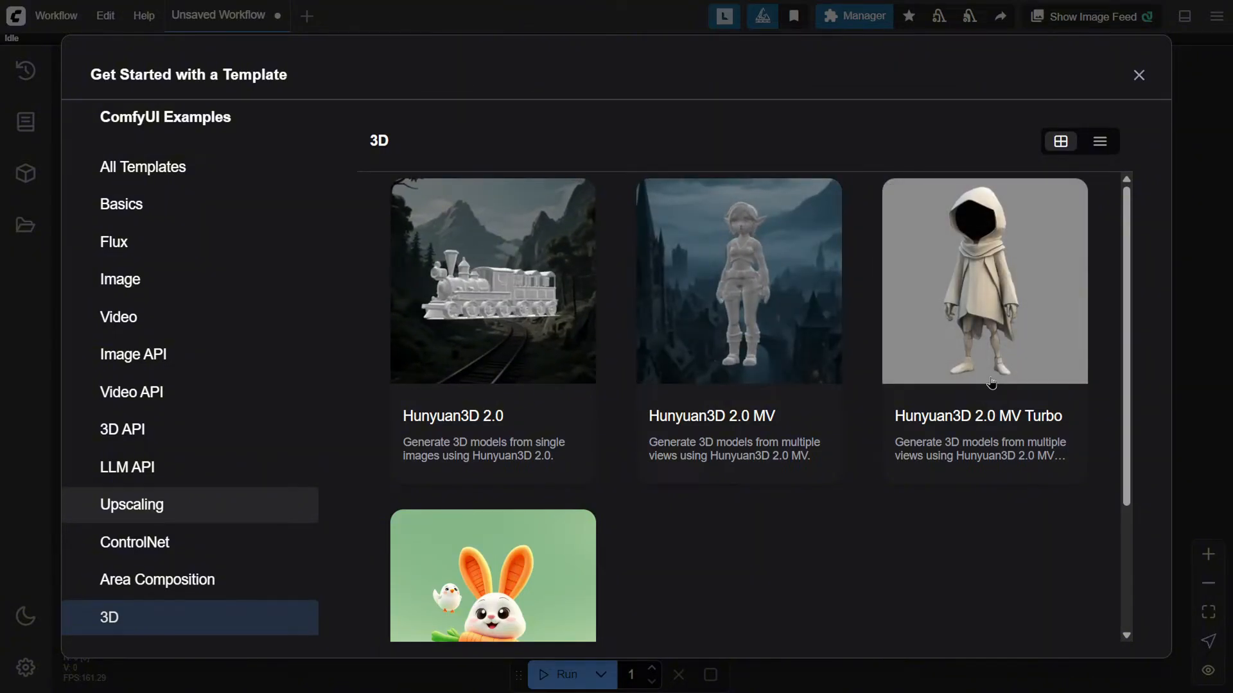
scroll(990, 383, "down", 3)
scroll(899, 341, "up", 1)
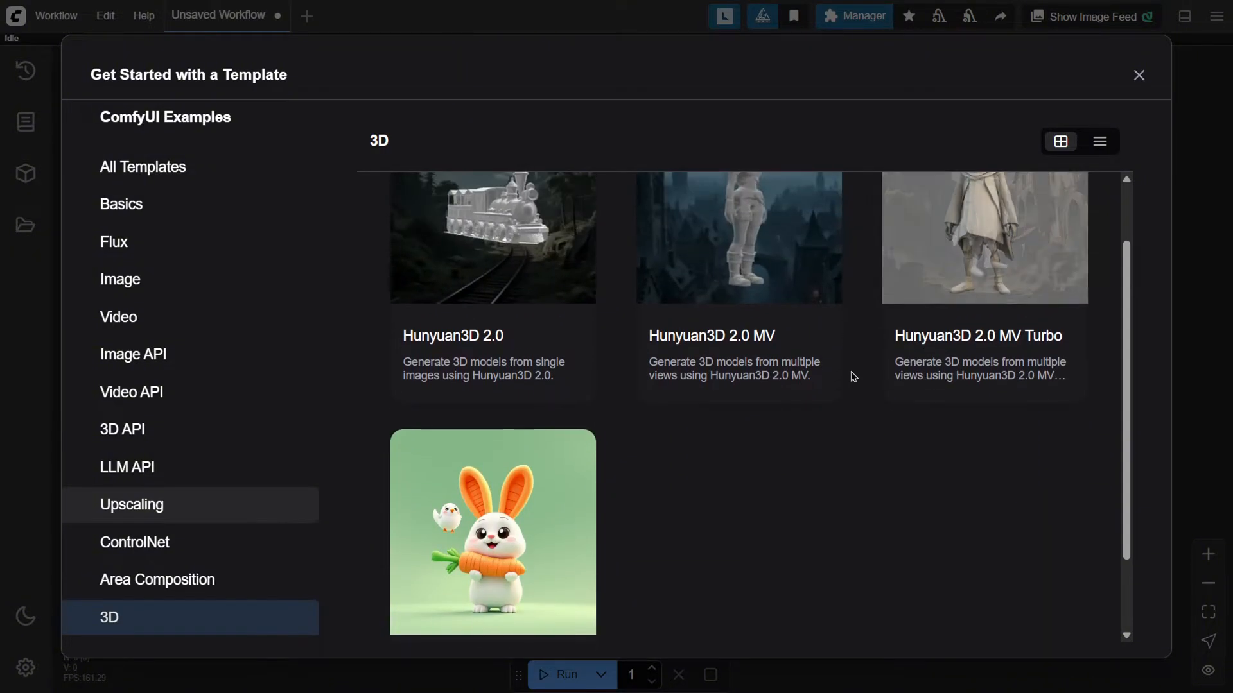
scroll(569, 498, "down", 2)
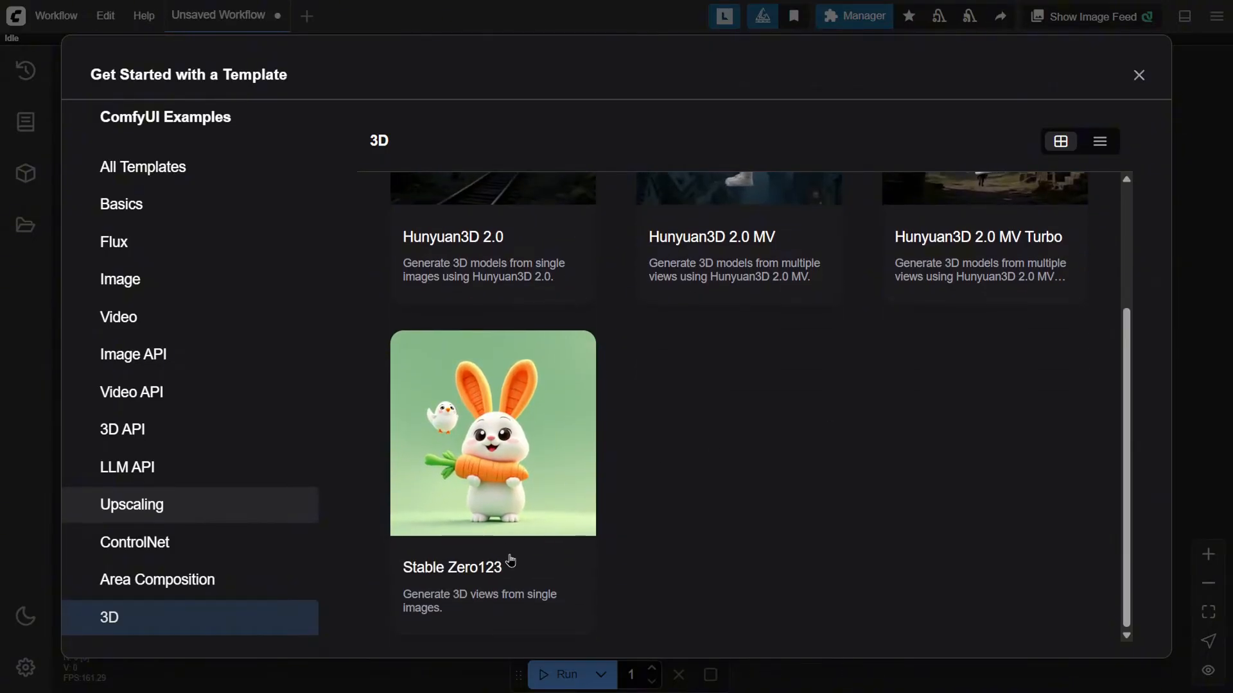
scroll(972, 319, "up", 3)
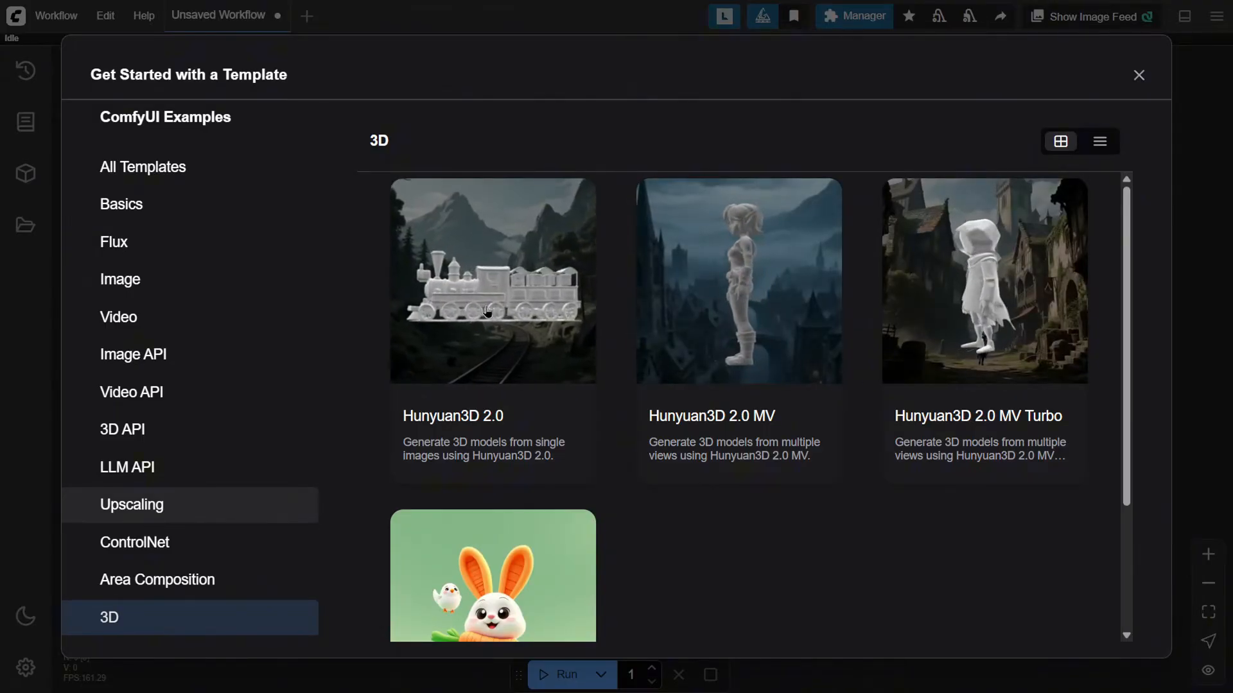
left_click(487, 312)
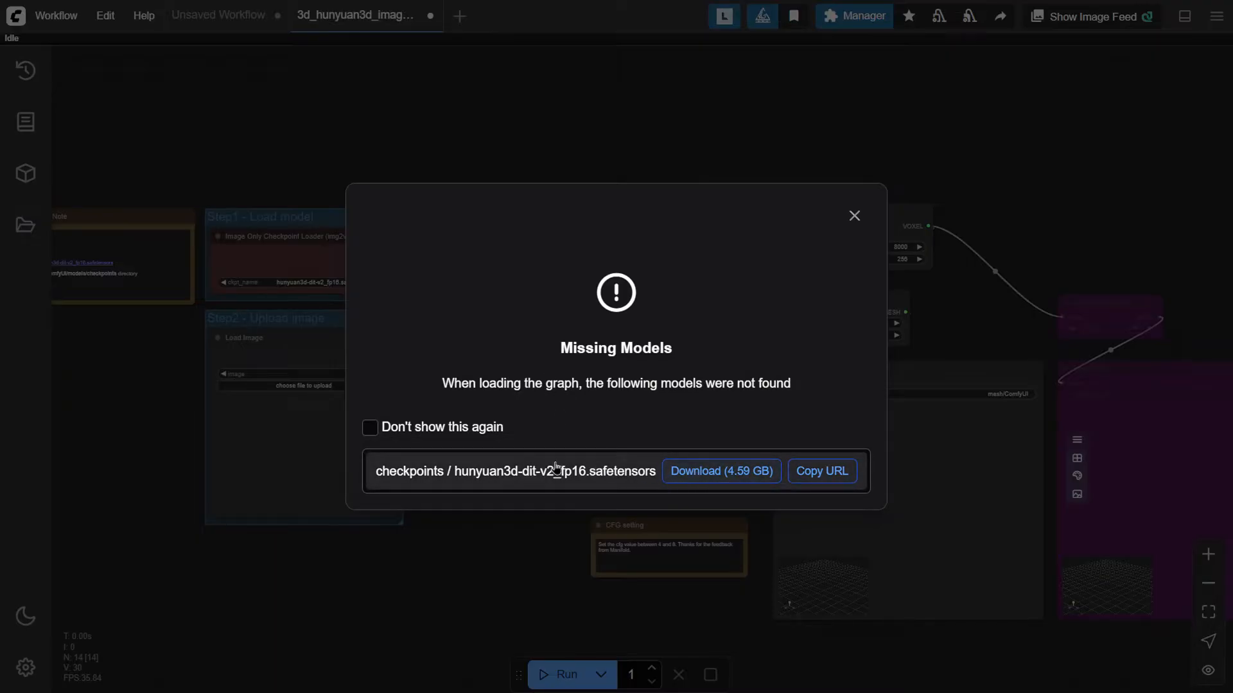
Download the missing hunyuan3d-dit-v2_fp16.safetensors checkpoint into the ComfyUI models/checkpoints folder
left_click(706, 474)
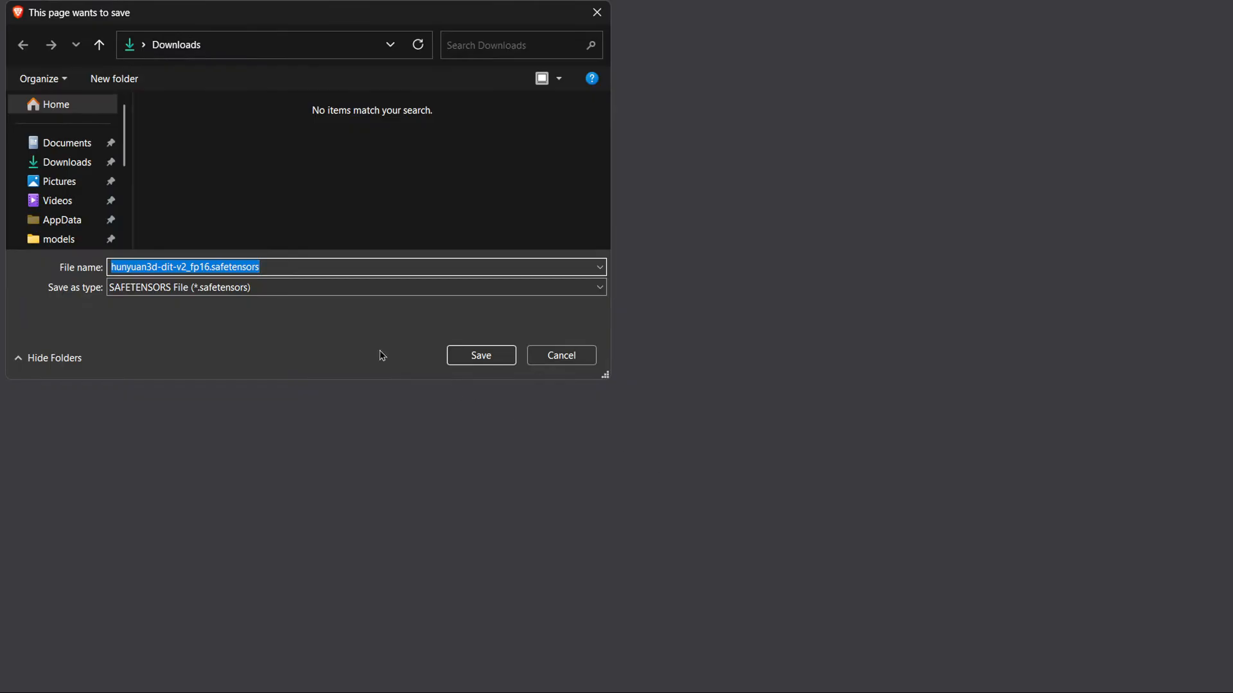
left_click(58, 239)
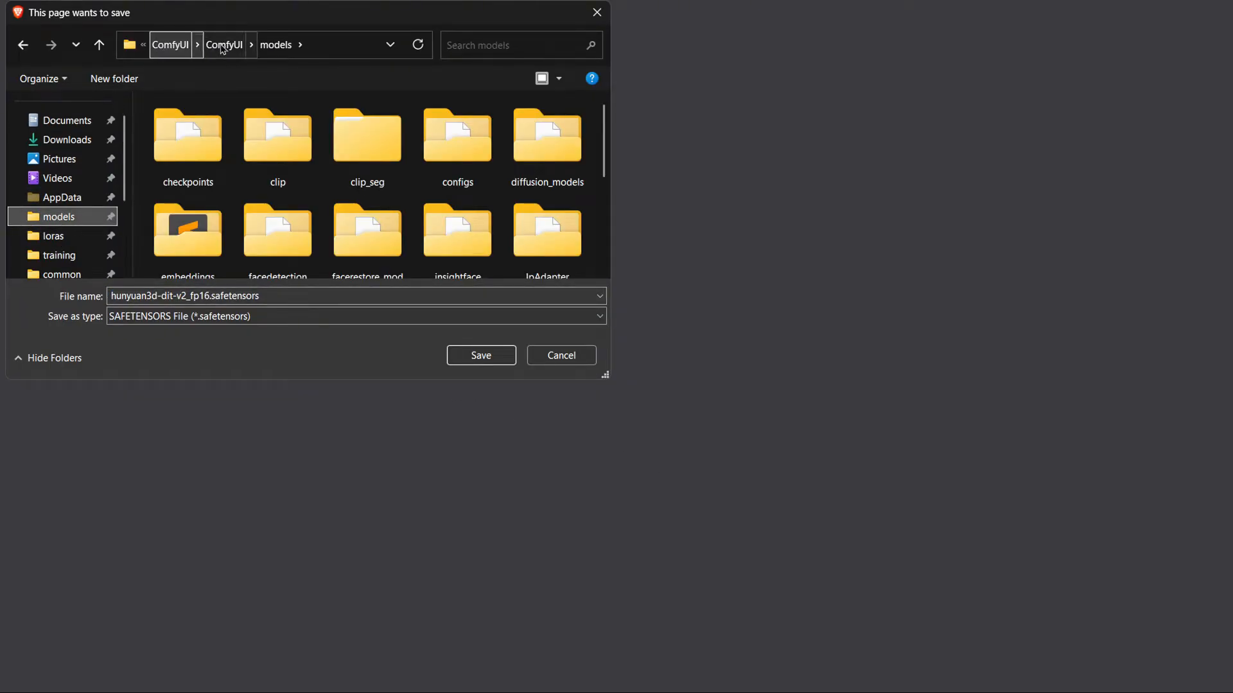
double_click(199, 131)
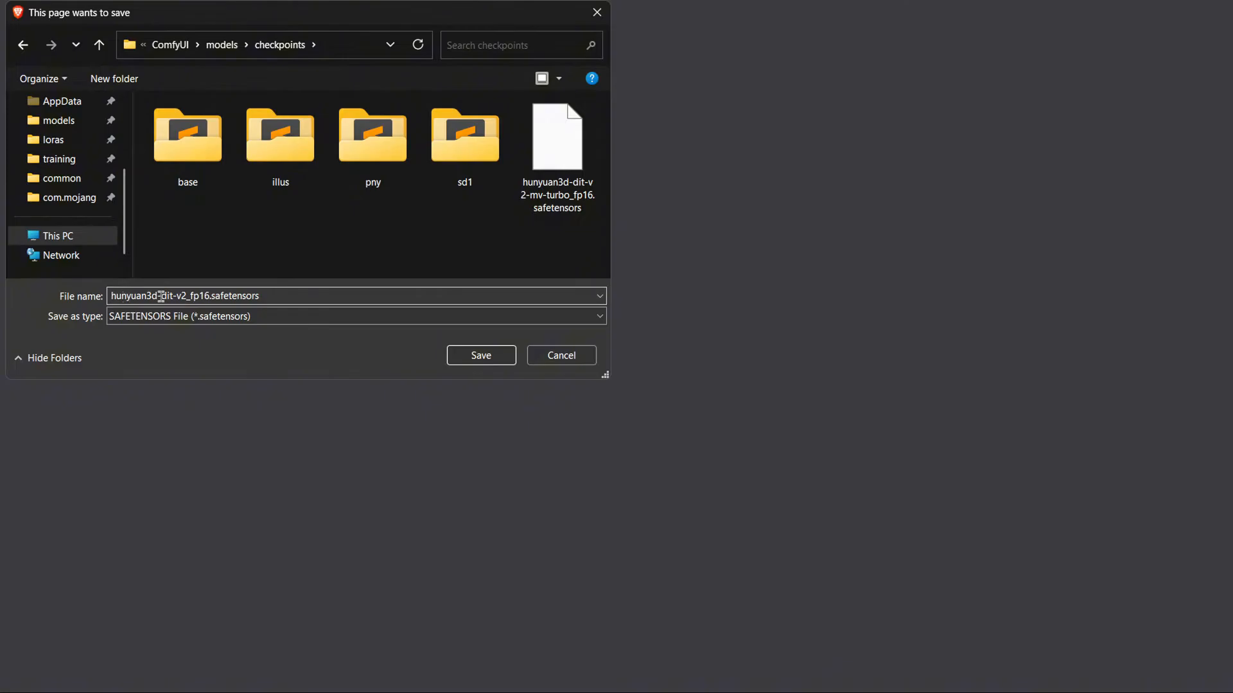
left_click(481, 355)
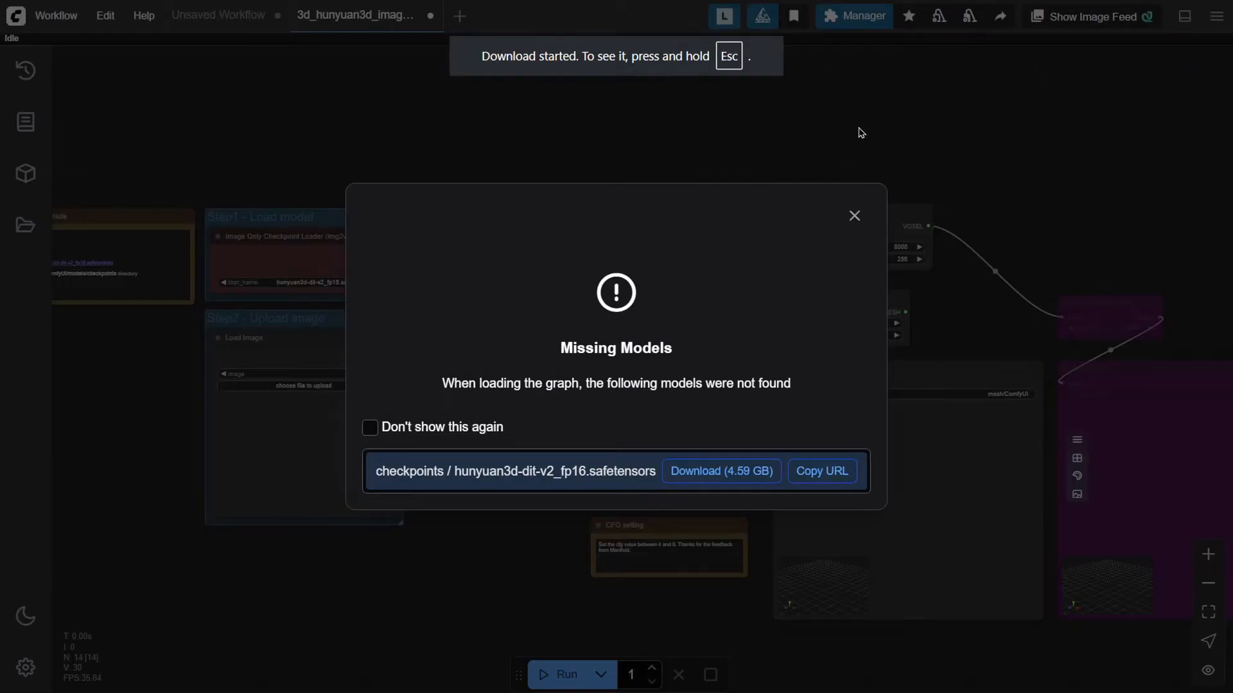
left_click(854, 216)
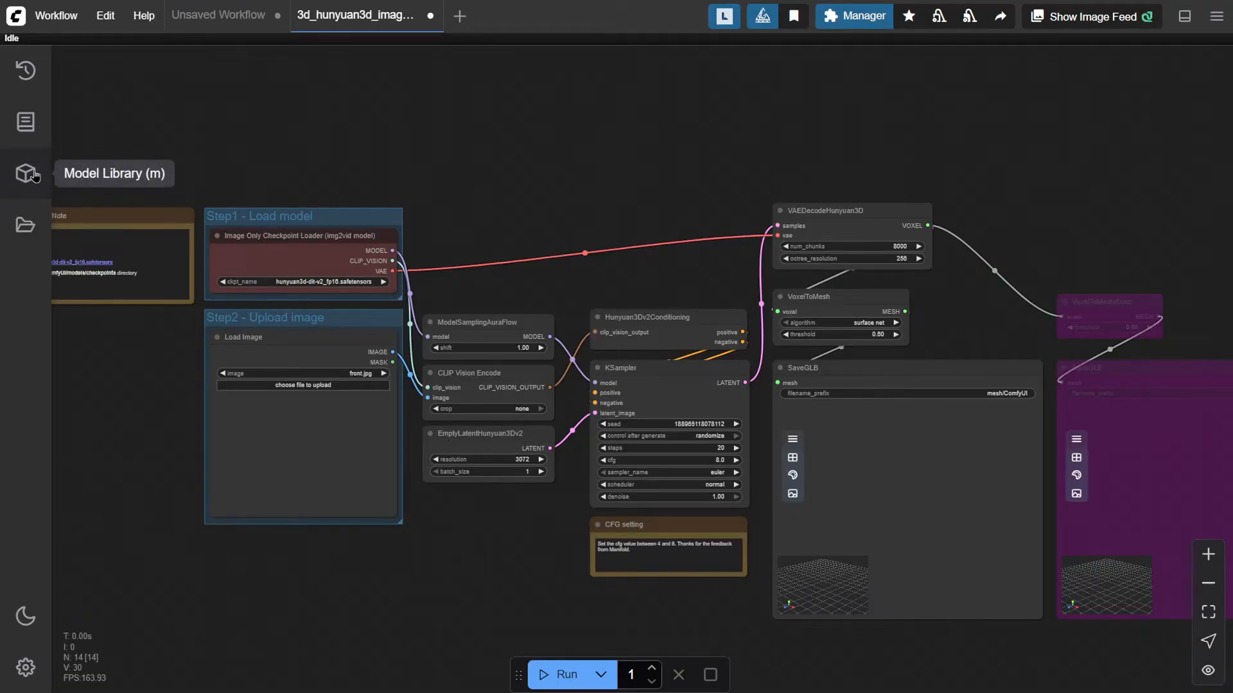
Refresh the model library and search it for huny models
left_click(35, 175)
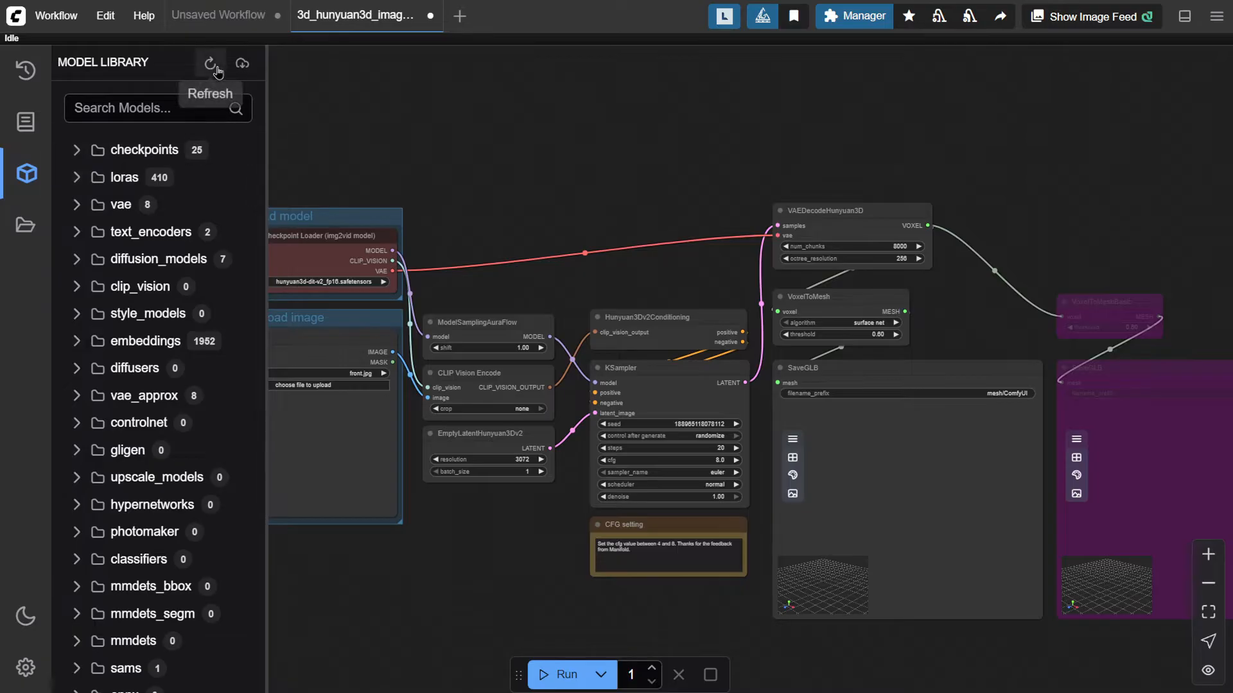
left_click(242, 63)
left_click(179, 99)
type("huny")
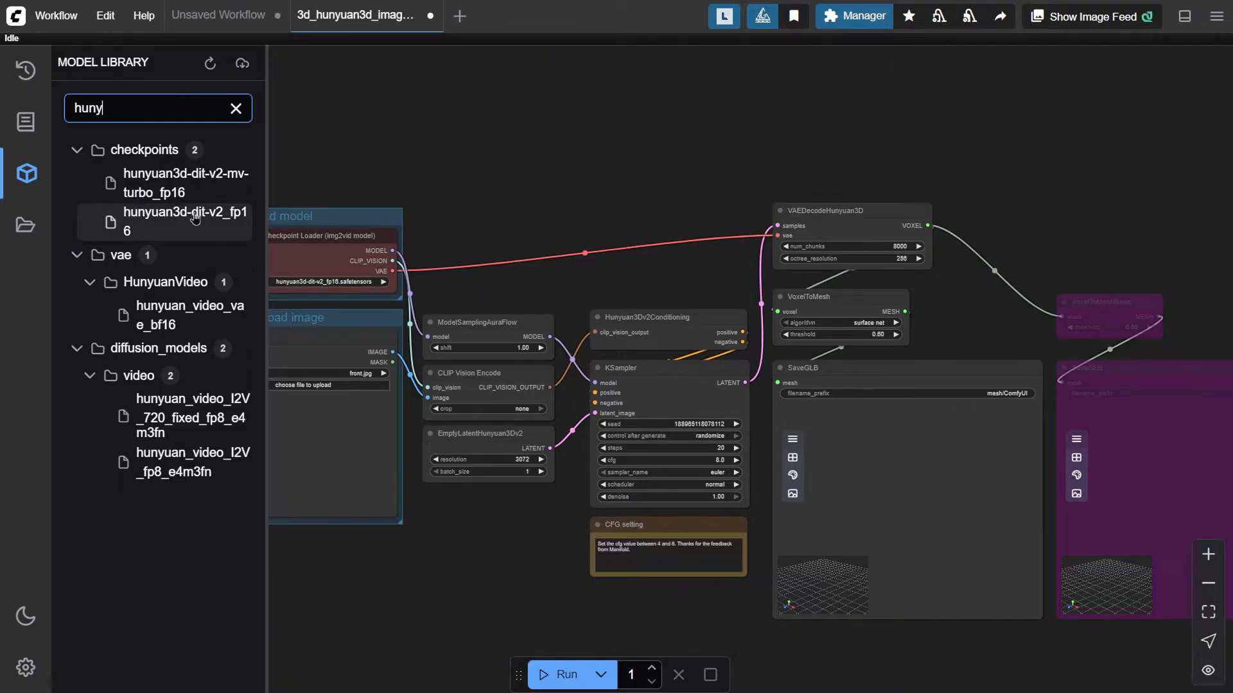
left_click(24, 172)
Load the broccoli PNG from Downloads into the Load Image node
left_click(291, 386)
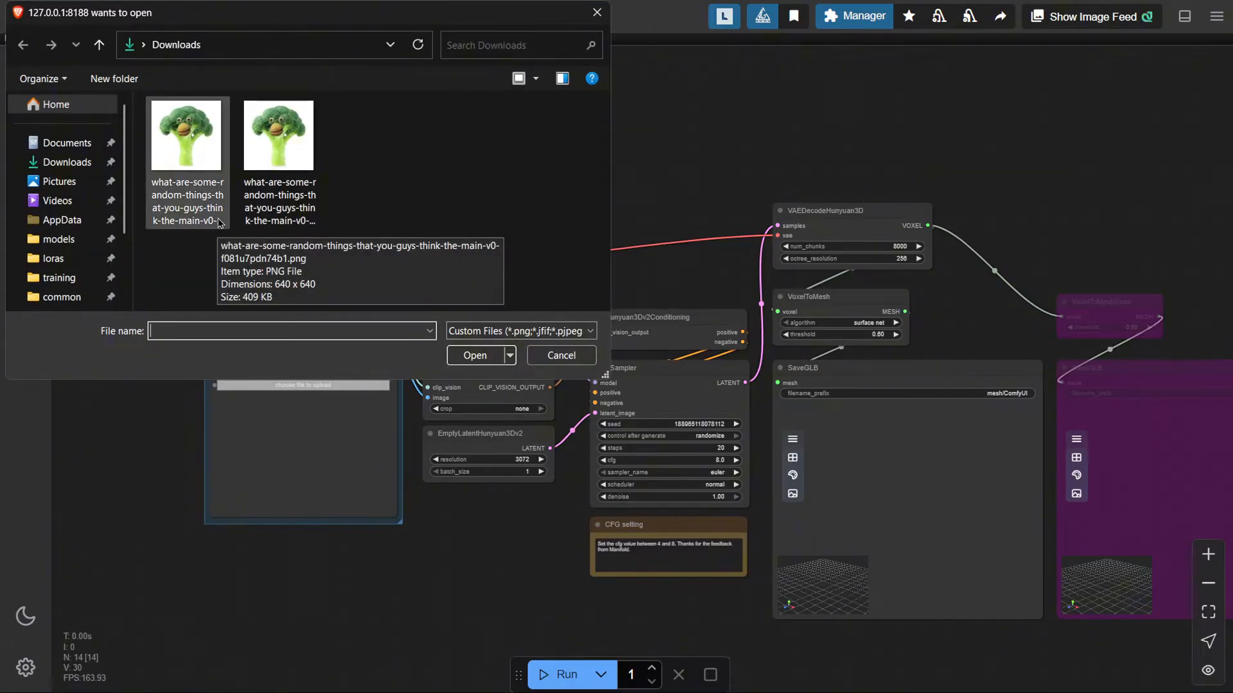
double_click(212, 174)
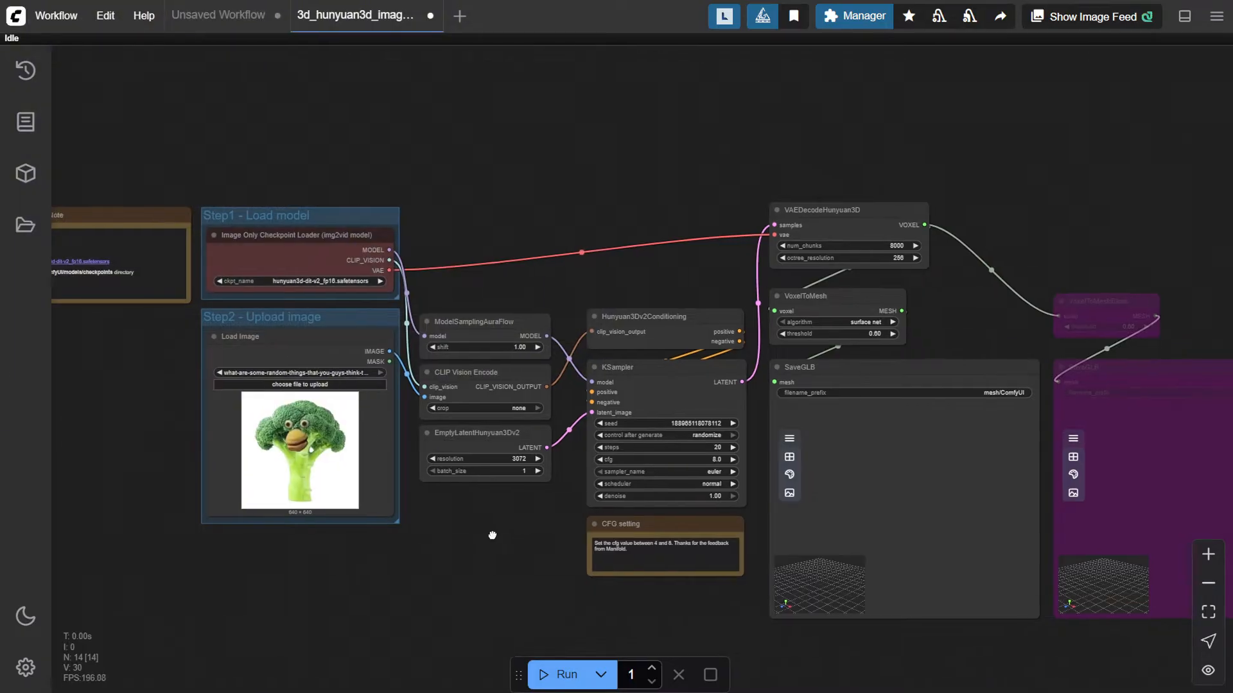
Zoom and pan across the workflow to examine the sampler, decoding and save nodes
scroll(510, 536, "up", 6)
left_click_drag(371, 565, 226, 537)
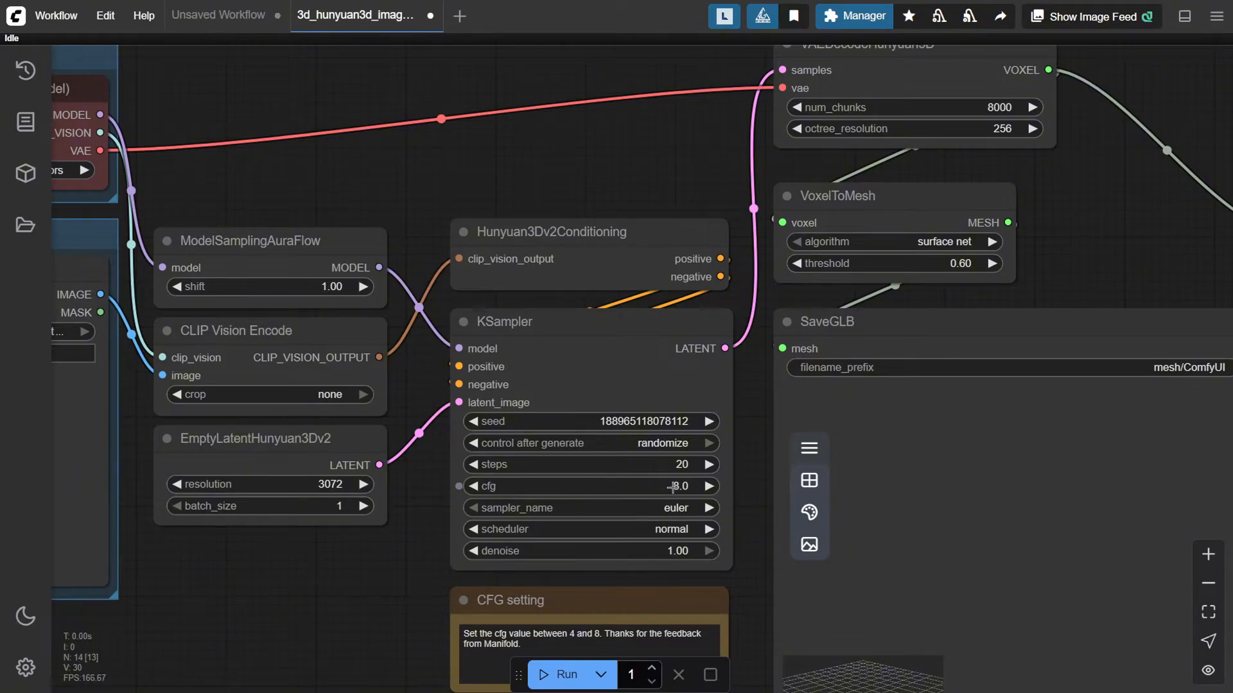
mouse_move(671, 488)
left_click_drag(292, 556, 722, 512)
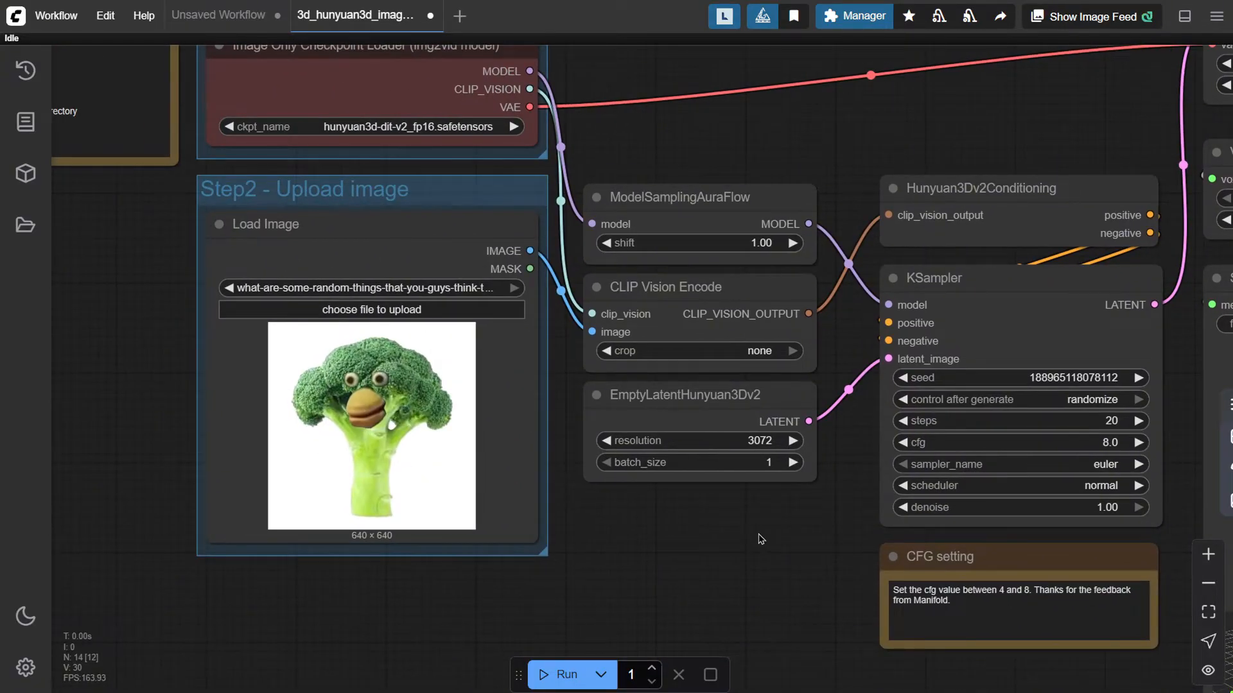
left_click_drag(783, 539, 620, 511)
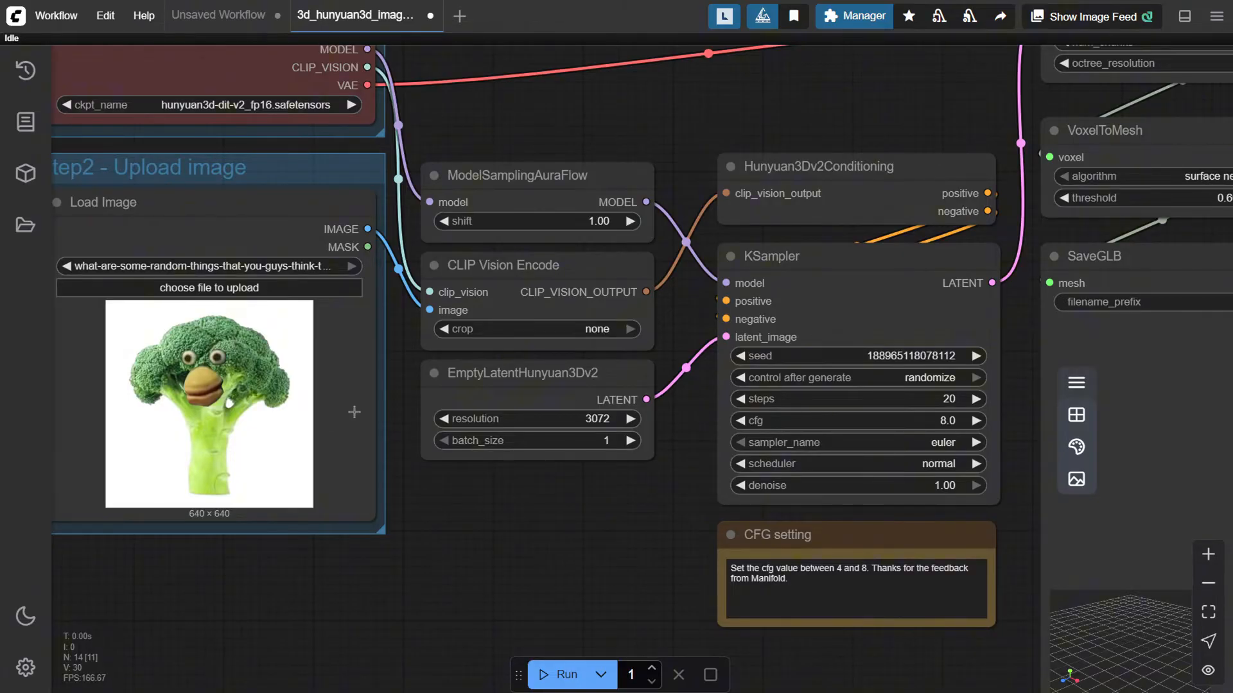
left_click_drag(939, 133, 633, 293)
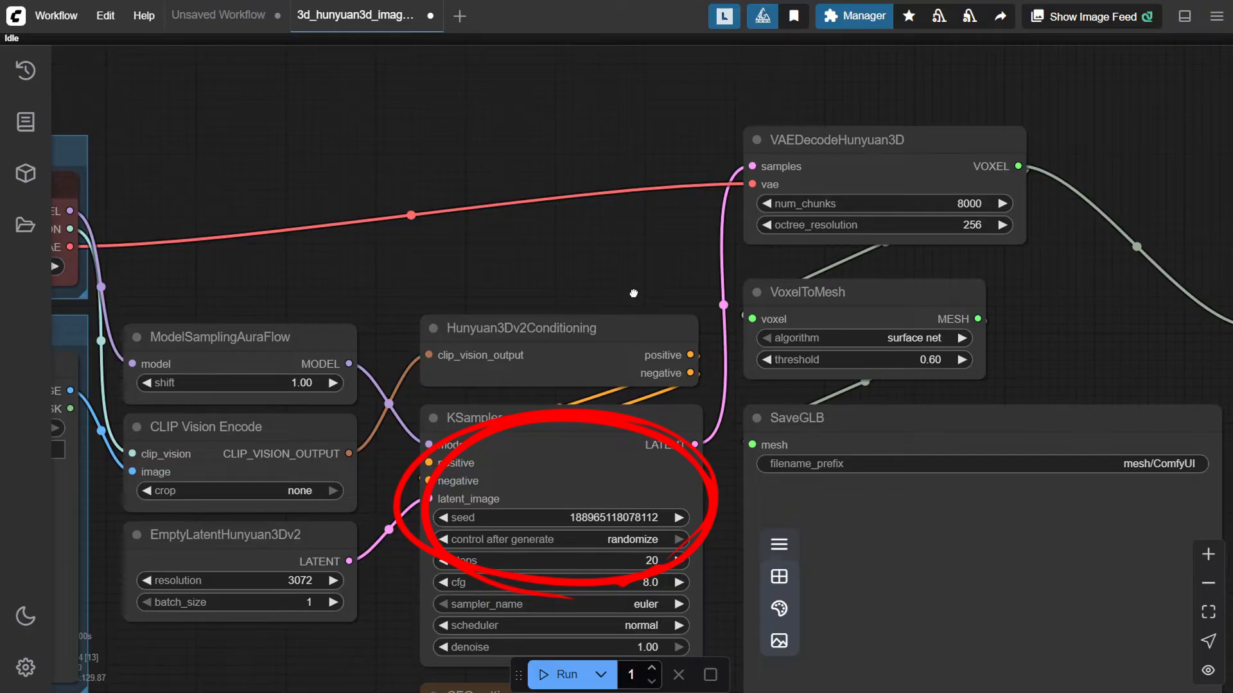
left_click_drag(634, 294, 255, 316)
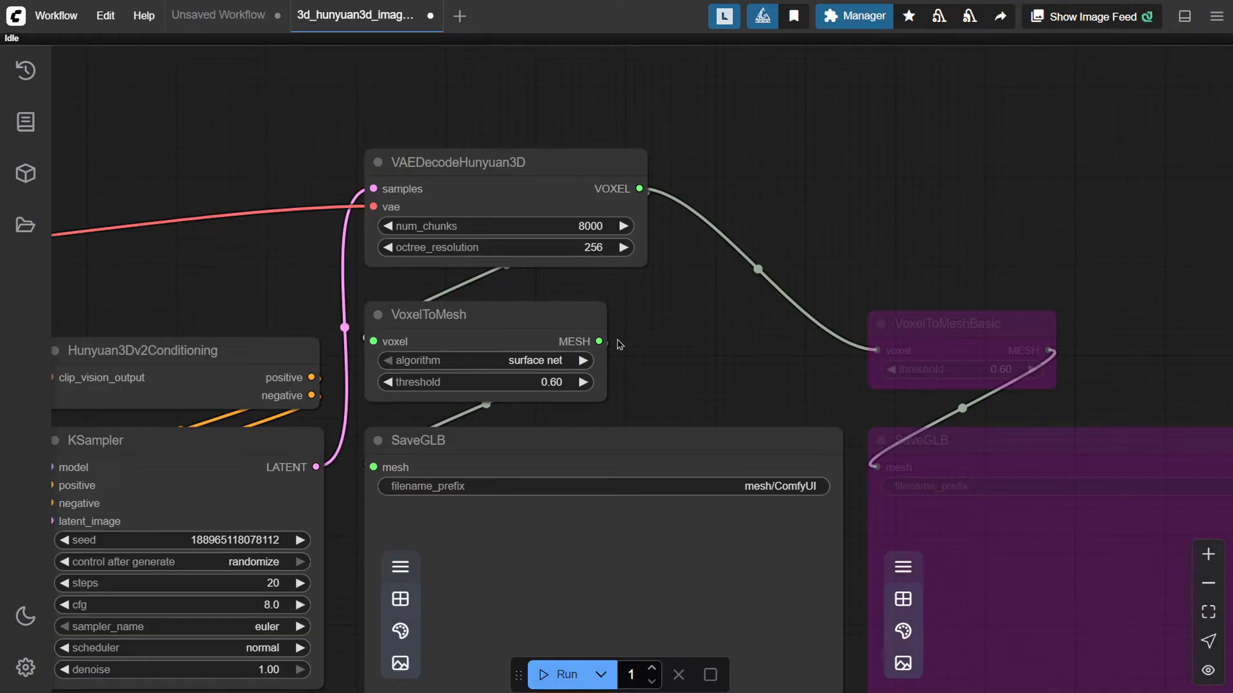
left_click_drag(639, 347, 446, 202)
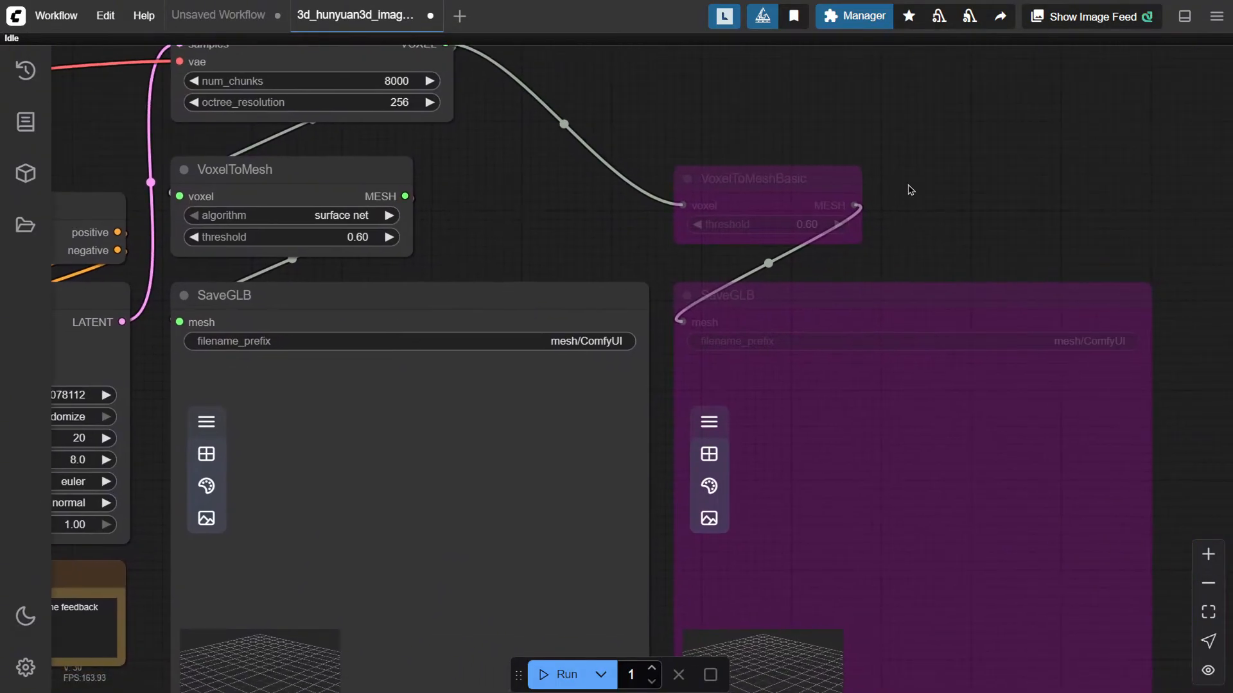
Set the VoxelToMesh algorithm to basic and run the workflow
left_click_drag(610, 241, 908, 262)
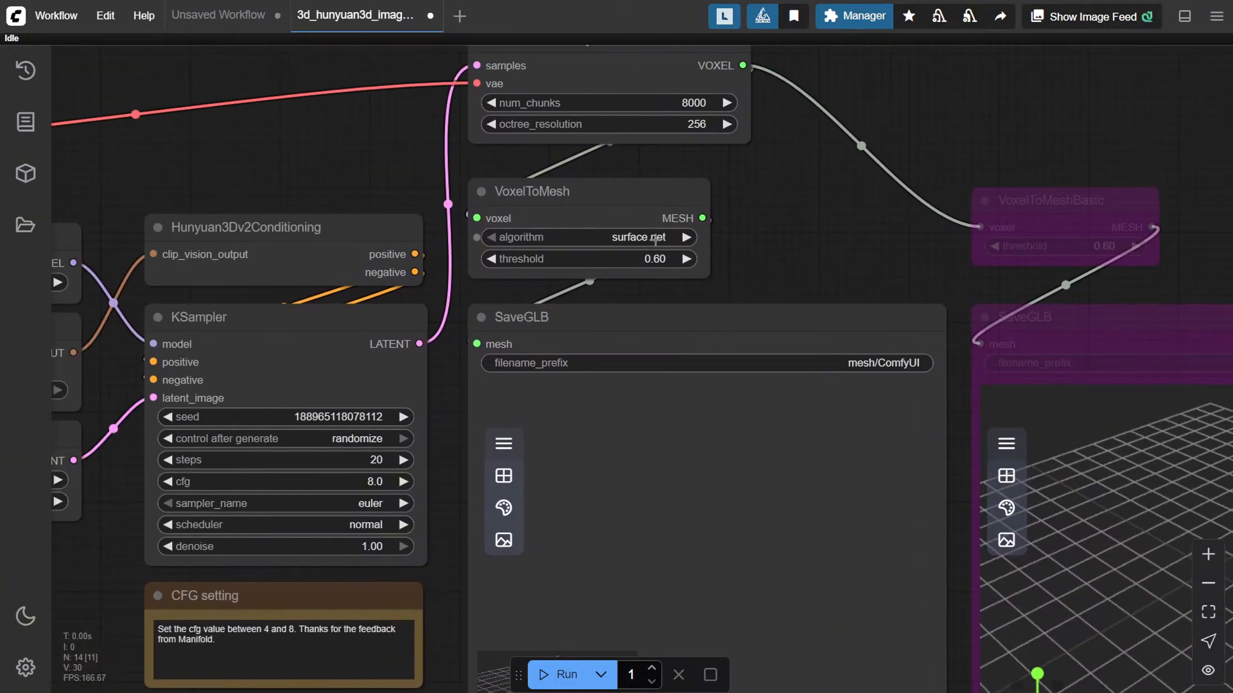
left_click(686, 238)
left_click_drag(752, 256, 738, 253)
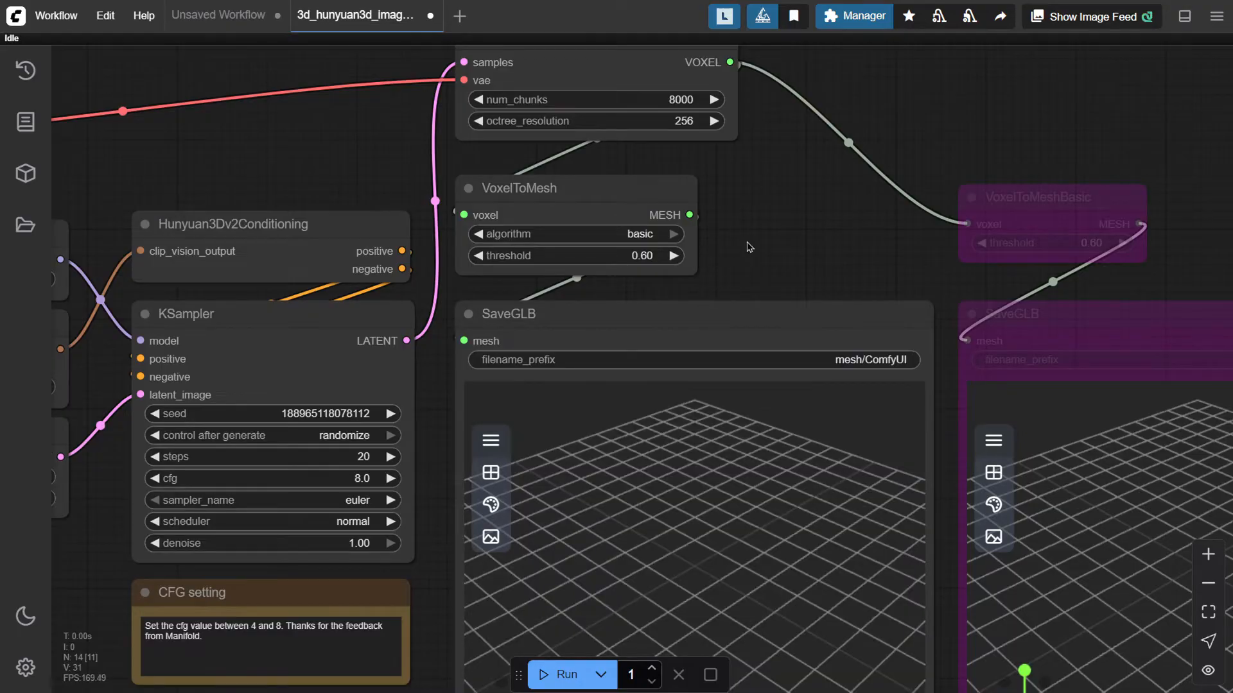
left_click_drag(735, 259, 741, 153)
left_click(560, 674)
left_click_drag(284, 635, 580, 629)
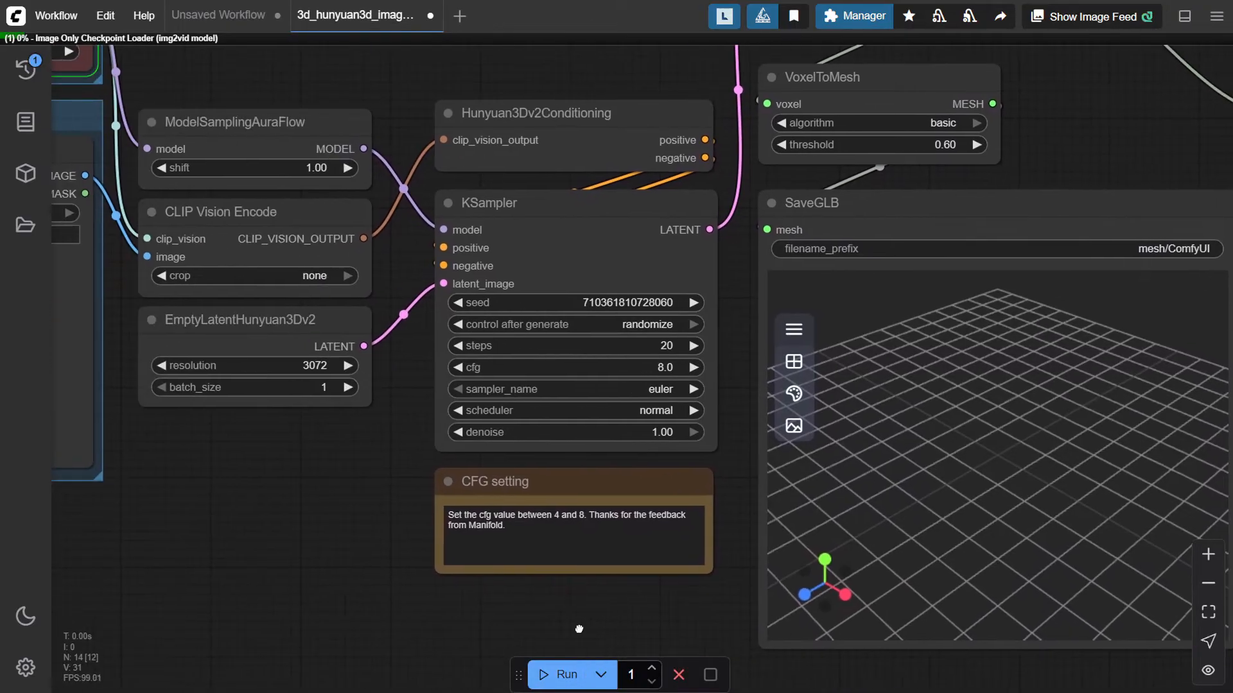
Follow the generation progress and orbit the generated broccoli mesh in the SaveGLB preview
scroll(511, 619, "down", 6)
left_click_drag(404, 571, 466, 525)
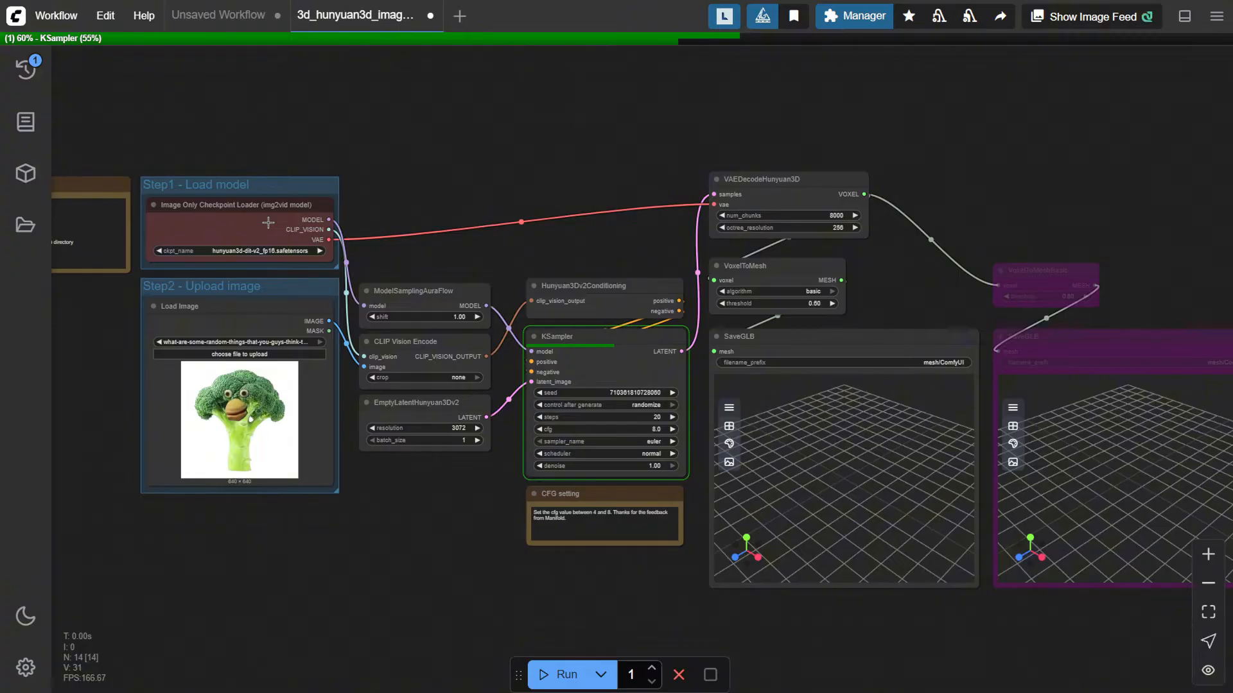
left_click_drag(894, 281, 829, 283)
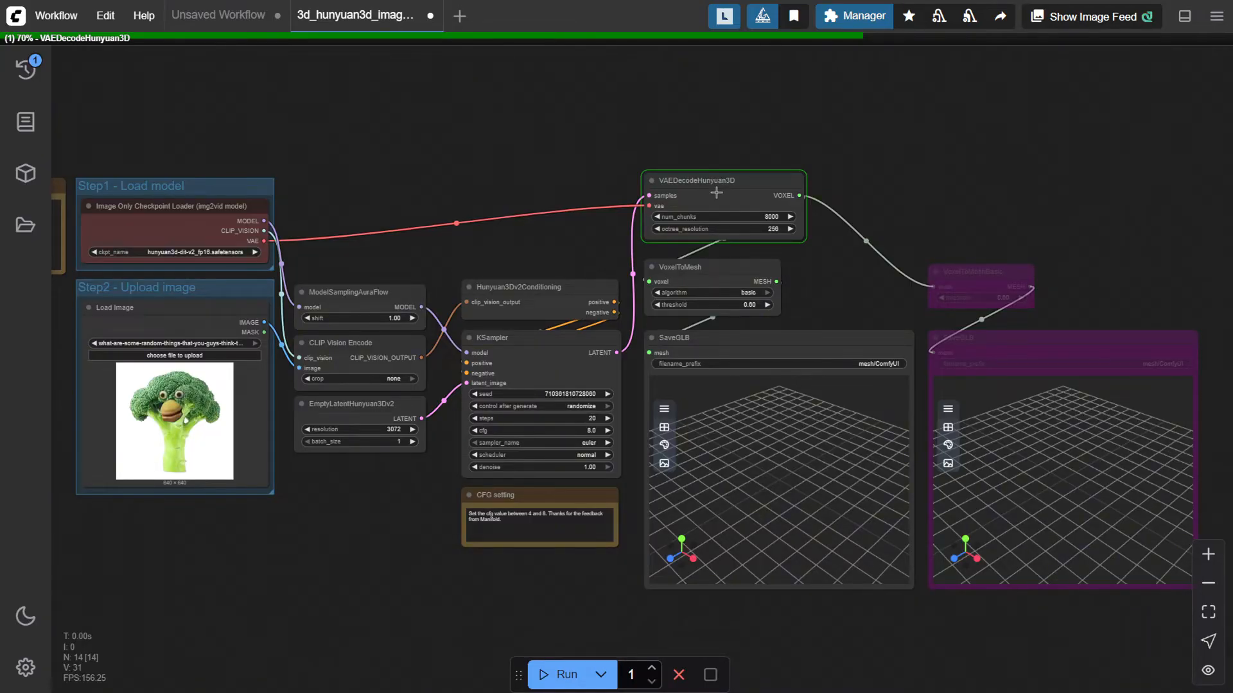
scroll(784, 223, "up", 4)
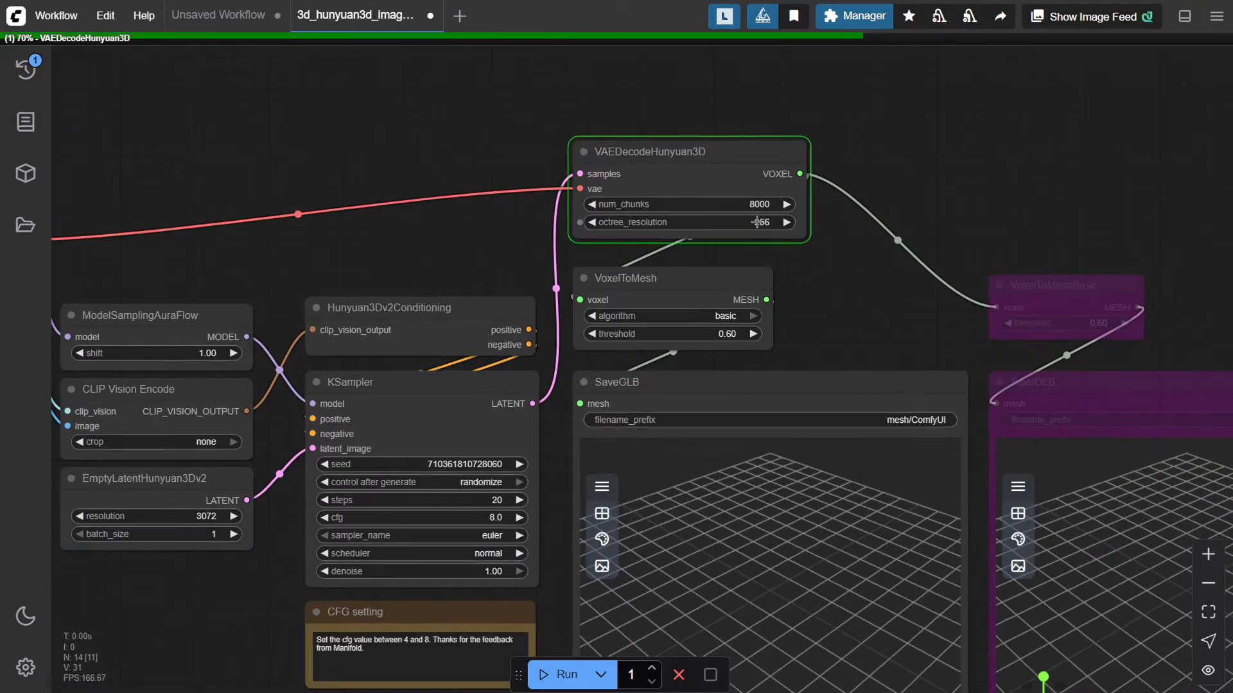
left_click_drag(808, 304, 699, 184)
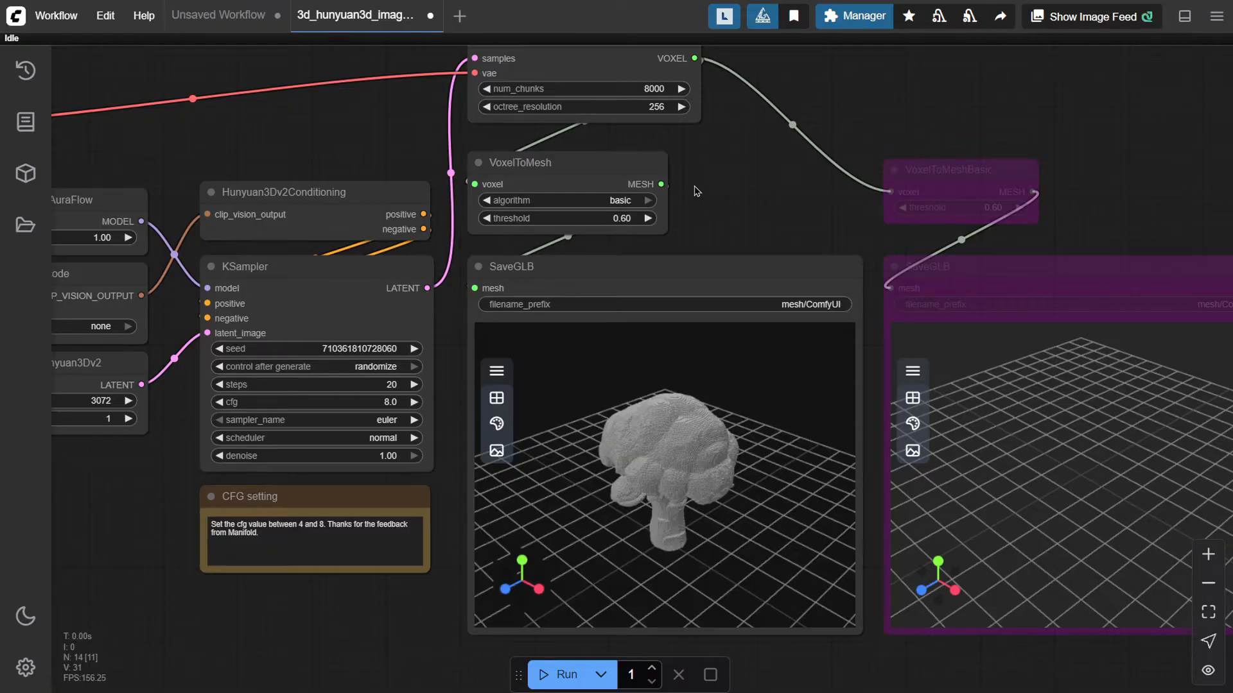
scroll(641, 193, "down", 2)
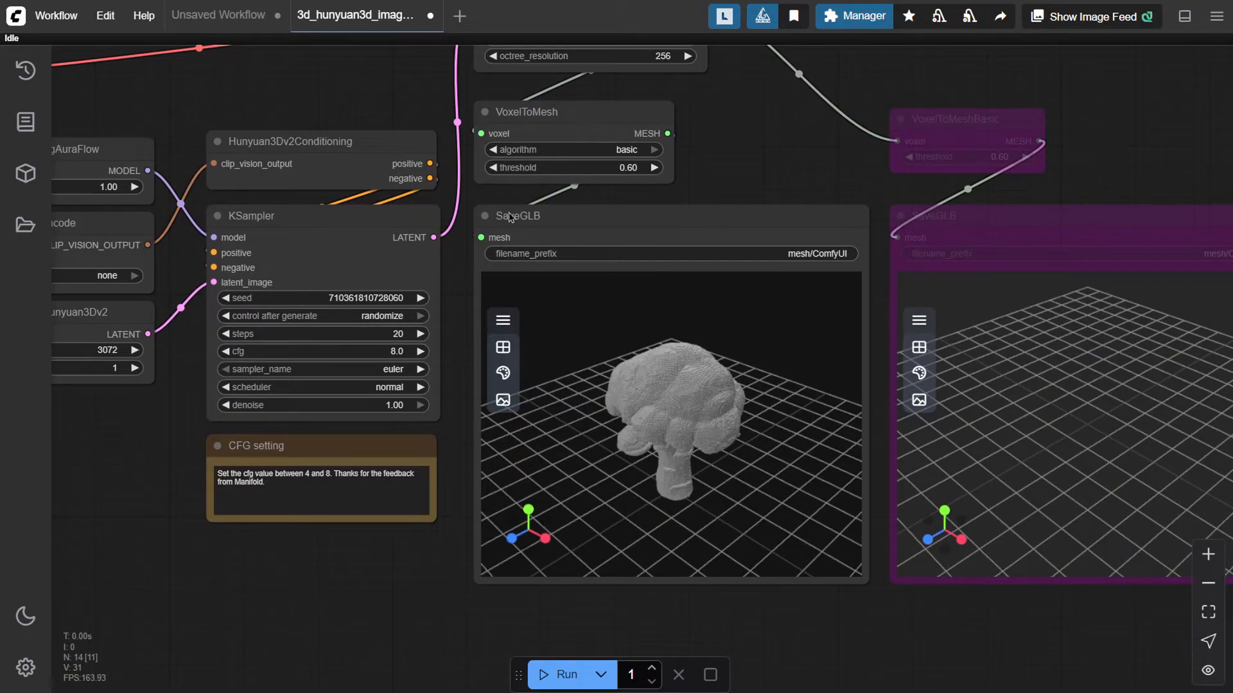
left_click_drag(638, 463, 687, 443)
scroll(651, 428, "up", 5)
left_click_drag(300, 550, 527, 565)
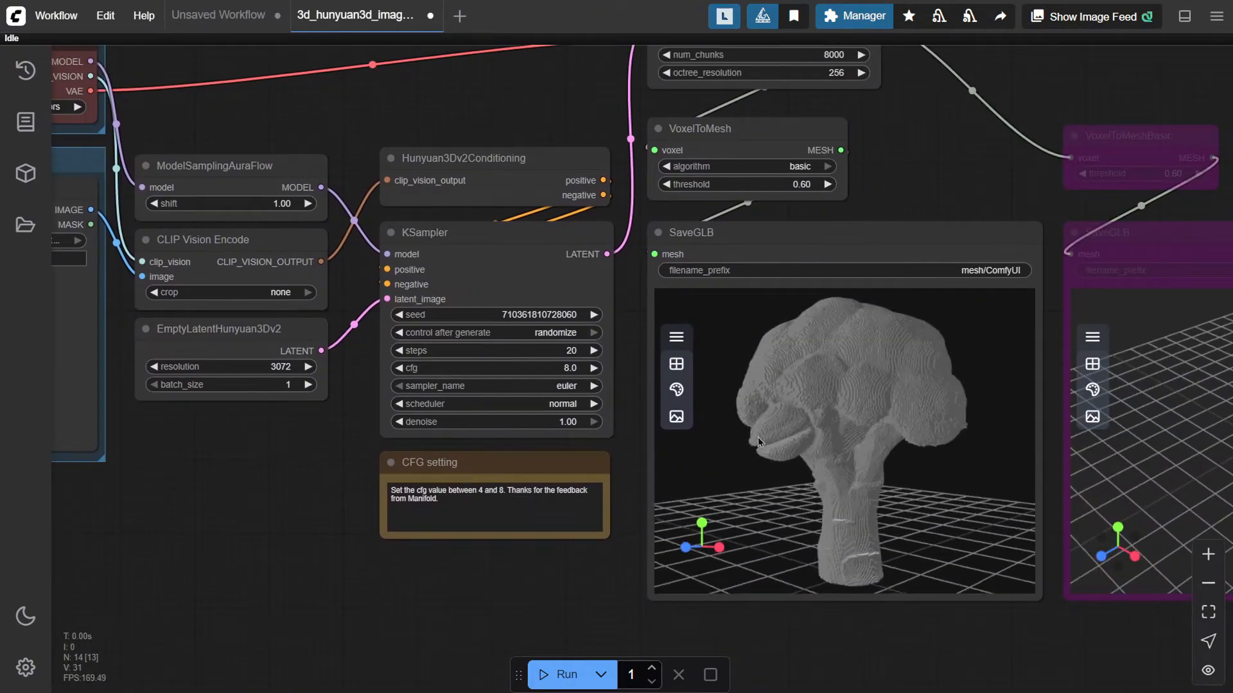
left_click_drag(740, 434, 868, 381)
left_click_drag(876, 298, 801, 402)
left_click_drag(918, 211, 776, 179)
left_click(766, 250)
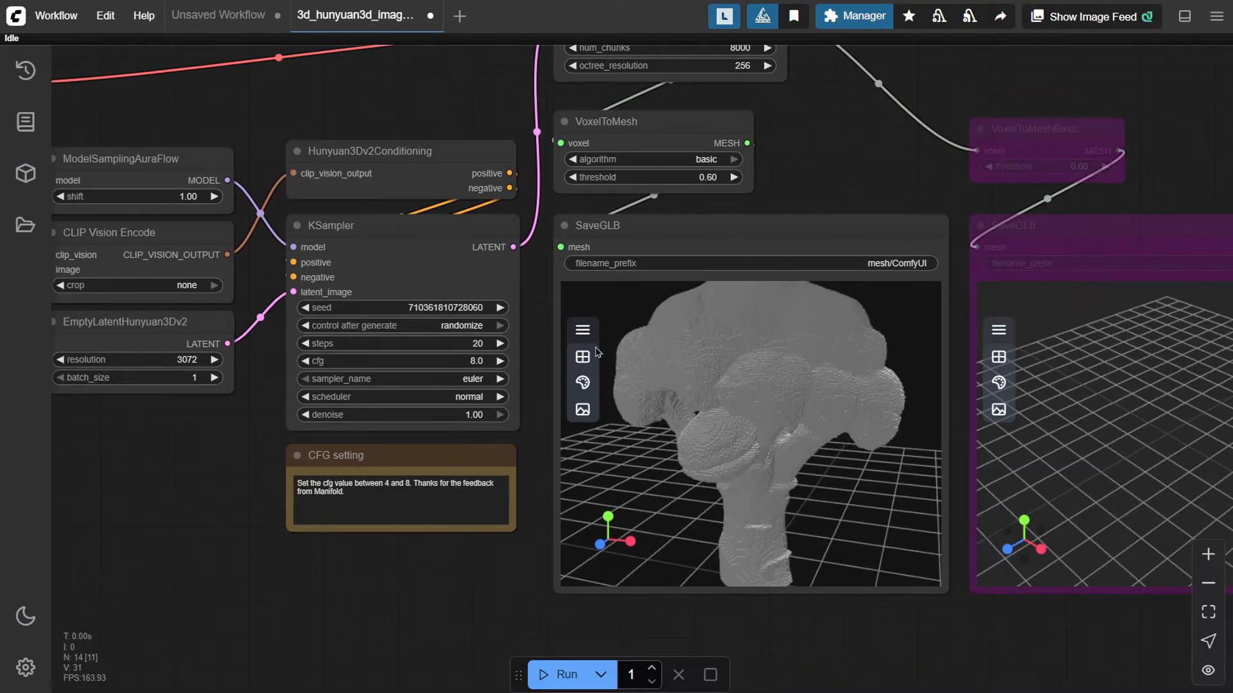
left_click(565, 383)
left_click(639, 383)
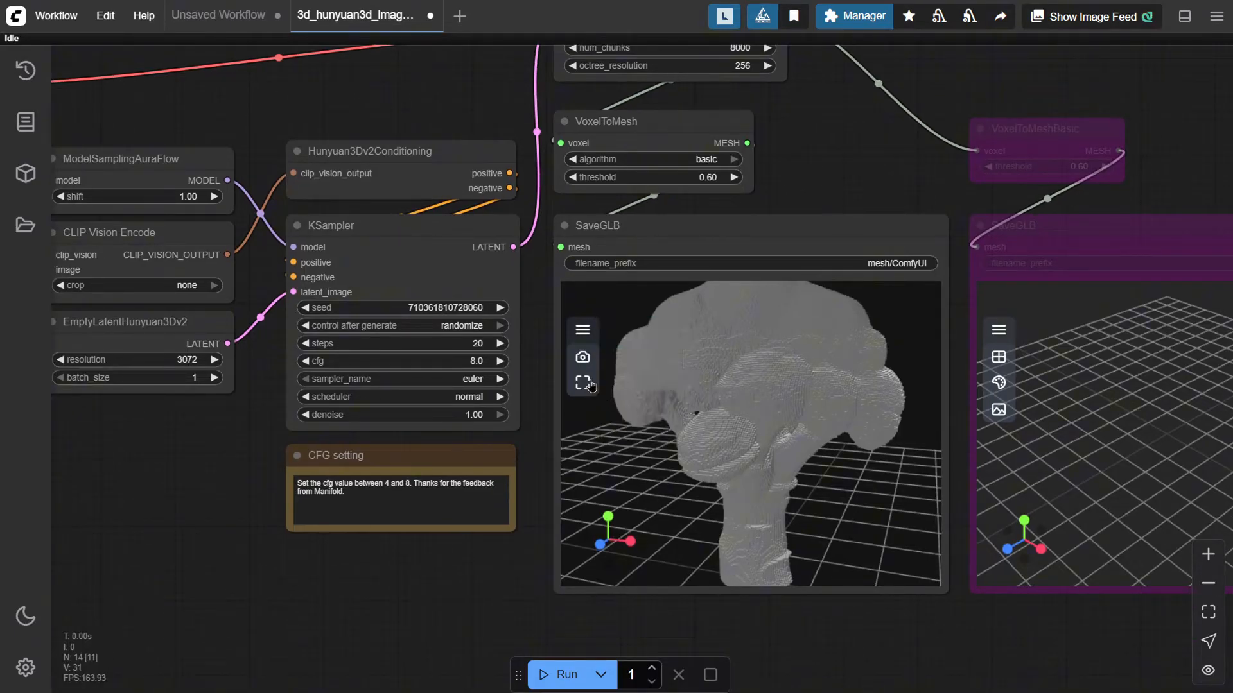
Switch the SaveGLB preview's material mode to Normal and orbit the mesh
left_click(582, 329)
left_click(636, 357)
left_click(582, 383)
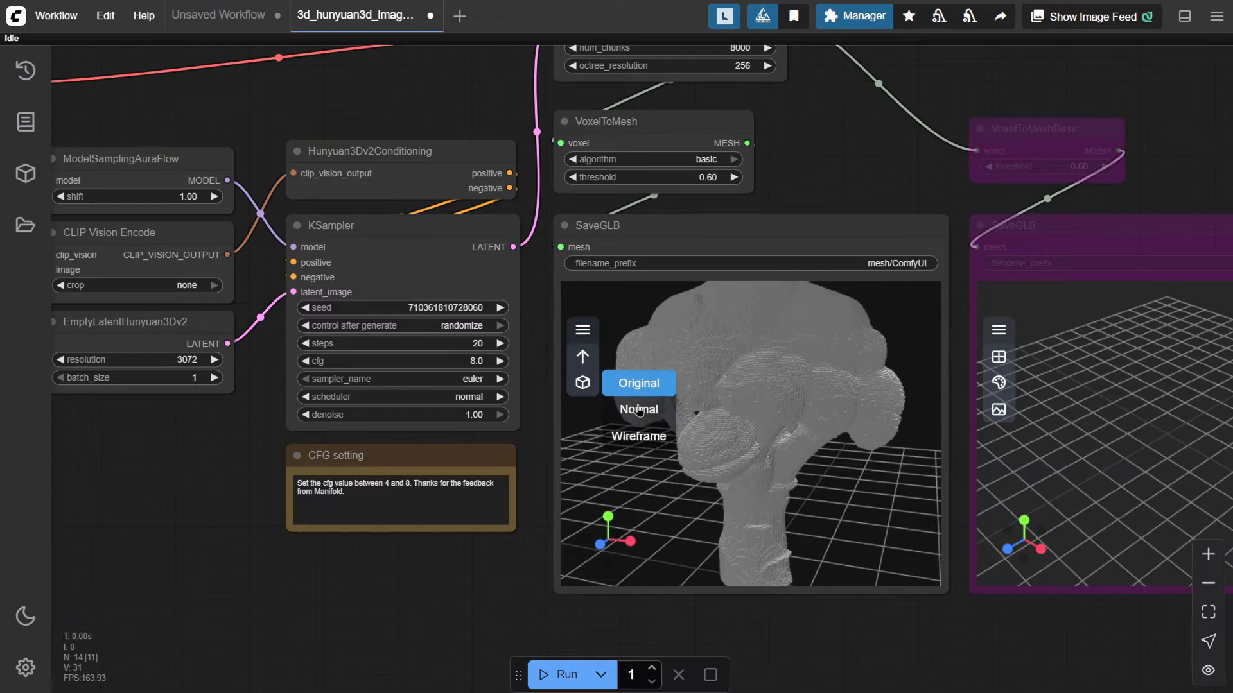
left_click(637, 408)
left_click_drag(800, 413, 799, 478)
left_click_drag(768, 499, 672, 432)
Export the generated mesh from the preview as a GLB file into the Downloads folder
left_click(583, 330)
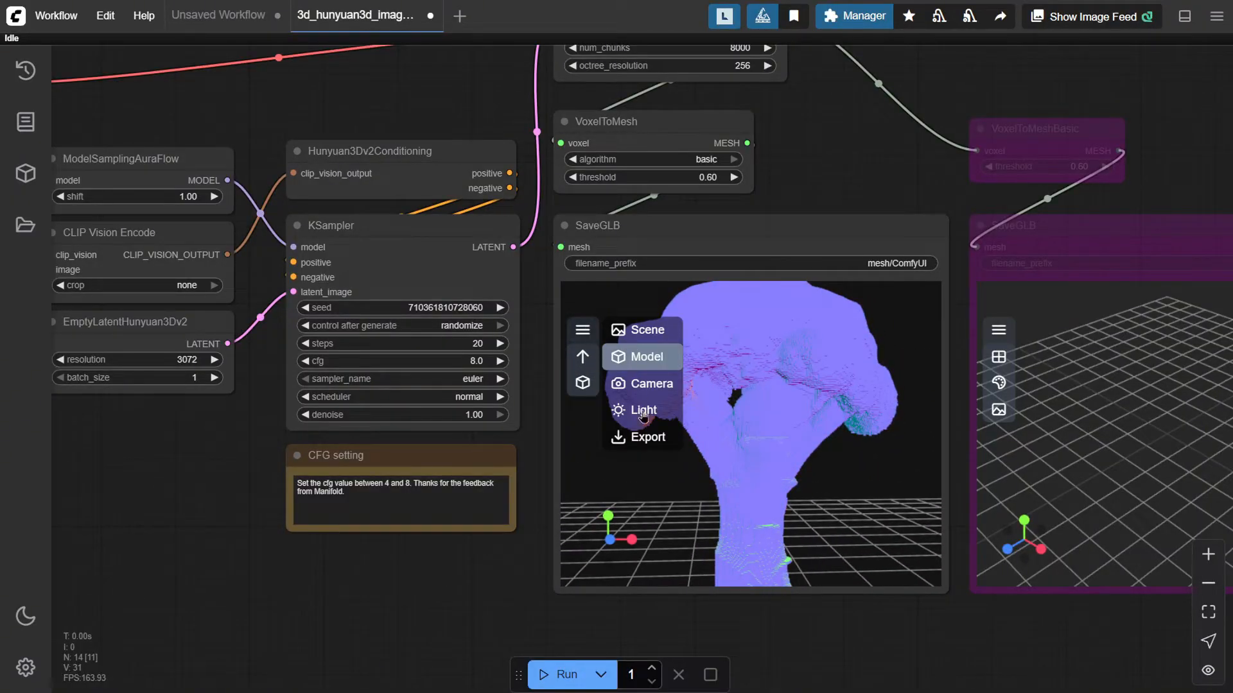
left_click(647, 437)
left_click(584, 359)
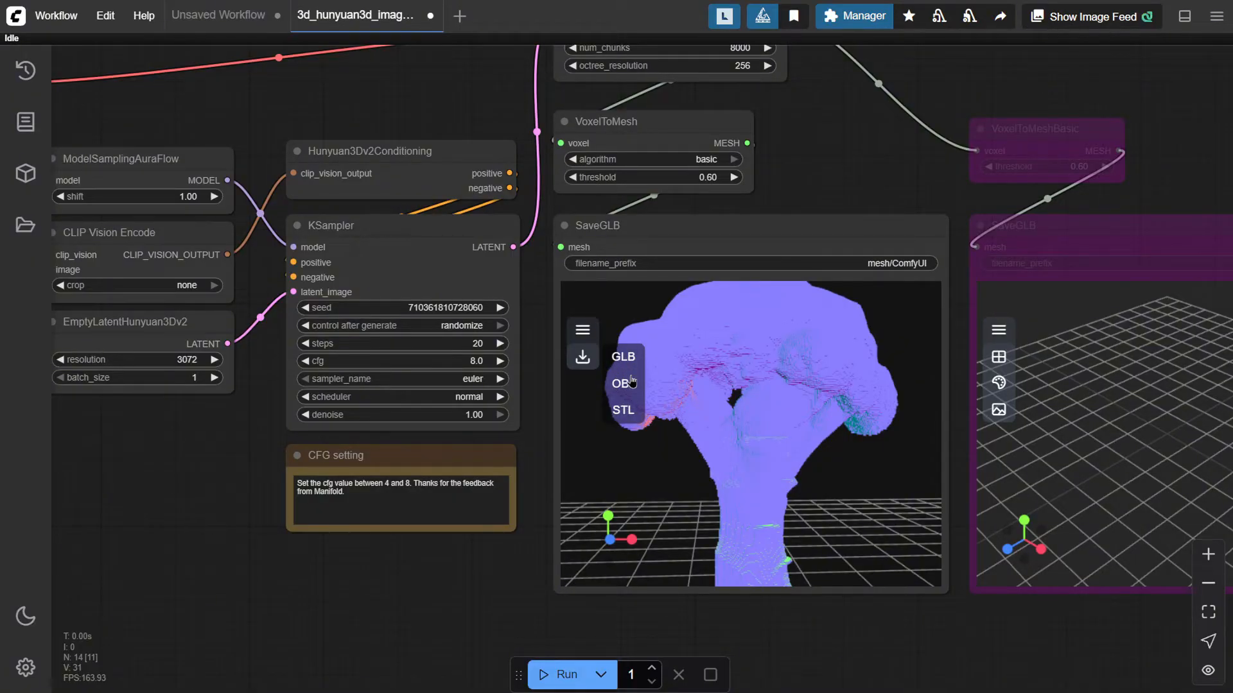
left_click(620, 357)
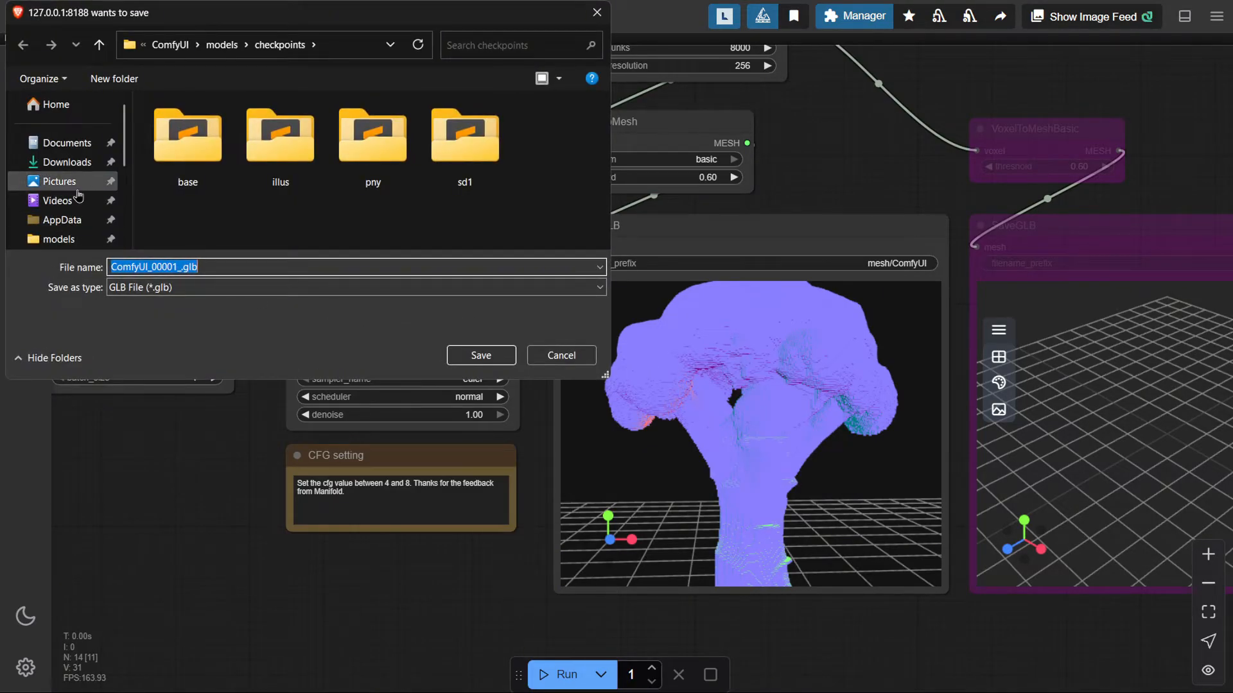
left_click(66, 162)
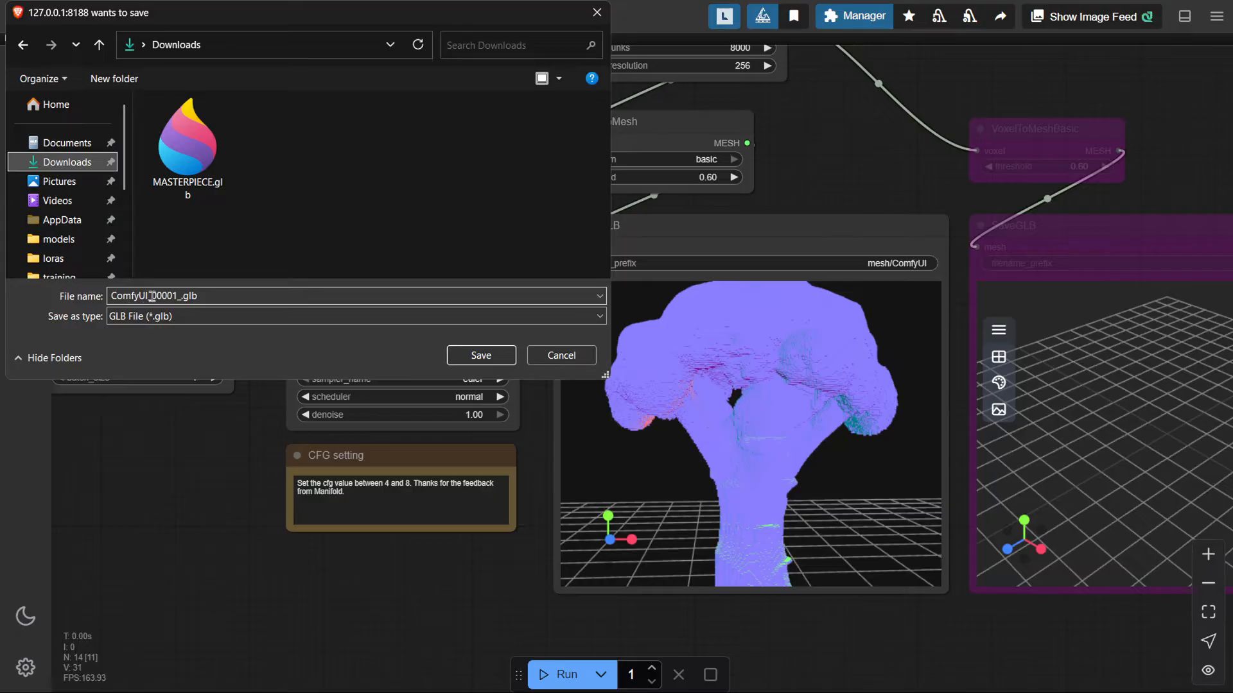
left_click(477, 363)
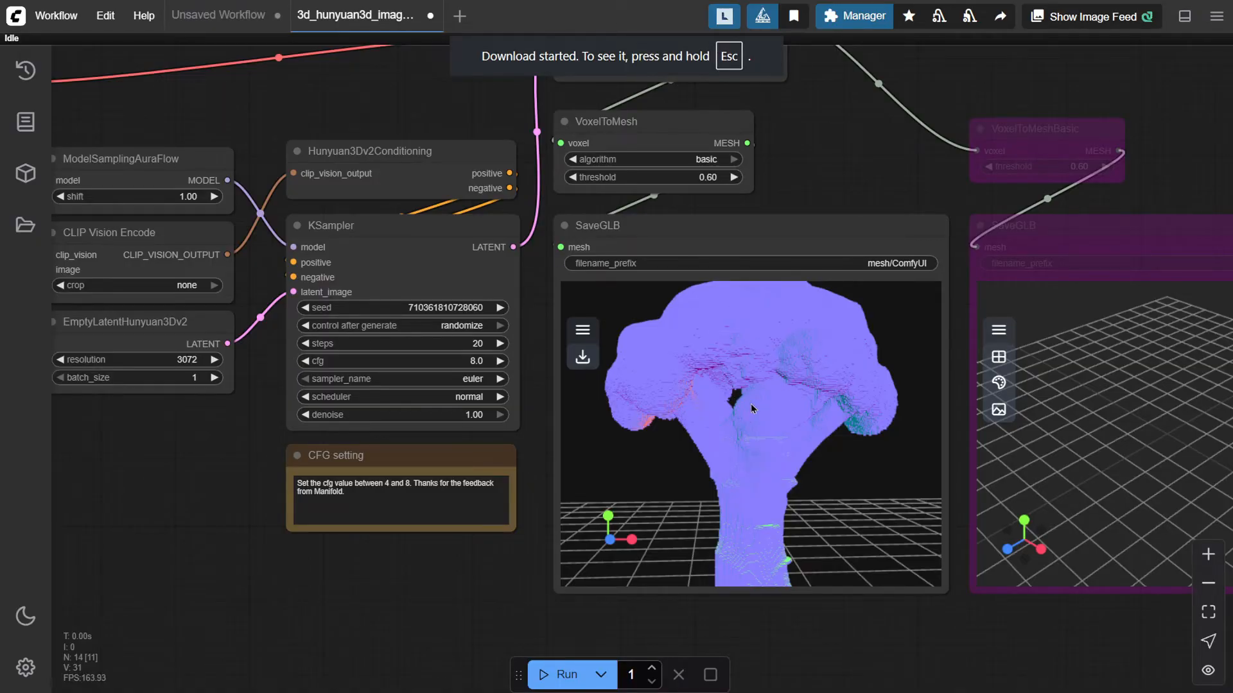
Set the VAEDecodeHunyuan3D octree_resolution to 512 and run the workflow again
scroll(828, 242, "down", 5)
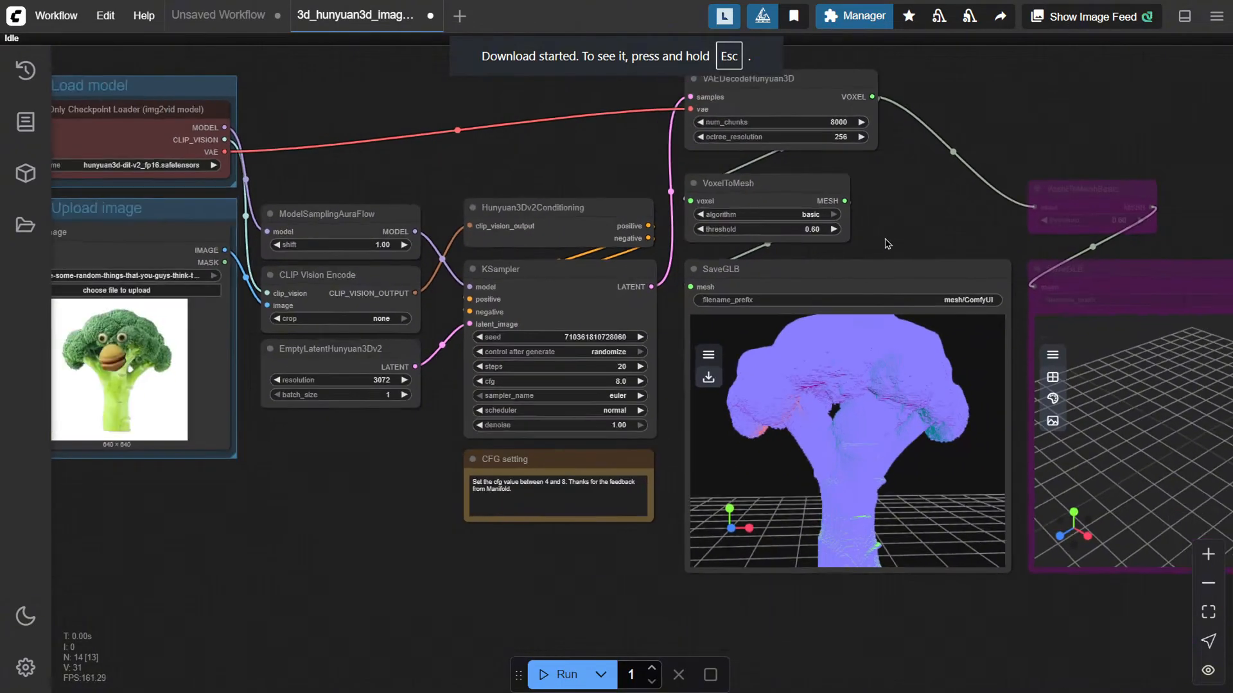
left_click(841, 147)
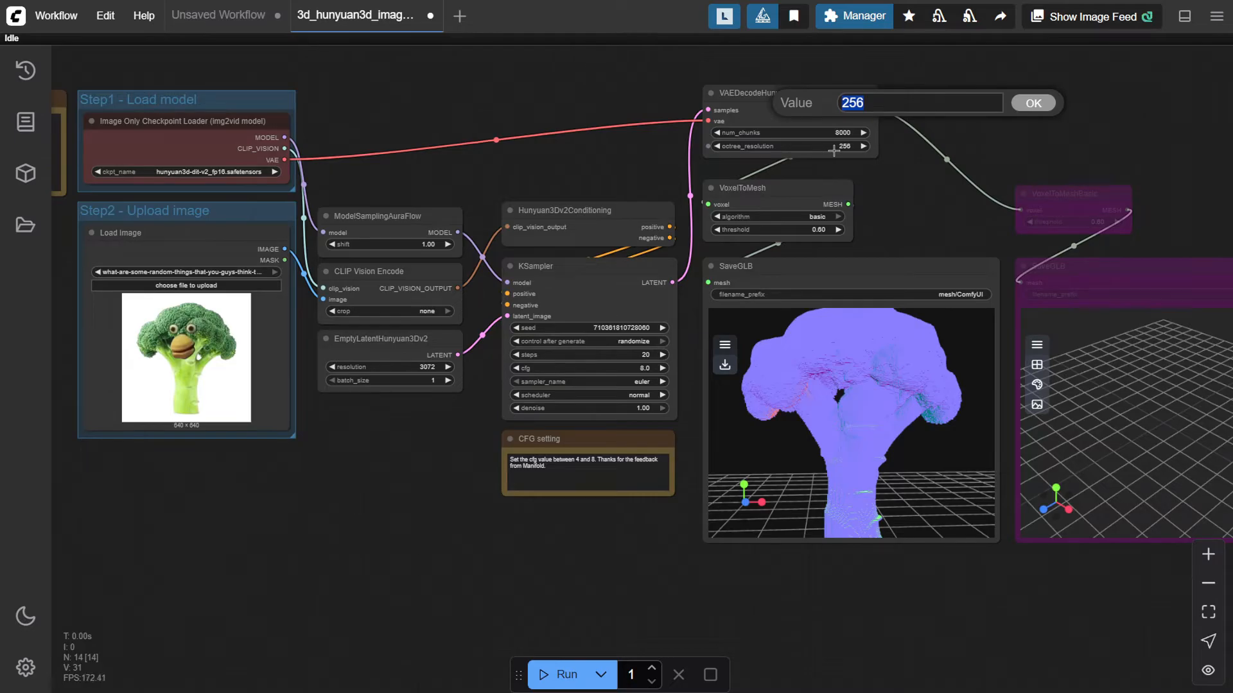
type("512")
left_click(1030, 103)
key("ctrl+Return")
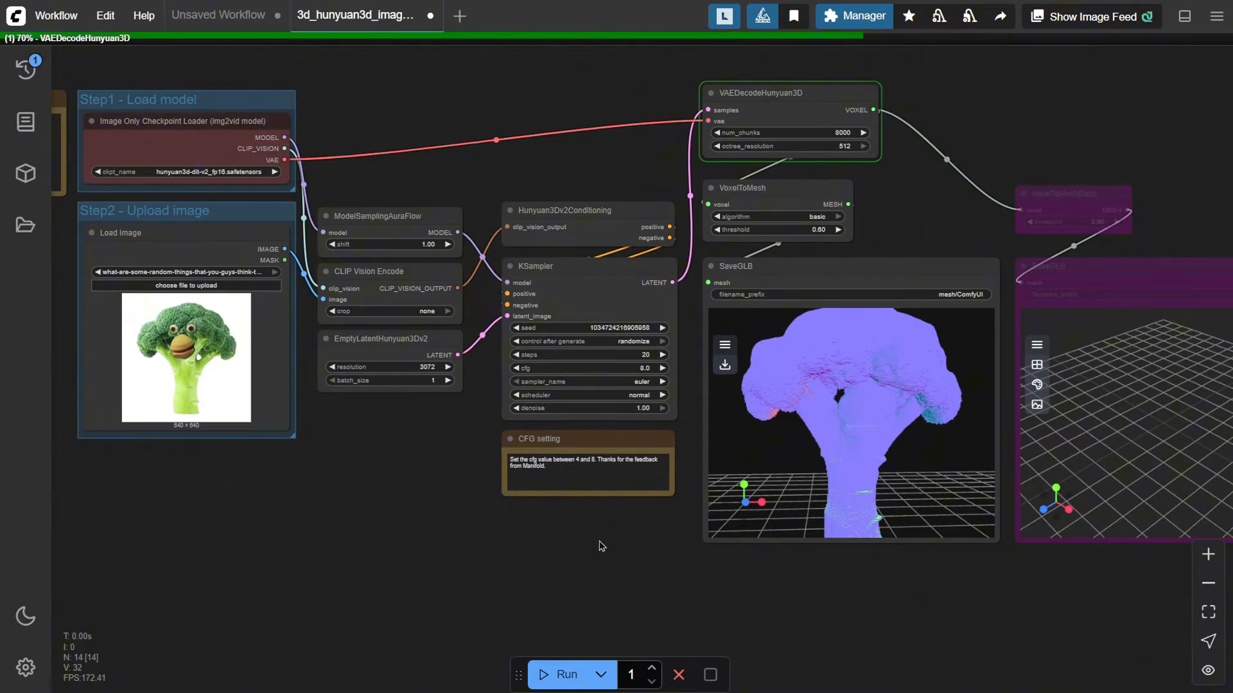
Orbit and zoom around the higher-resolution broccoli mesh in the preview
left_click_drag(842, 572, 709, 531)
scroll(706, 398, "up", 3)
left_click_drag(681, 449, 718, 405)
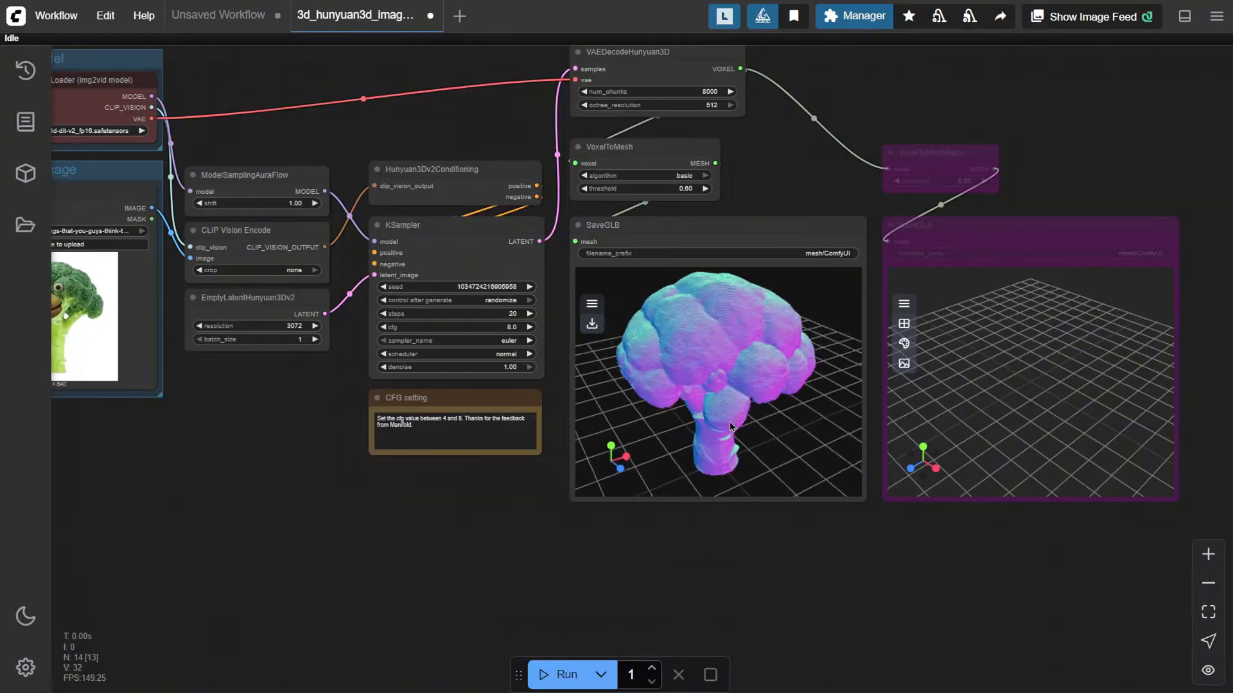
scroll(700, 325, "up", 5)
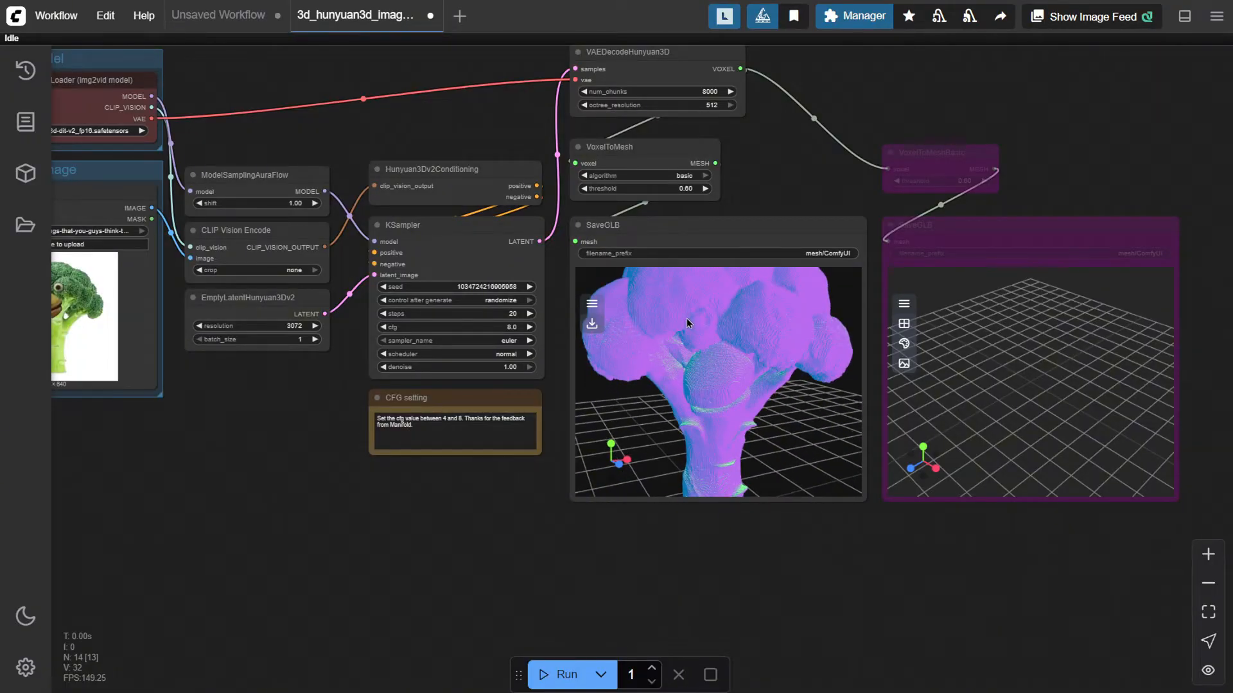
mouse_move(708, 324)
left_mouse_down()
mouse_move(713, 384)
mouse_move(710, 348)
mouse_move(811, 395)
mouse_move(775, 425)
mouse_move(813, 383)
mouse_move(684, 411)
mouse_move(728, 390)
mouse_move(750, 398)
left_mouse_up()
left_click_drag(298, 418, 627, 493)
scroll(484, 439, "up", 5)
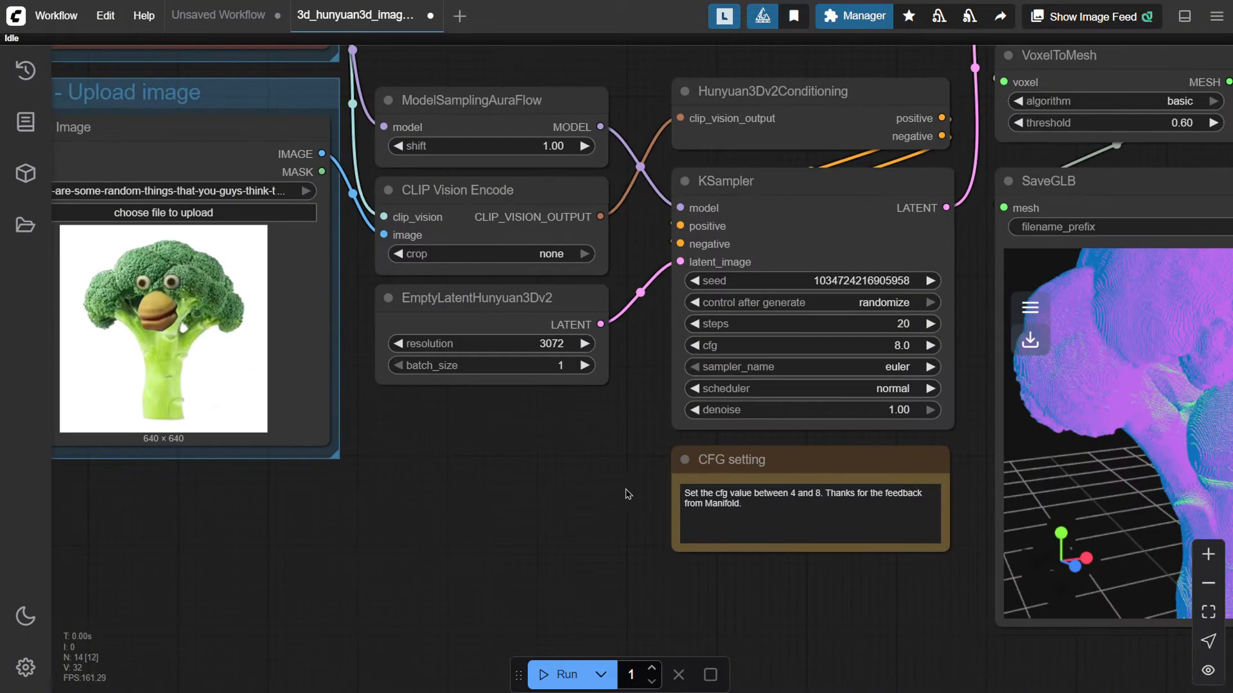
Export the higher-resolution mesh as a GLB file into Downloads
left_click_drag(549, 480, 303, 491)
left_click_drag(739, 422, 642, 400)
left_click(685, 330)
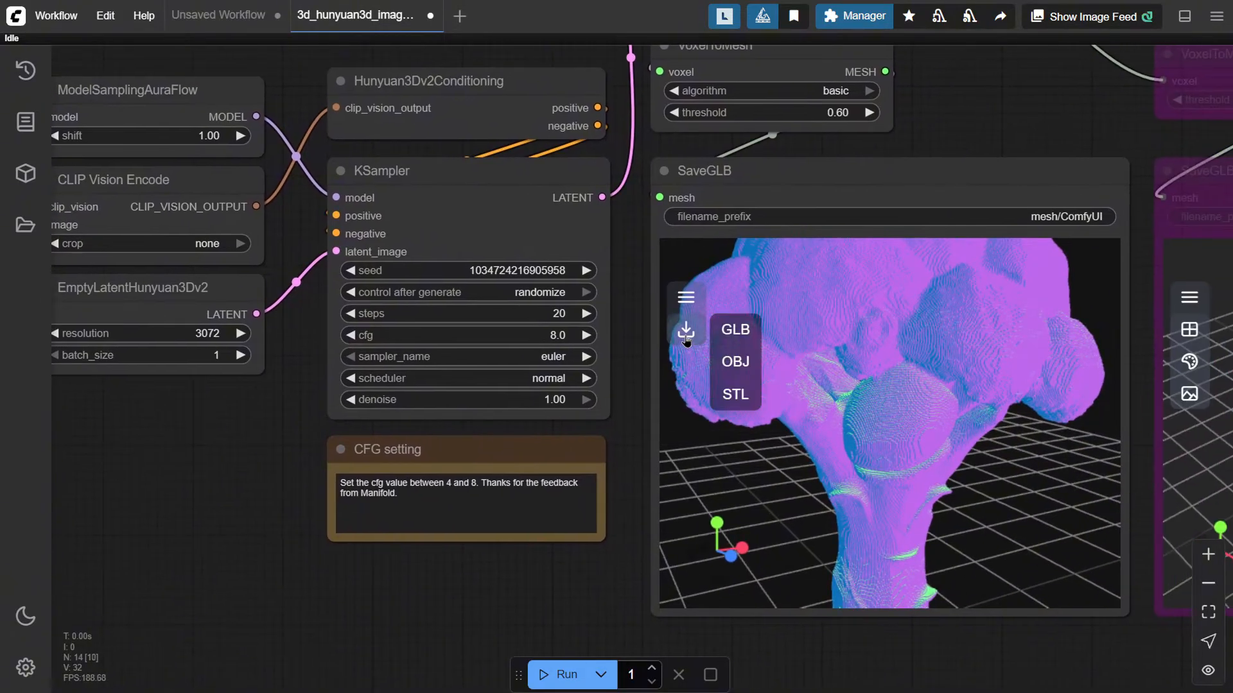
left_click(735, 328)
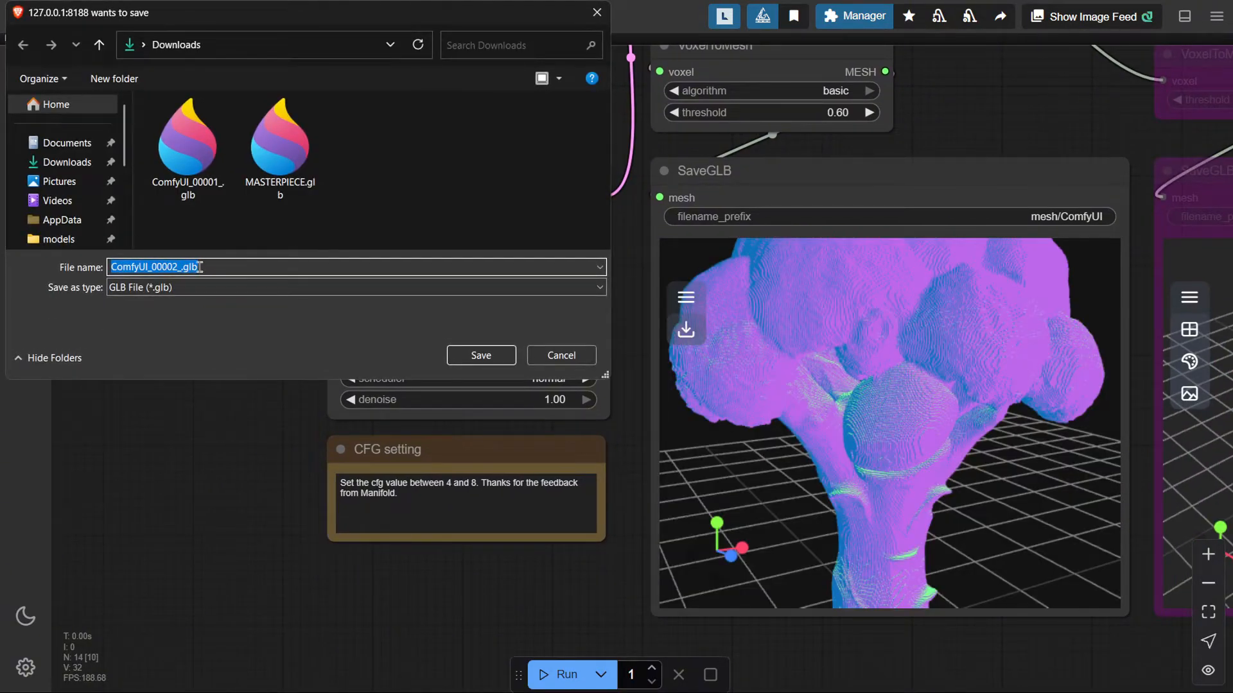
left_click(474, 353)
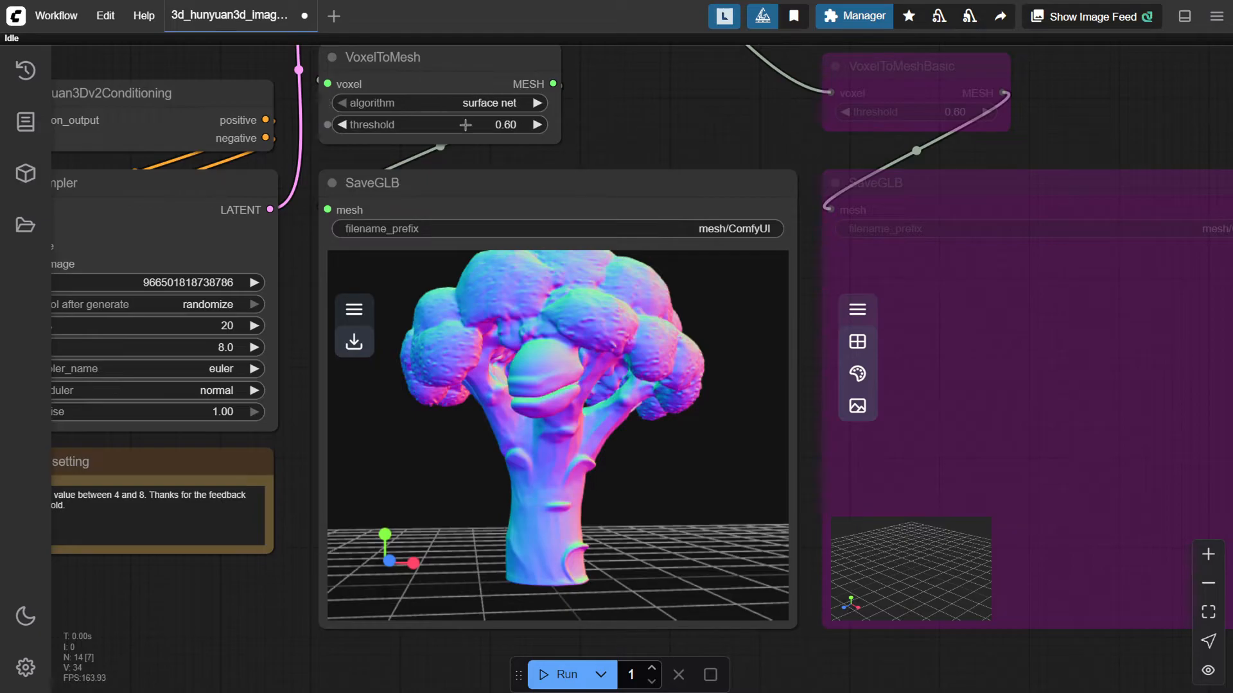
left_click_drag(456, 353, 561, 365)
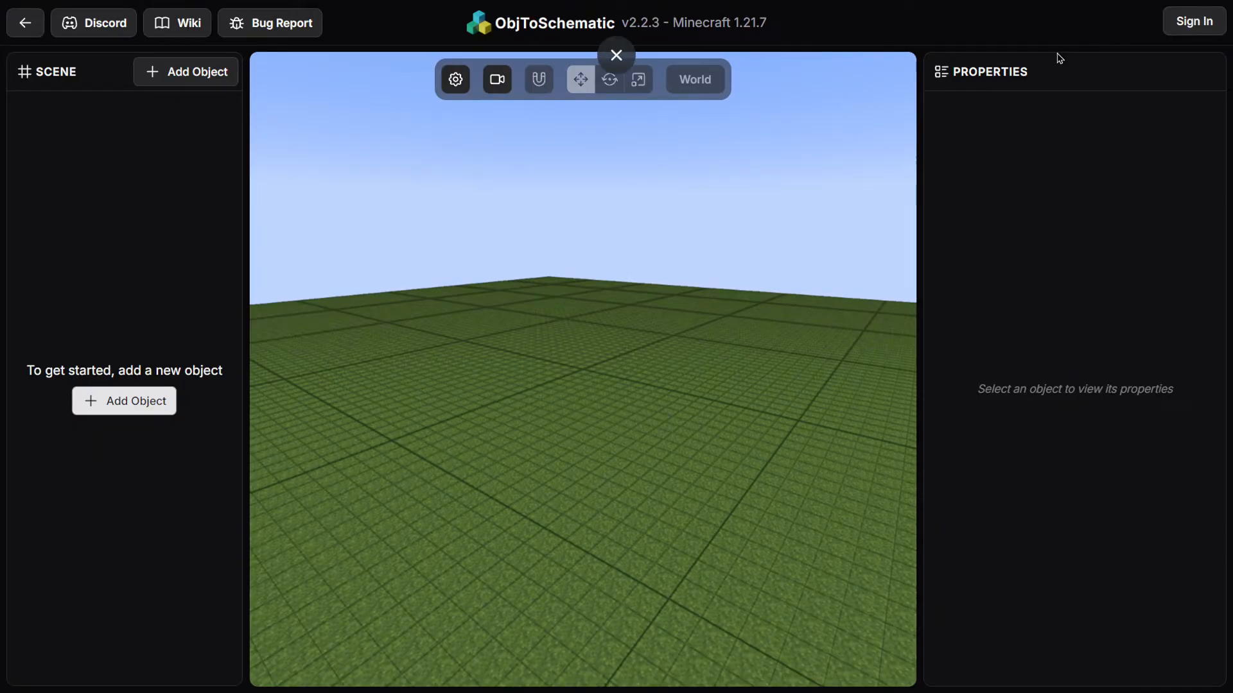
Import ImageToStl.com_Impossible_Cube_v3.glb from Downloads into ObjToSchematic as a GLTF object
left_click(187, 85)
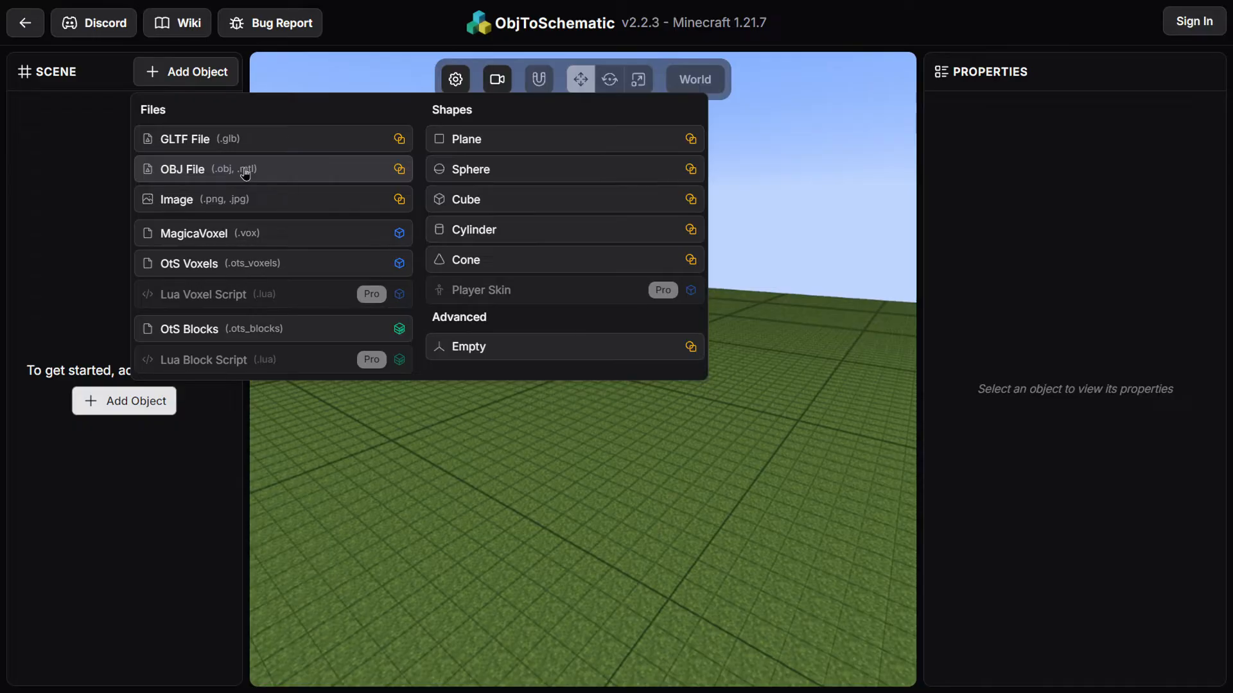
left_click(199, 146)
left_click(581, 290)
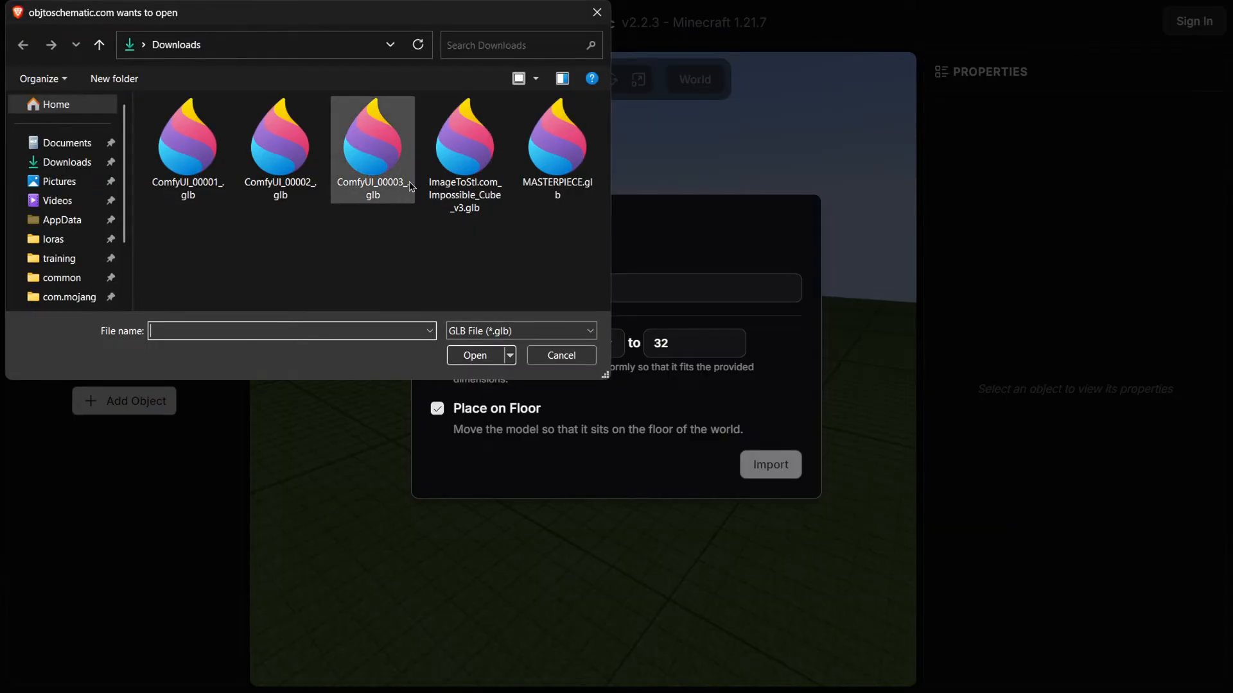
left_click(471, 153)
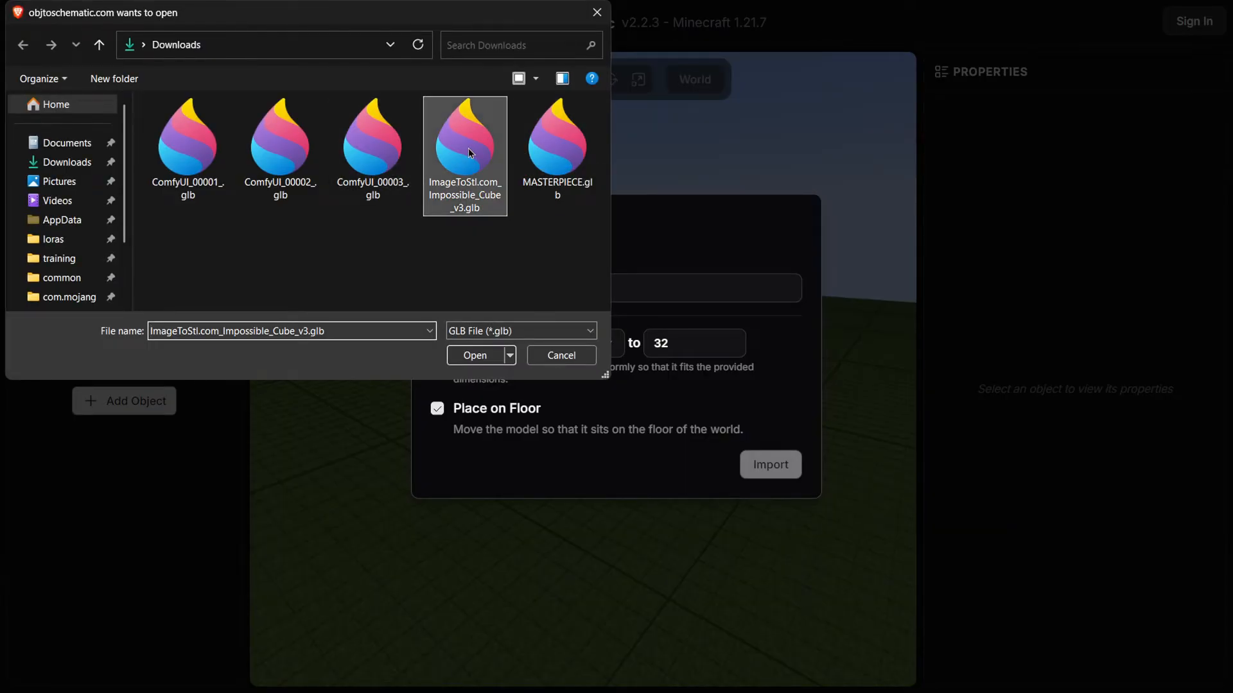
double_click(471, 153)
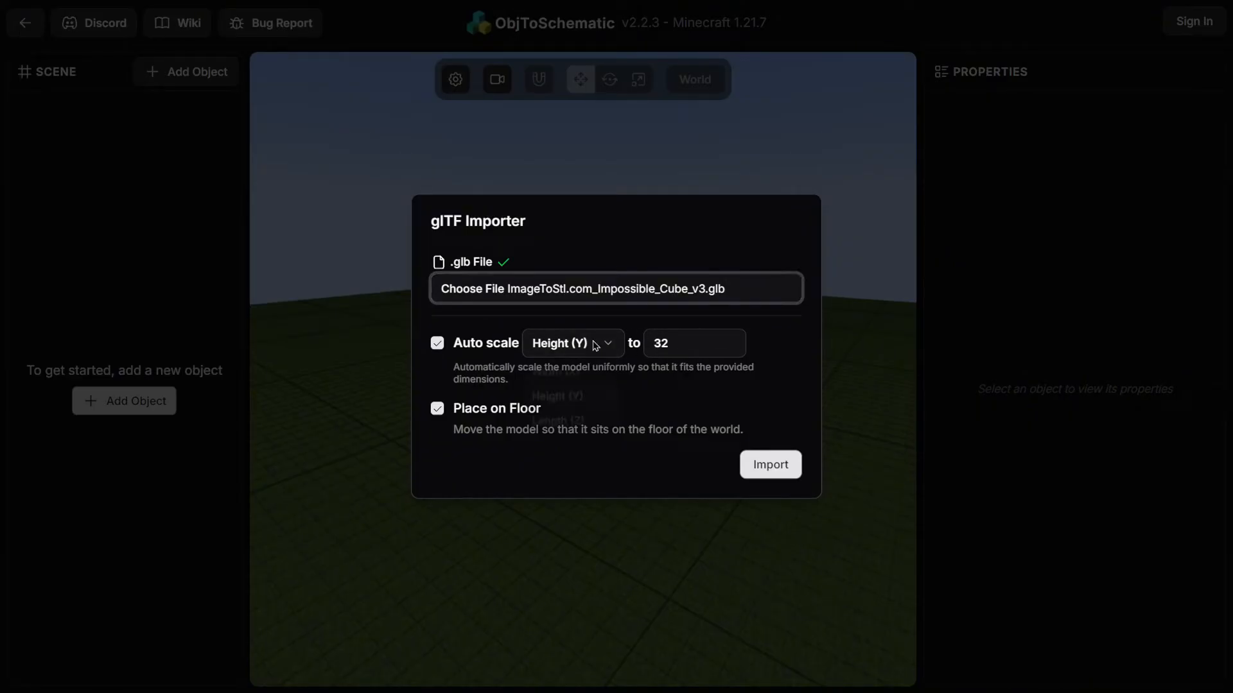
left_click(591, 345)
left_click(780, 355)
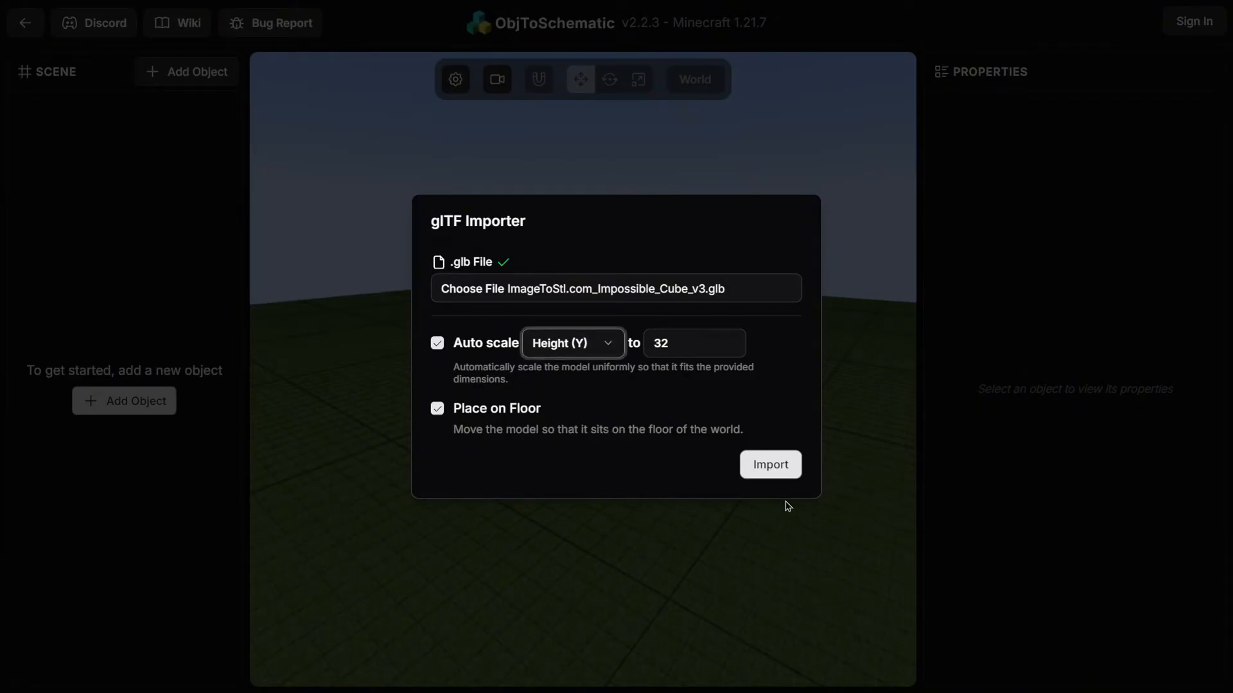
left_click(782, 470)
Rotate the impossible cube with the rotate gizmo to 45° on the second axis and -45° on the third
left_click_drag(588, 432, 556, 493)
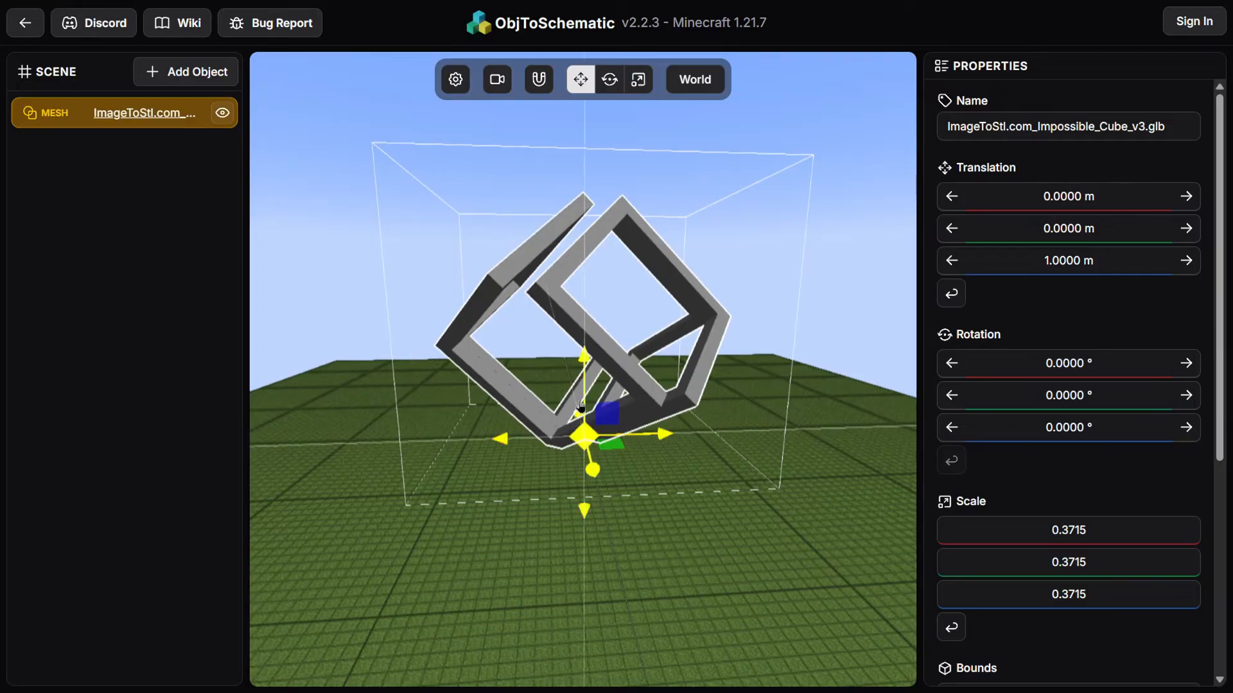
left_click(610, 79)
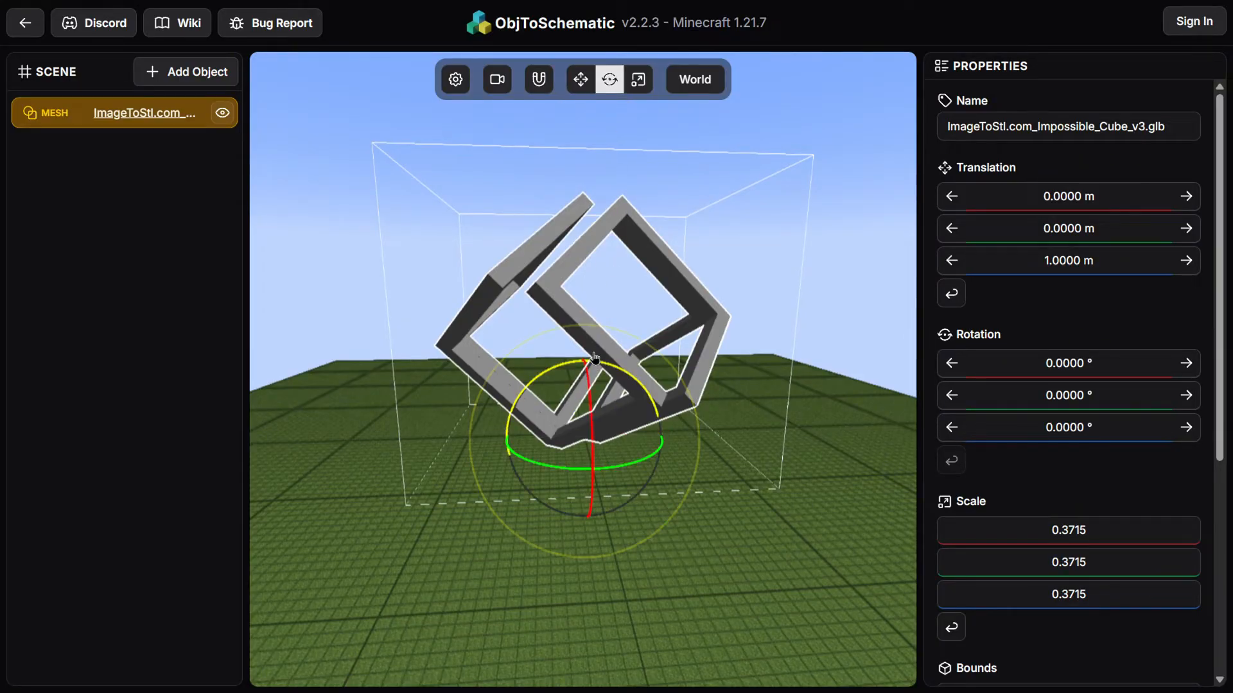
left_click_drag(595, 358, 586, 468)
left_click_drag(771, 446, 662, 437)
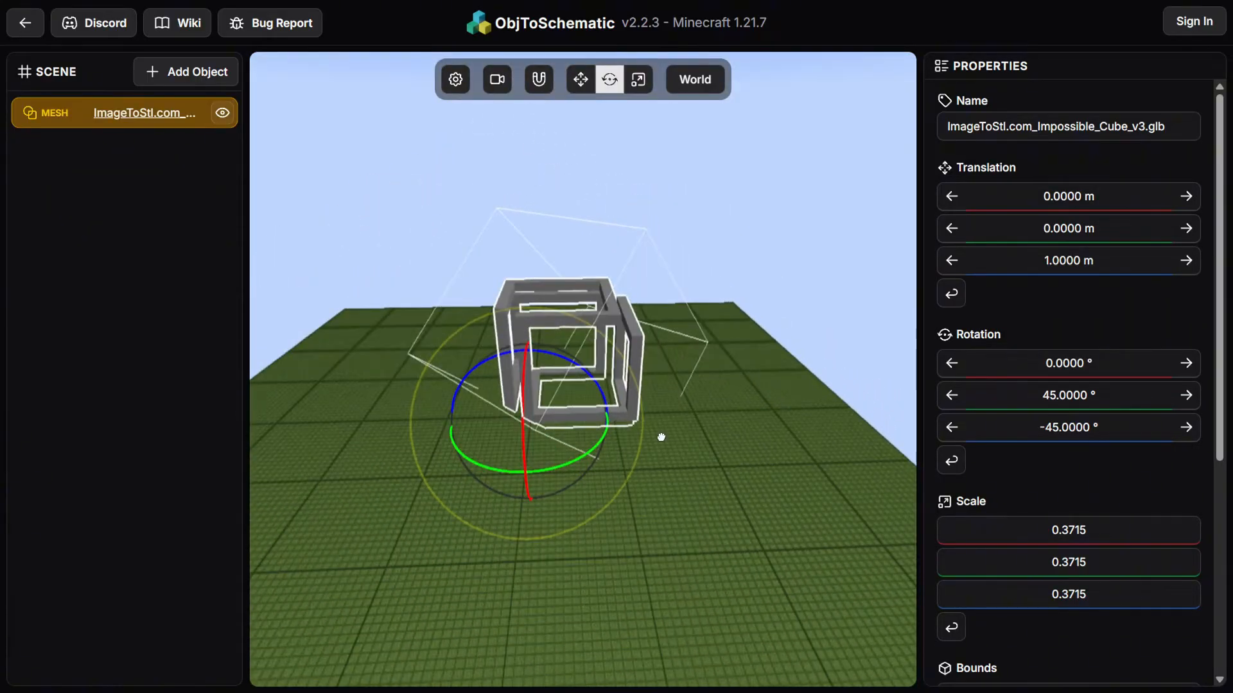
Move the impossible cube with the translate gizmo to a translation of -20, 0, 21 m
left_click(581, 79)
left_click_drag(529, 469, 545, 581)
left_click_drag(423, 509, 267, 522)
left_click_drag(540, 540, 516, 566)
Scale the cube up uniformly with the scale gizmo to about 0.80
left_click(650, 80)
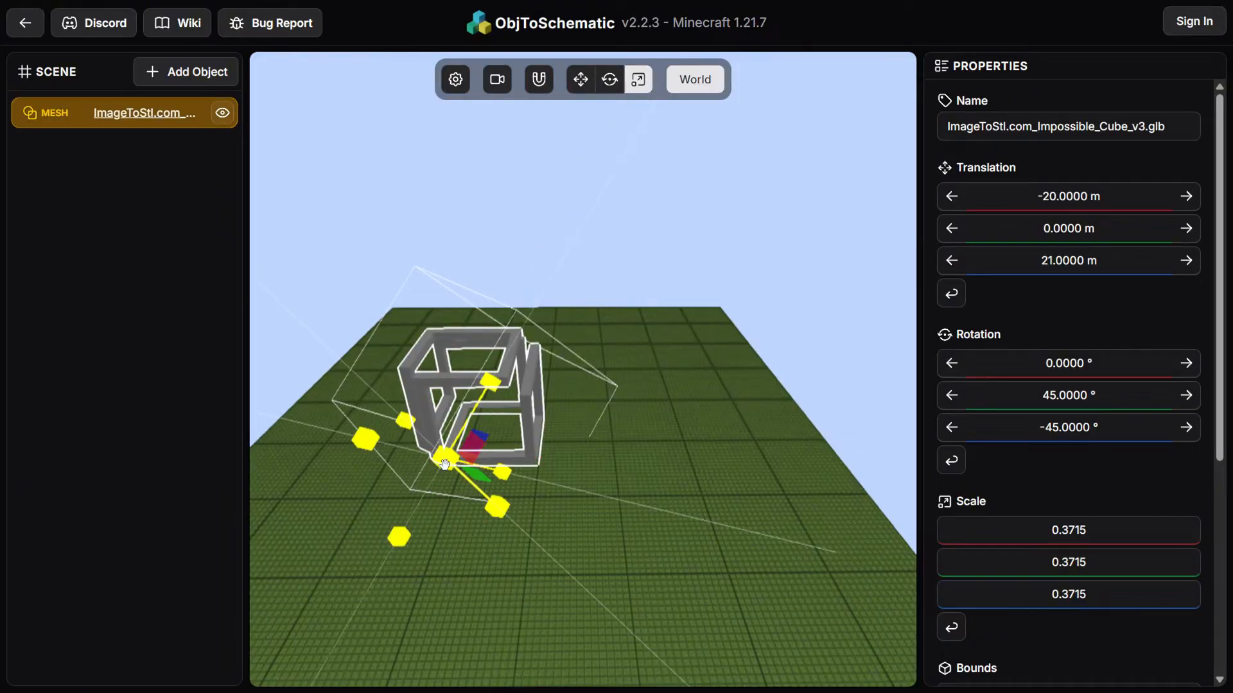
mouse_move(451, 464)
left_mouse_down()
mouse_move(402, 451)
mouse_move(396, 488)
mouse_move(432, 458)
left_mouse_up()
left_click_drag(688, 520, 659, 480)
left_click_drag(608, 515, 572, 483)
Move the cube with the translate gizmo to a translation of -13, 5, 21 m
left_click(584, 83)
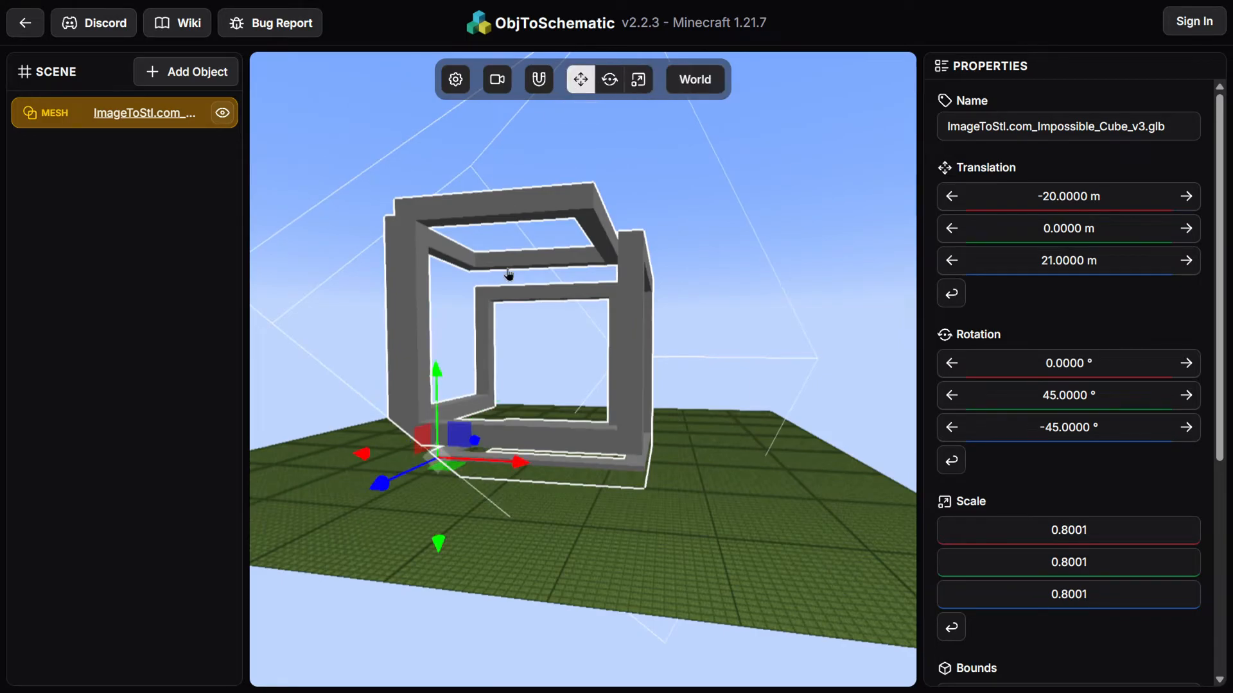
left_click_drag(436, 376, 436, 351)
left_click_drag(575, 517, 604, 461)
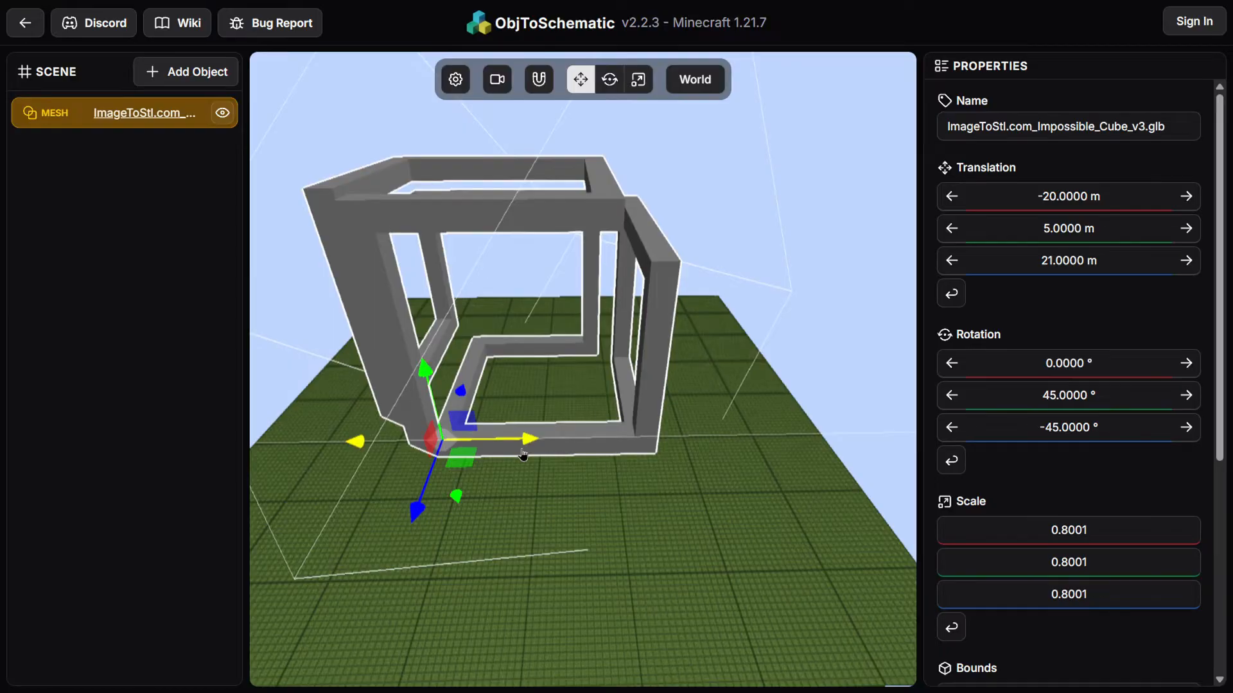
left_click_drag(534, 452, 572, 451)
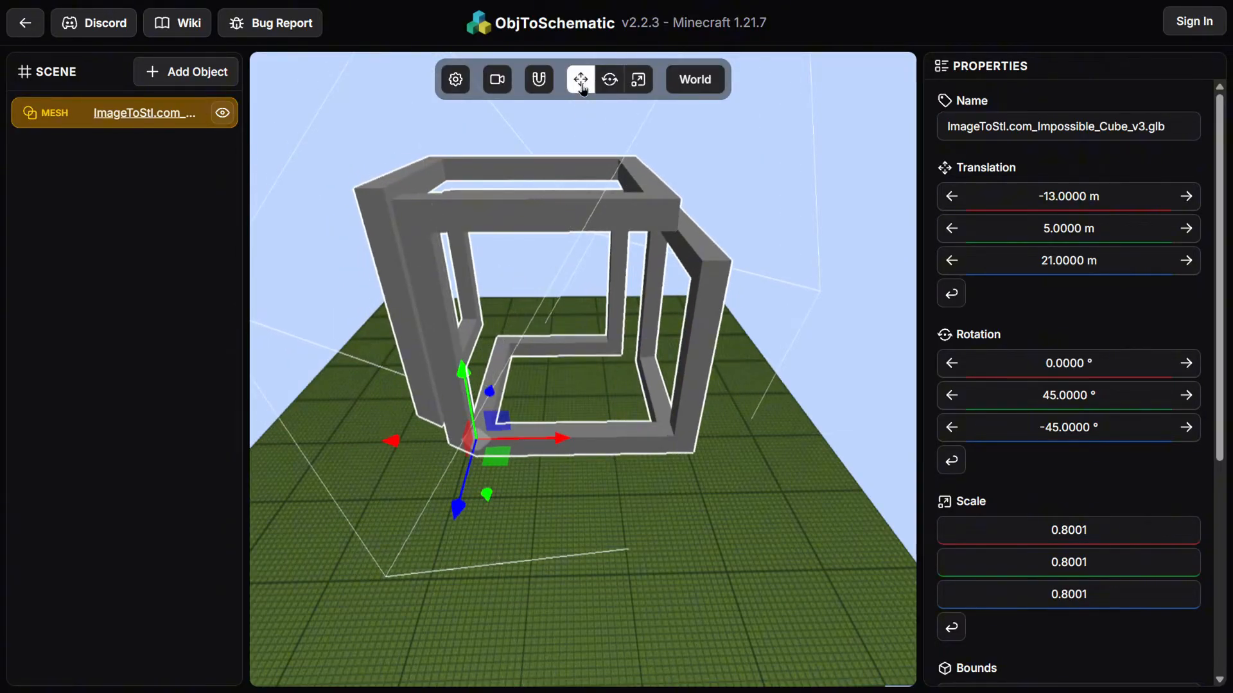
Scale the cube down uniformly to about 0.77 and return to the translate gizmo
key("r")
mouse_move(478, 436)
left_mouse_down()
mouse_move(491, 431)
mouse_move(476, 439)
left_mouse_up()
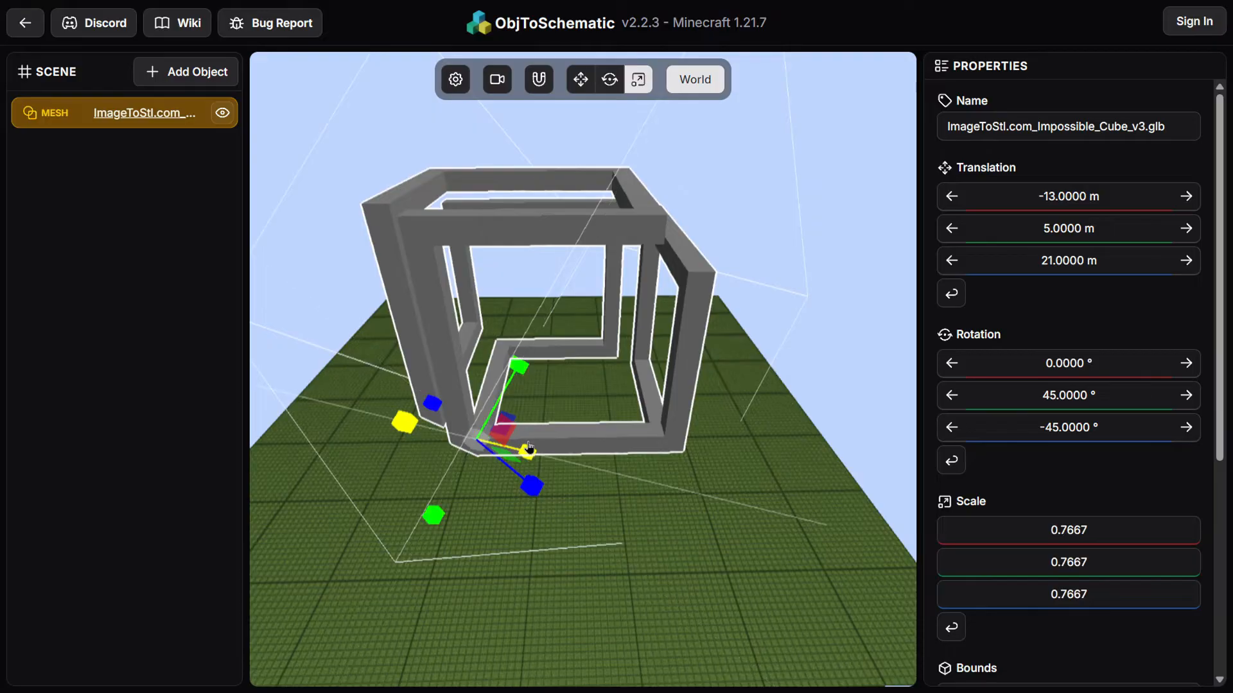
left_click(581, 79)
Open voxel generation for the cube mesh
left_click_drag(565, 440, 571, 449)
left_click_drag(413, 589, 391, 523)
left_click_drag(732, 484, 767, 533)
scroll(1030, 346, "down", 5)
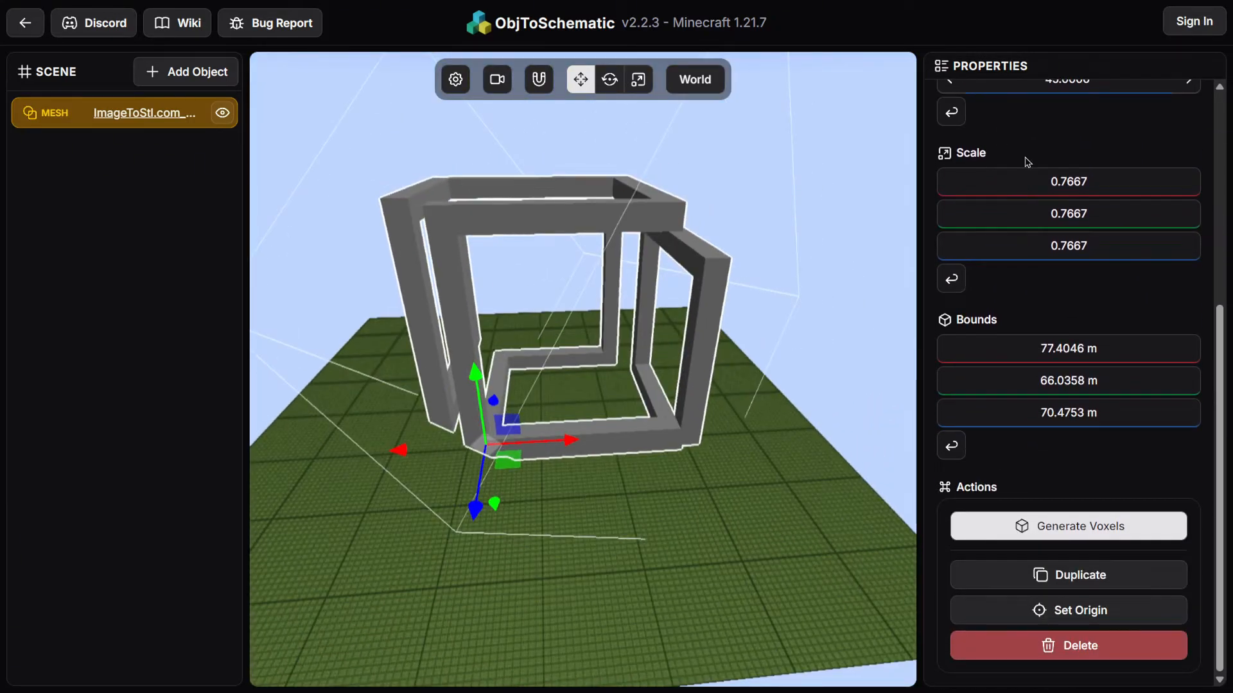
left_click(1085, 527)
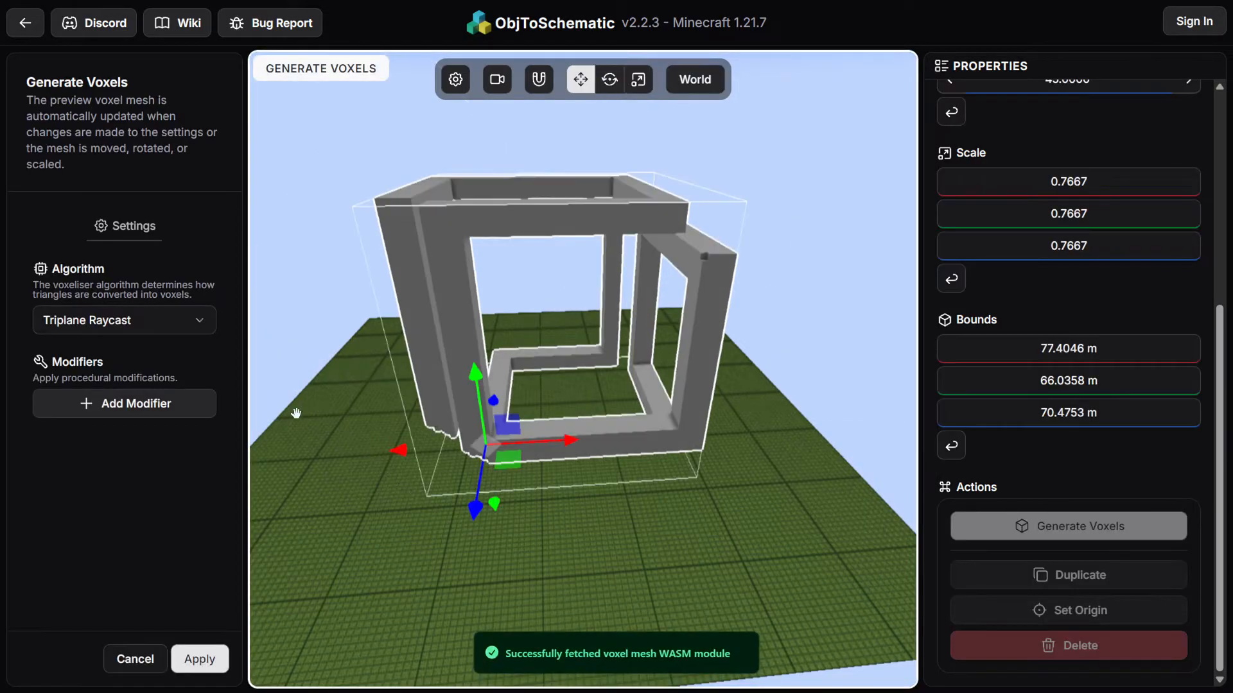
left_click(156, 321)
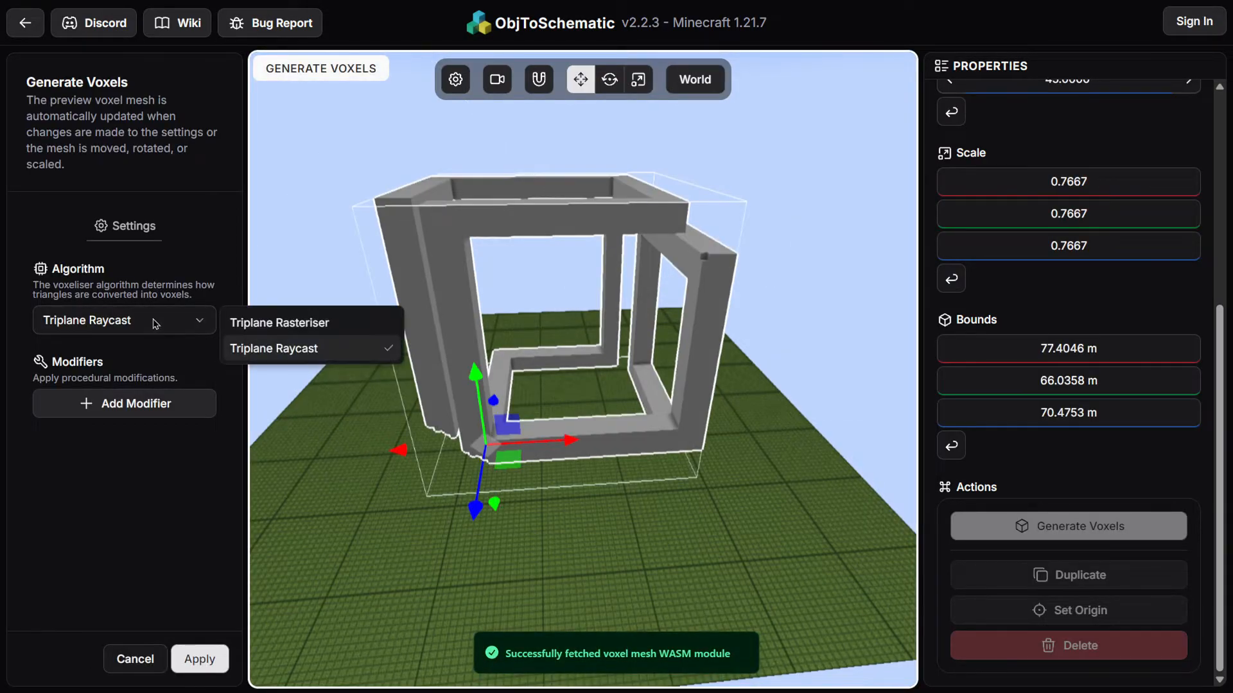
left_click(253, 327)
left_click(187, 324)
left_click(282, 345)
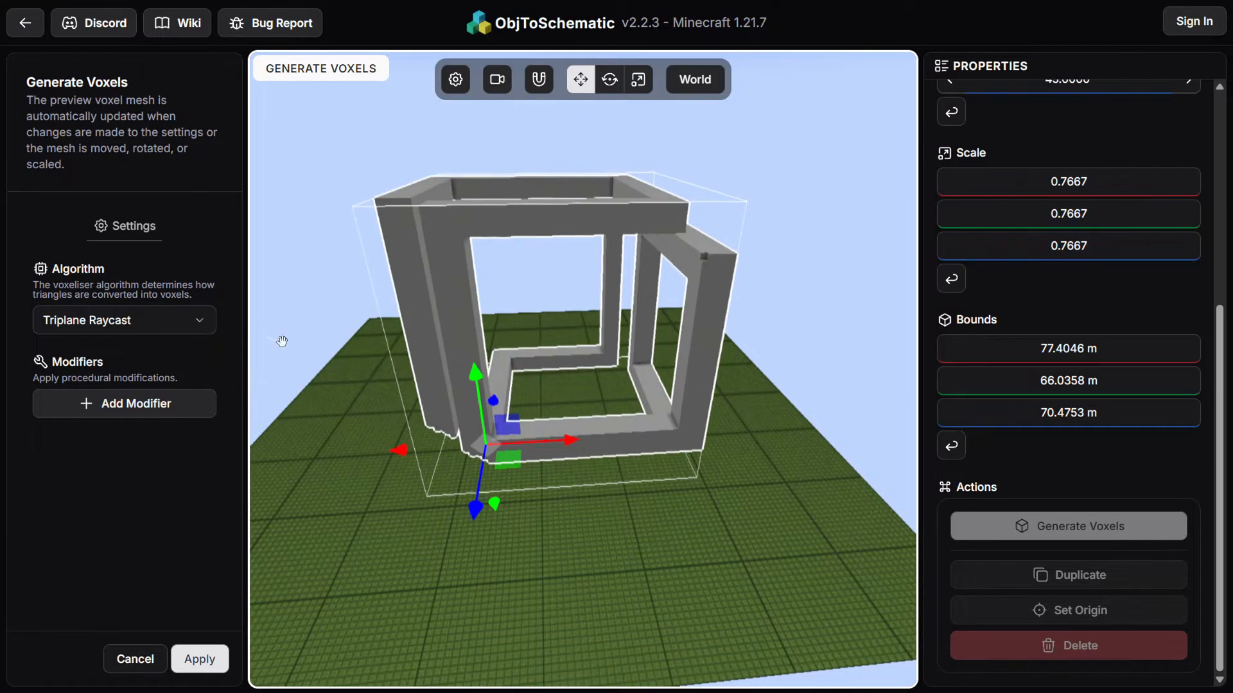
Apply voxel generation with the Triplane Raycast algorithm and no modifiers
left_click_drag(461, 564, 456, 528)
left_click(189, 404)
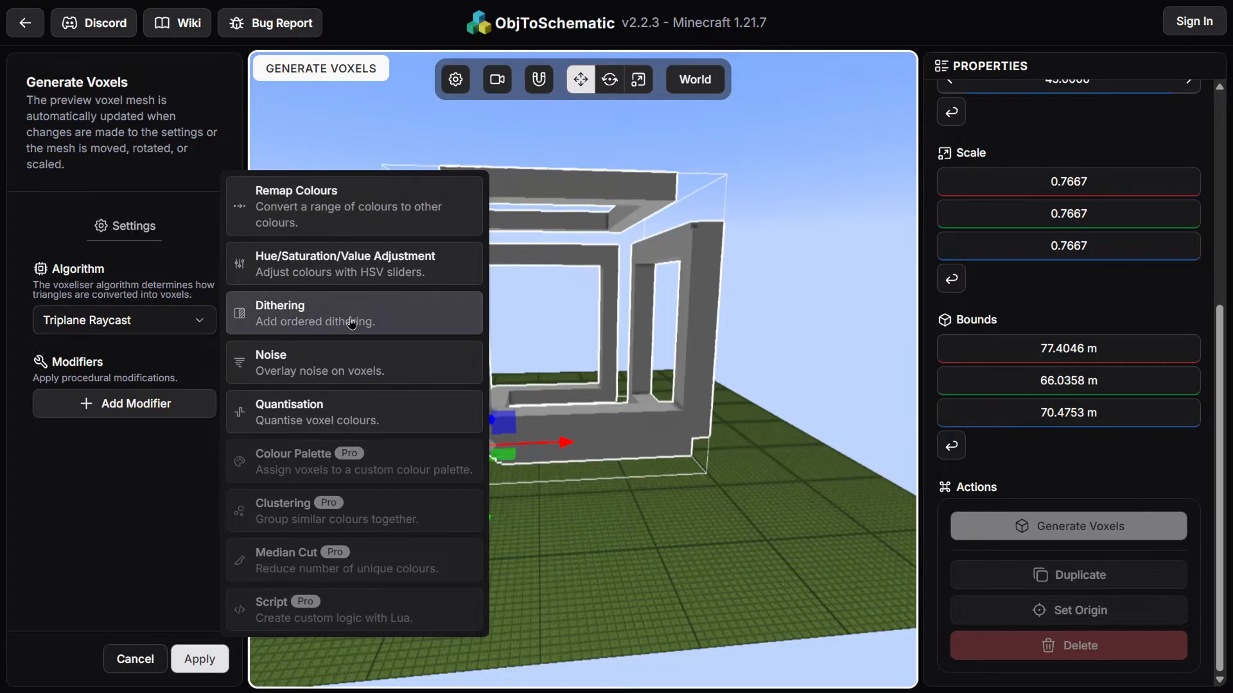
left_click(162, 493)
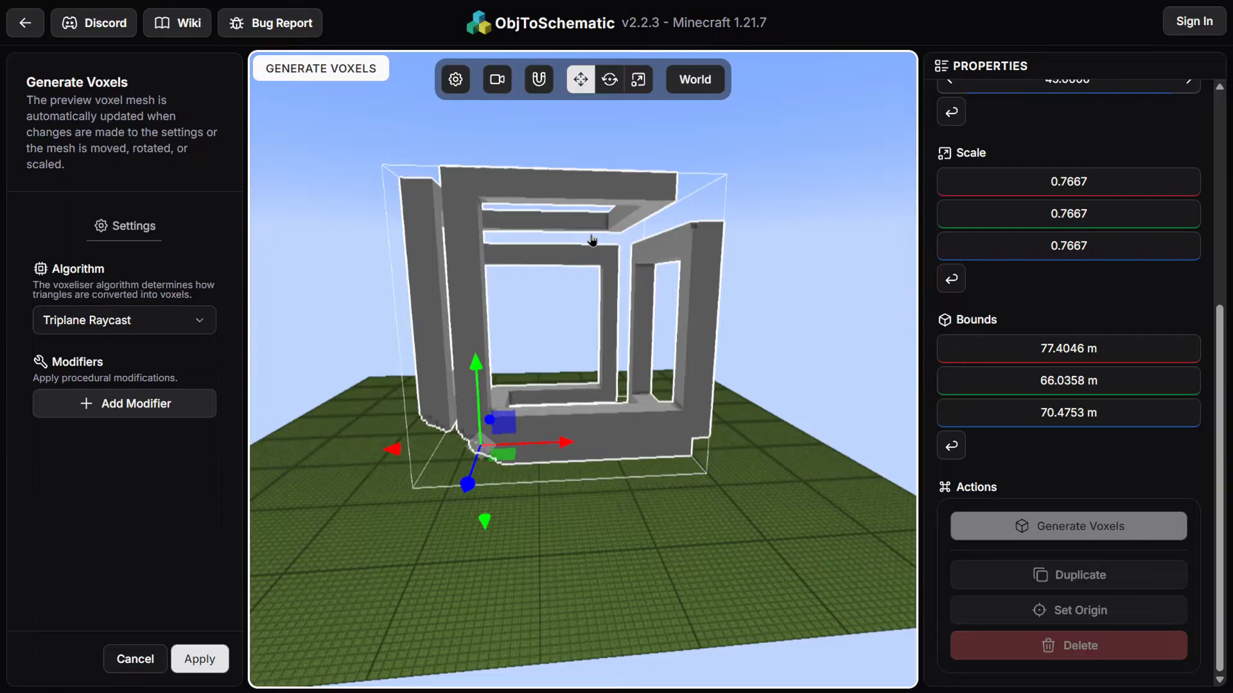
left_click(199, 659)
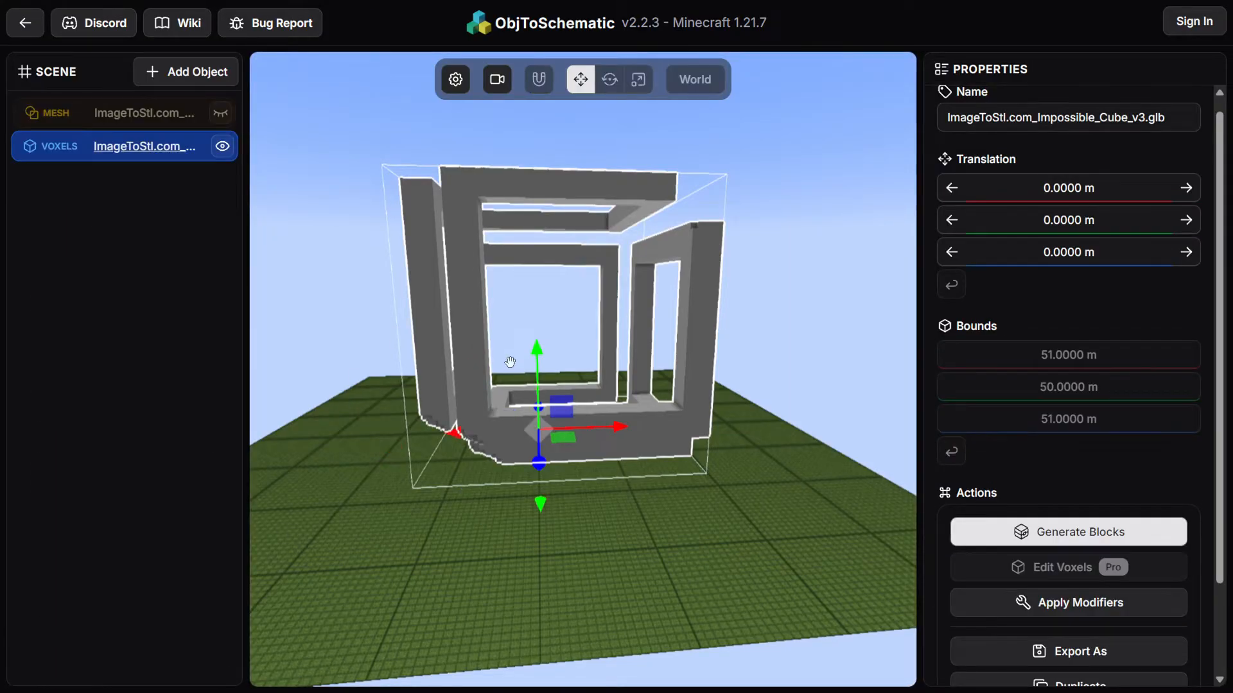
Open block generation for the new voxel object
scroll(559, 347, "up", 3)
mouse_move(835, 510)
left_mouse_down()
mouse_move(738, 518)
mouse_move(826, 484)
mouse_move(869, 500)
mouse_move(820, 515)
left_mouse_up()
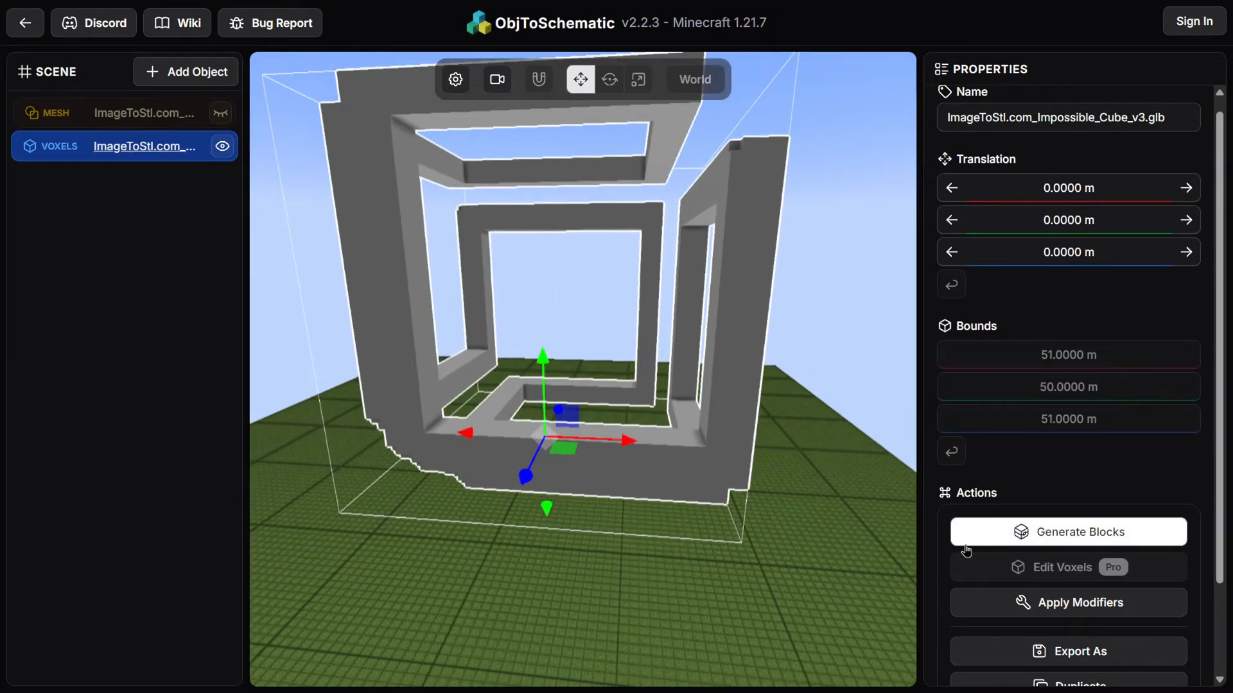
scroll(1078, 450, "down", 2)
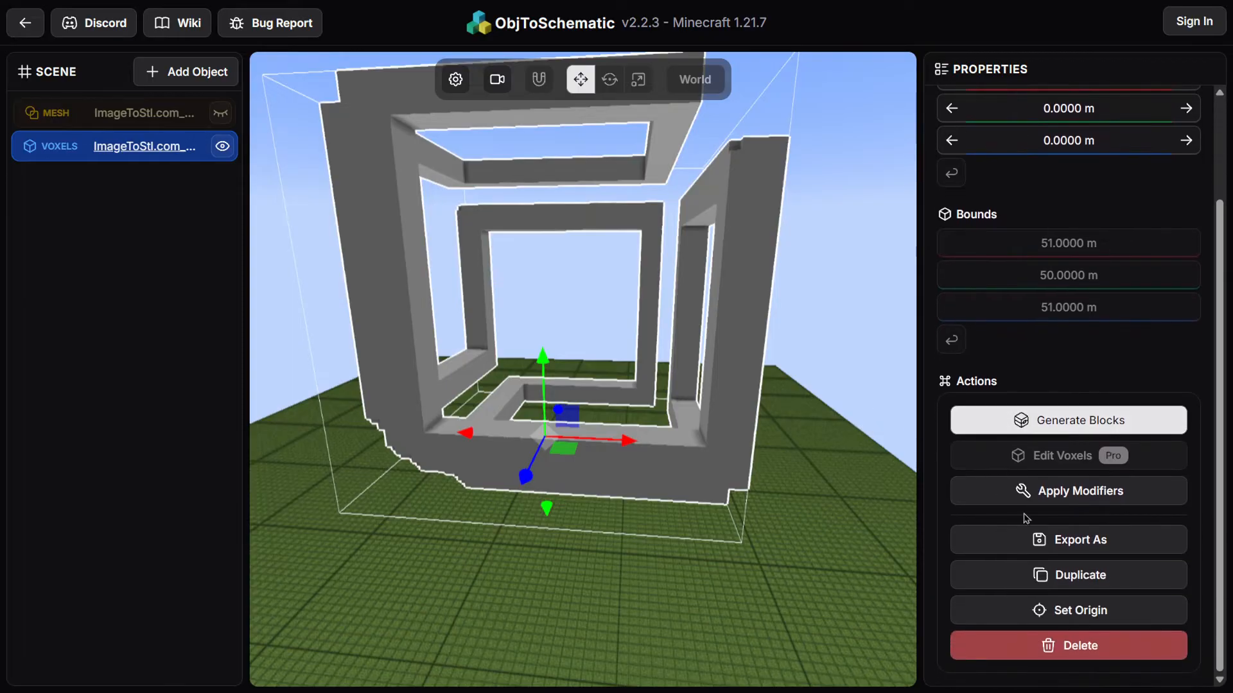
left_click(1068, 421)
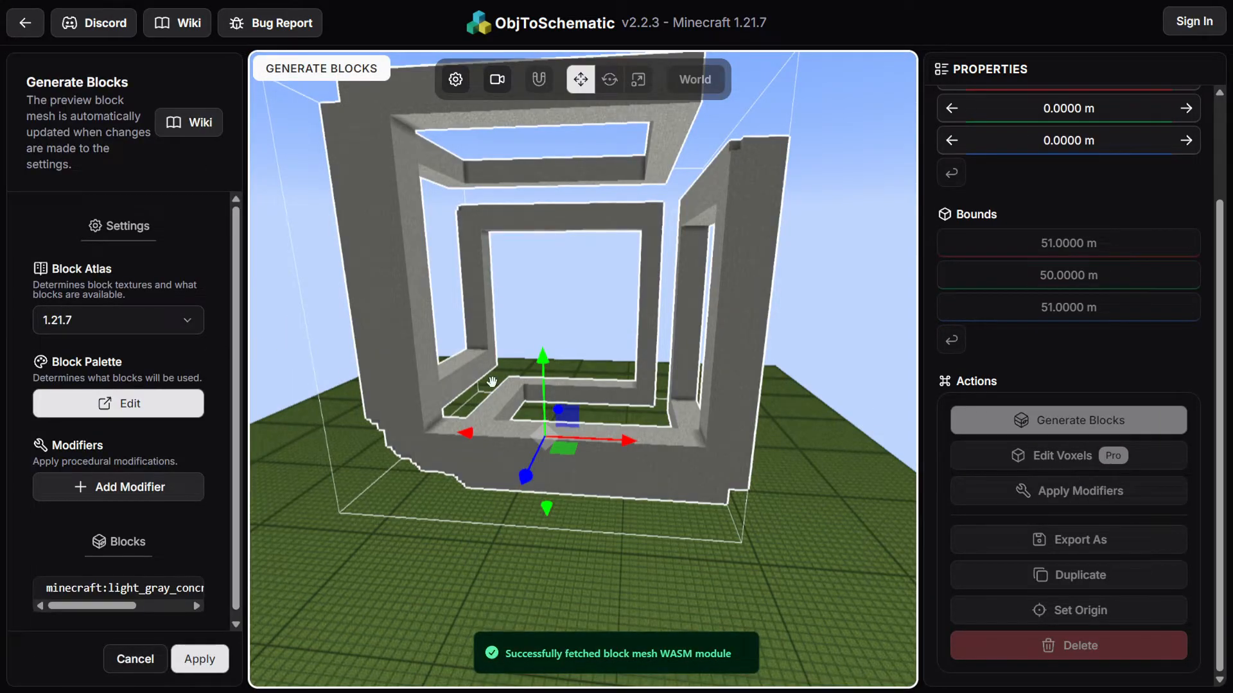
left_click_drag(378, 491, 257, 385)
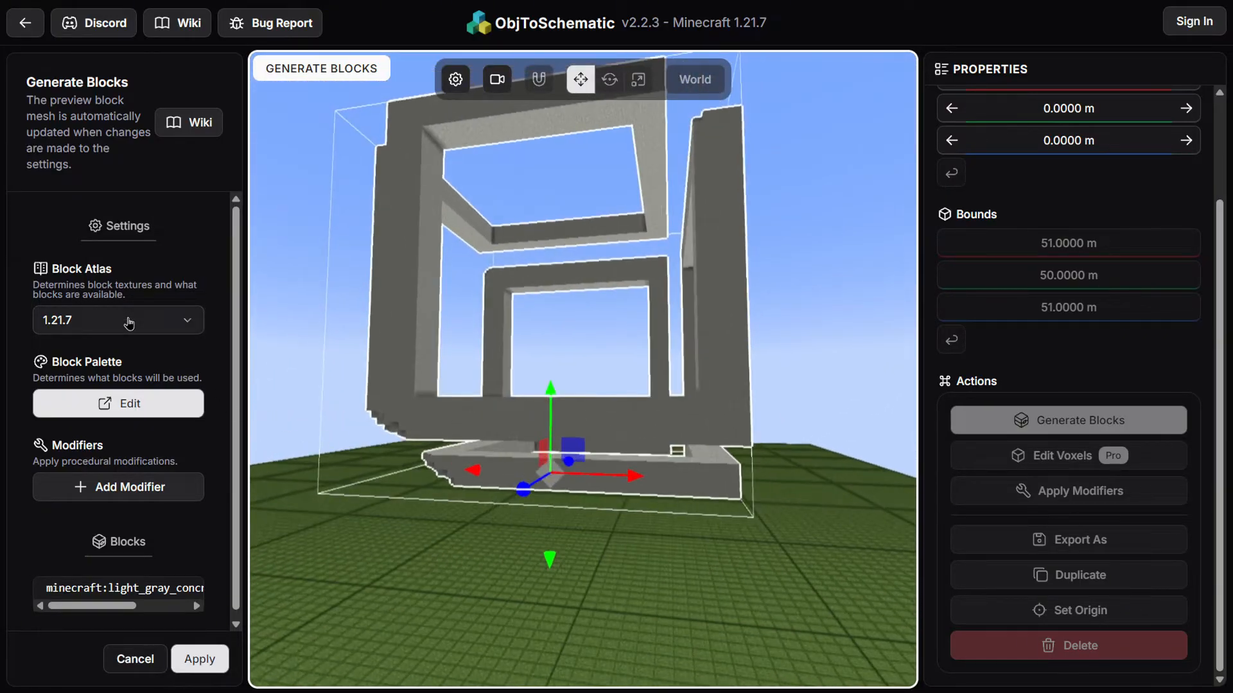
Open the block palette editor and exclude every block from the palette
left_click(129, 321)
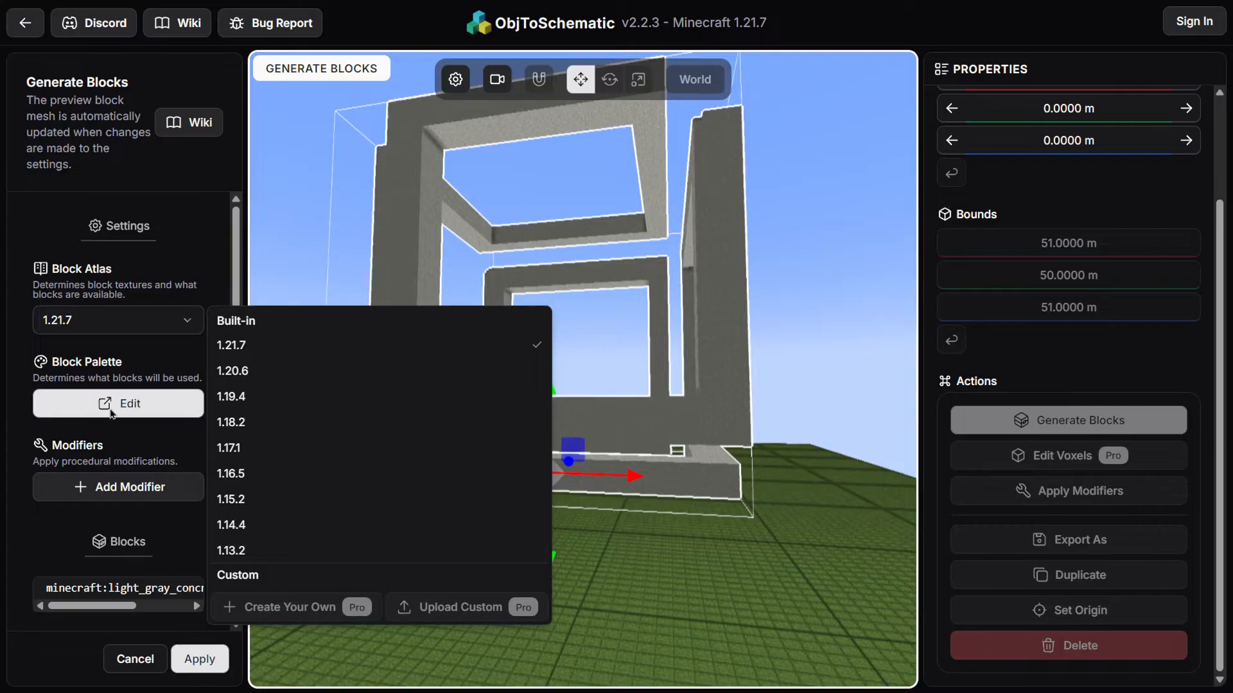
left_click(152, 371)
left_click(128, 404)
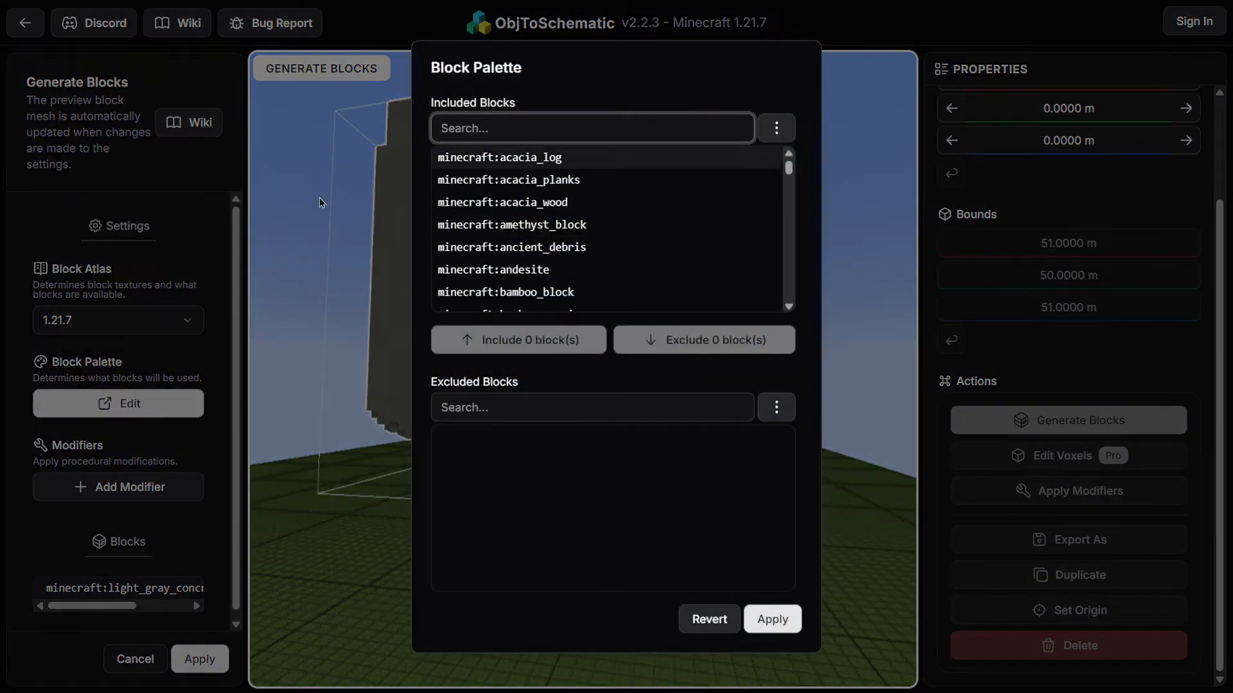
scroll(687, 205, "down", 20)
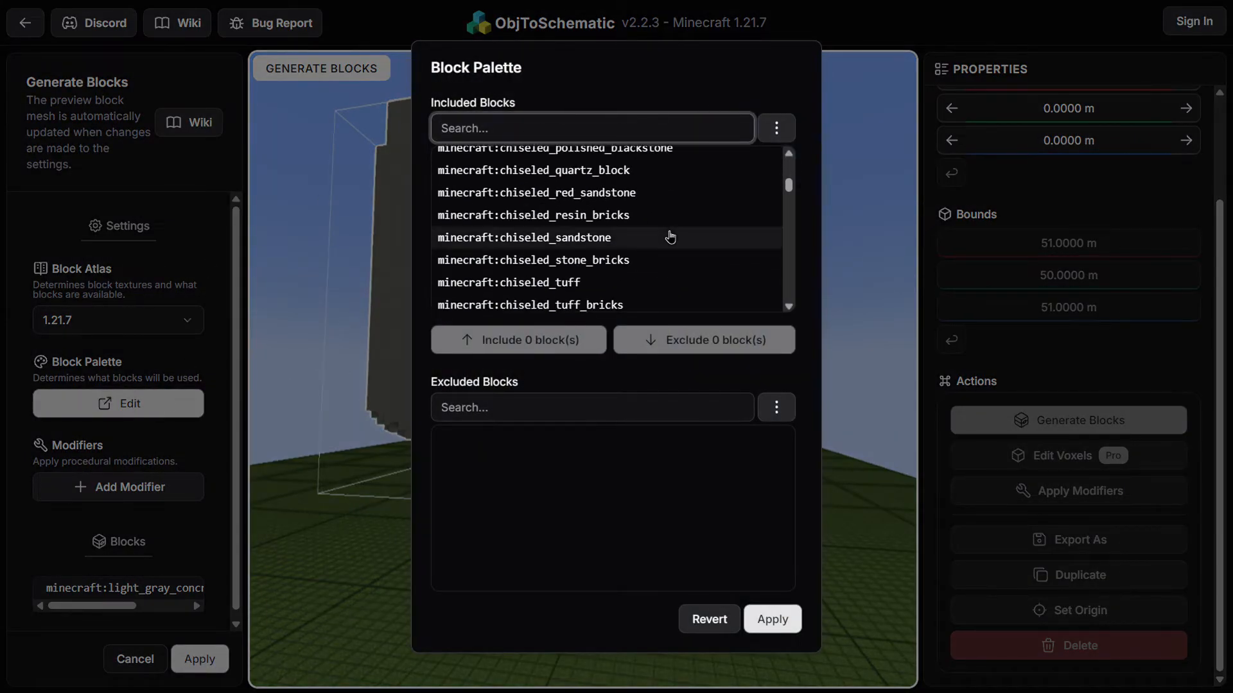
left_click(776, 128)
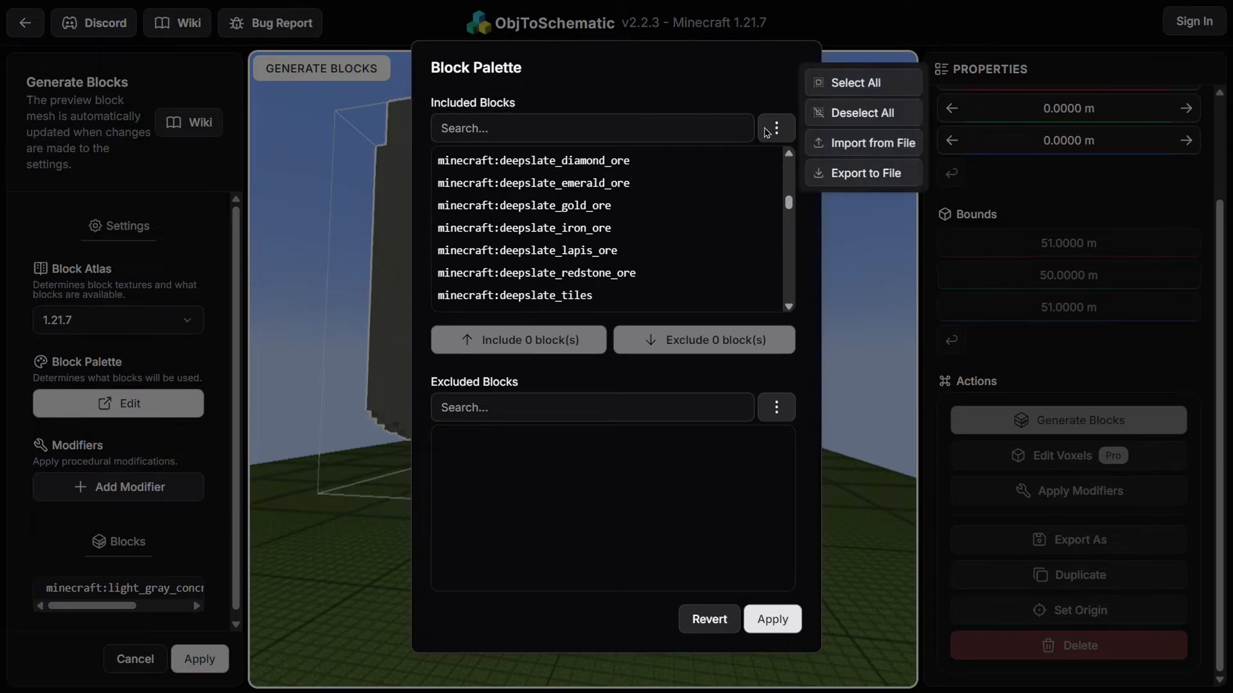
left_click(856, 83)
left_click(697, 344)
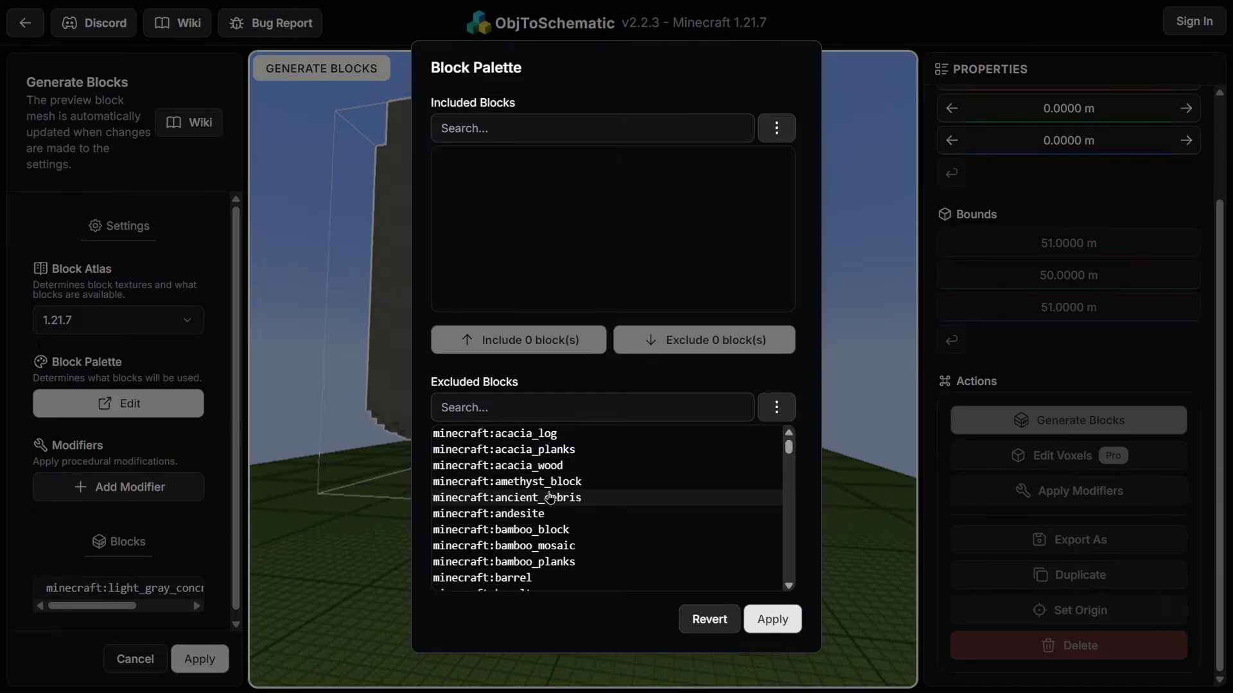
Try to include smooth_stone by searching the excluded blocks for stone, selecting it and applying the palette
scroll(524, 439, "down", 5)
left_click(596, 410)
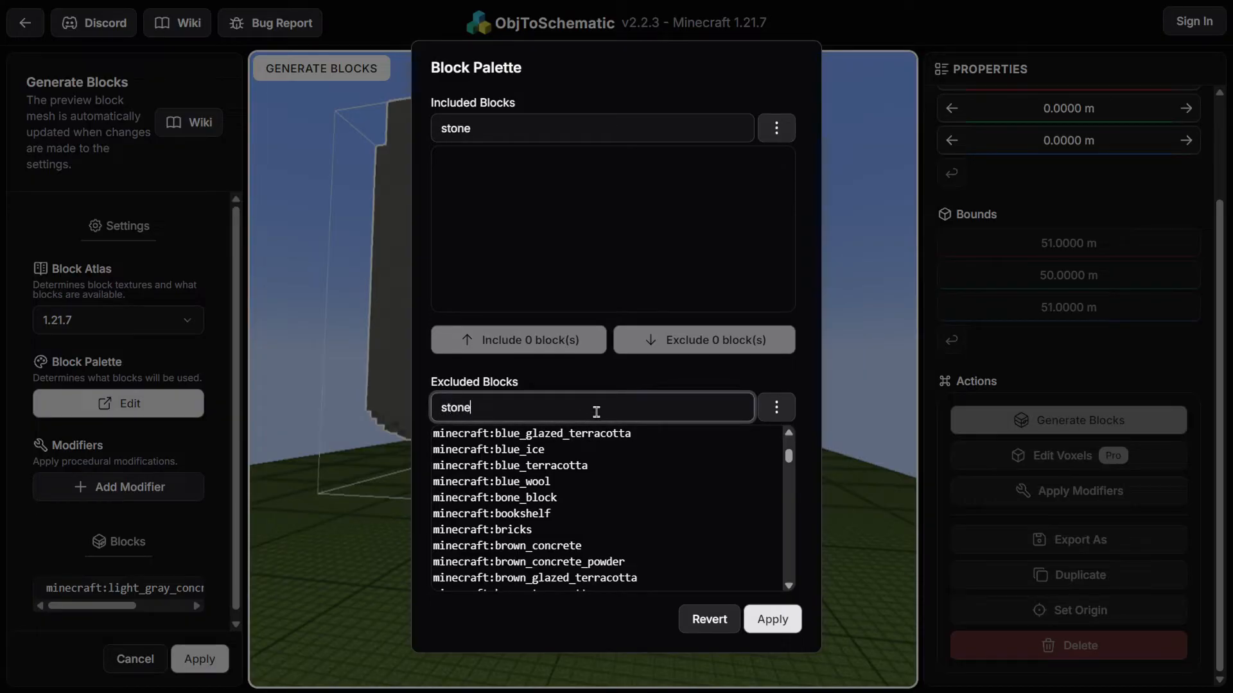
scroll(592, 465, "down", 20)
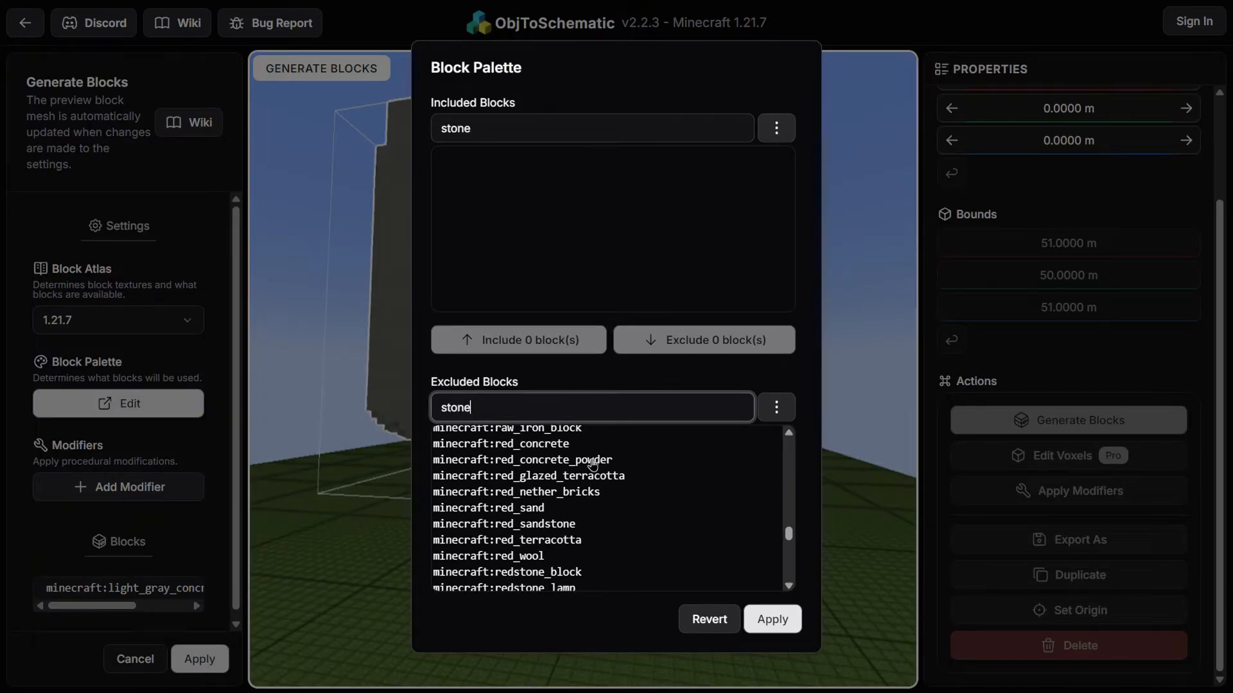
scroll(592, 465, "down", 8)
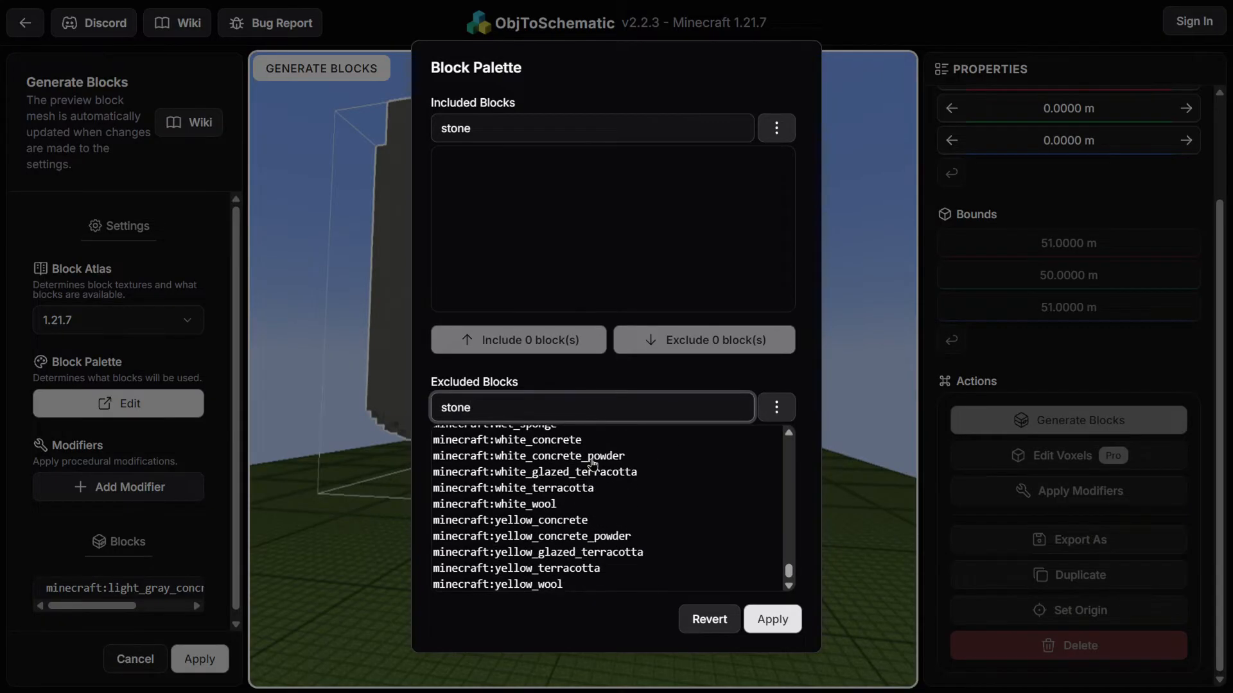
scroll(593, 465, "up", 9)
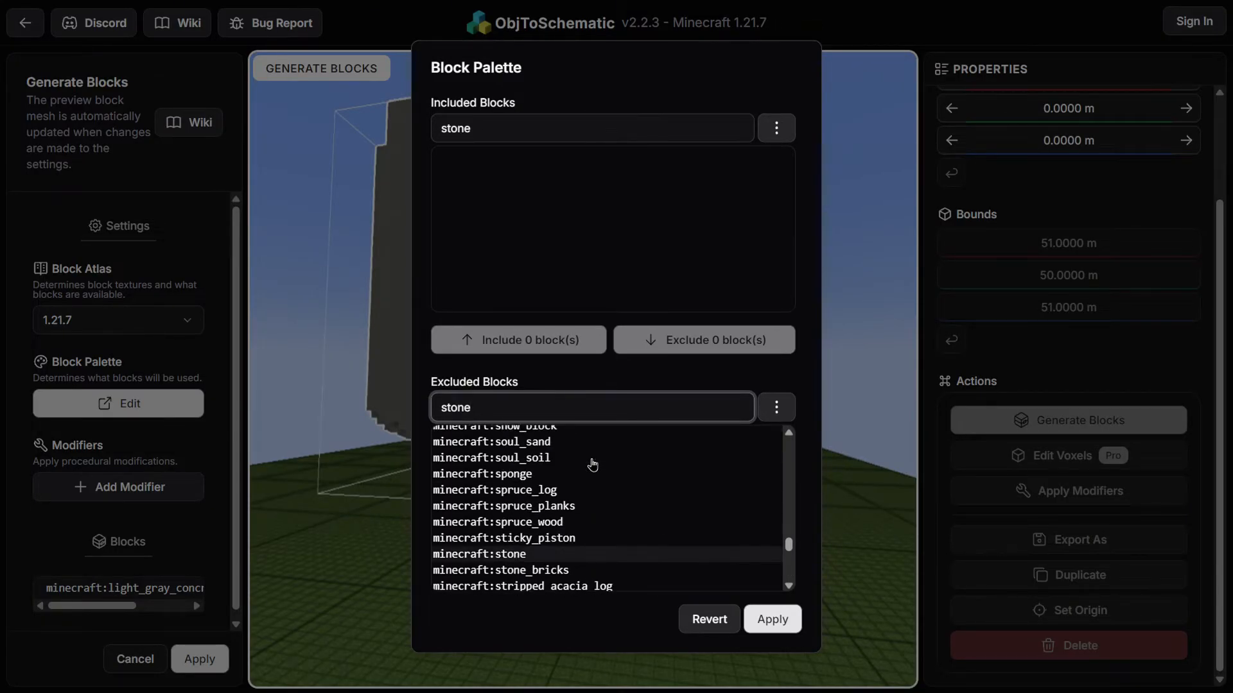
left_click(572, 440)
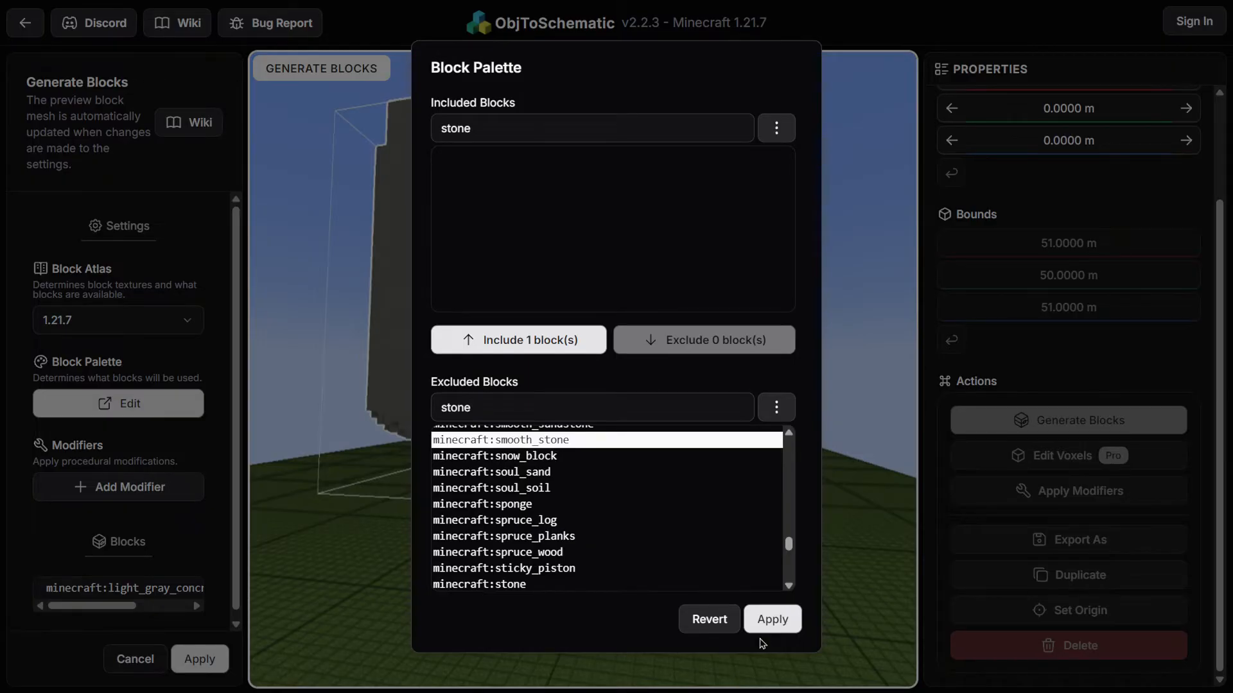
left_click(771, 617)
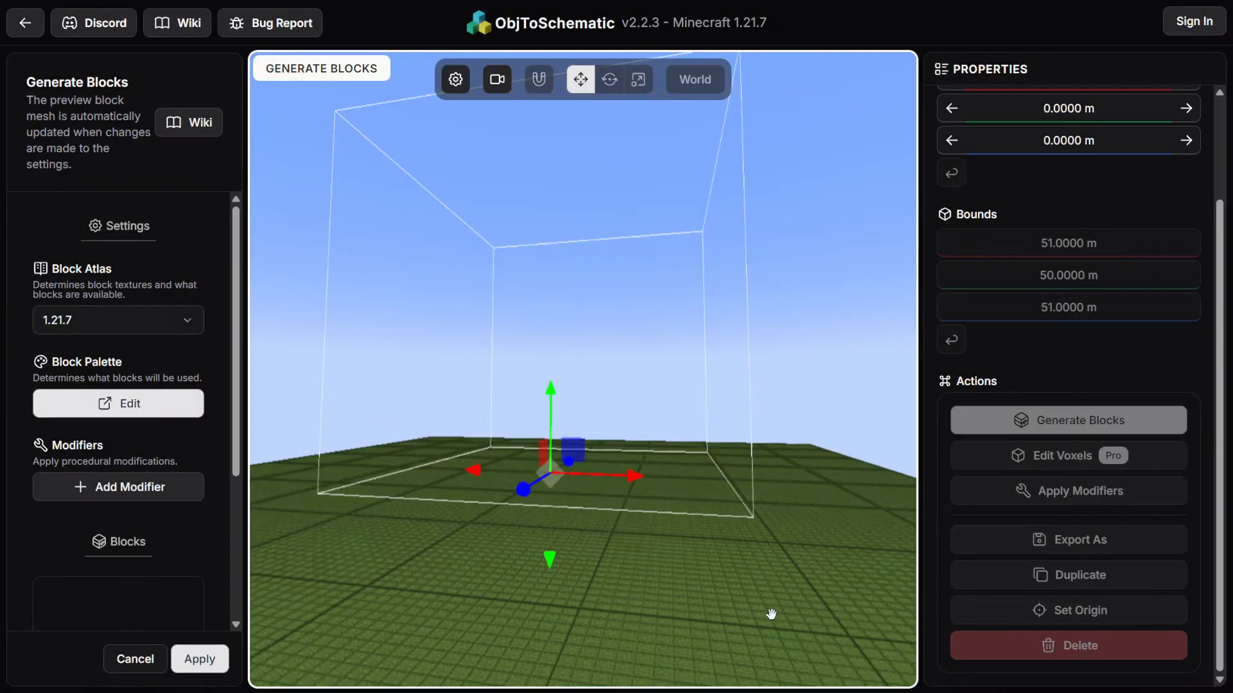
Include smooth_stone from the excluded blocks in the block palette and apply it
left_click(152, 403)
scroll(541, 449, "down", 15)
scroll(581, 546, "down", 10)
scroll(576, 526, "down", 5)
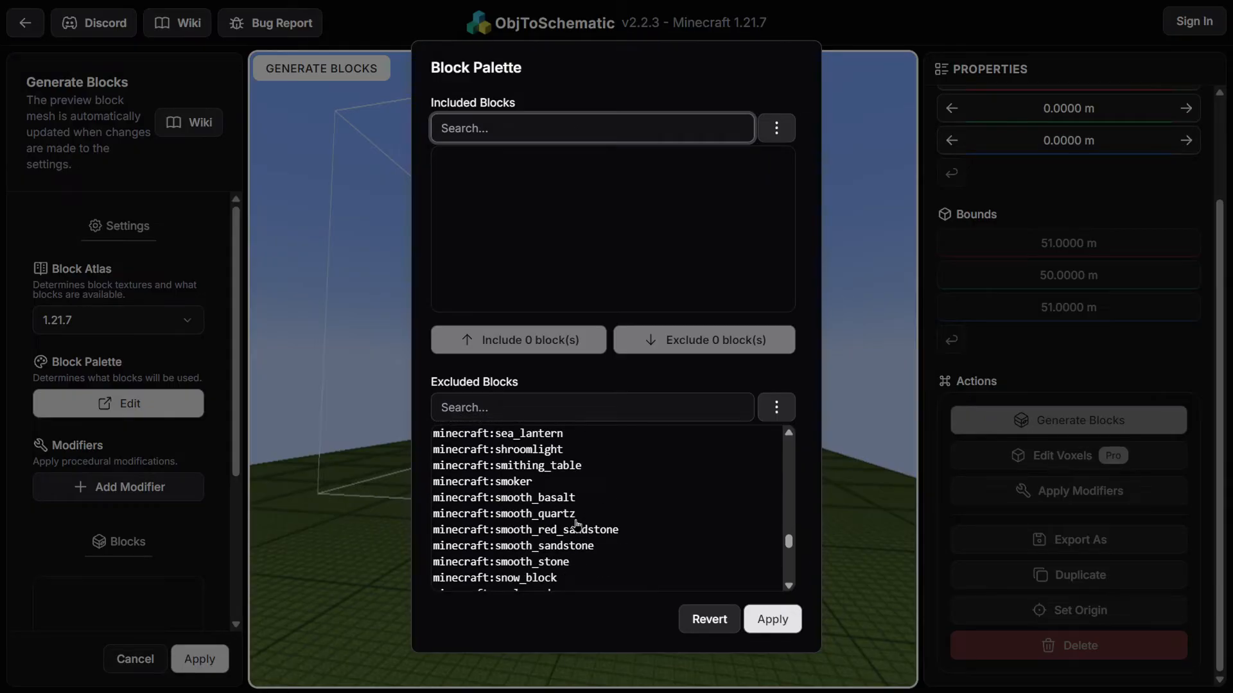
left_click(558, 562)
left_click(528, 343)
left_click(766, 631)
Add a Replace all modifier that replaces minecraft:smooth_stone with minecraft:crying_obsidian
mouse_move(702, 586)
left_mouse_down()
mouse_move(700, 610)
mouse_move(528, 586)
mouse_move(666, 564)
mouse_move(489, 574)
mouse_move(726, 584)
mouse_move(698, 584)
left_mouse_up()
scroll(170, 454, "down", 1)
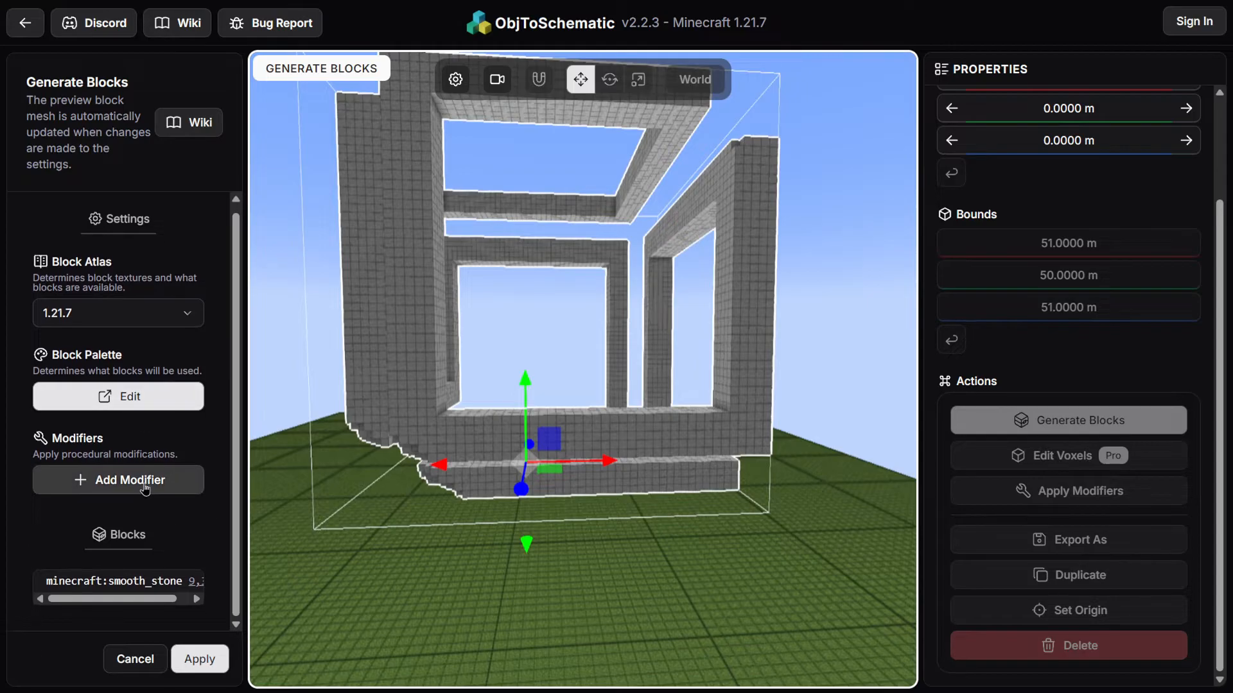
left_click(145, 489)
left_click(232, 508)
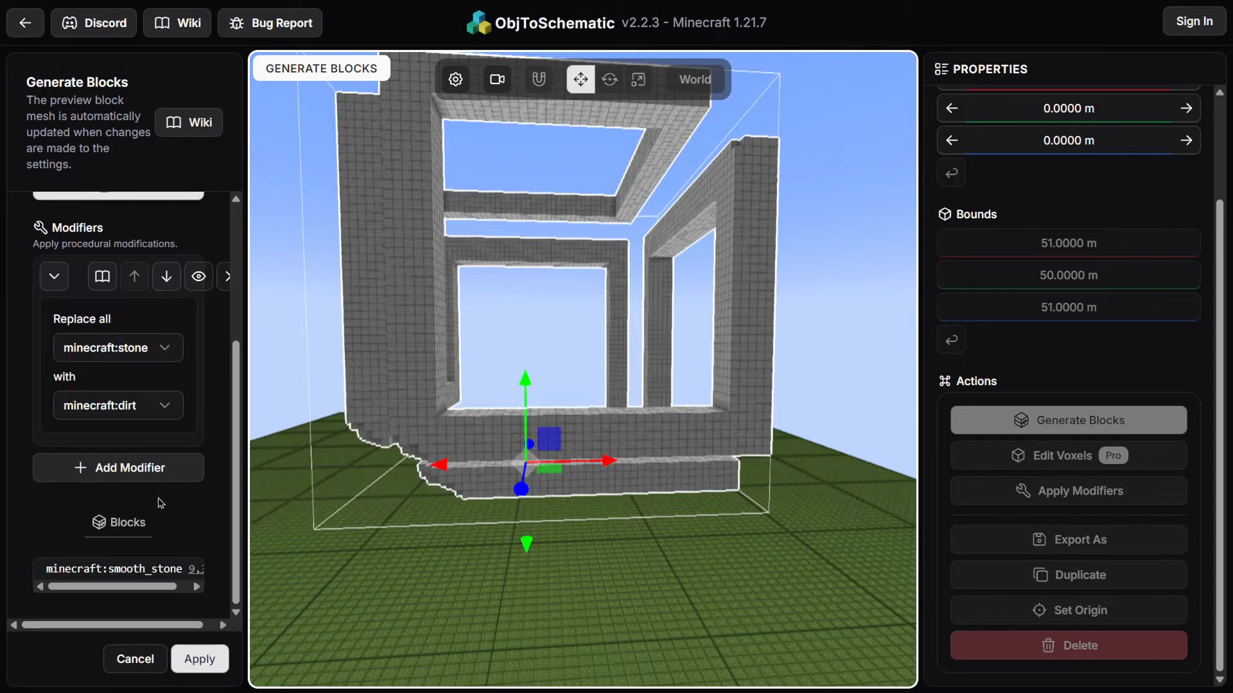
left_click(155, 360)
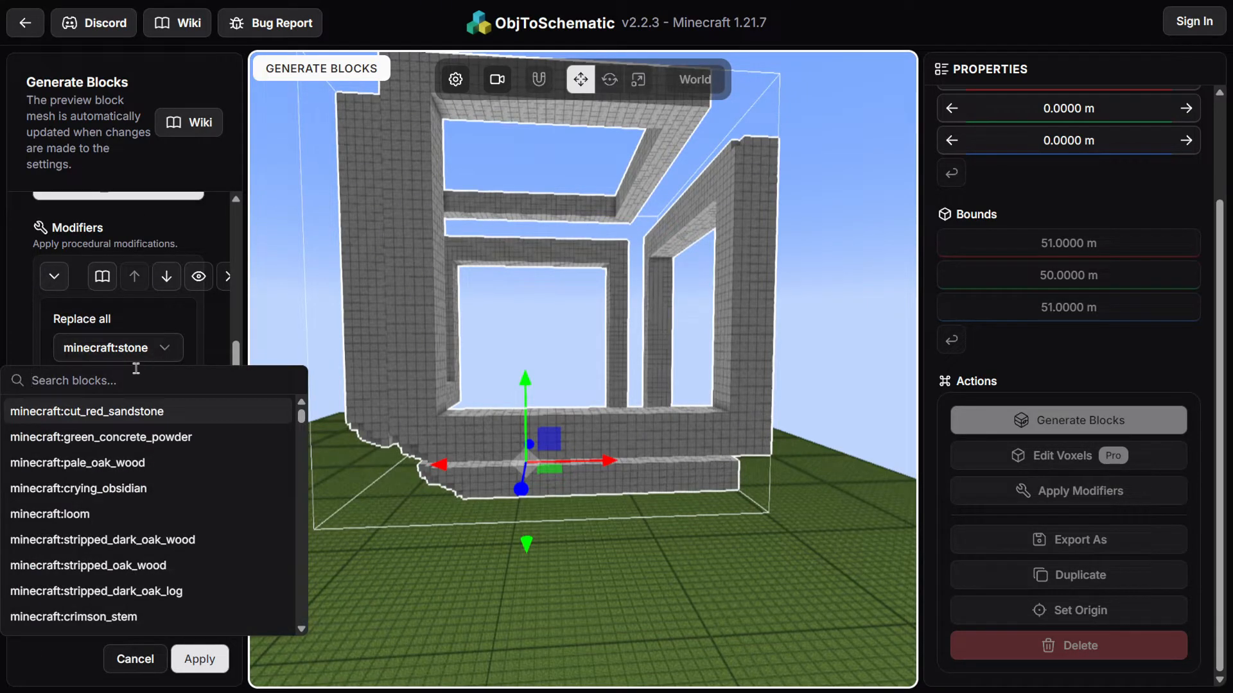
type("smoot")
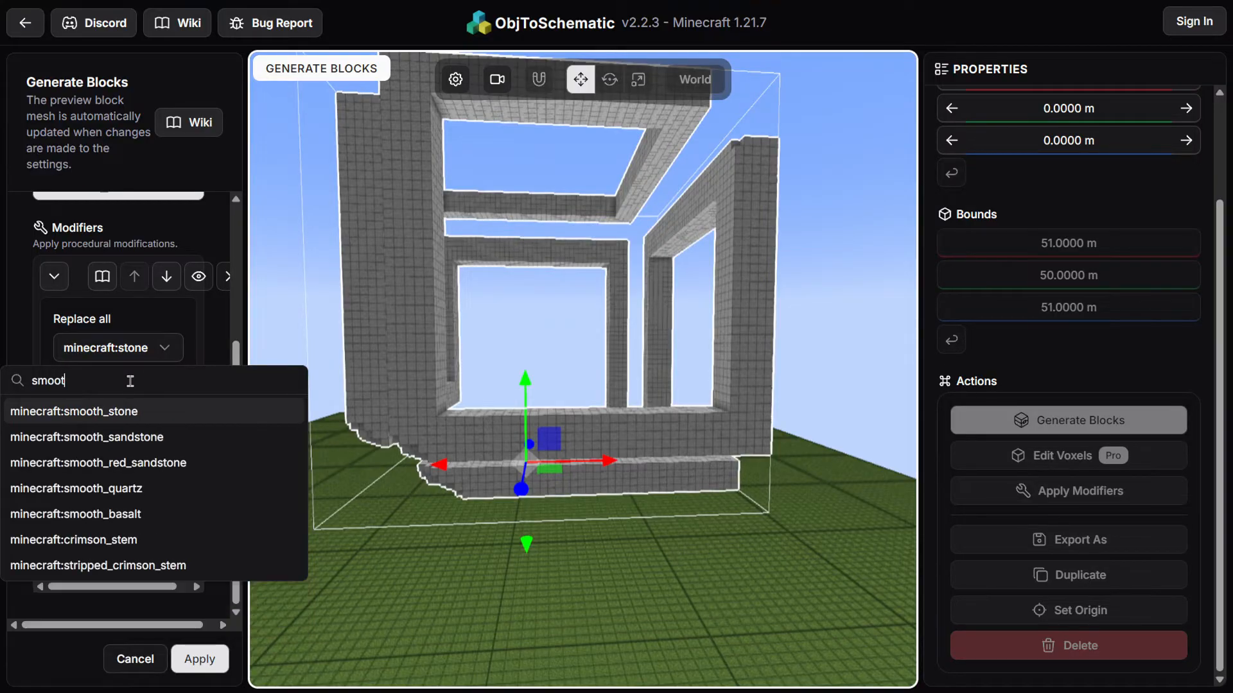
left_click(132, 410)
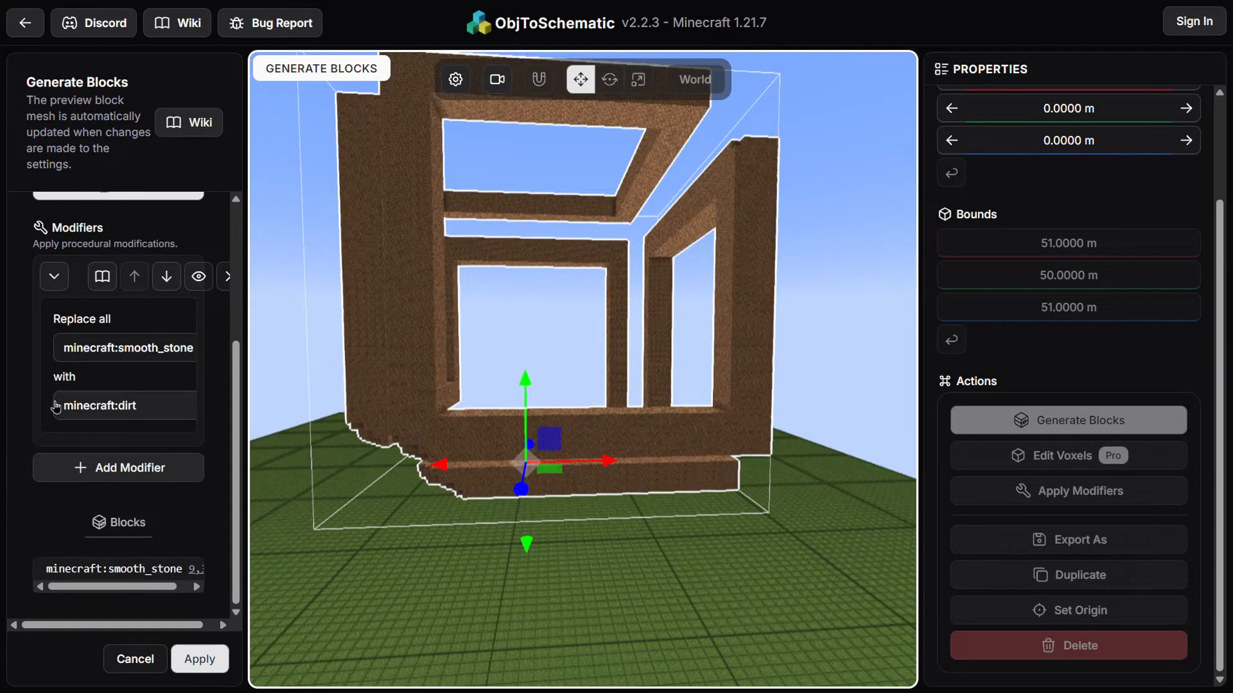
left_click(116, 411)
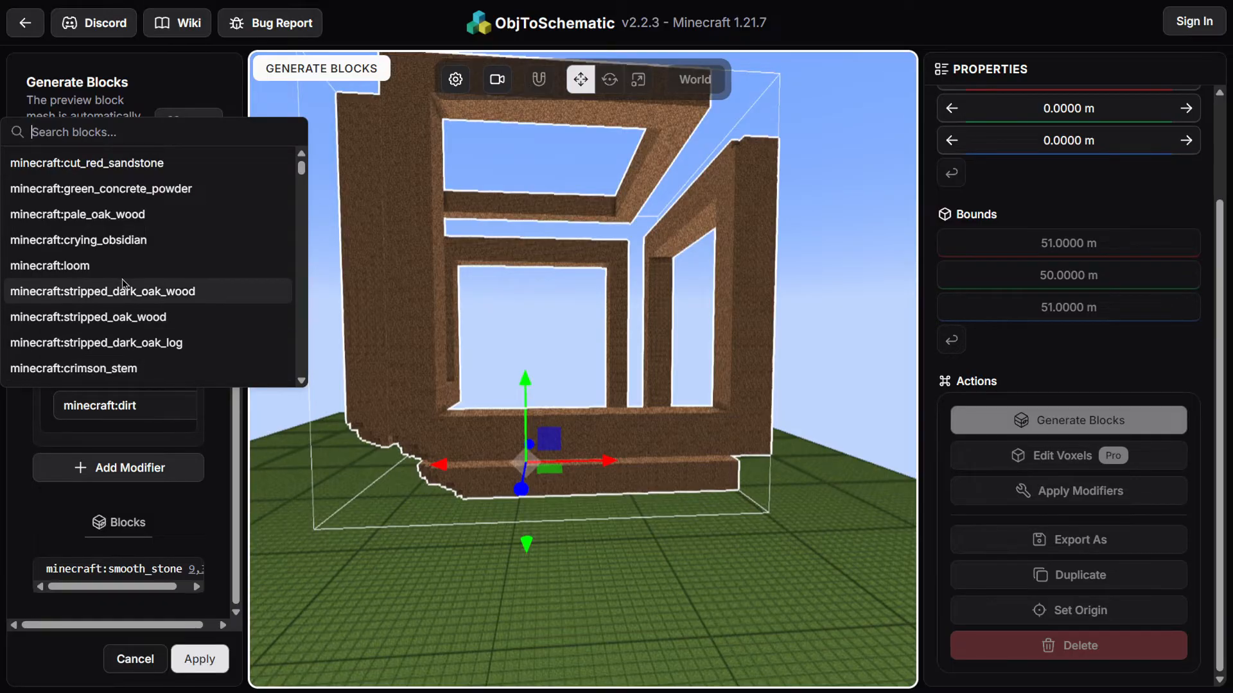
left_click(141, 241)
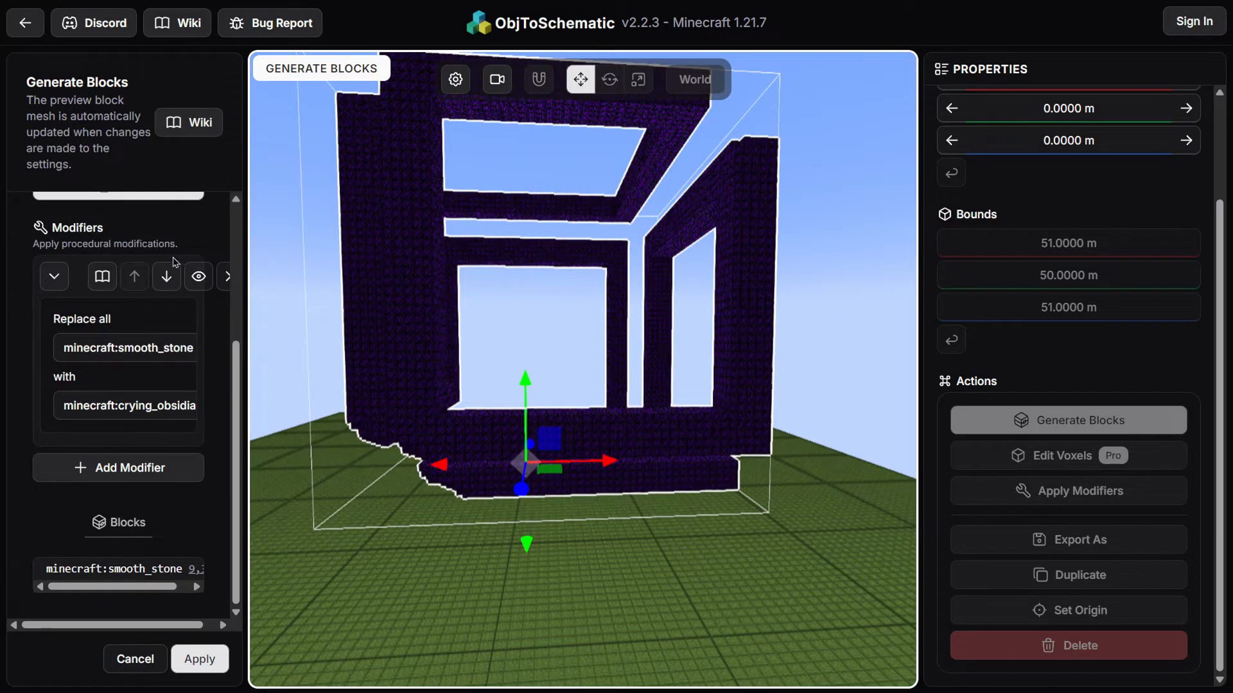
Change the Replace all modifier's replacement block to minecraft:red_wool and apply the block generation
left_click(137, 414)
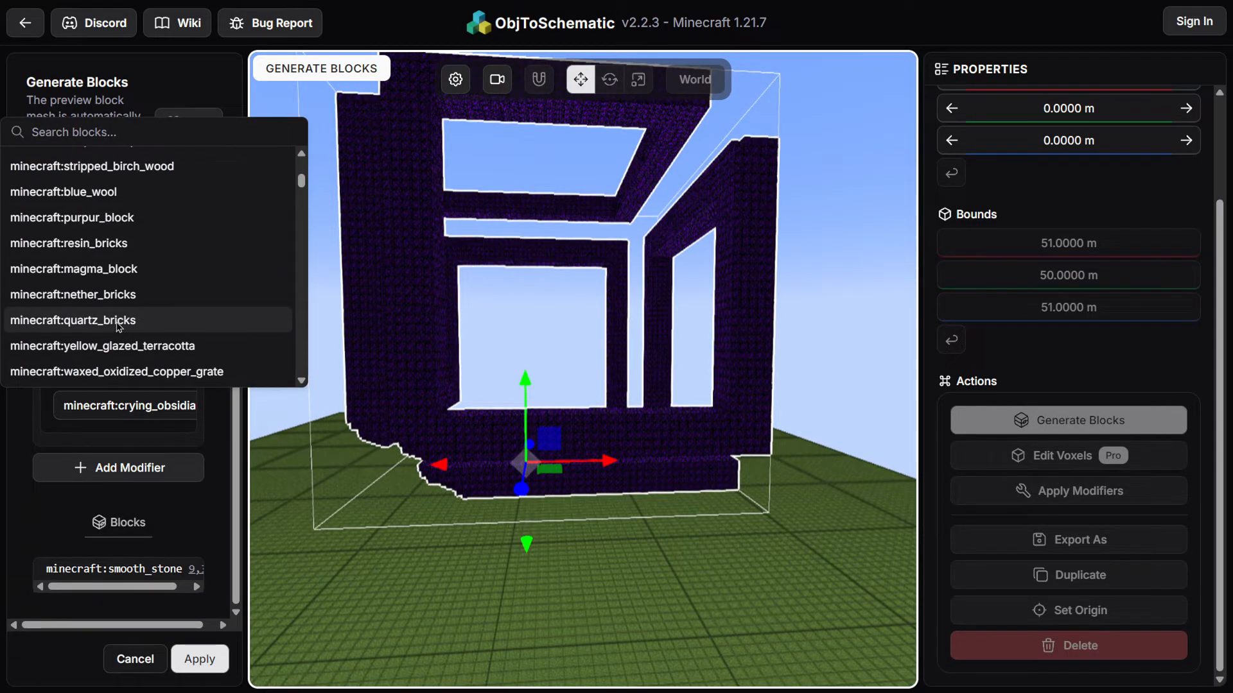
scroll(119, 326, "down", 3)
scroll(115, 334, "up", 1)
scroll(112, 340, "down", 1)
left_click(109, 341)
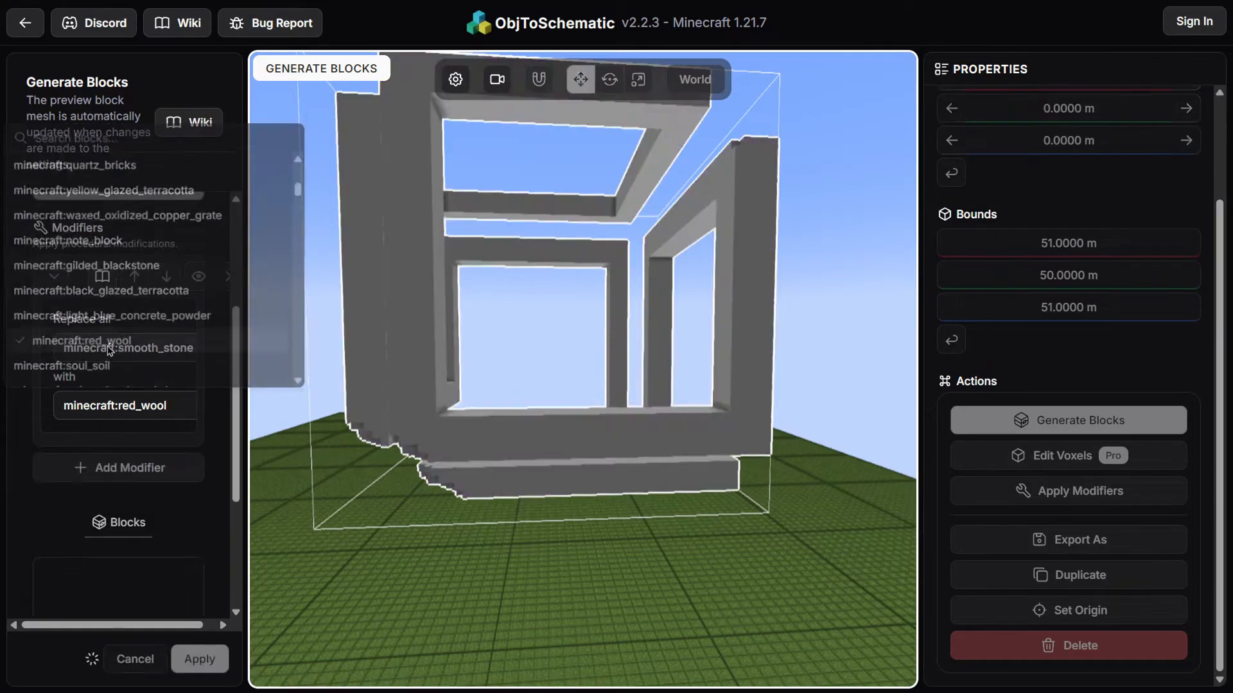
left_click_drag(462, 435, 740, 391)
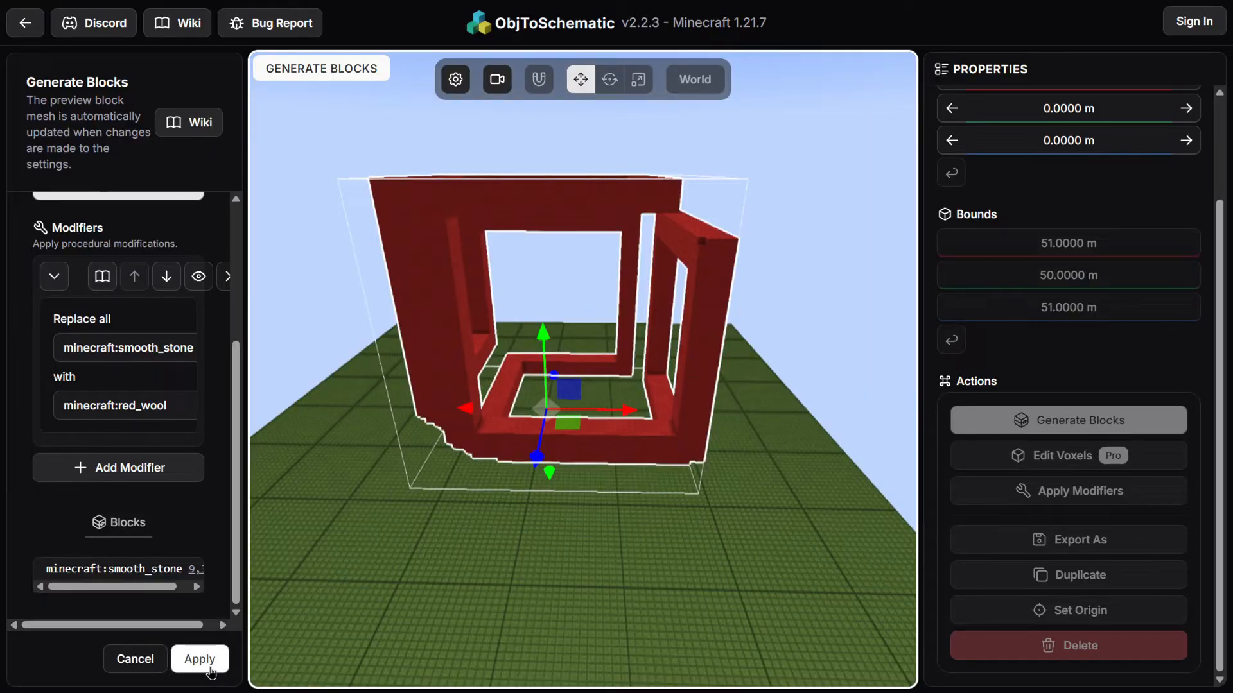
left_click(210, 671)
Export the cube's blocks as Command Blocks and scroll through the generated commands before closing the export
left_click_drag(498, 533, 559, 525)
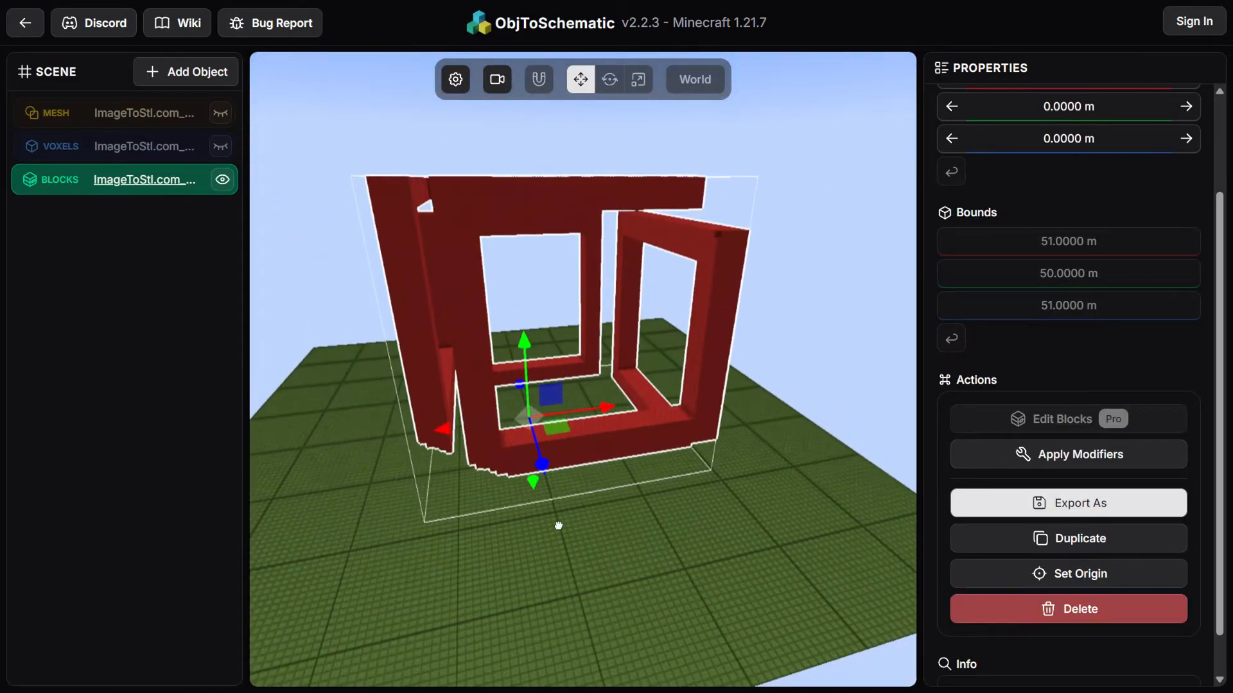
left_click_drag(826, 369, 756, 358)
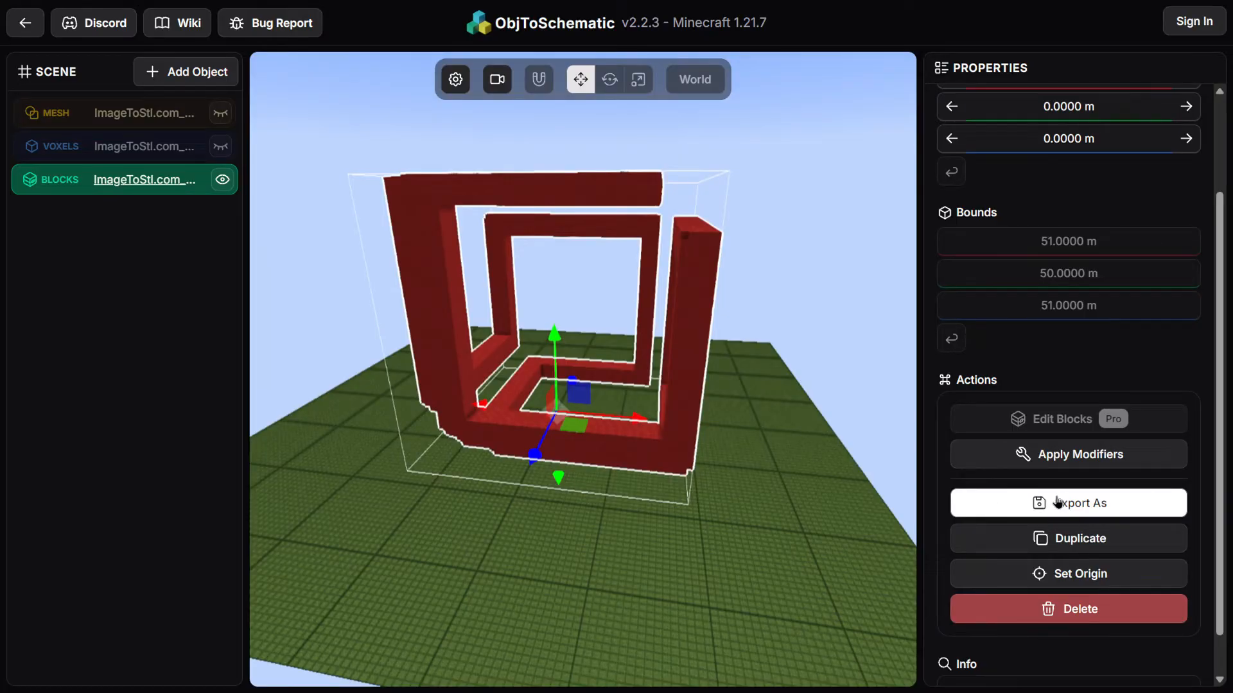
left_click(1058, 502)
left_click(556, 321)
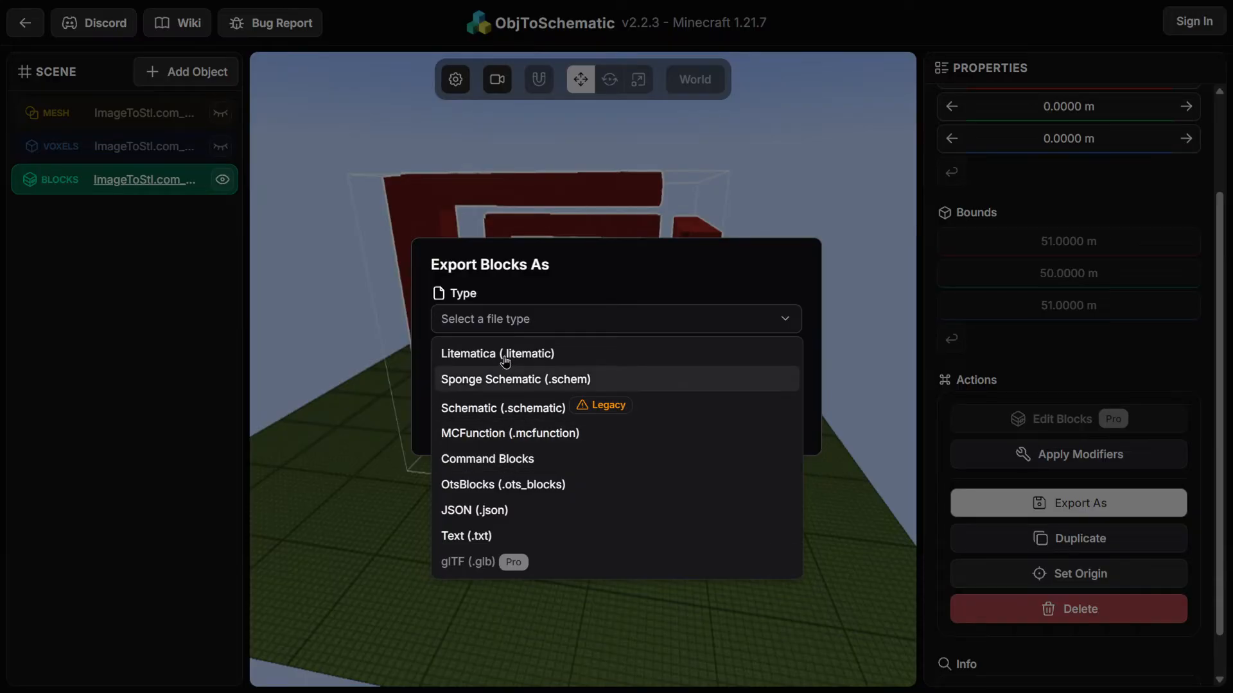
left_click(524, 459)
left_click(770, 393)
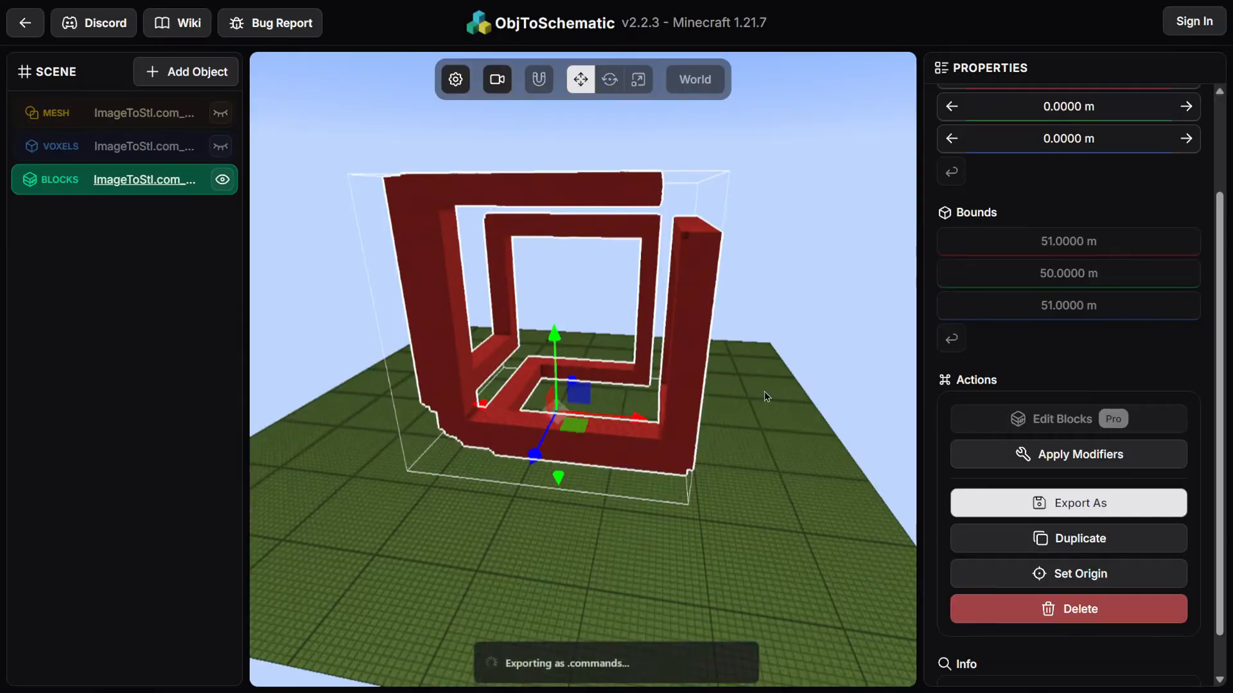
scroll(557, 276, "down", 20)
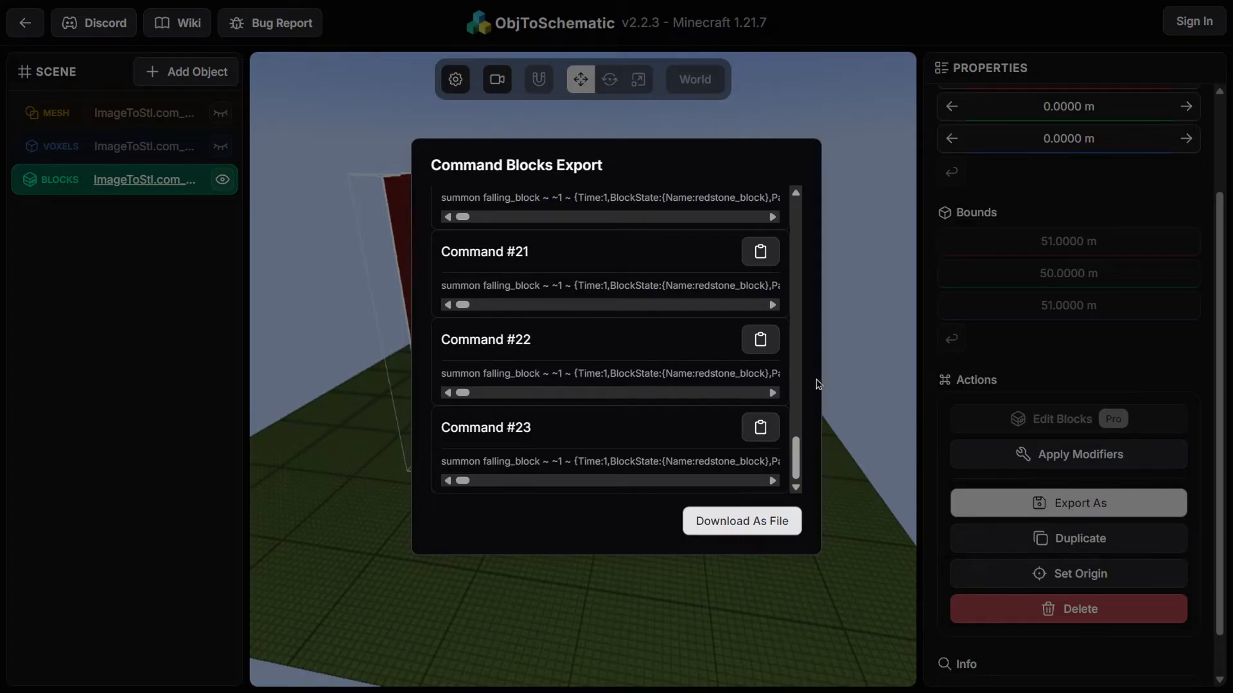
left_click(834, 422)
Import MASTERPIECE.glb as a glTF object with auto scale height set to 64
left_click_drag(622, 393, 594, 545)
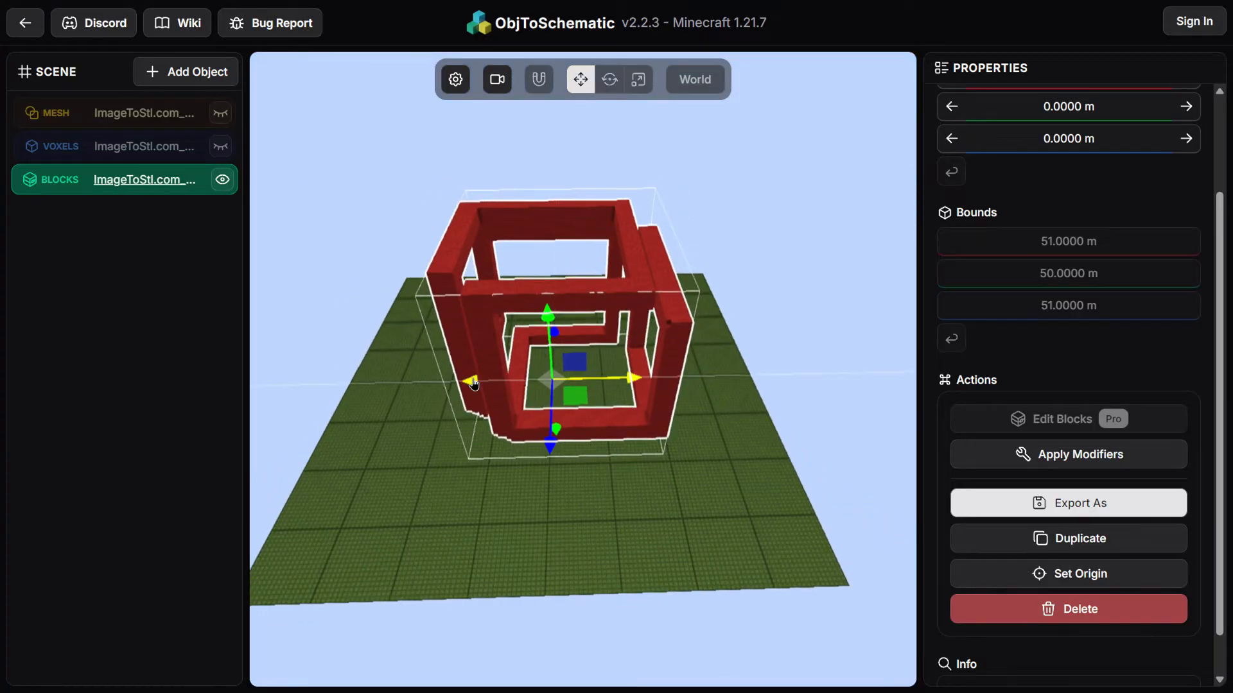
left_click_drag(472, 378, 264, 383)
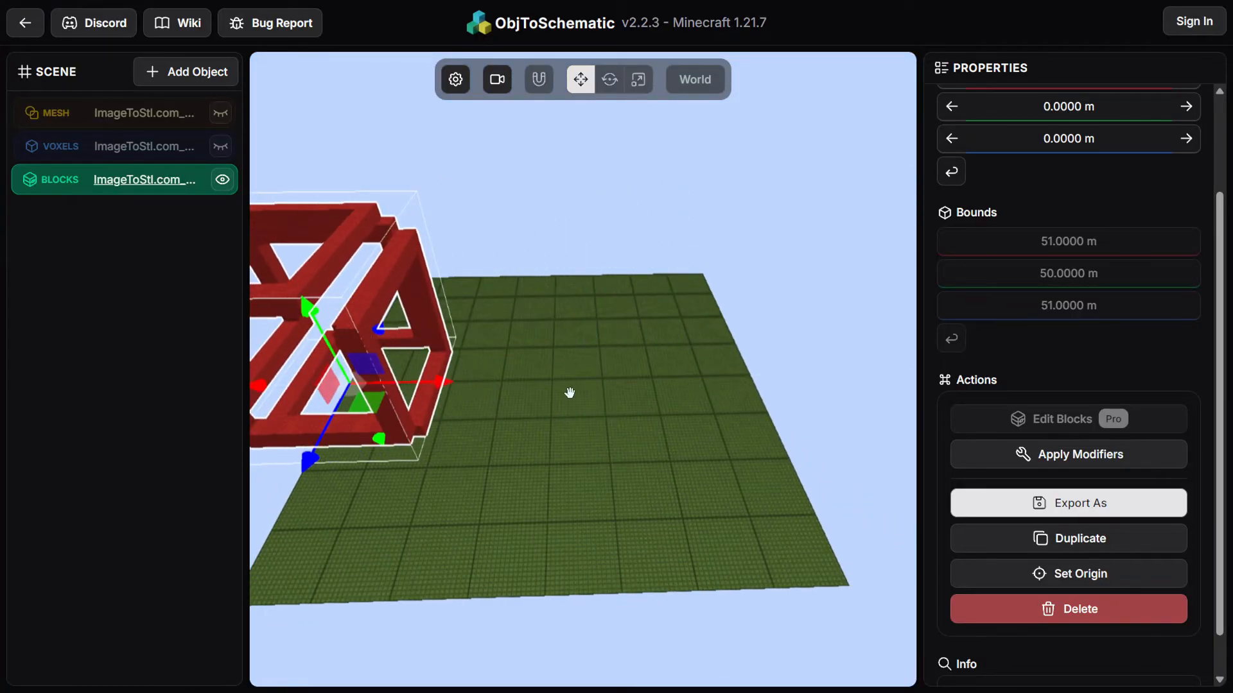
left_click_drag(569, 394, 558, 346)
left_click_drag(449, 409, 404, 408)
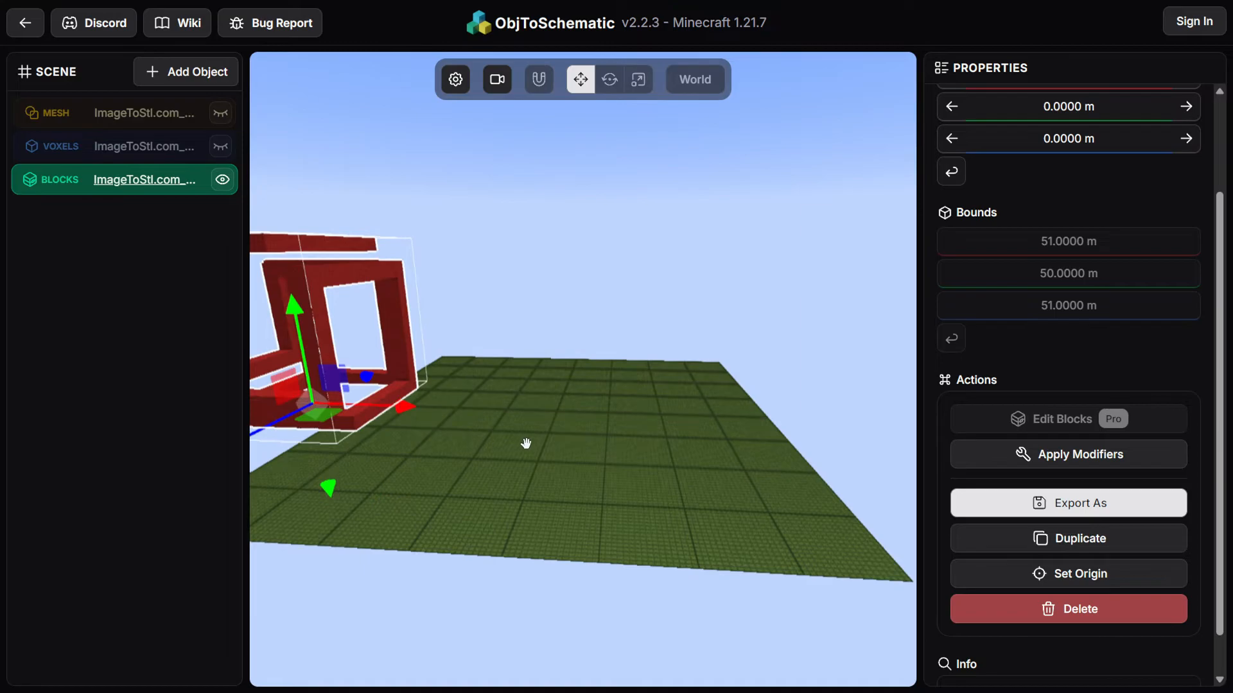
left_click(186, 80)
left_click(248, 150)
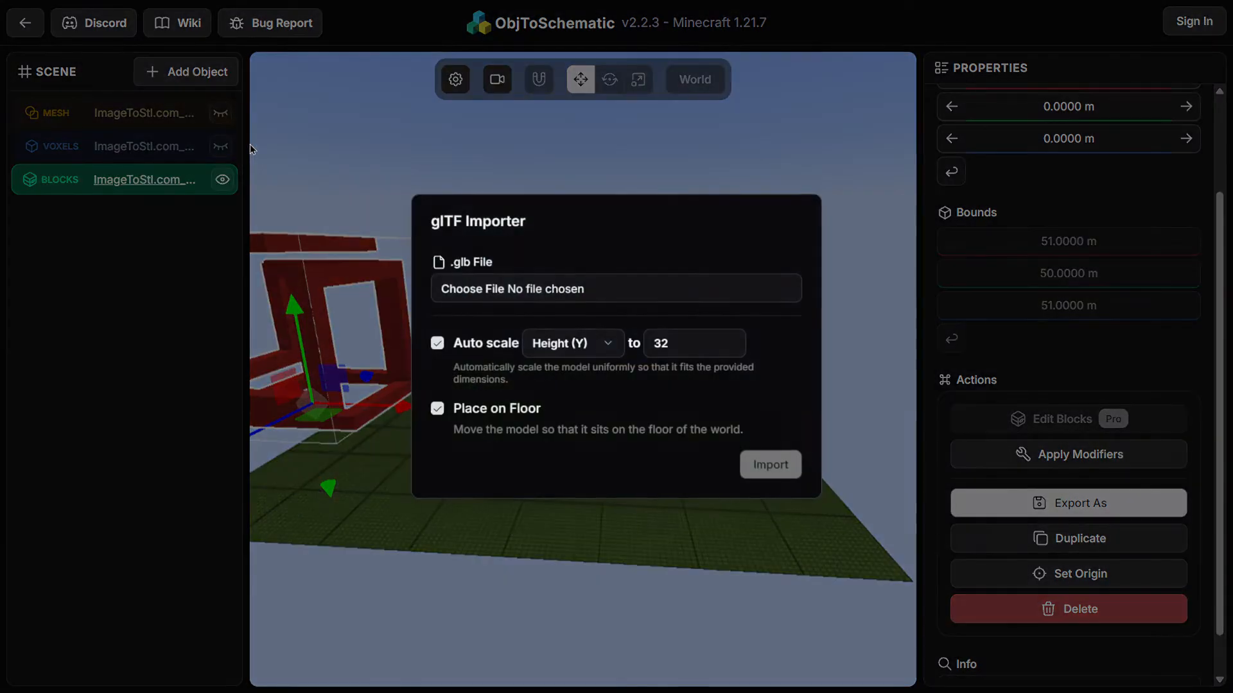
left_click(594, 287)
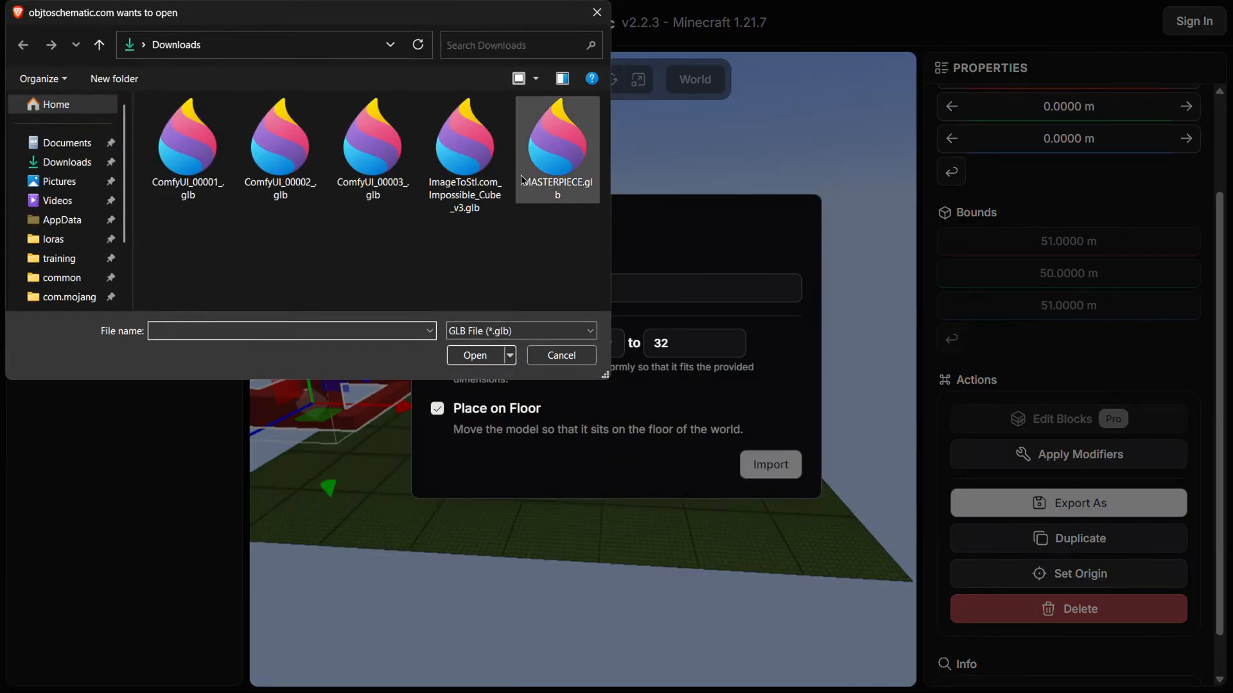
double_click(545, 177)
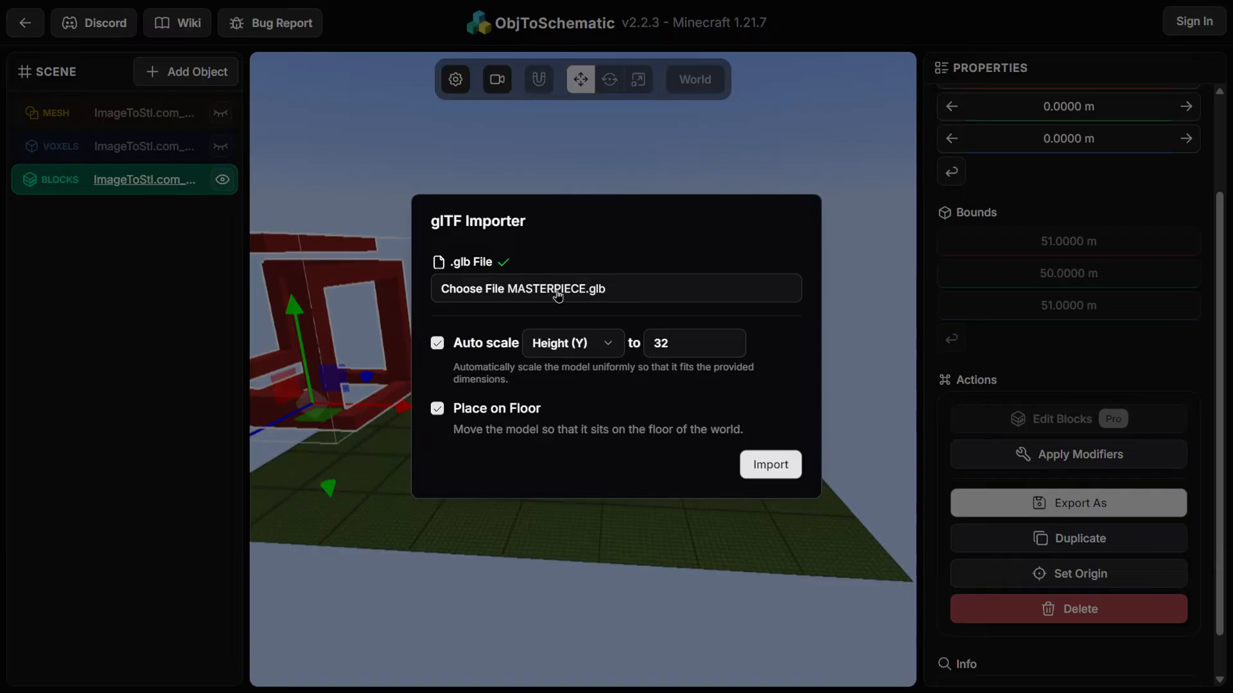
left_click(600, 347)
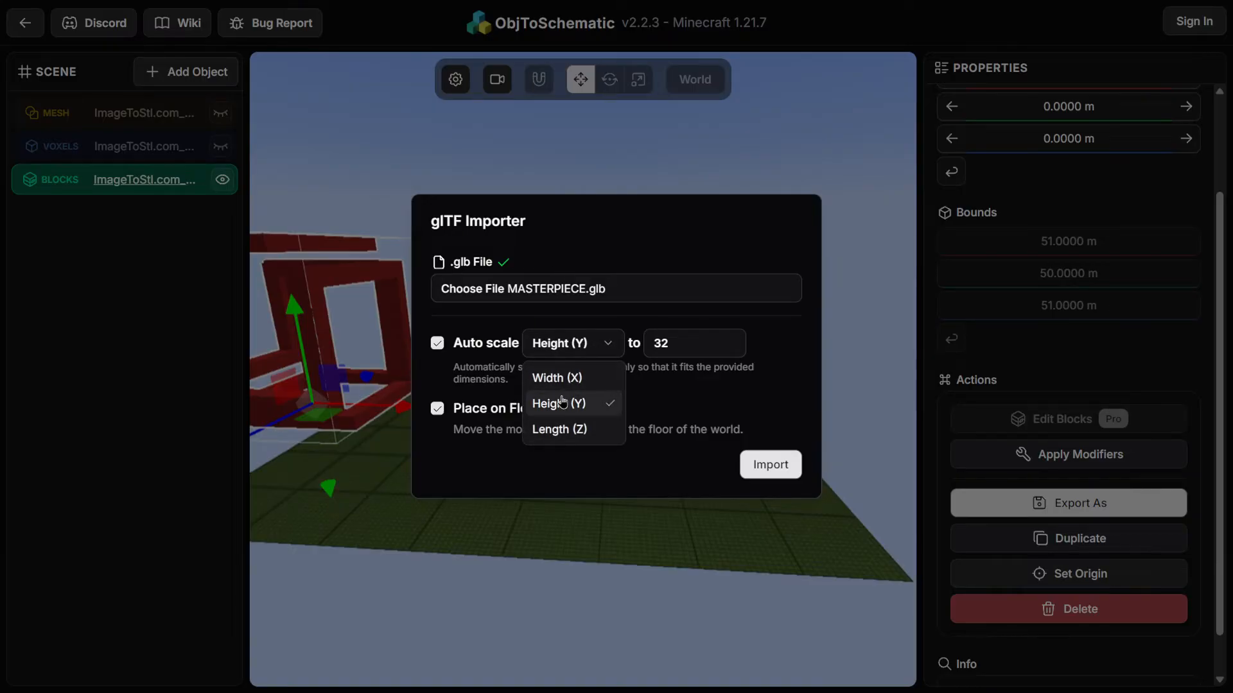
left_click(690, 349)
left_click(663, 345)
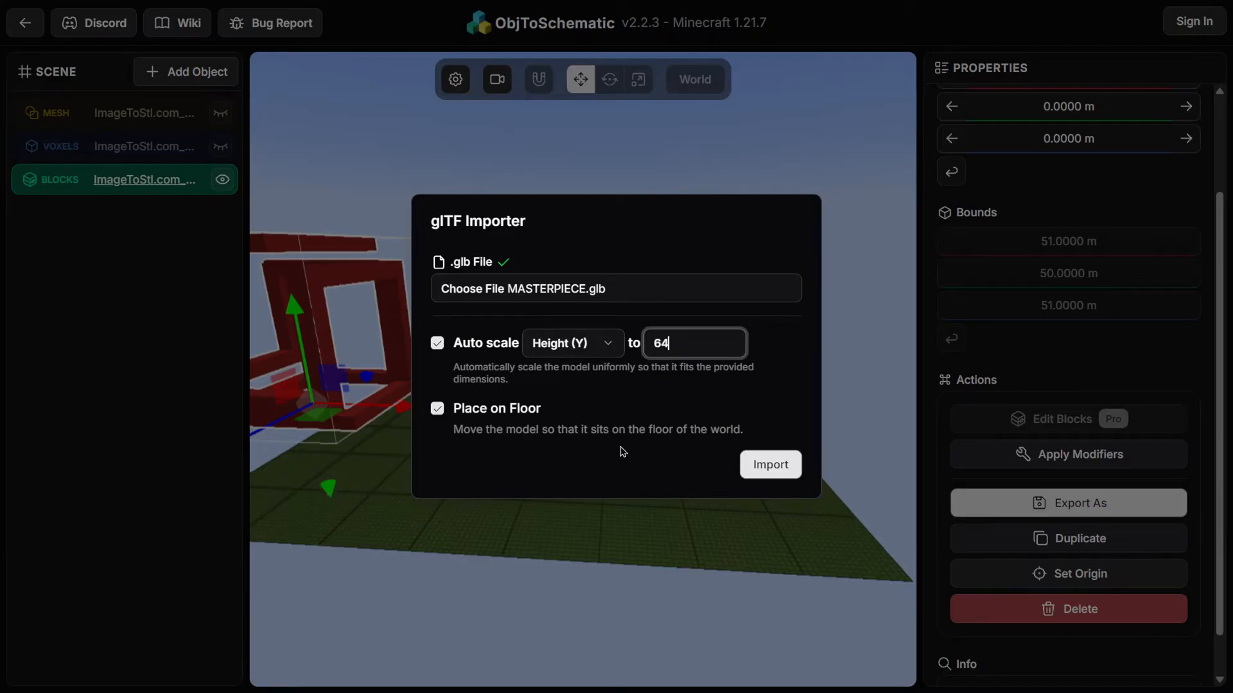
left_click(768, 466)
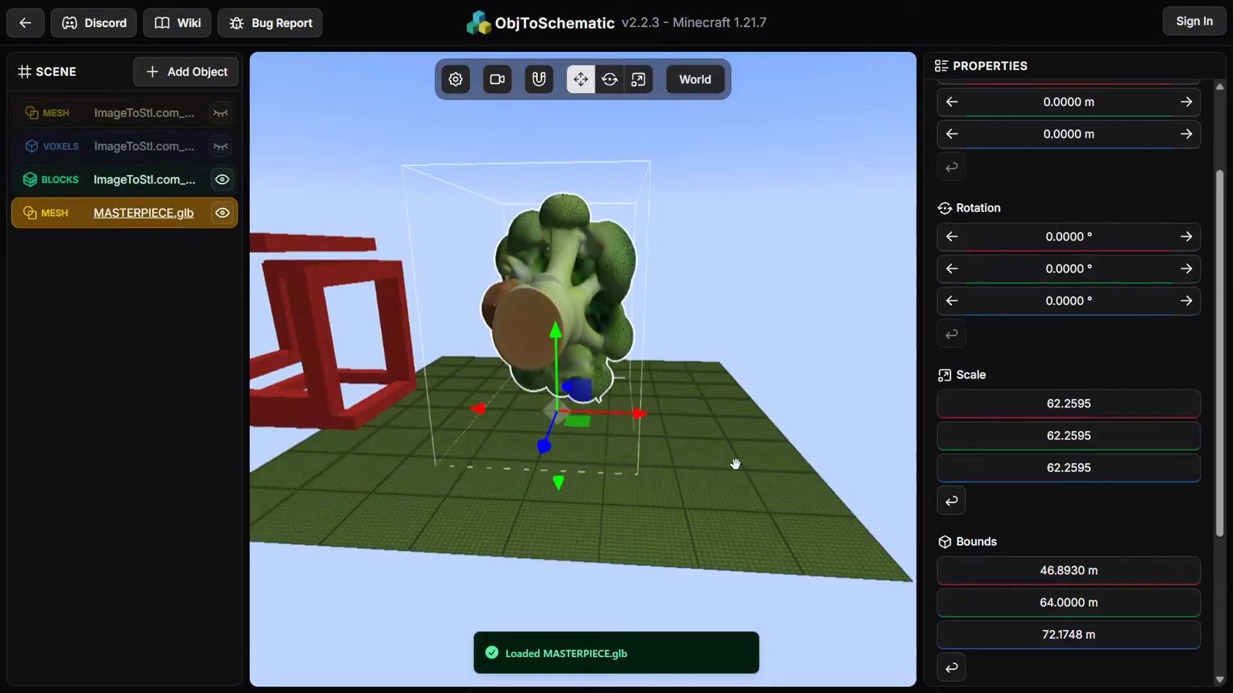
Rotate the broccoli mesh upright to 90° on X and -90° on Z
left_click_drag(666, 454, 843, 487)
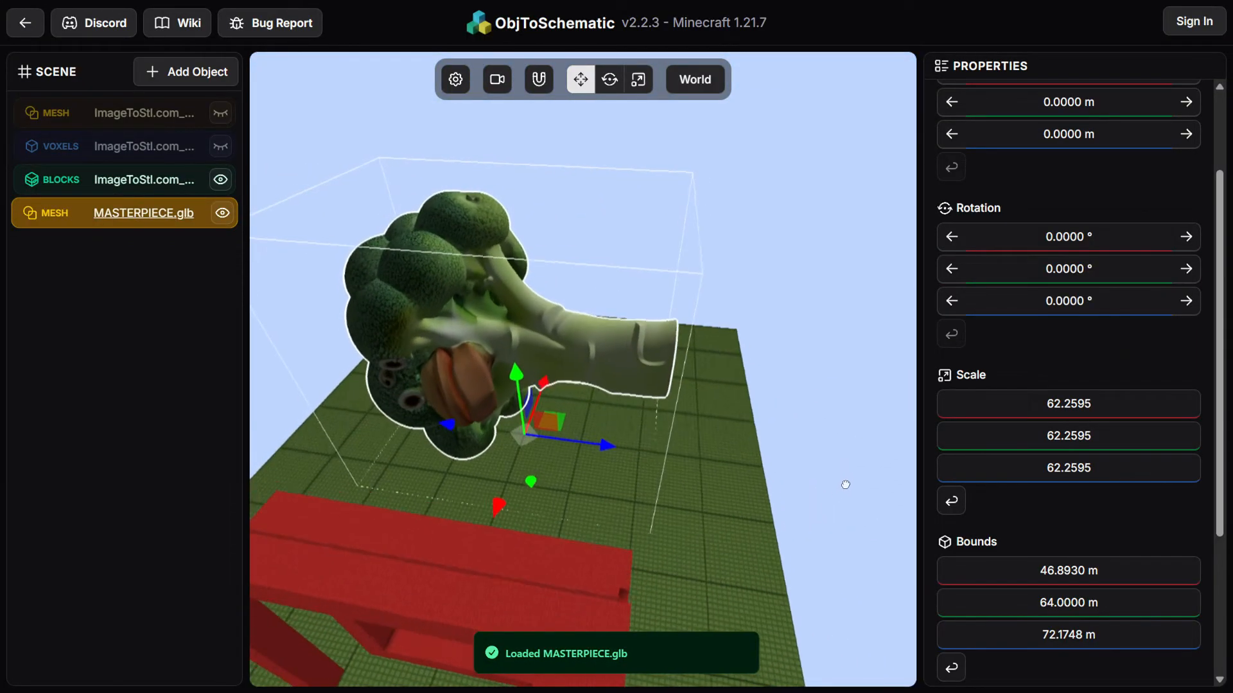
left_click(609, 79)
left_click_drag(480, 355, 598, 481)
left_click_drag(753, 469, 544, 224)
key("w")
left_click_drag(472, 283, 385, 298)
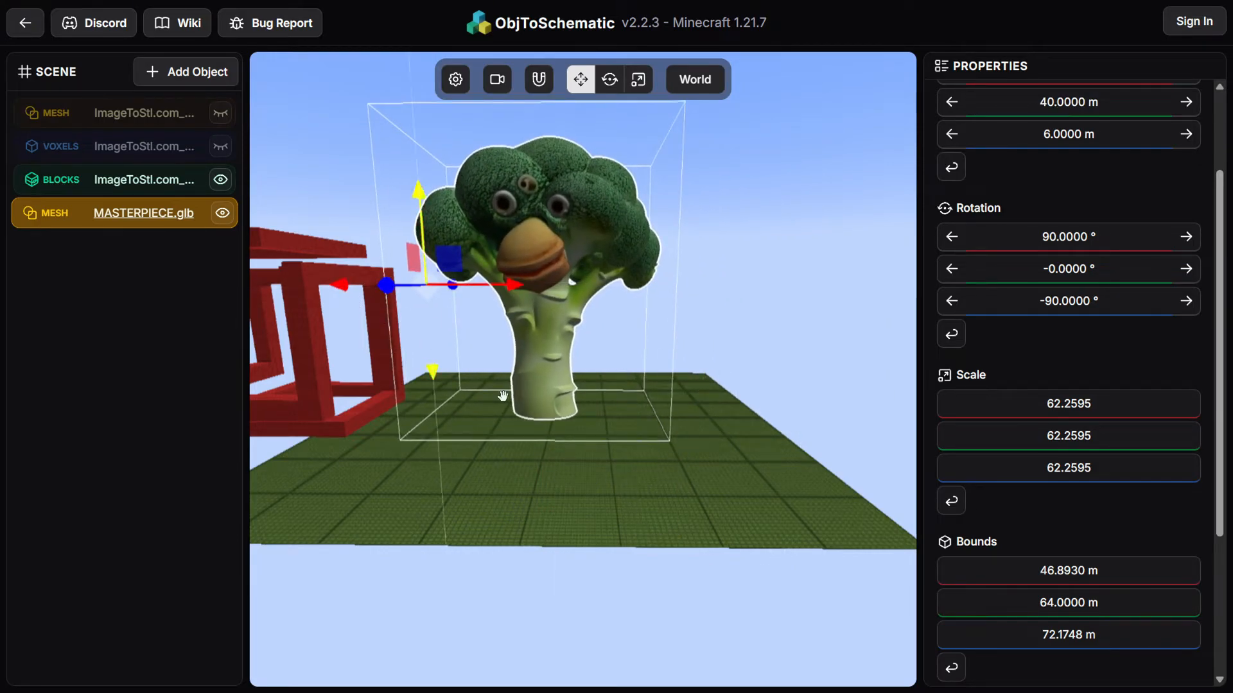
left_click_drag(467, 375, 734, 510)
Start voxel generation for the broccoli mesh using the Triplane Rasteriser algorithm
scroll(1068, 363, "down", 3)
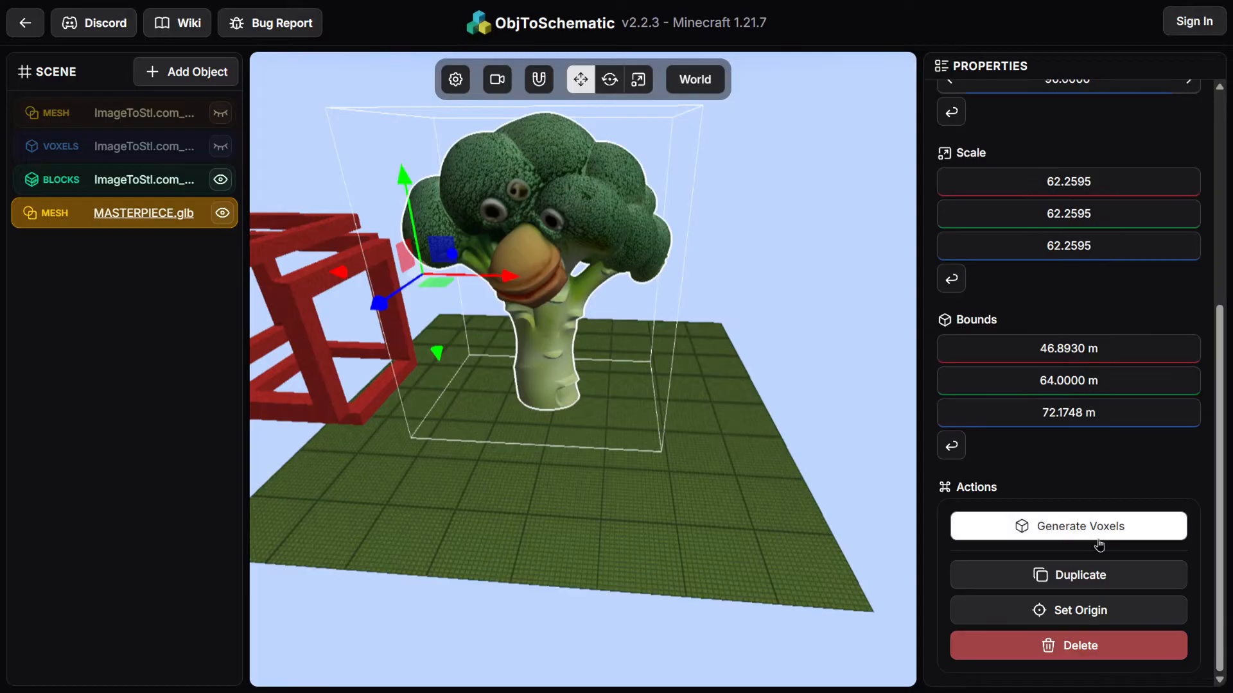
left_click(1099, 540)
left_click(156, 319)
left_click(276, 322)
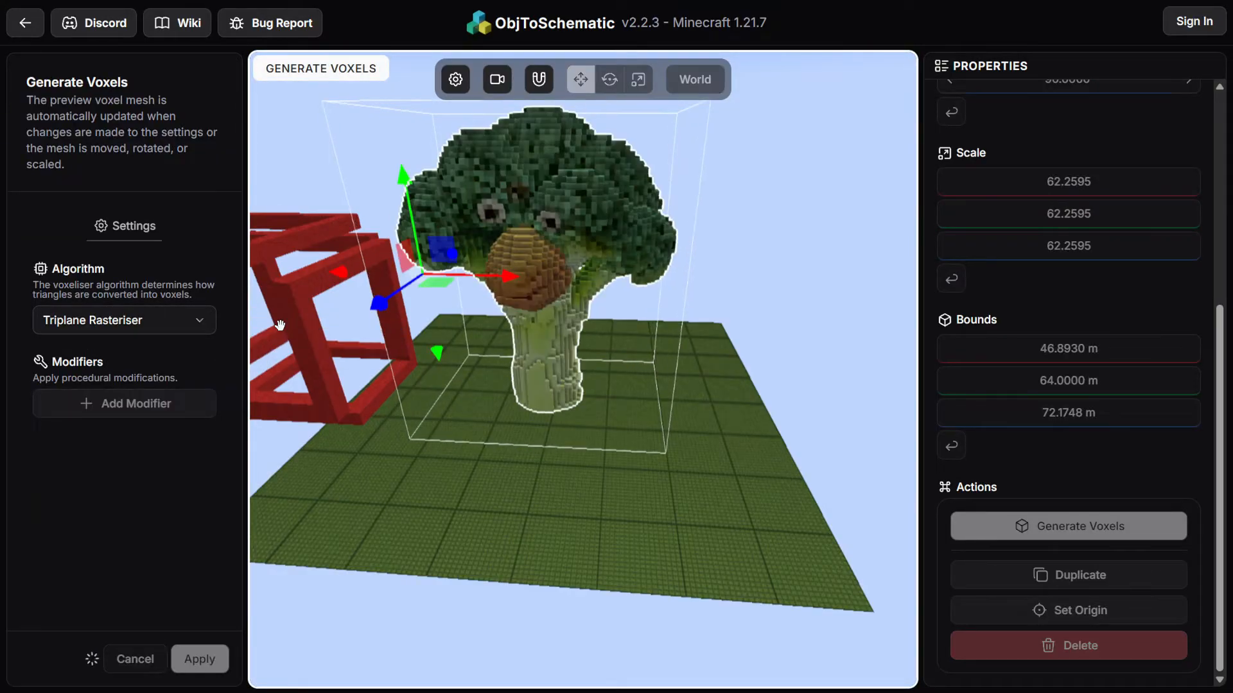
Try the Triplane Raycast voxeliser algorithm, then switch back to Triplane Rasteriser
left_click(172, 322)
left_click(259, 350)
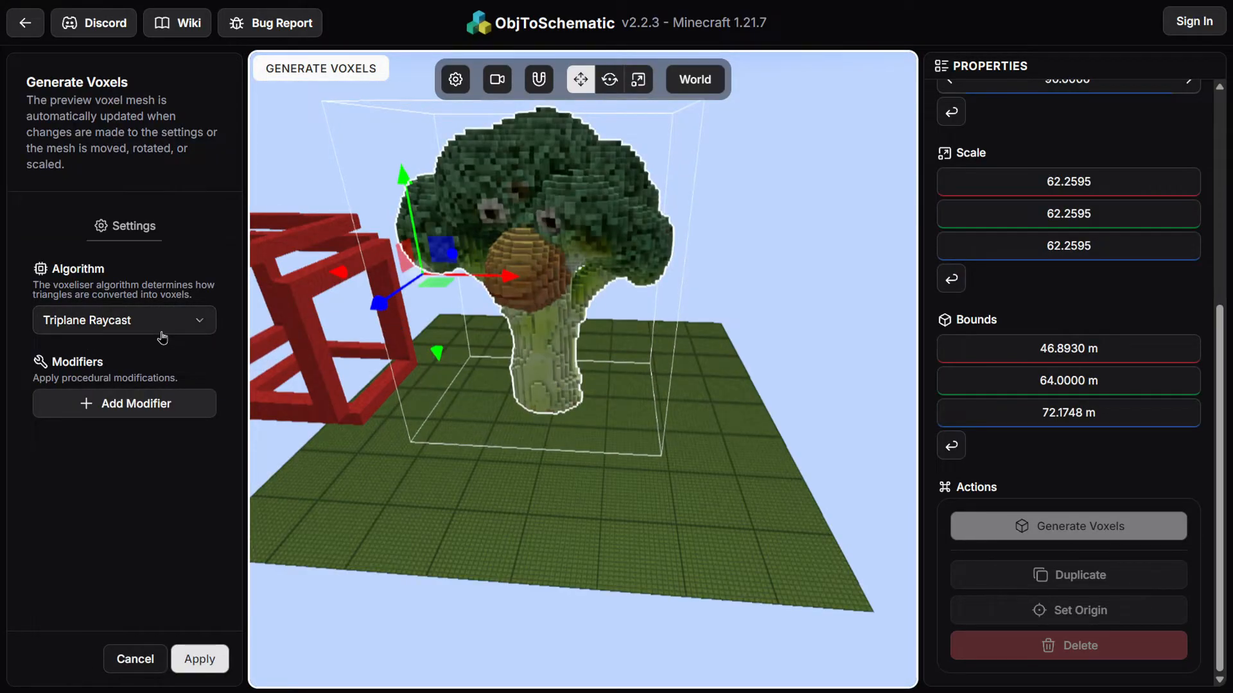
left_click(160, 326)
left_click(276, 322)
Add a Dithering voxel modifier, adjust its magnitude, and remove it again
left_click_drag(524, 356, 468, 473)
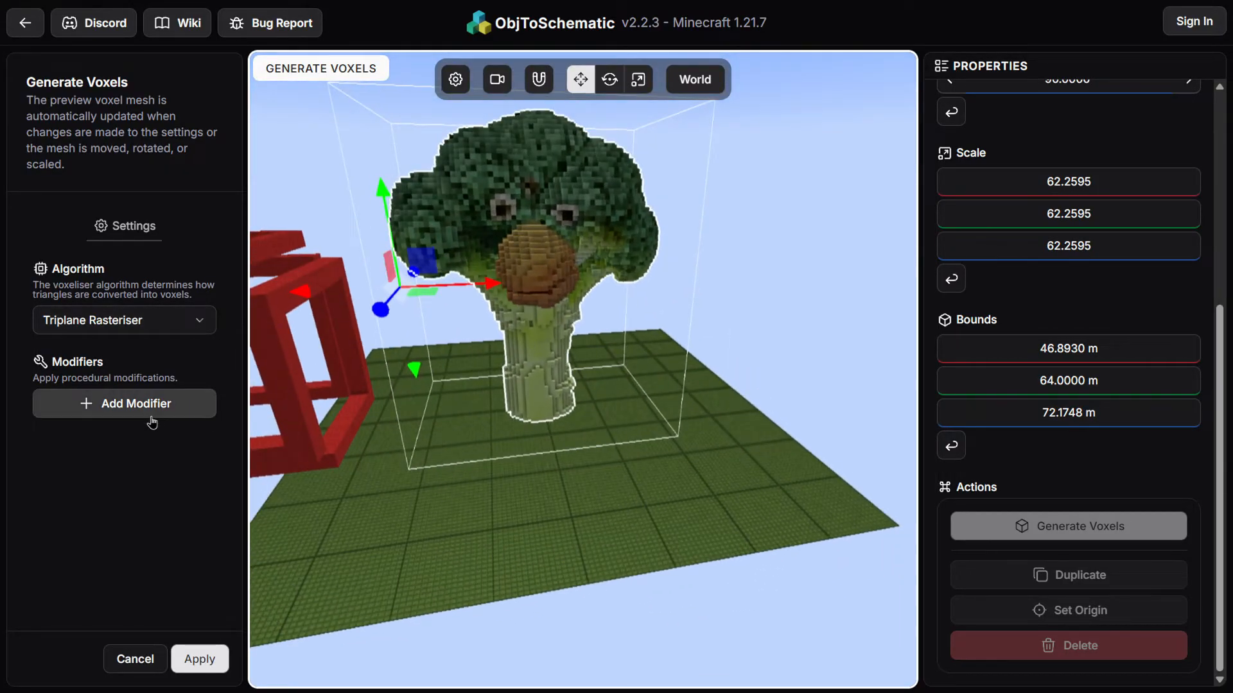
left_click(183, 404)
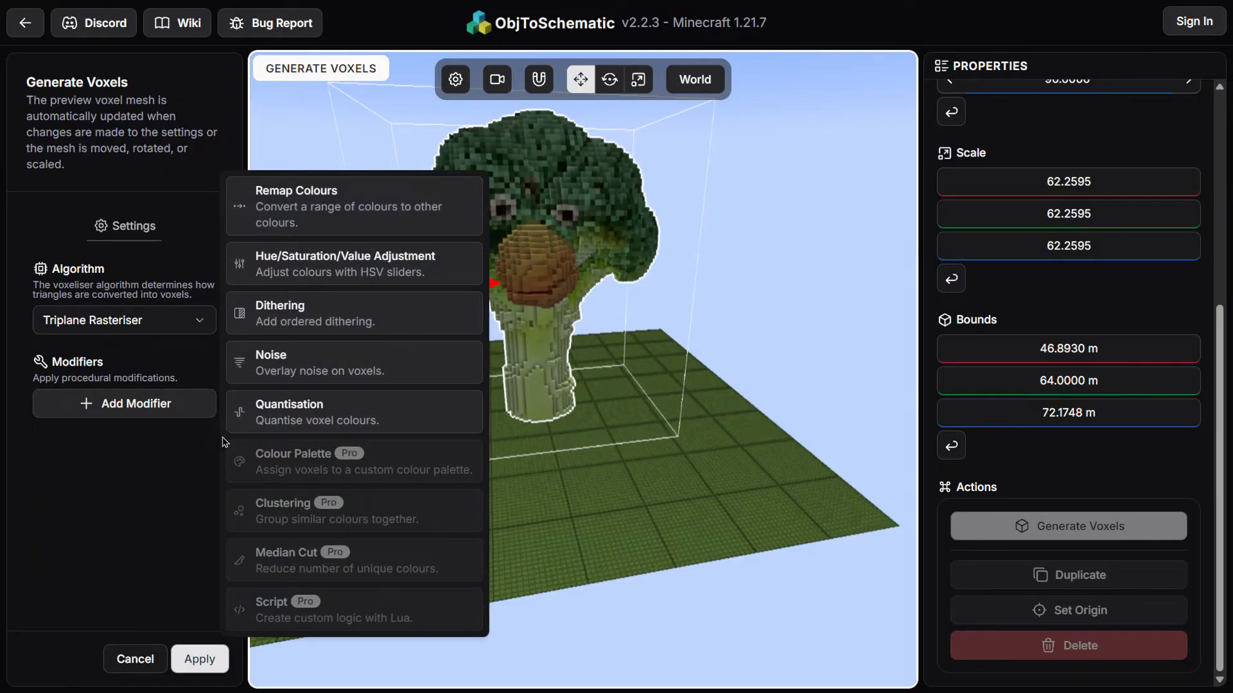
left_click(276, 322)
mouse_move(666, 445)
left_mouse_down()
mouse_move(550, 426)
mouse_move(682, 441)
left_mouse_up()
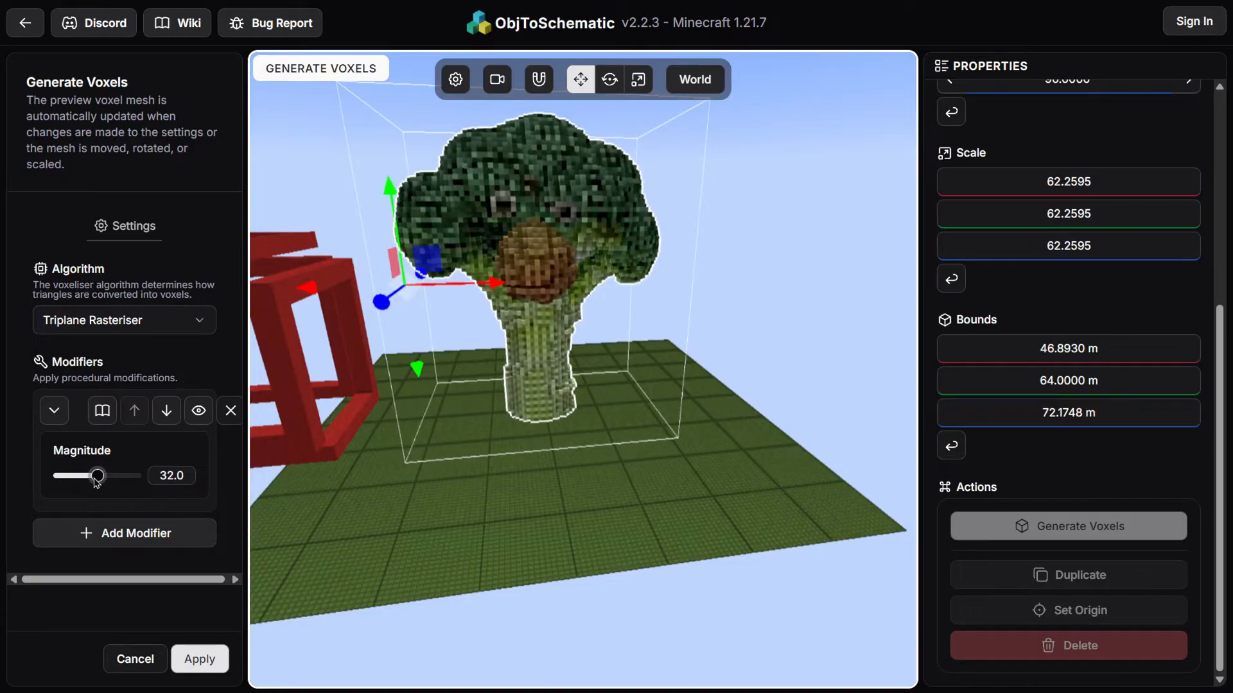
left_click_drag(79, 478, 123, 480)
left_click(230, 410)
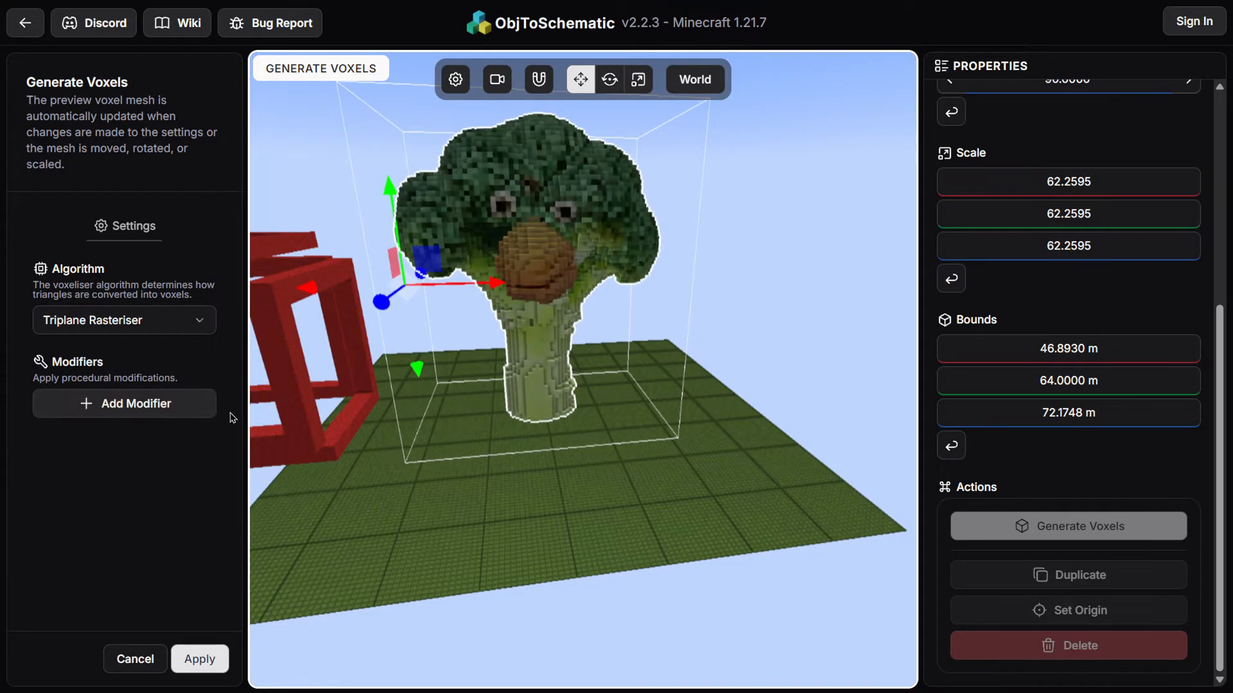
Add a Noise voxel modifier and adjust its scale and magnitude sliders
left_click(184, 402)
left_click(331, 359)
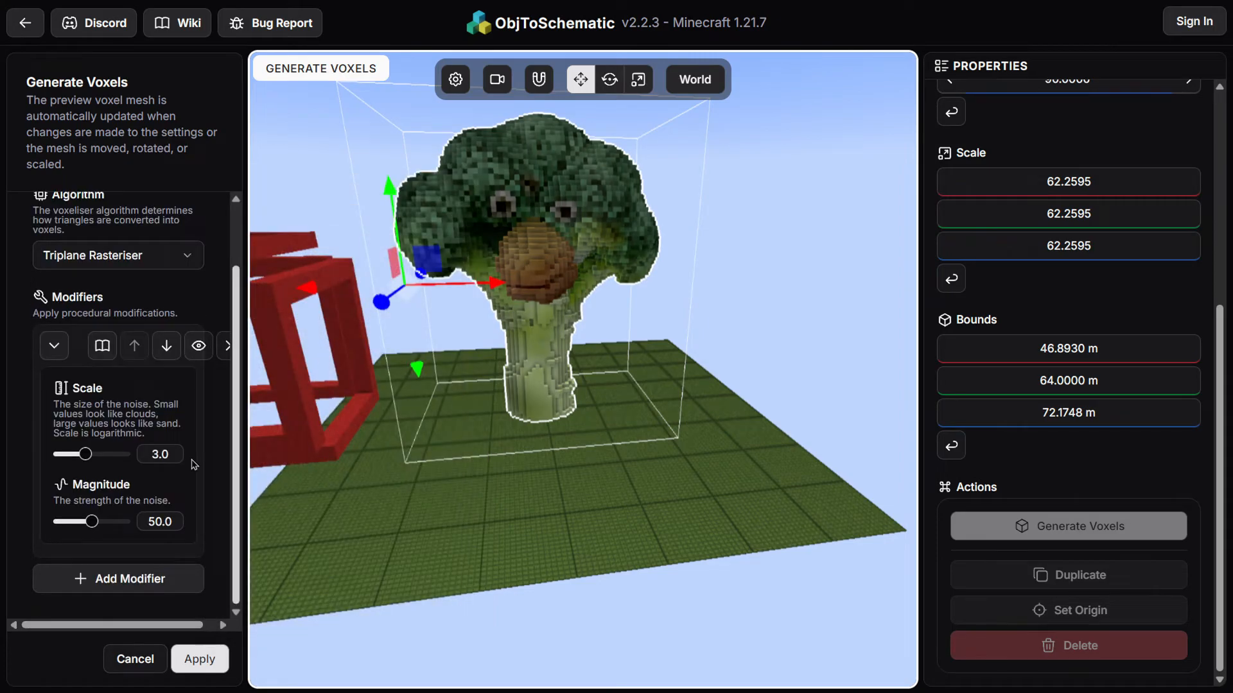
left_click_drag(85, 454, 118, 455)
left_click_drag(89, 522, 55, 522)
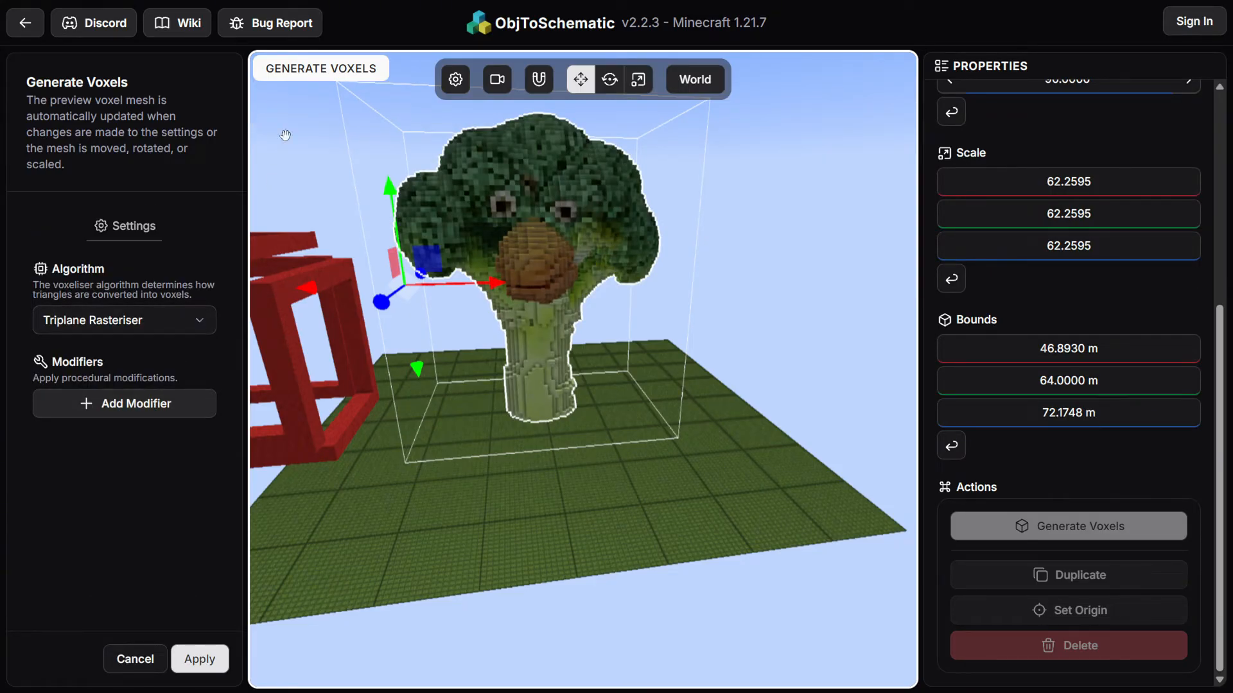
Apply the voxels and generate blocks for the broccoli with the current palette and Replace all modifier
left_click(200, 659)
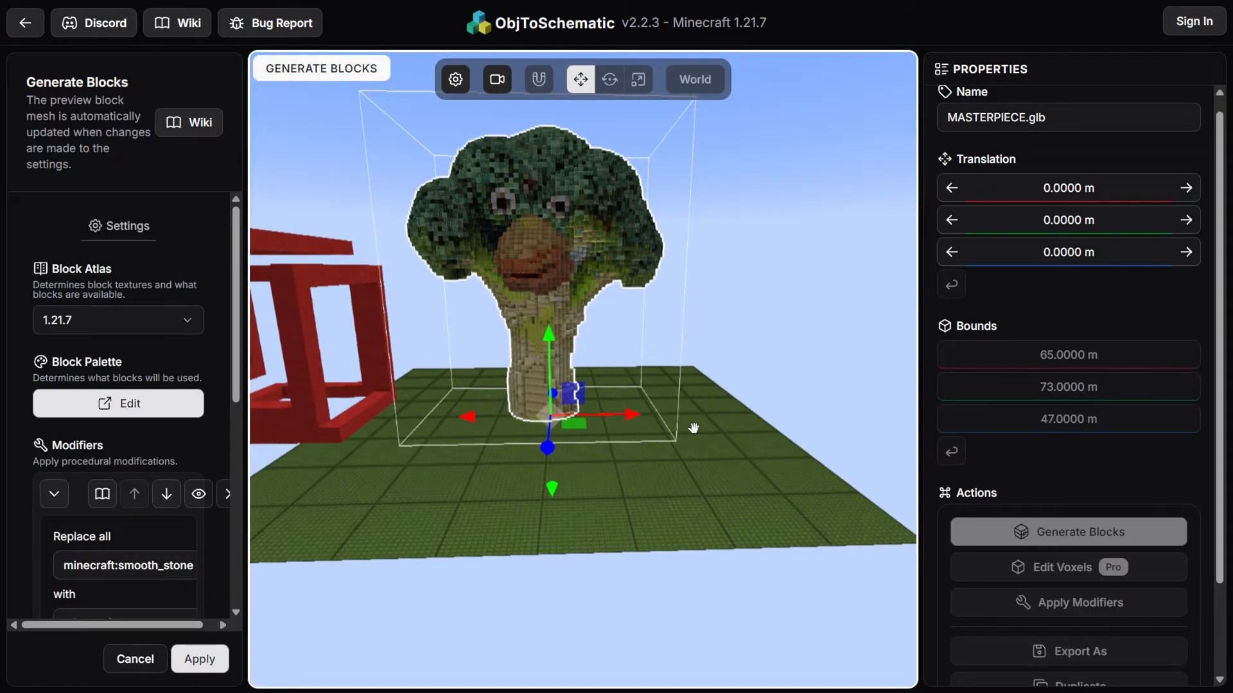
left_click_drag(789, 222, 745, 237)
right_click_drag(745, 237, 795, 355)
left_click_drag(795, 355, 697, 432)
scroll(640, 486, "up", 5)
left_click_drag(691, 550, 733, 482)
mouse_move(494, 608)
left_mouse_down()
mouse_move(473, 514)
mouse_move(498, 592)
left_mouse_up()
scroll(591, 594, "down", 5)
left_click_drag(785, 668, 776, 621)
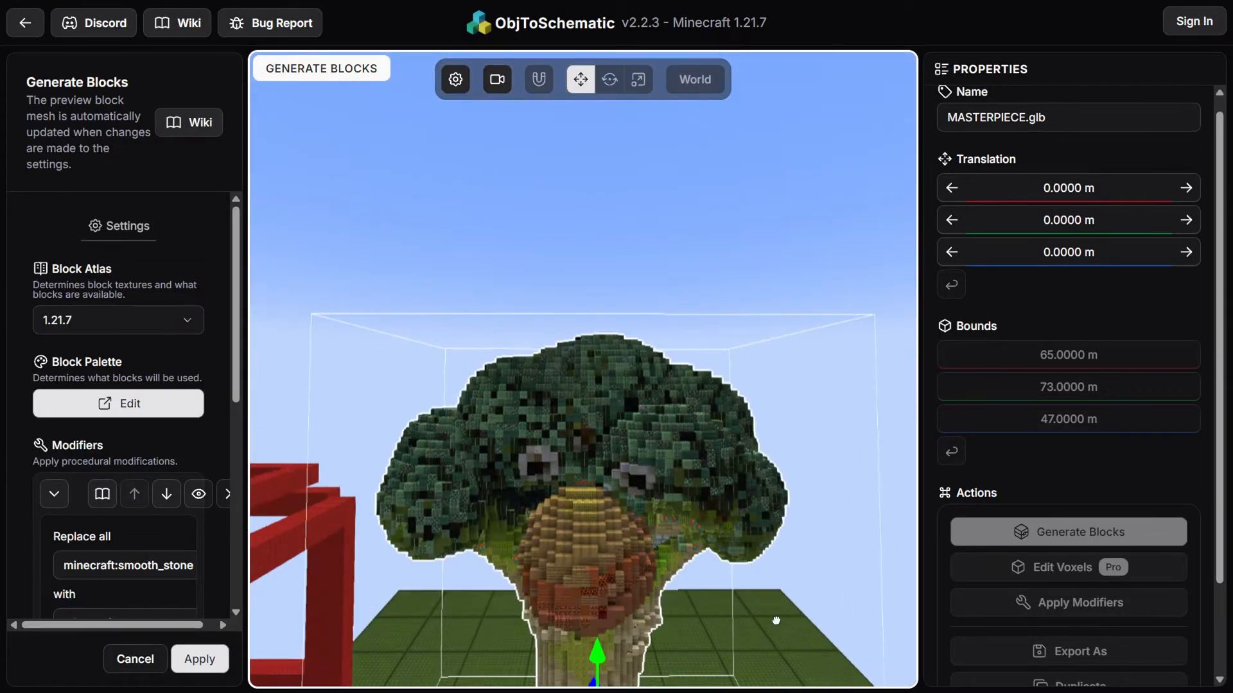
right_click_drag(787, 646, 749, 497)
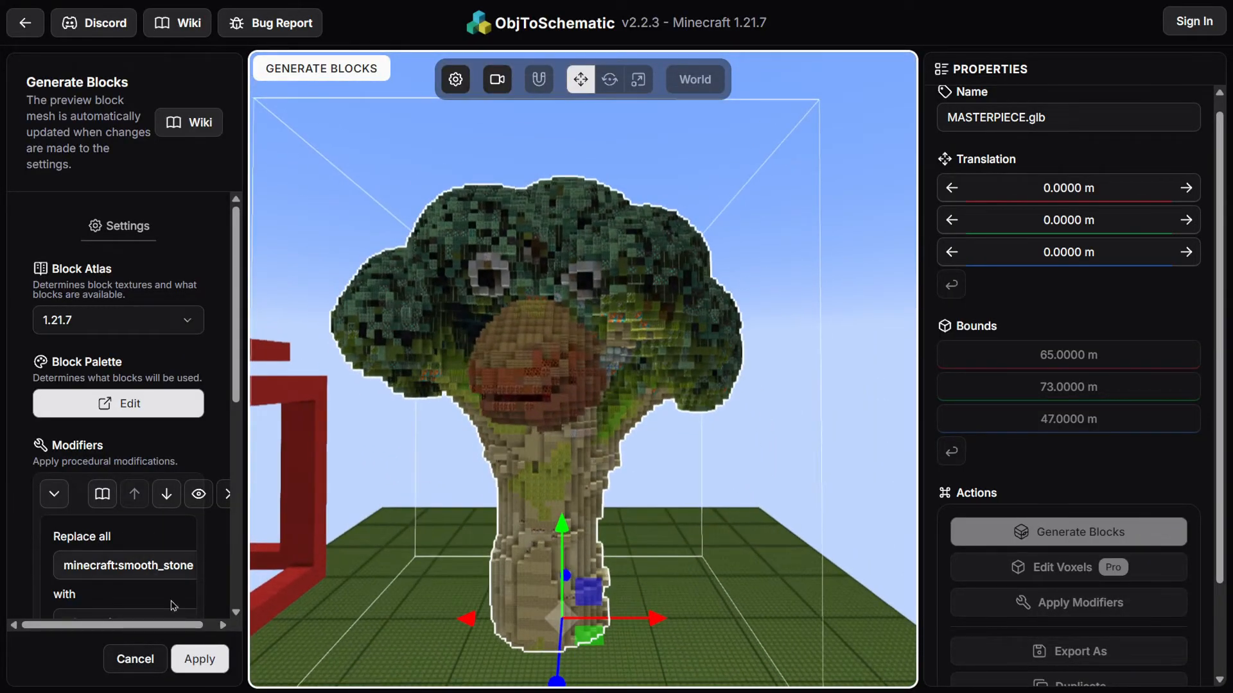
left_click(199, 659)
Export the broccoli blocks as a Litematica (.litematic) file named MASTERPIECE.glb and save it to Downloads
left_click(1022, 617)
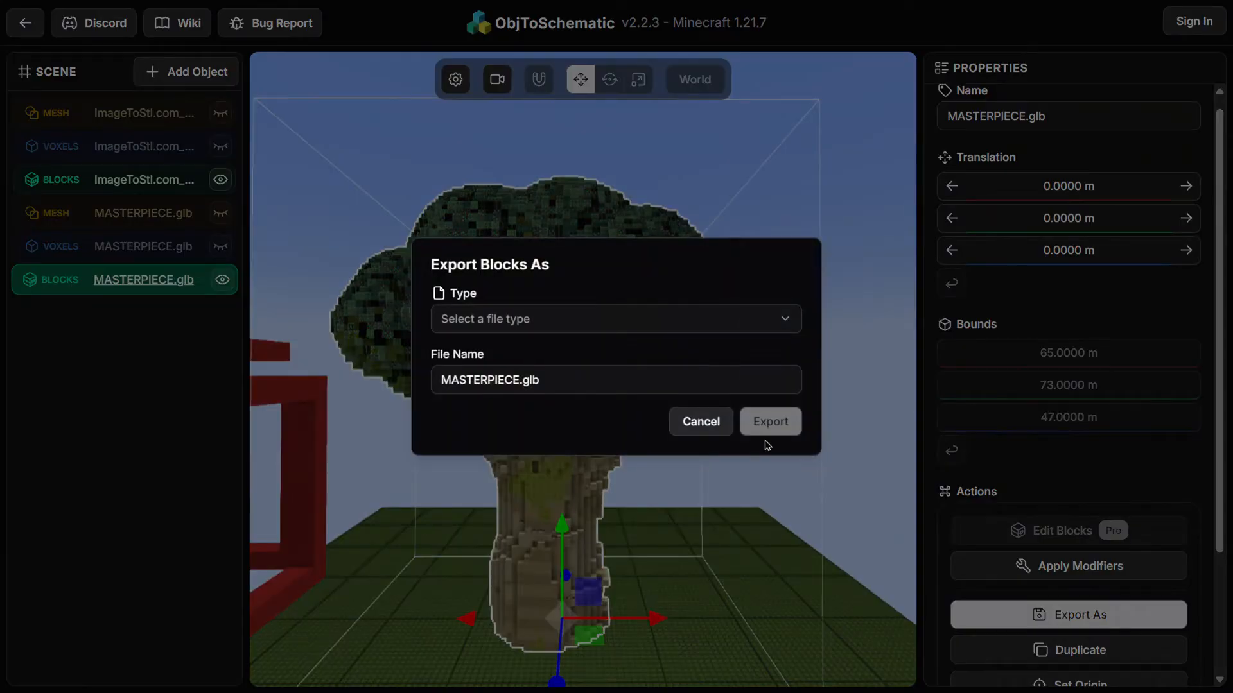
left_click(573, 323)
left_click(503, 357)
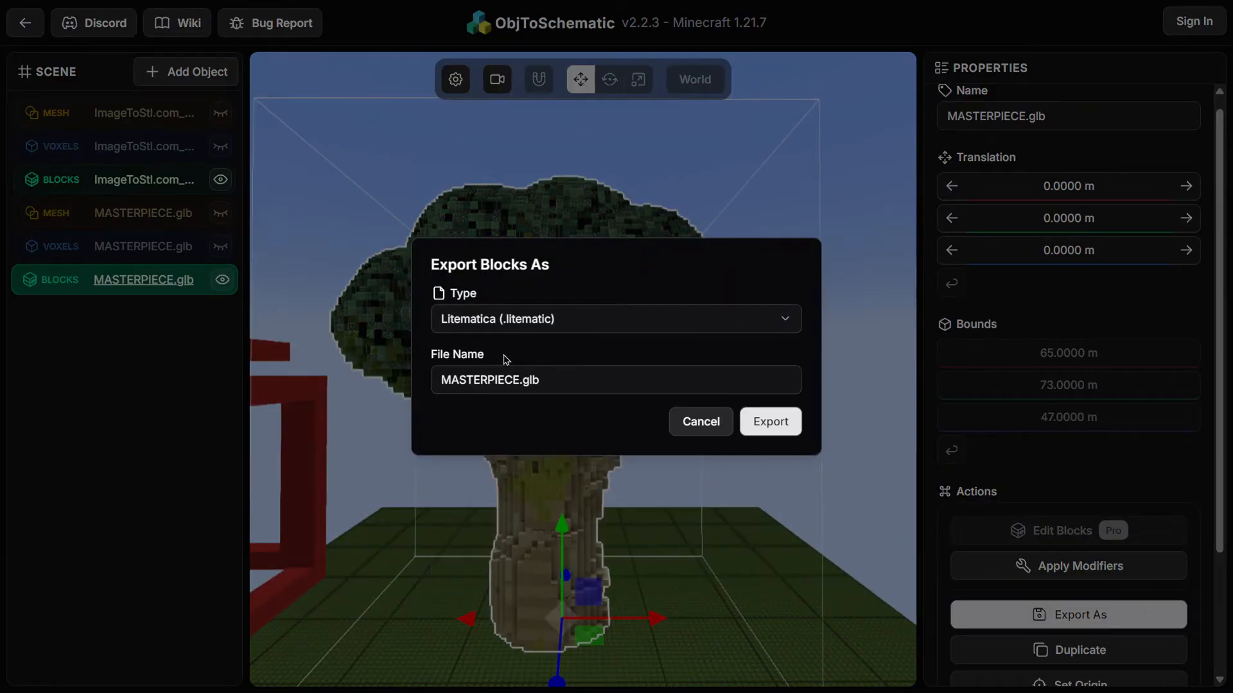
left_click_drag(589, 390, 388, 374)
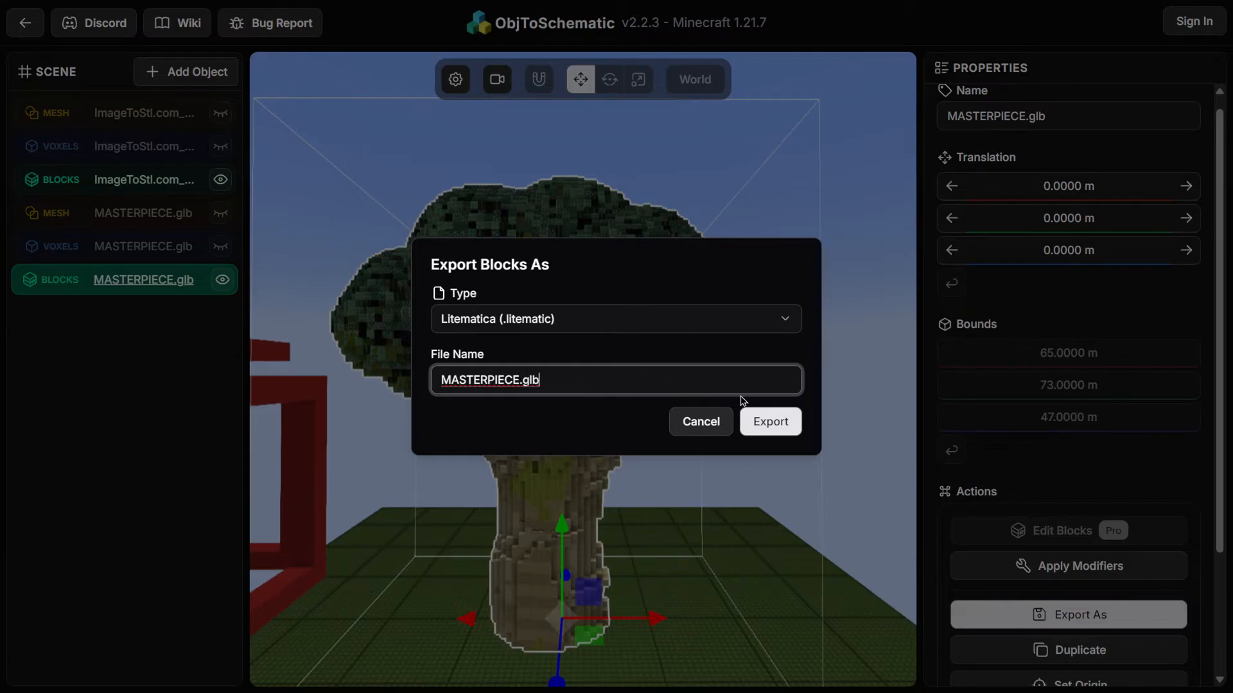
left_click(780, 425)
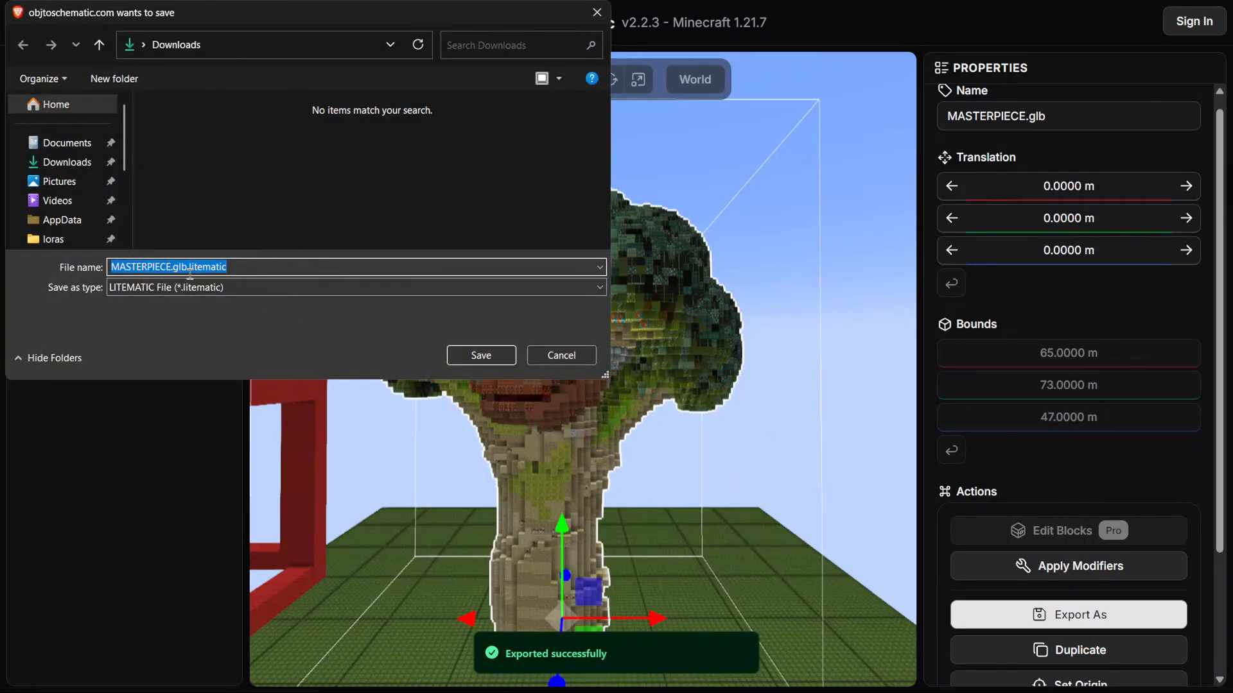
left_click(481, 355)
Move the broccoli block model with the gizmo to 4 m up and -62 m along Z
left_click_drag(826, 413, 696, 468)
left_click_drag(563, 491, 503, 399)
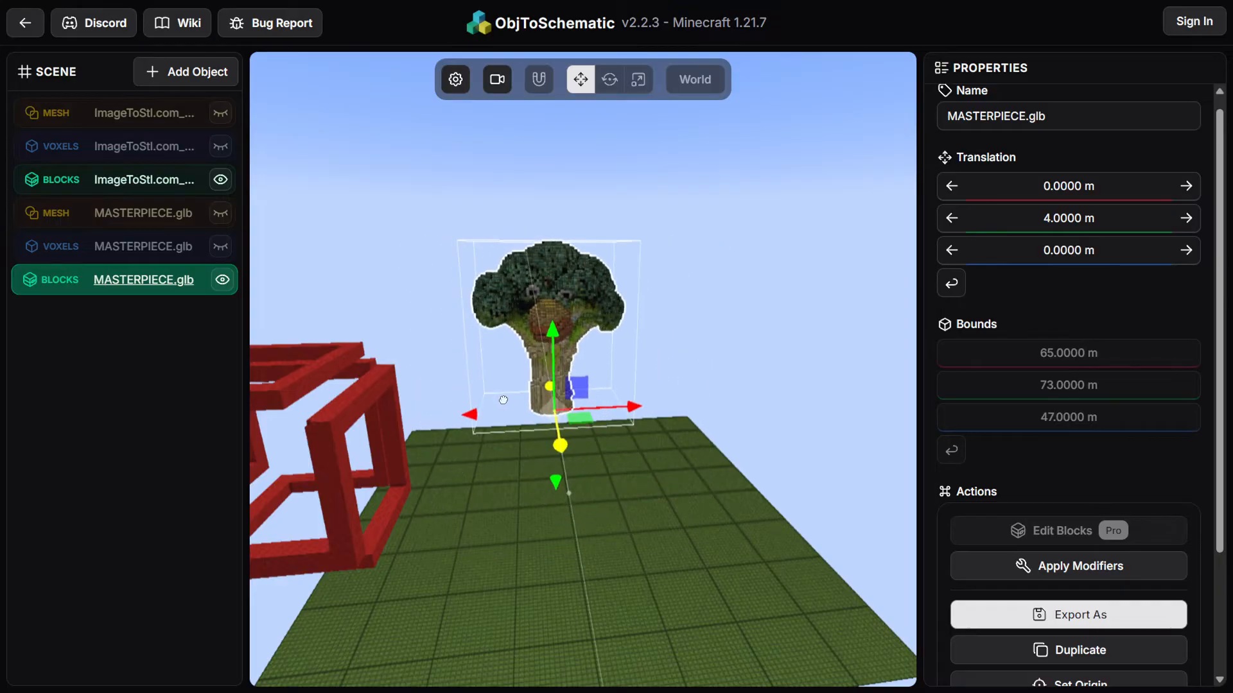
Import ComfyUI_00001_.glb as a glTF model auto-scaled to a height of 64
left_click(209, 70)
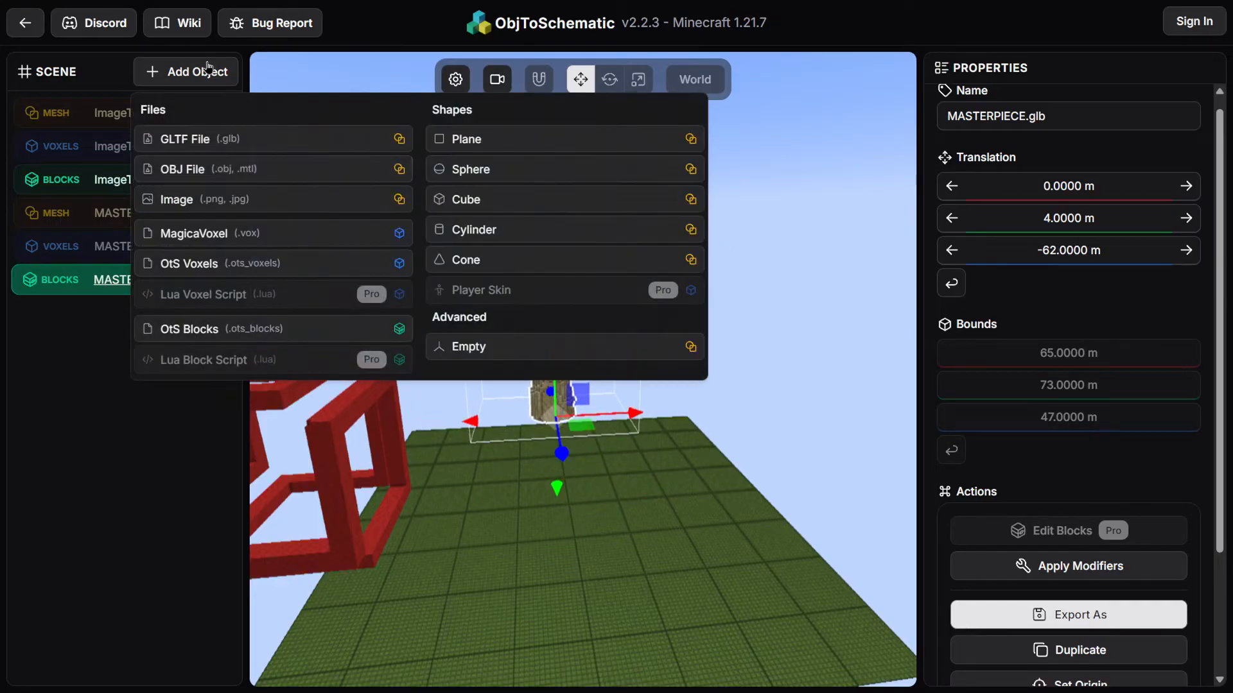
left_click(327, 141)
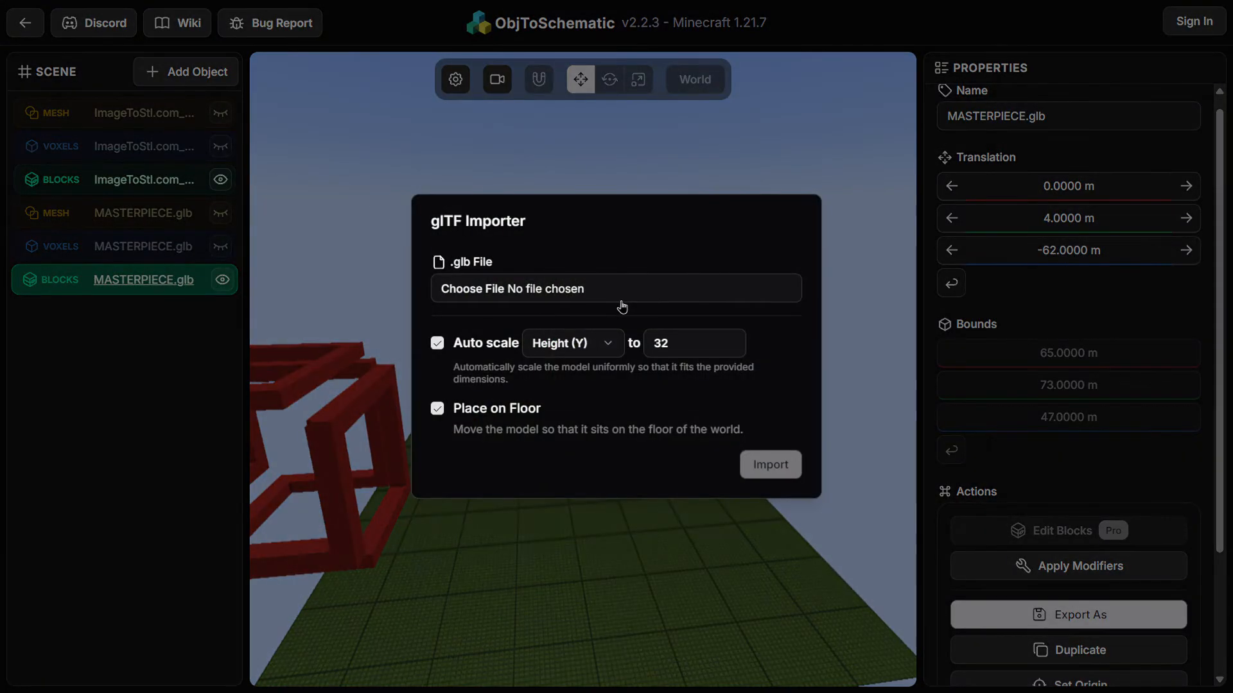
left_click(634, 293)
double_click(192, 144)
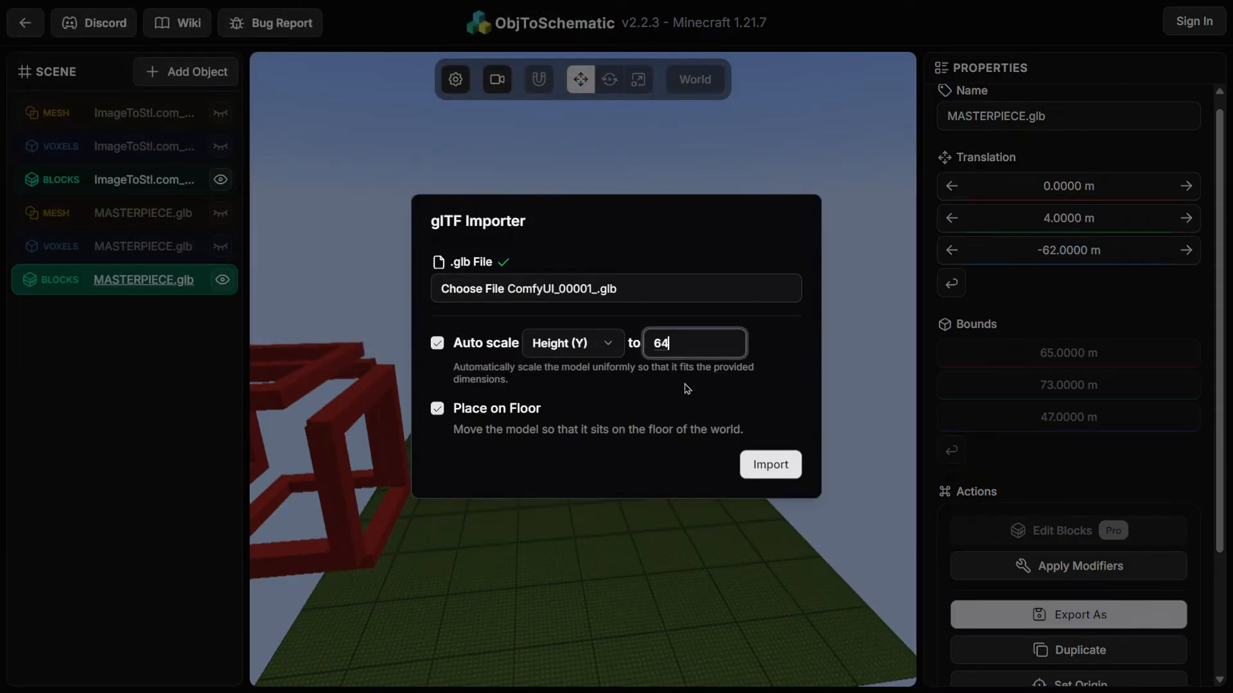
left_click(770, 464)
Start generating voxels for the ComfyUI_00001_ mesh and inspect the voxel preview from several angles
left_click_drag(641, 492, 498, 388)
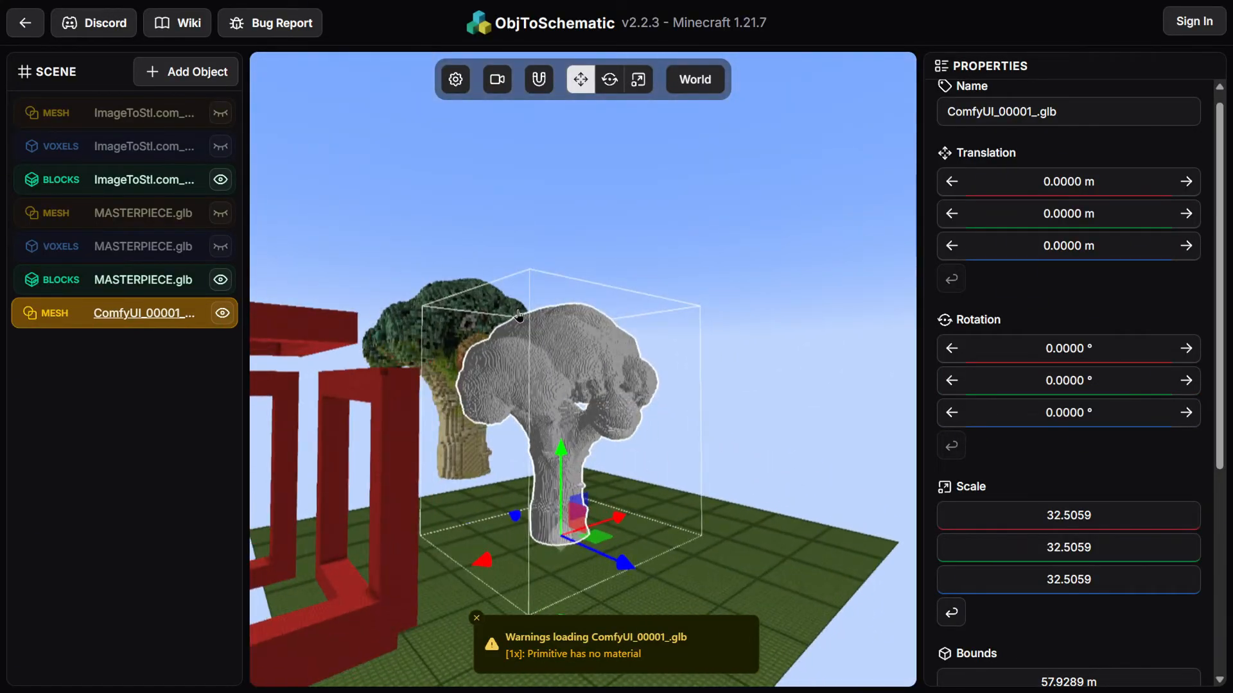
left_click_drag(810, 385, 744, 400)
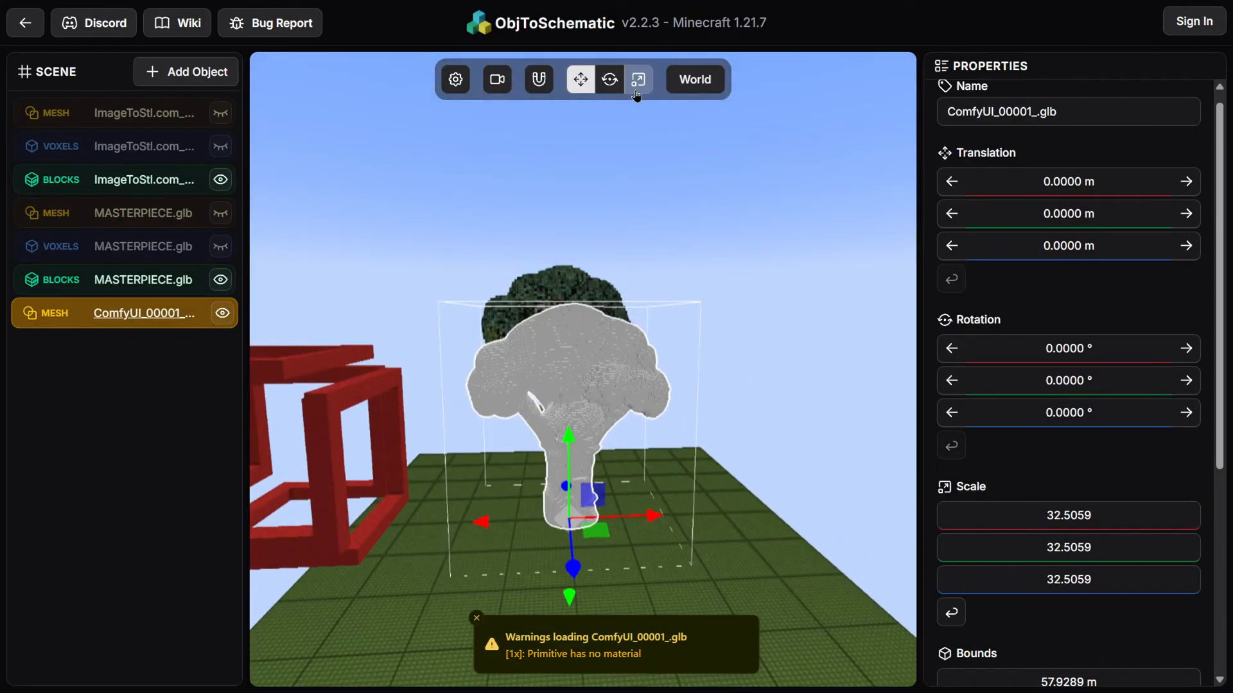
scroll(996, 610, "down", 5)
left_click(970, 527)
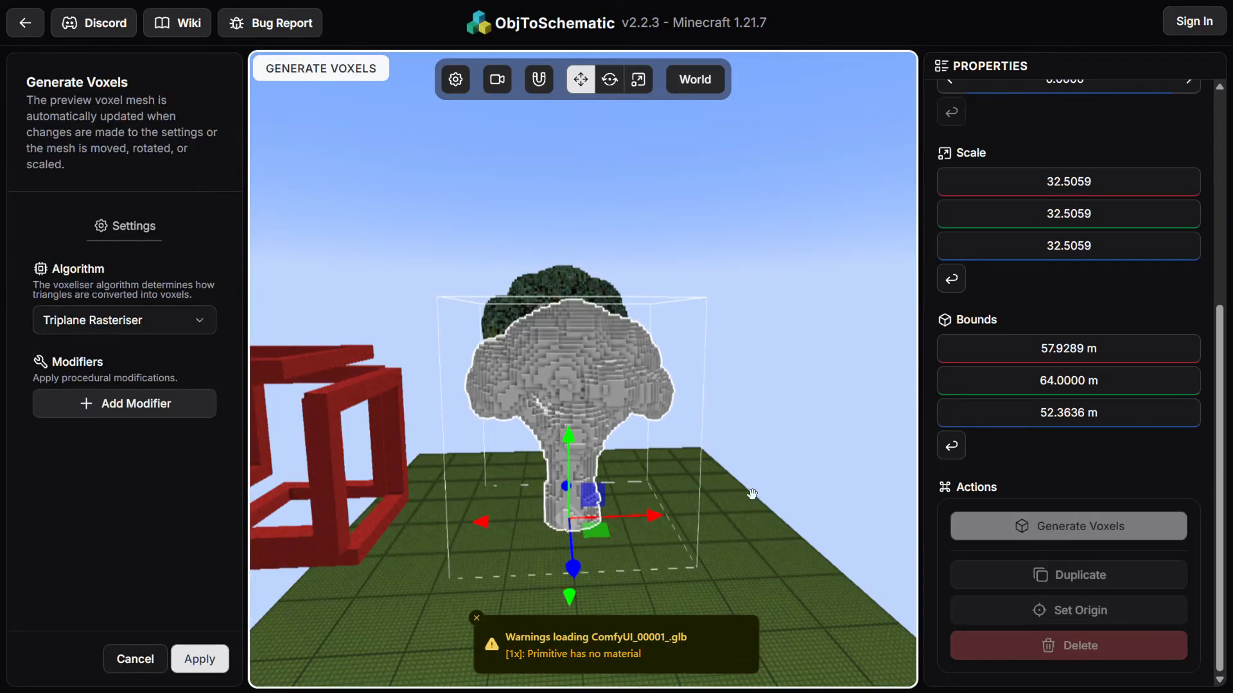
left_click_drag(676, 434, 736, 384)
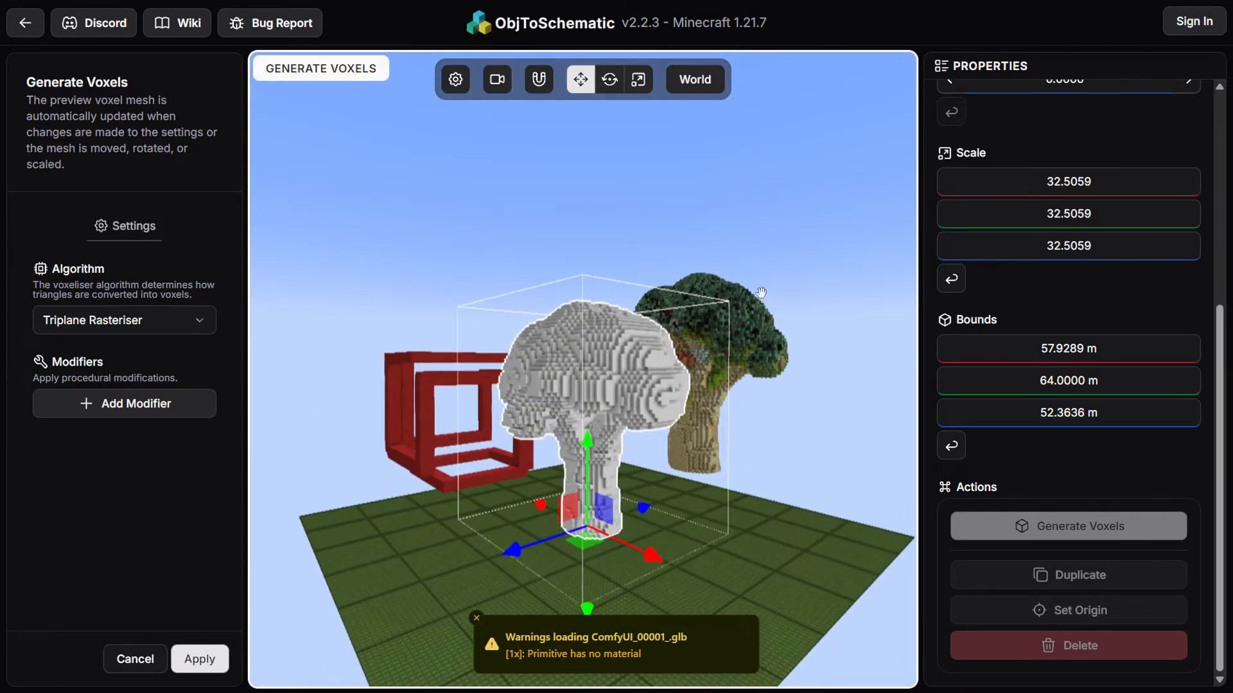
left_click_drag(721, 426, 809, 457)
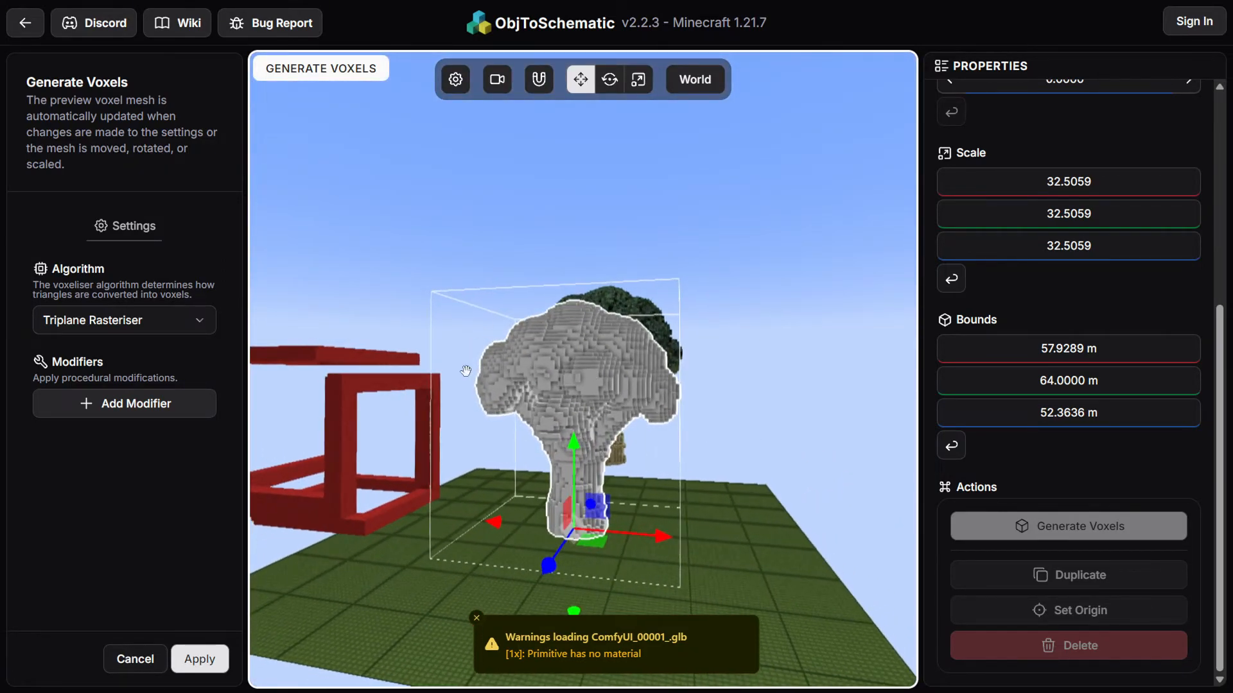
left_click_drag(523, 393, 565, 417)
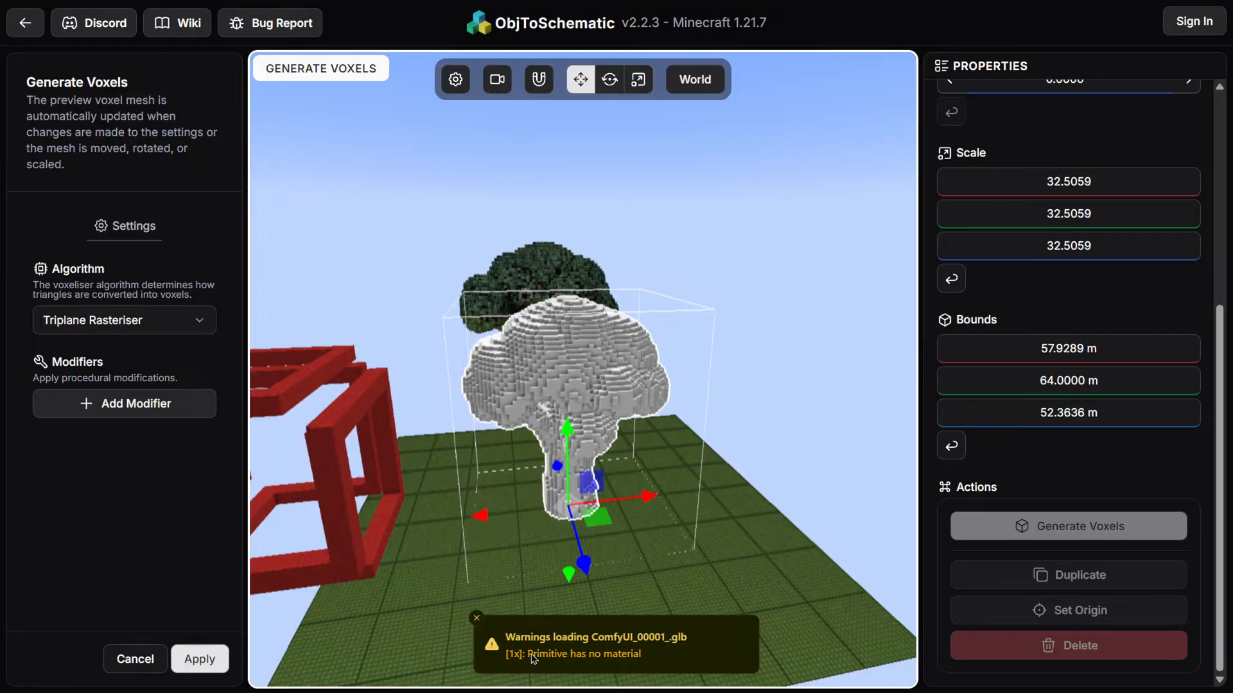
left_click(635, 654)
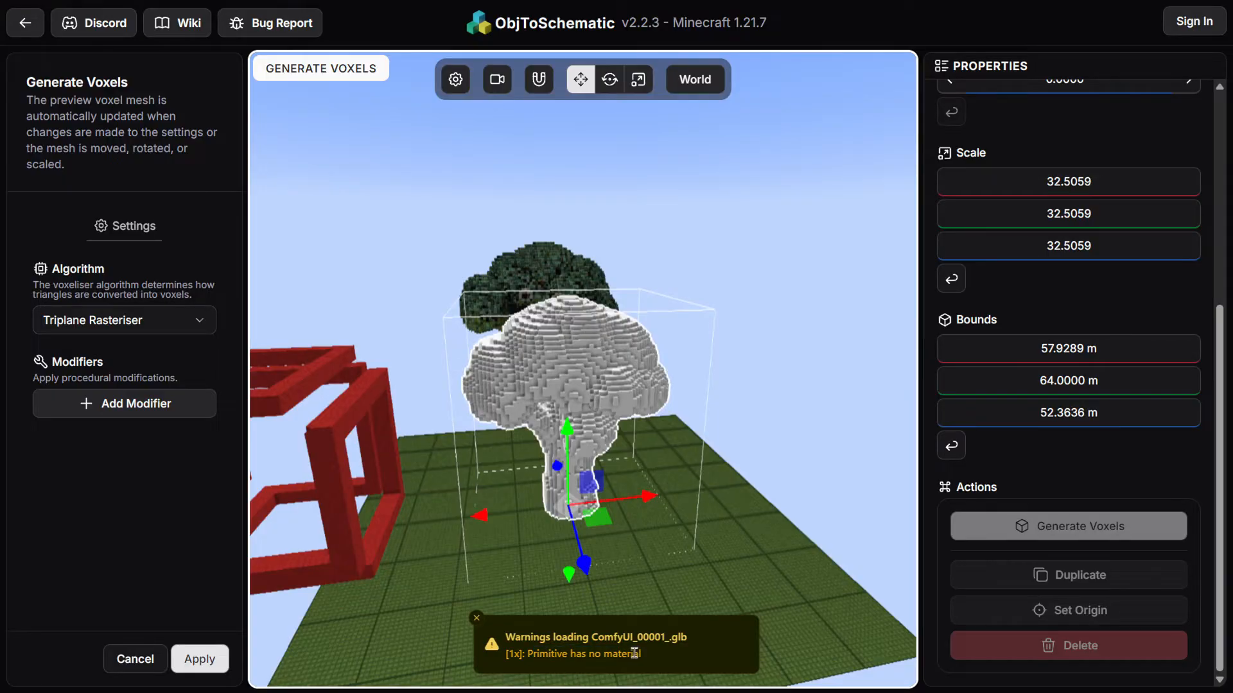
left_click(477, 620)
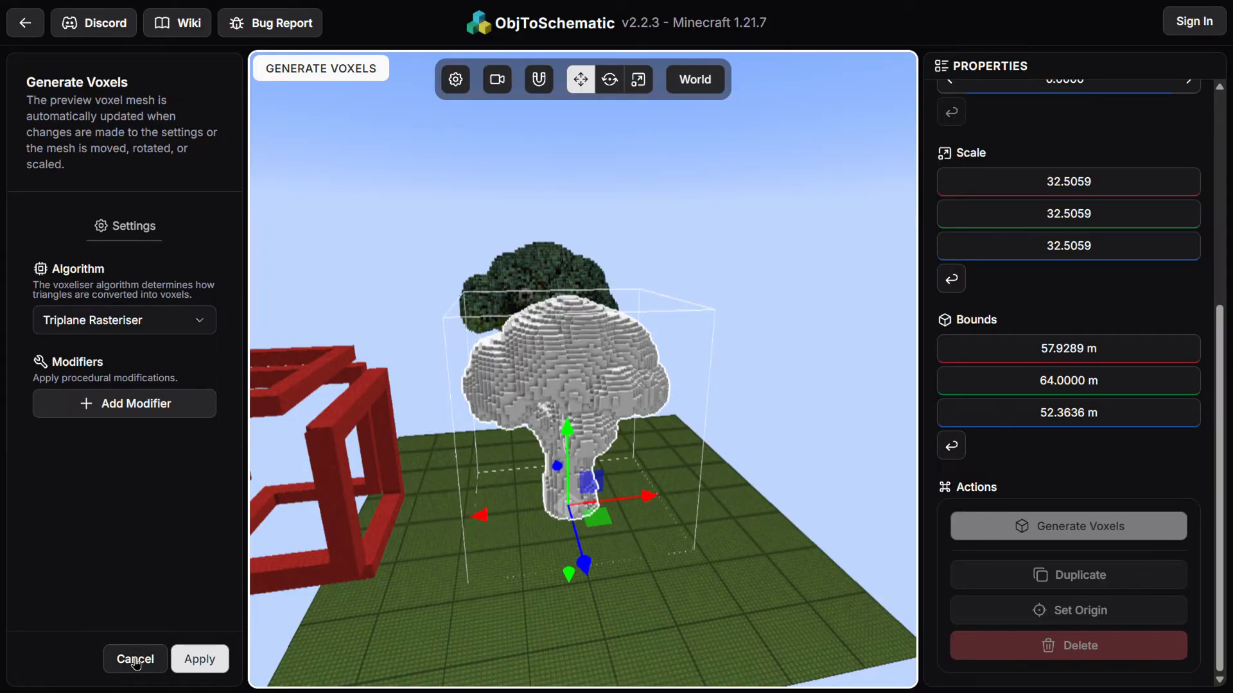
Cancel voxel generation and delete the ComfyUI_00001_ mesh
left_click(135, 659)
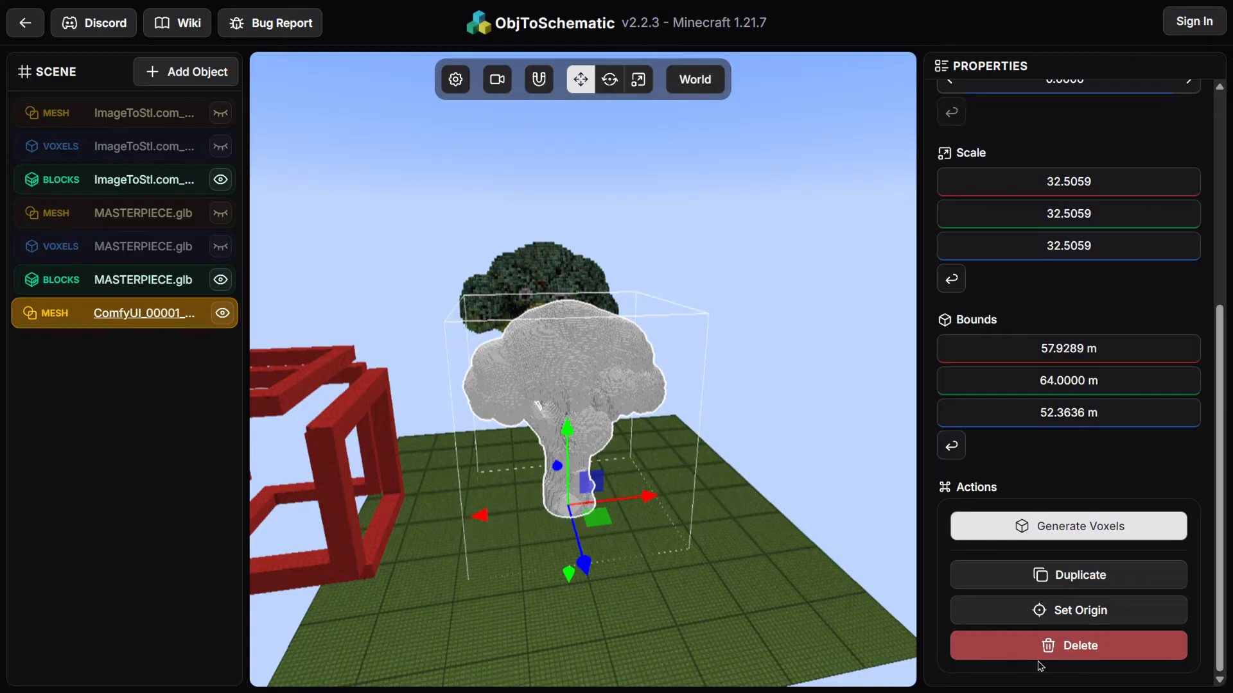
left_click(1053, 649)
left_click(774, 385)
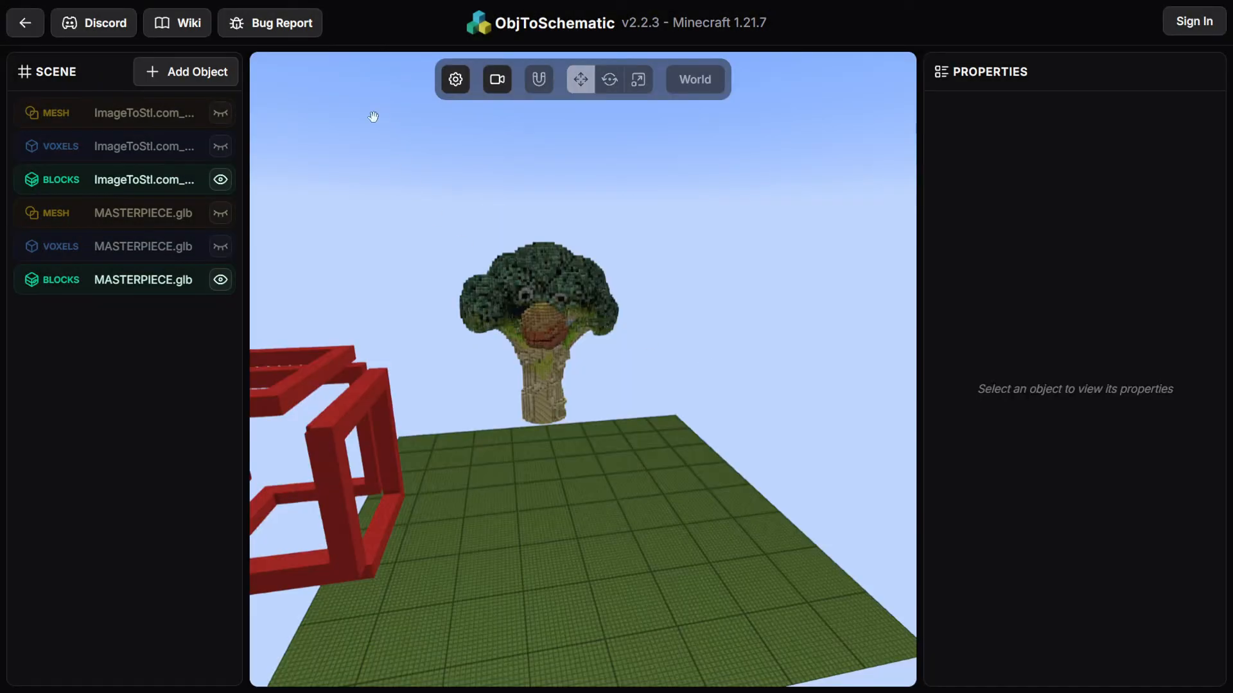
Import ComfyUI_00002_.glb as a glTF model auto-scaled to a height of 64
left_click(187, 74)
left_click(297, 148)
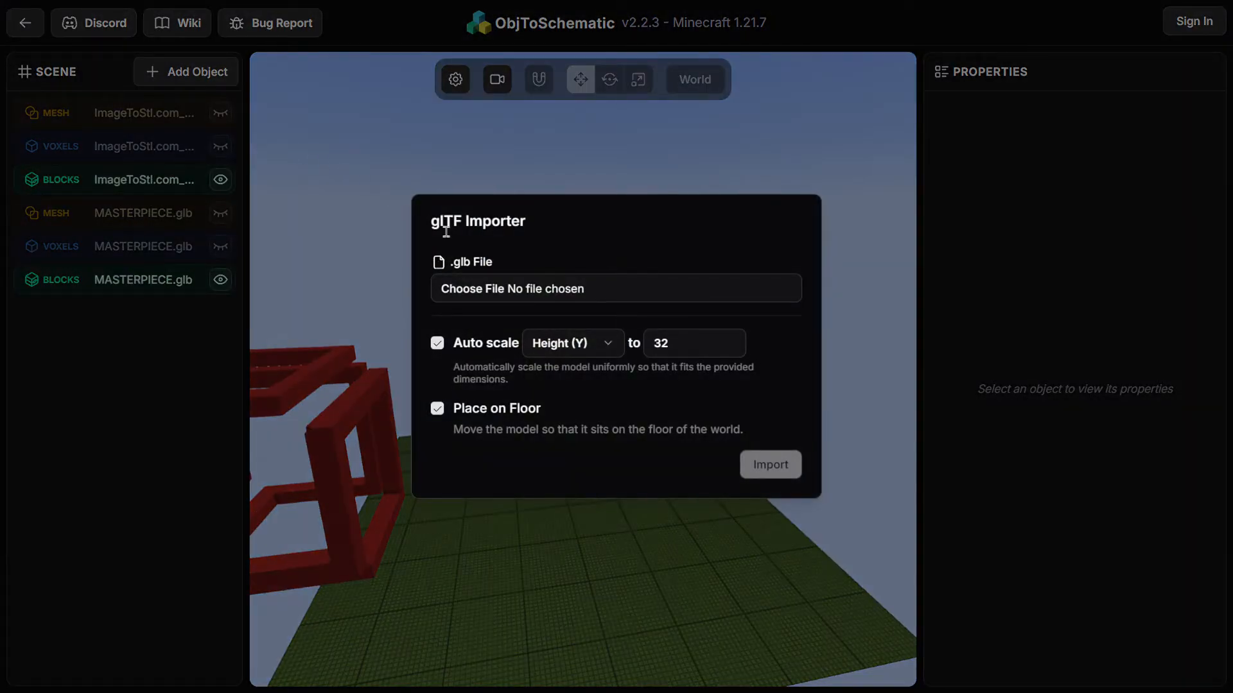
left_click(635, 289)
double_click(290, 143)
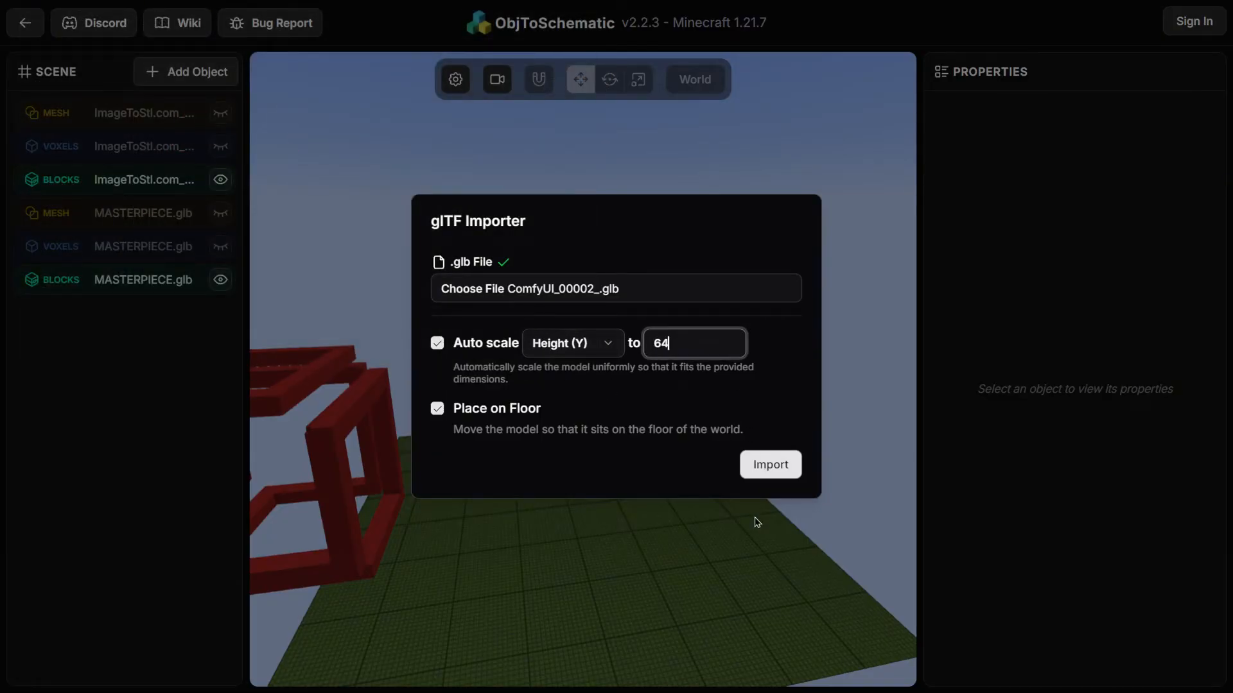
left_click(787, 463)
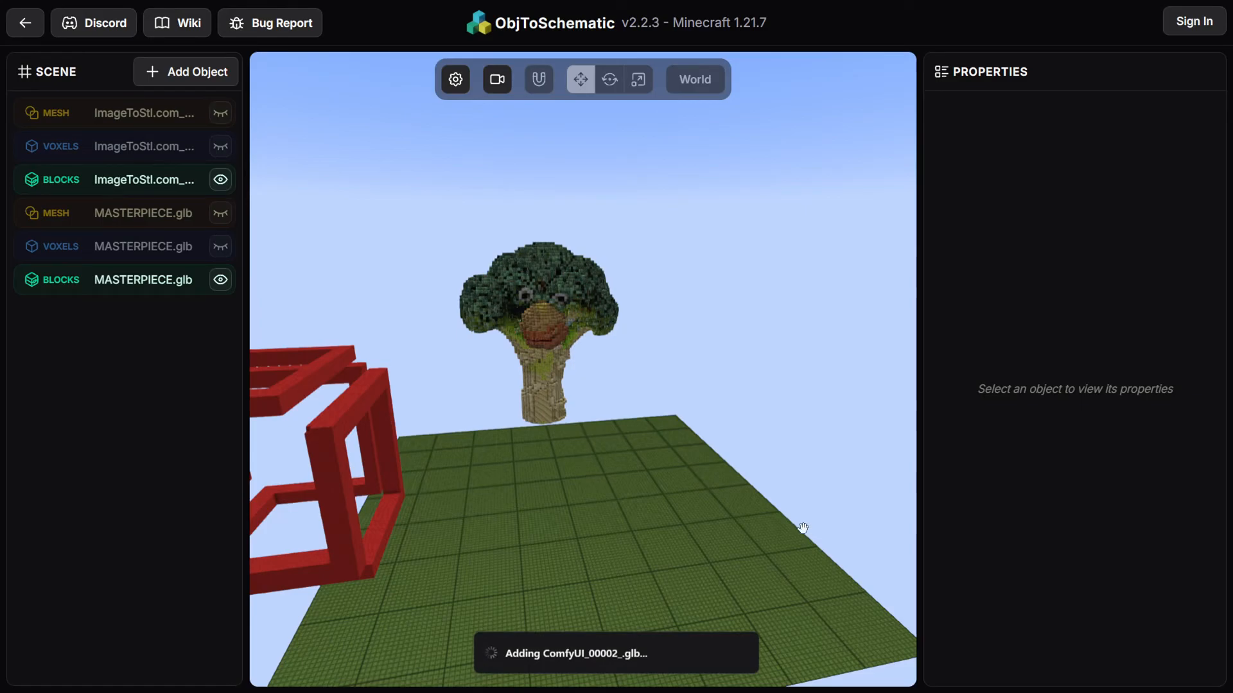
Generate voxels for the ComfyUI_00002_ mesh with the Triplane Rasteriser algorithm and apply them
left_click_drag(837, 507, 773, 353)
left_click_drag(768, 554, 935, 605)
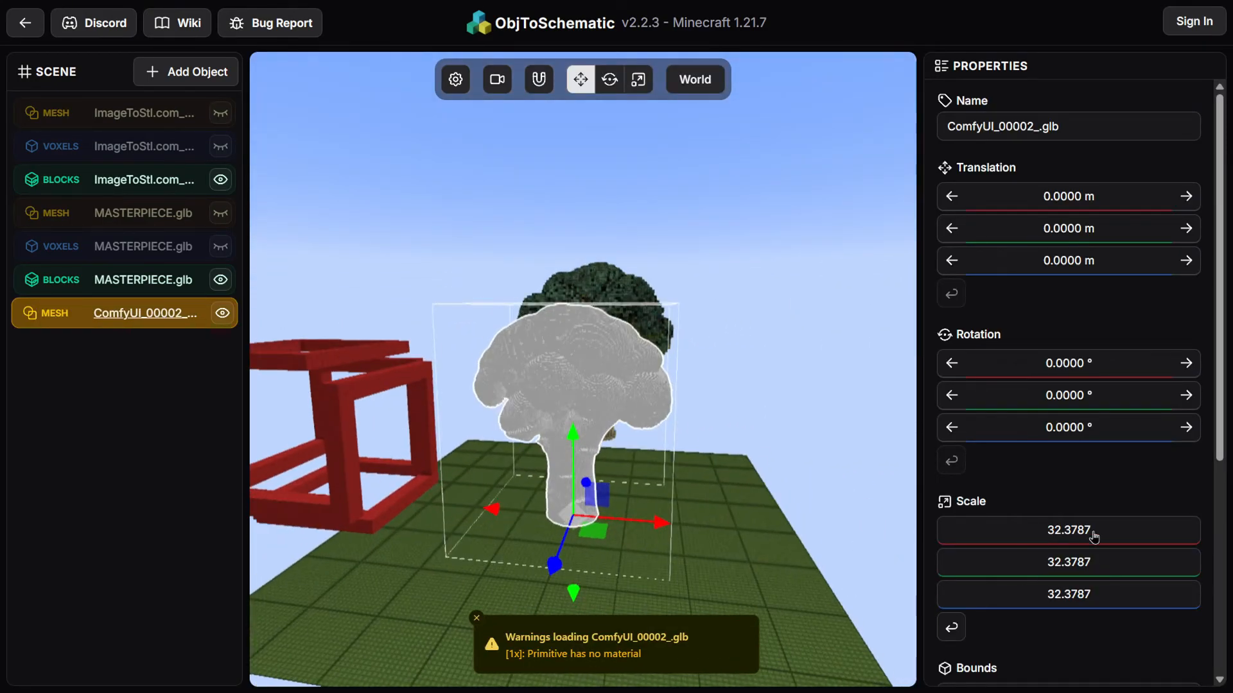
scroll(1076, 547, "down", 5)
left_click(1060, 528)
left_click_drag(305, 426, 529, 467)
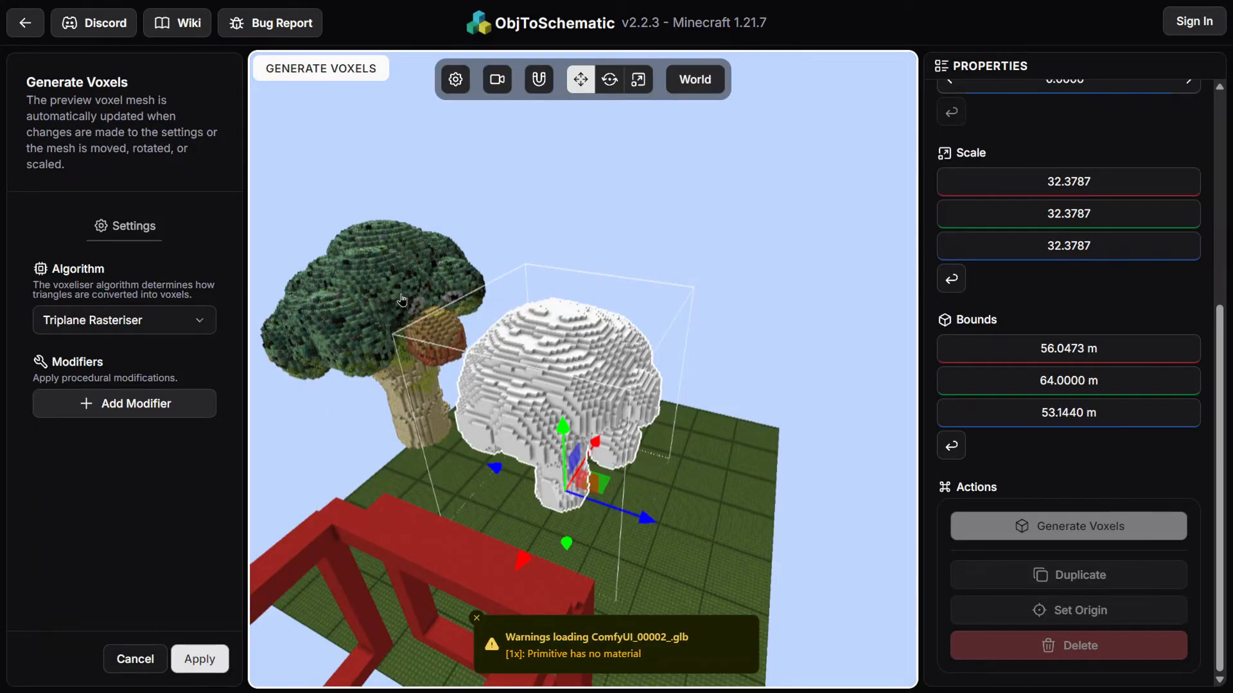
left_click_drag(407, 321, 572, 400)
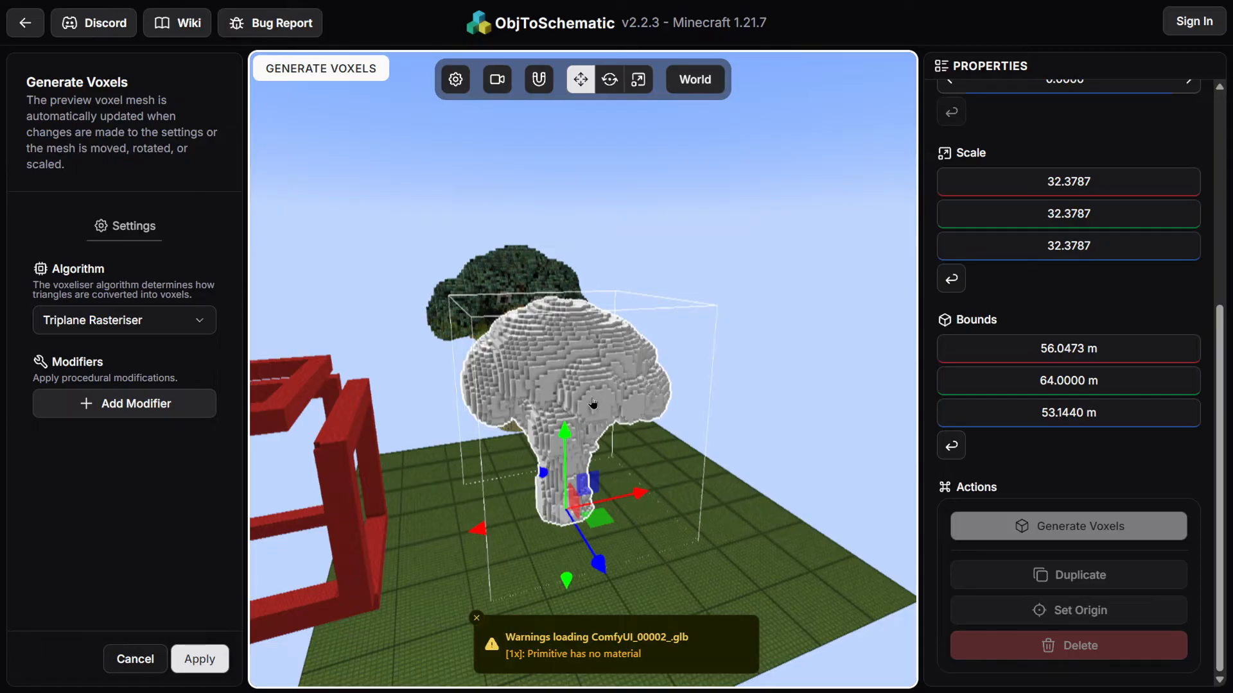
left_click_drag(692, 342, 895, 385)
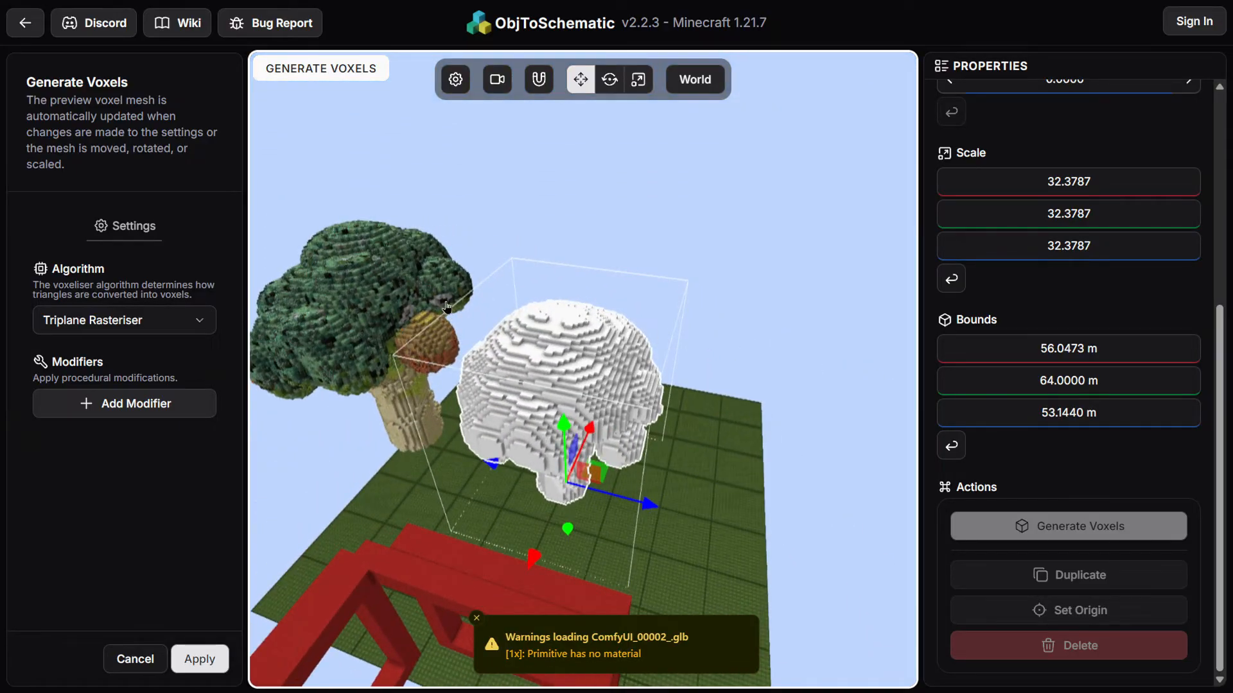
left_click_drag(436, 300, 641, 341)
left_click(132, 325)
left_click(250, 347)
left_click_drag(255, 341, 323, 395)
left_click(216, 661)
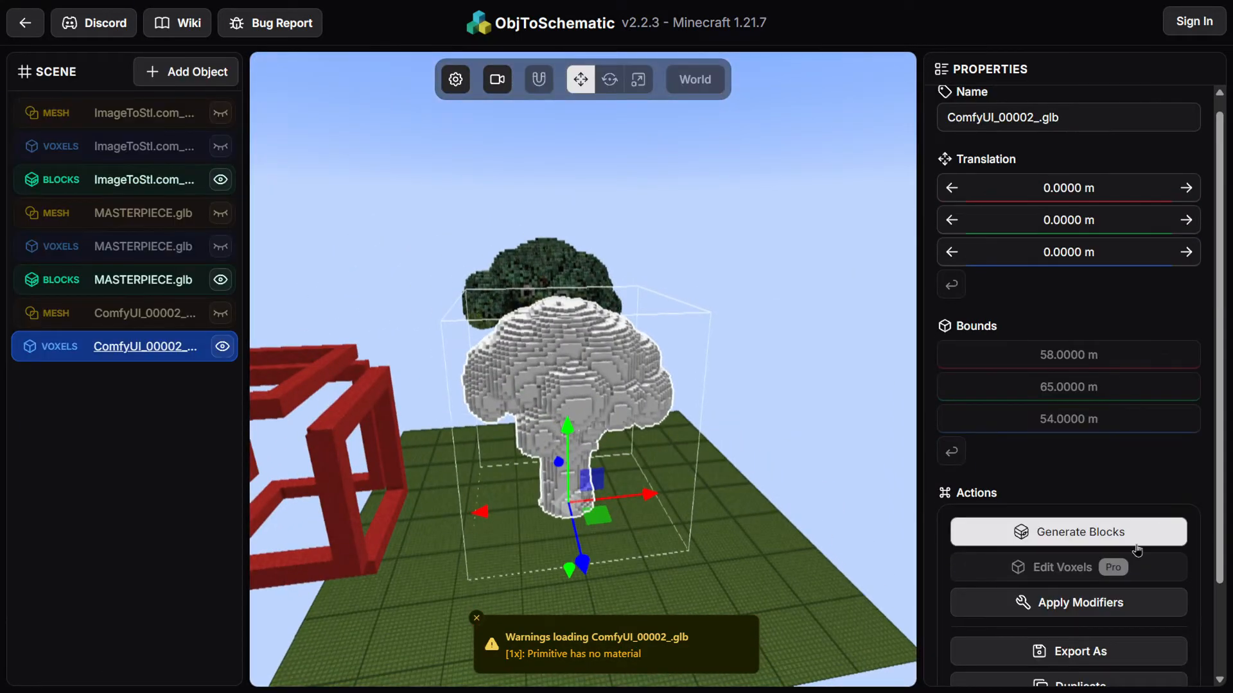
Start generating blocks for the ComfyUI_00002_ voxels and inspect the block preview from several angles
left_click(1160, 532)
left_click_drag(469, 394, 314, 351)
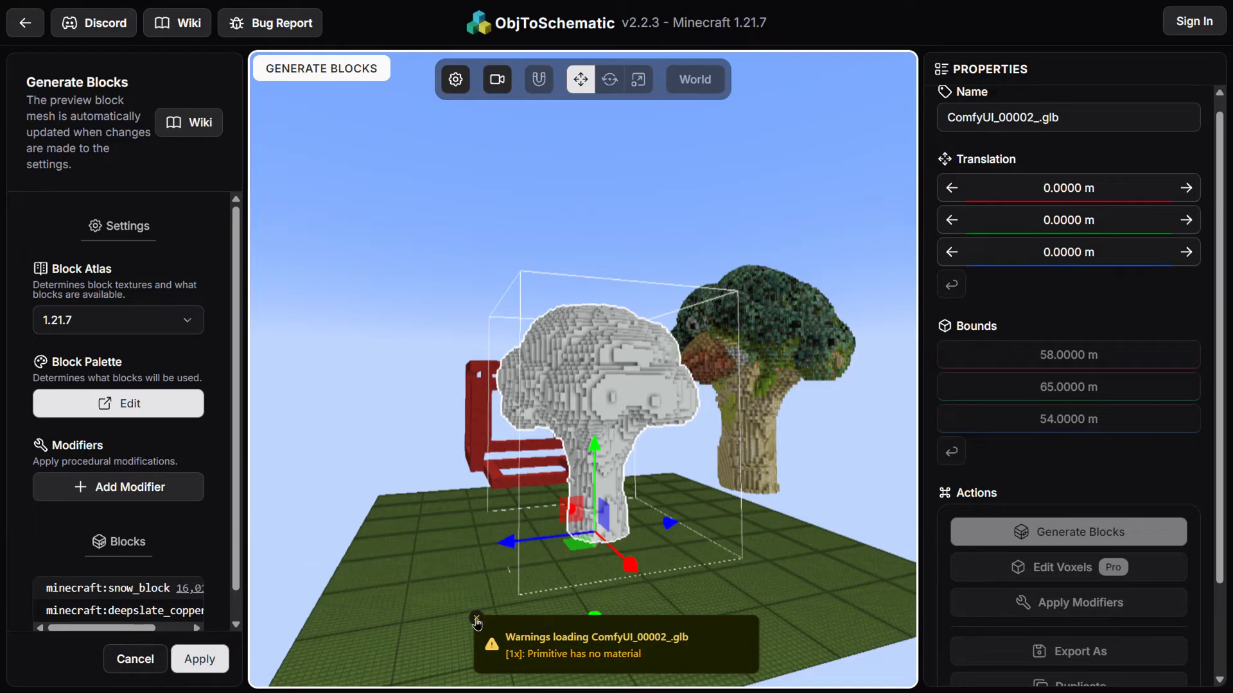
left_click_drag(547, 484, 577, 226)
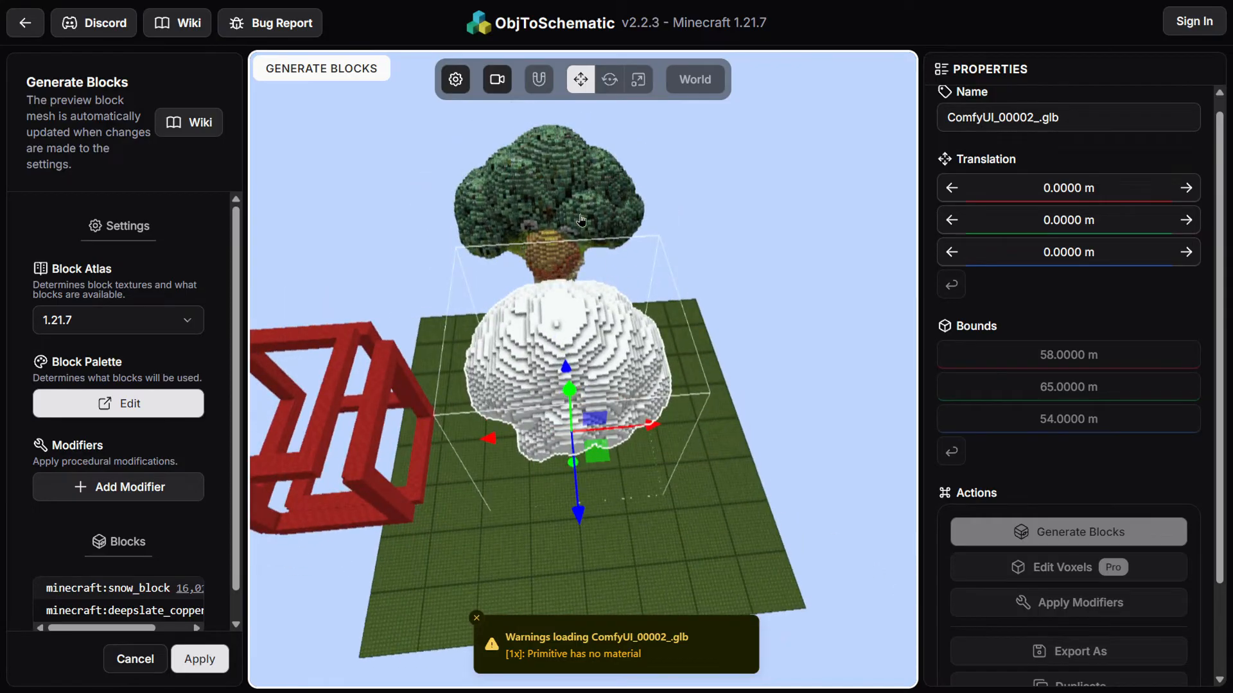
left_click_drag(702, 220, 709, 247)
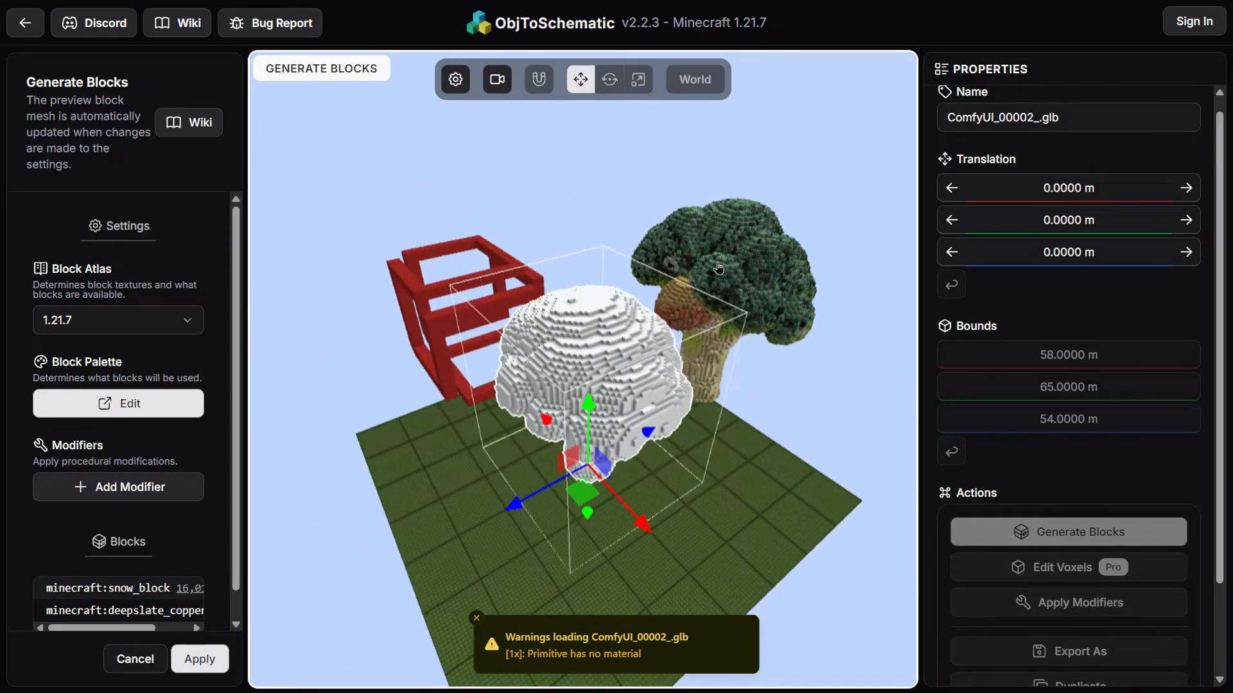
left_click_drag(795, 364, 812, 420)
scroll(767, 349, "up", 5)
scroll(698, 400, "down", 3)
scroll(697, 400, "down", 5)
left_click_drag(685, 498, 696, 421)
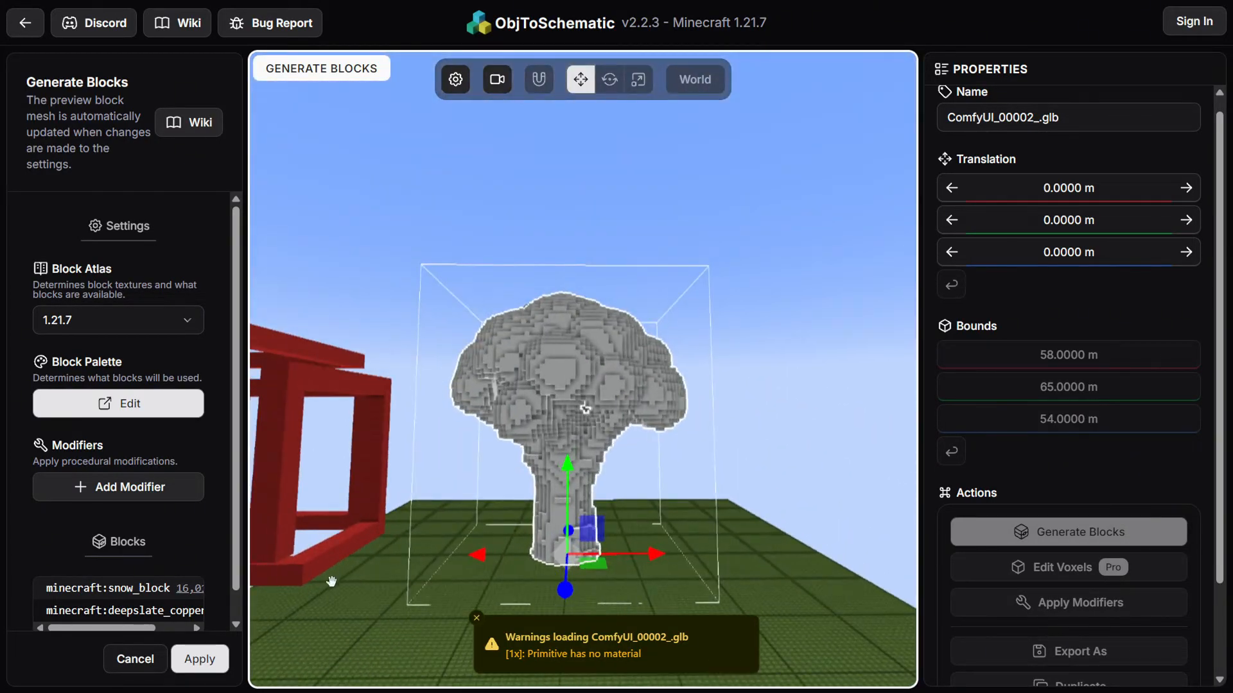
Cancel block generation and delete both the ComfyUI_00002_ voxels and mesh objects
left_click(152, 662)
scroll(995, 550, "down", 2)
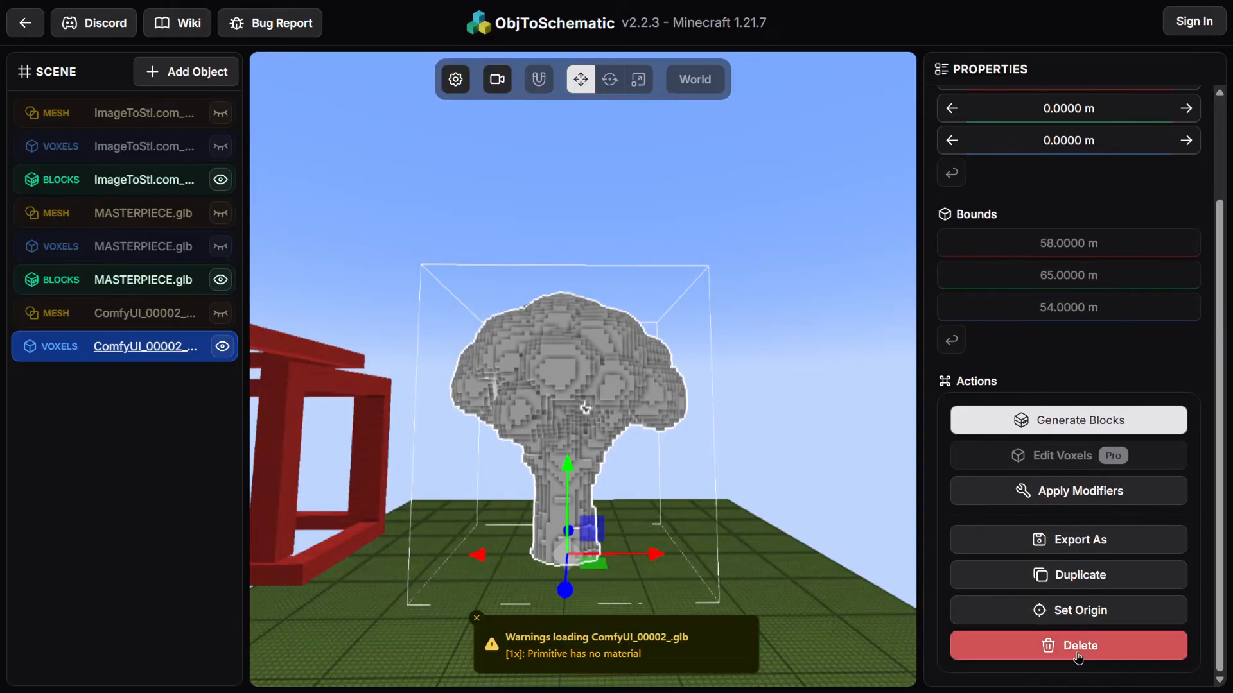
left_click(982, 641)
left_click(771, 383)
left_click(145, 314)
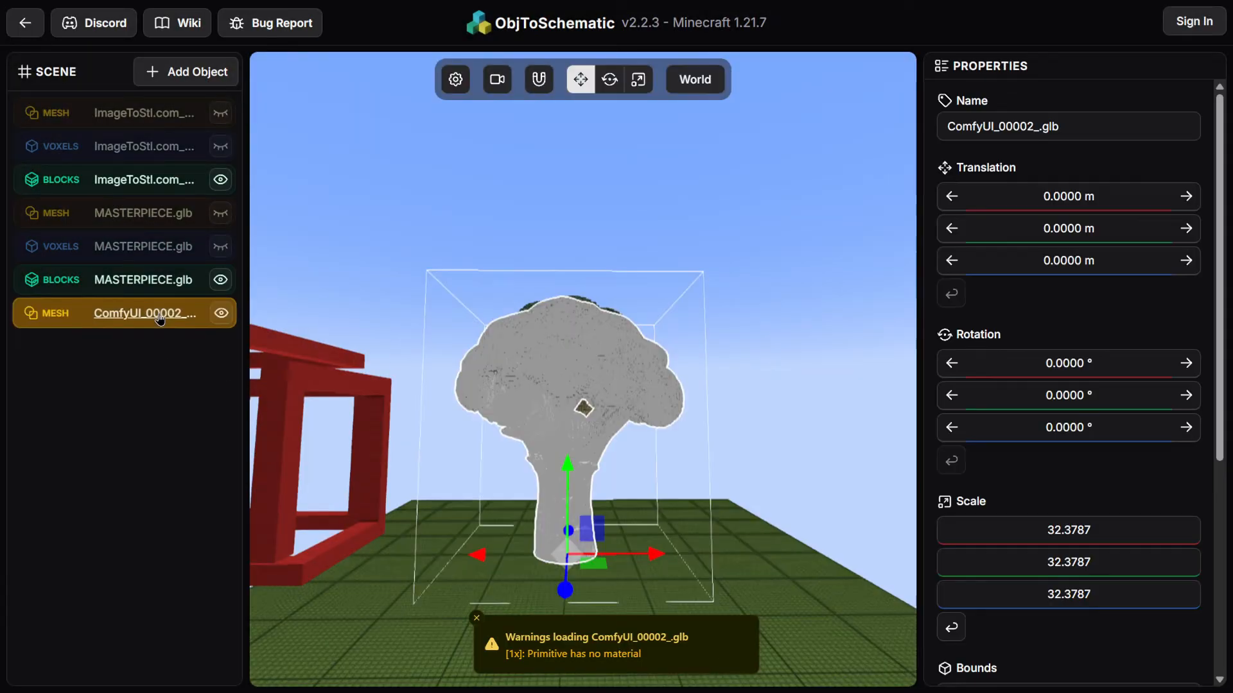
scroll(1023, 583, "down", 5)
left_click(1125, 647)
left_click(771, 383)
left_click_drag(476, 185, 471, 344)
Import ComfyUI_00003_.glb as a new glTF model
left_click(208, 83)
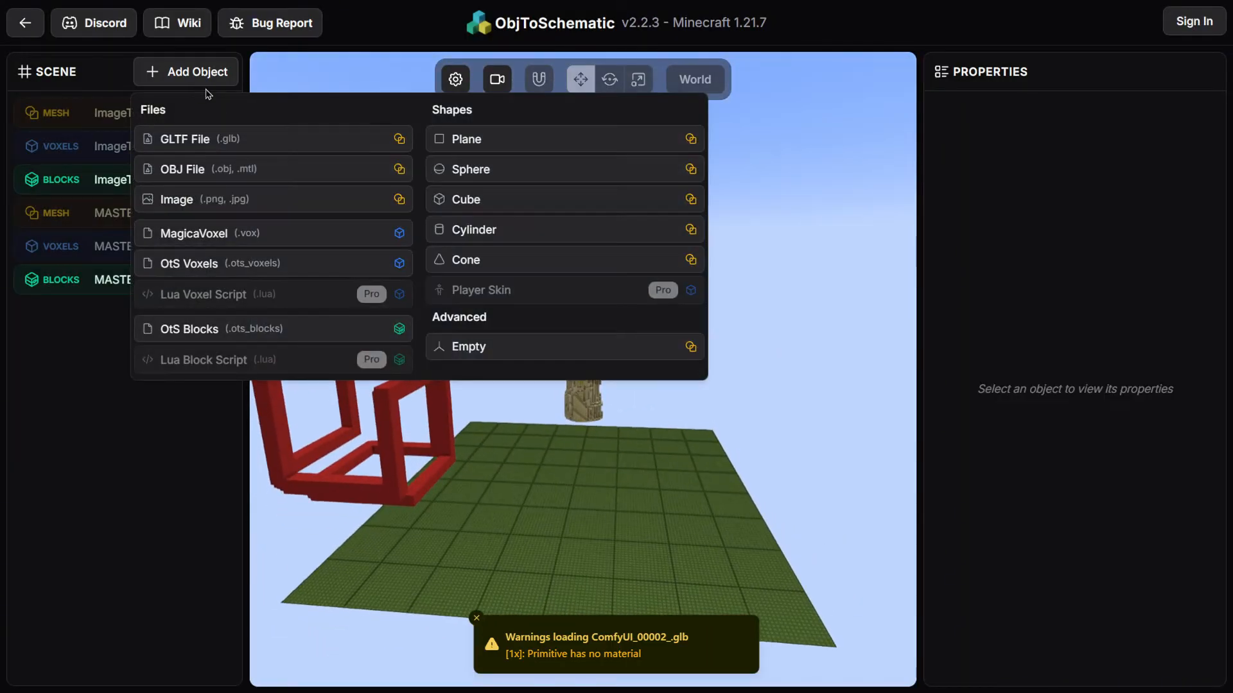
left_click(295, 140)
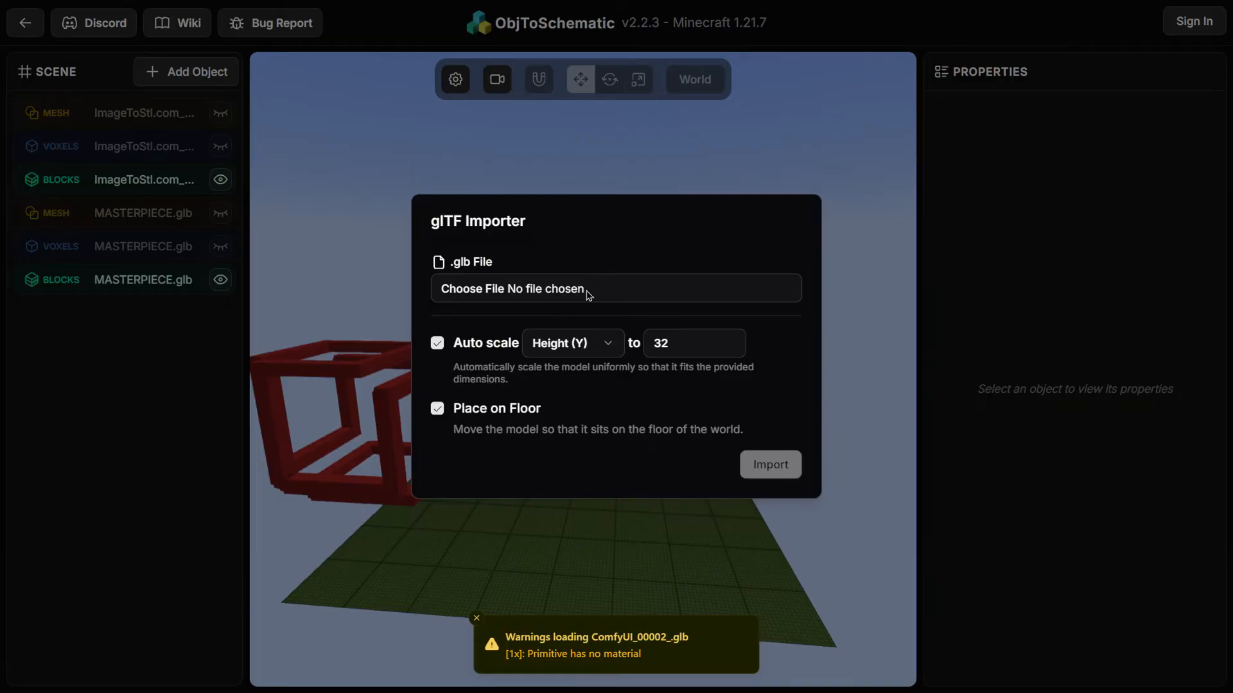
left_click(599, 292)
double_click(376, 132)
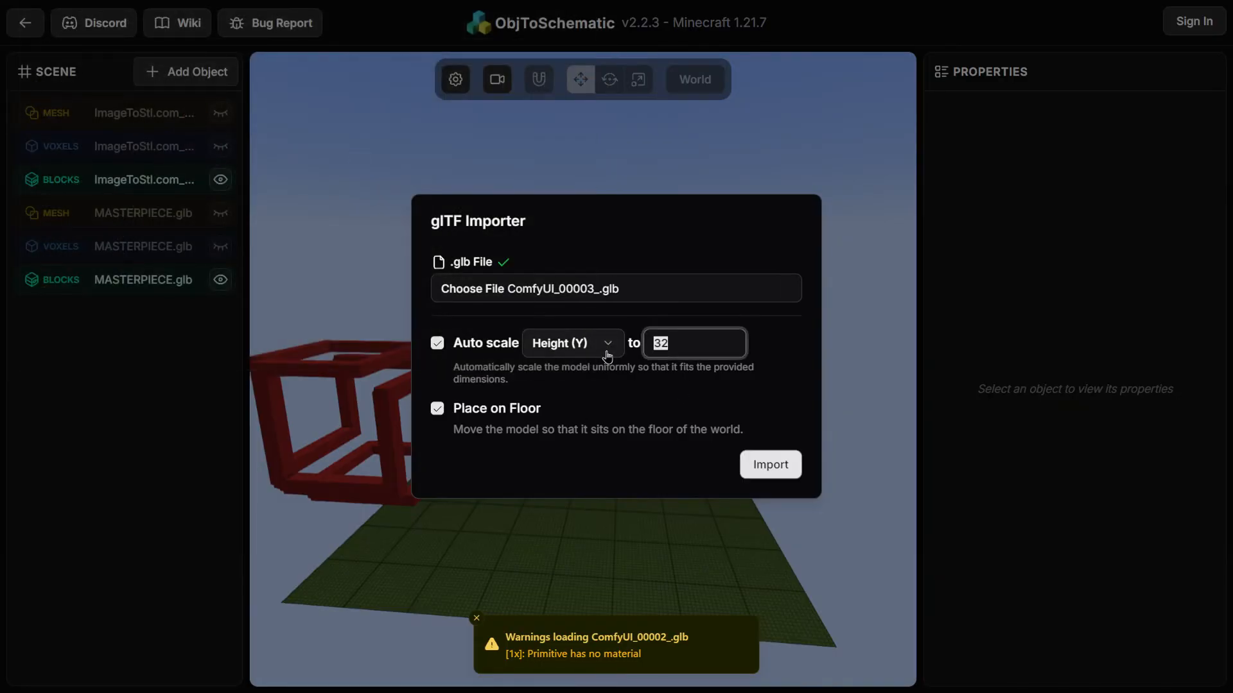
left_click(767, 479)
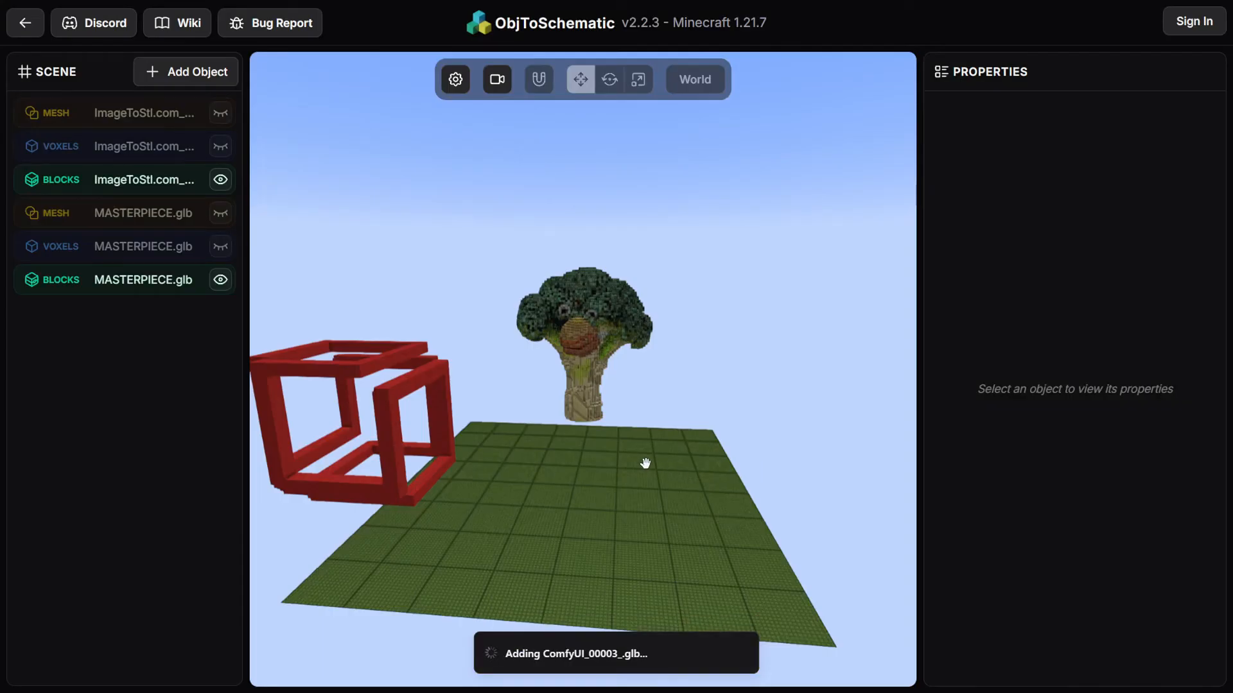
Start generating voxels for the ComfyUI_00003_ mesh and inspect the preview from several angles
mouse_move(665, 465)
left_mouse_down()
mouse_move(851, 462)
mouse_move(616, 449)
mouse_move(675, 457)
left_mouse_up()
scroll(935, 552, "down", 5)
scroll(936, 551, "down", 1)
left_click(1068, 527)
left_click_drag(719, 526, 374, 414)
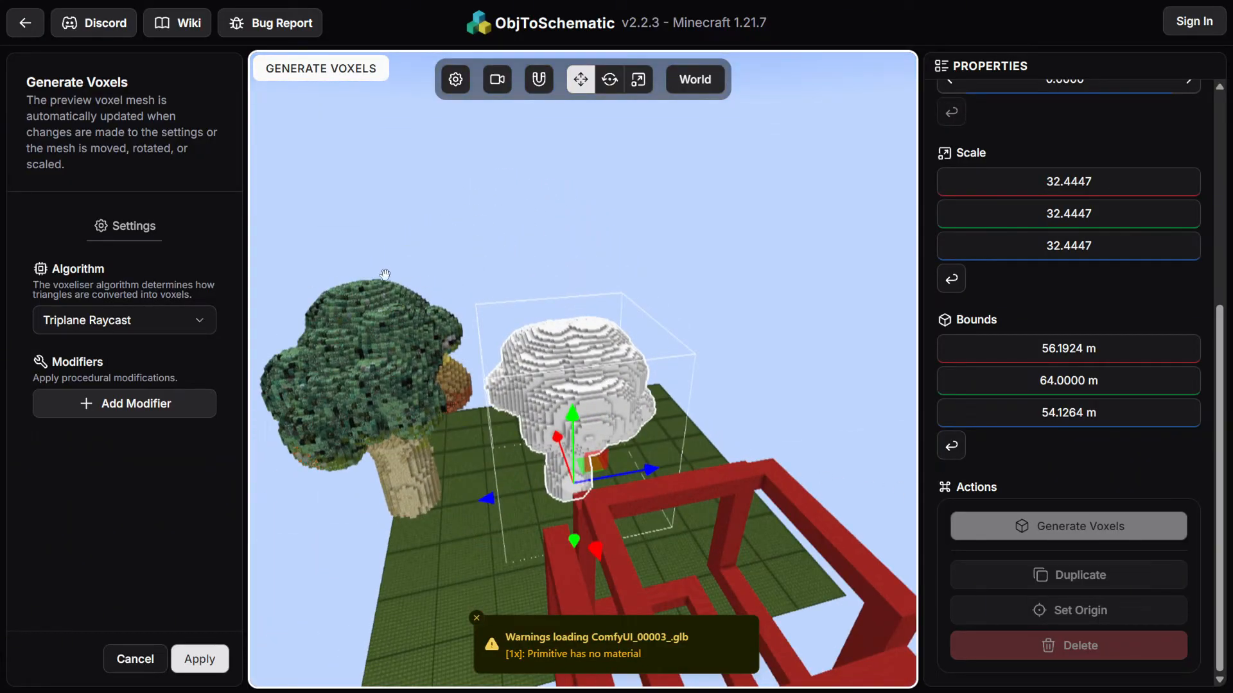
left_click_drag(445, 503, 522, 638)
left_click(476, 619)
left_click_drag(598, 416, 597, 546)
Scale the ComfyUI_00003_ mesh up to about 198.7 with the scale gizmo and inspect the voxel preview
left_click(628, 90)
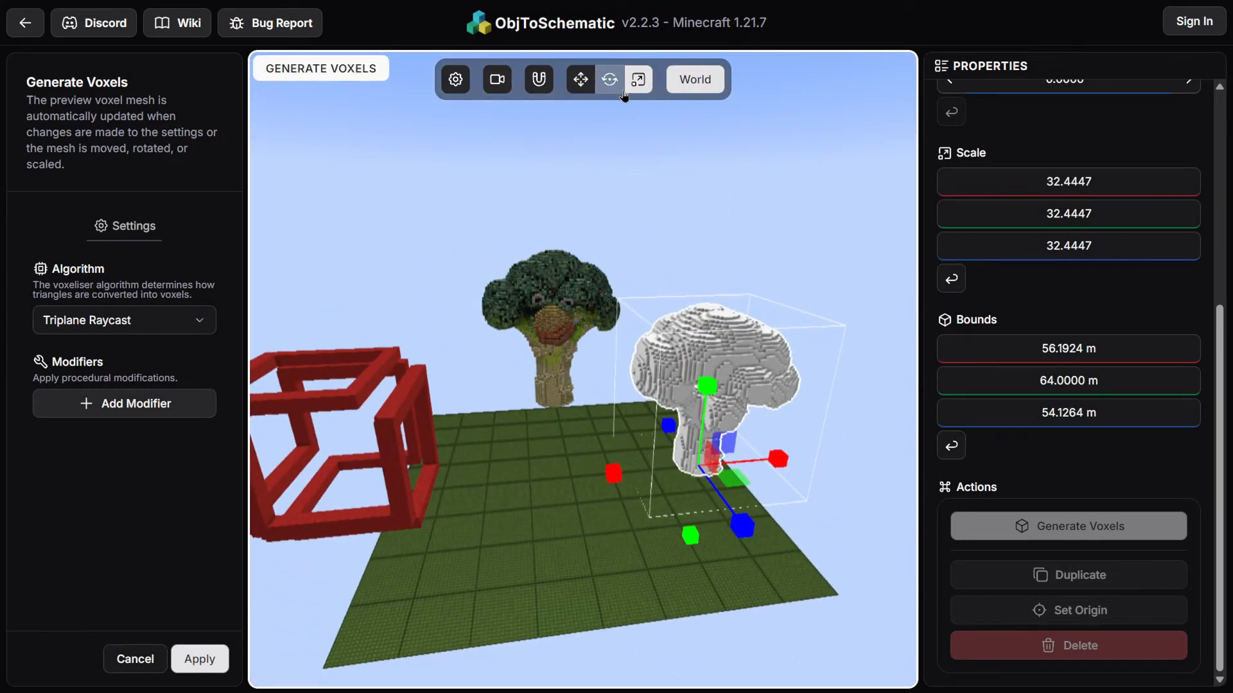
left_click_drag(730, 442, 590, 106)
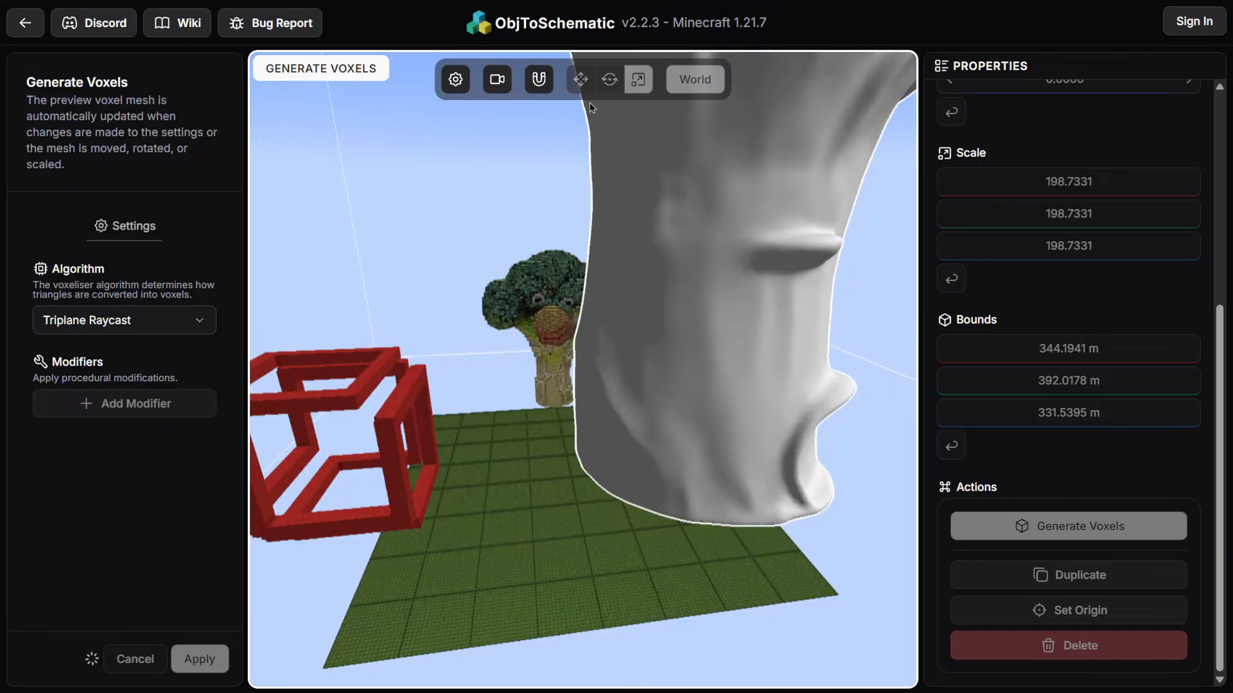
scroll(621, 250, "down", 10)
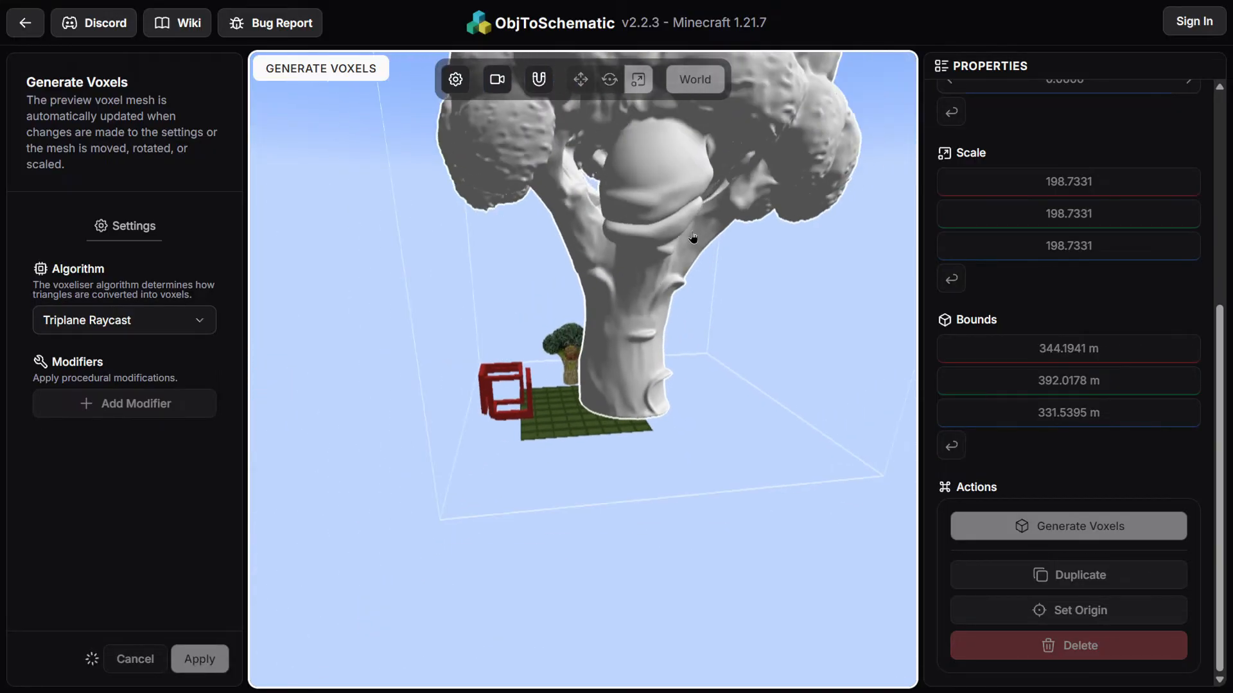
scroll(621, 251, "up", 3)
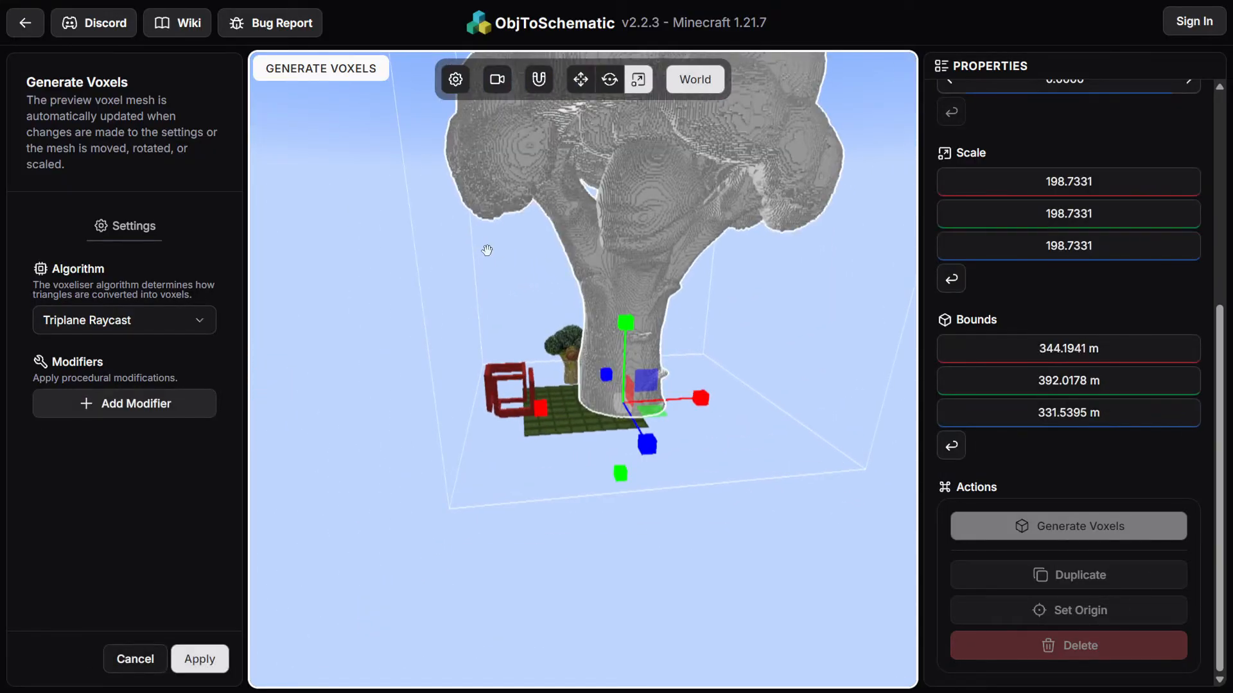
left_click_drag(486, 251, 533, 249)
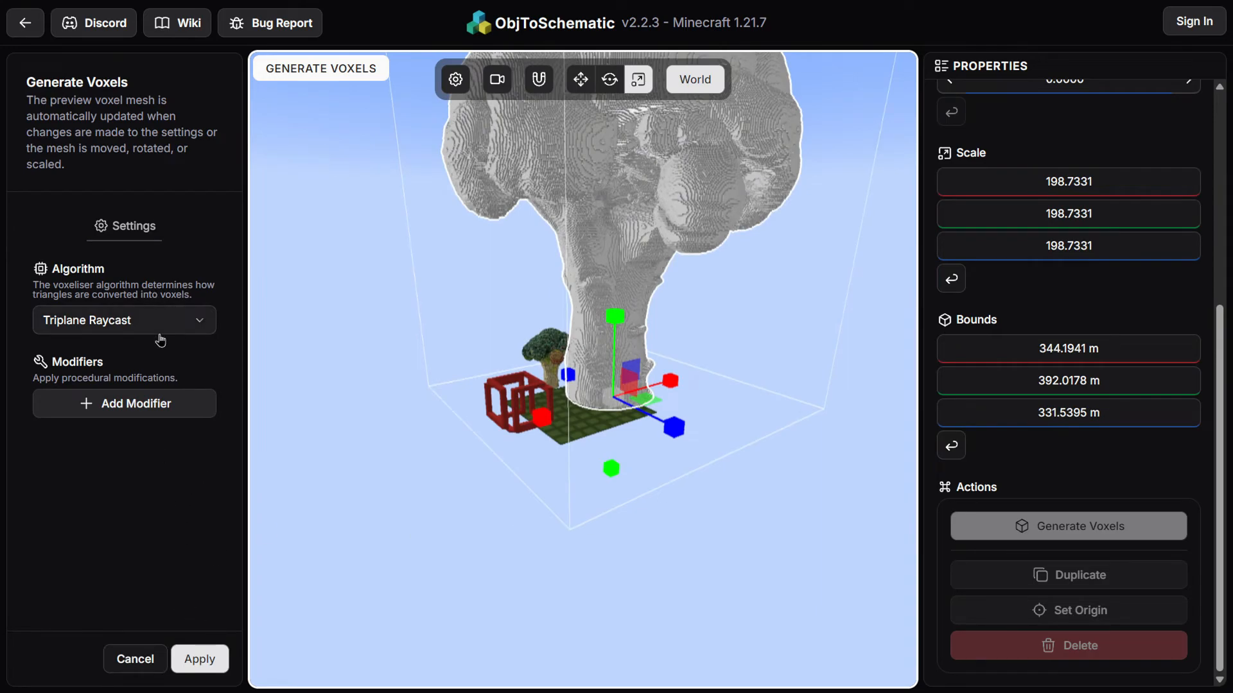
left_click_drag(701, 189, 659, 206)
left_click_drag(619, 268, 583, 156)
left_click_drag(706, 208, 680, 234)
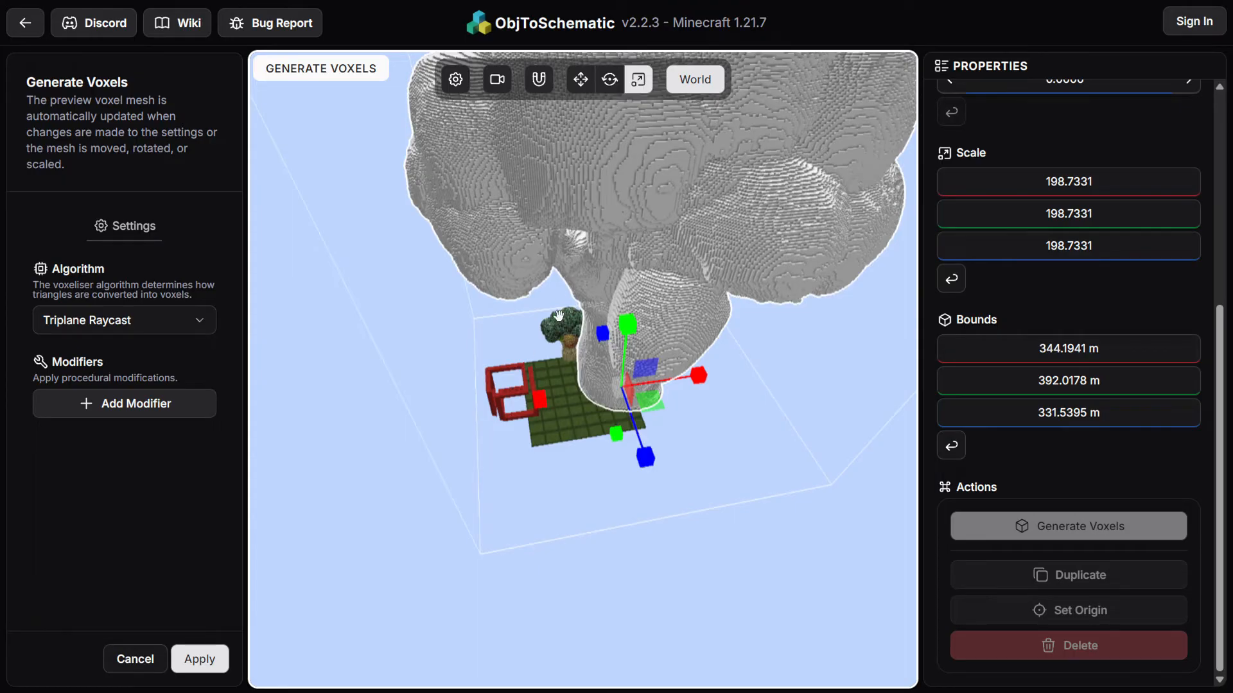
Cancel voxel generation and delete the ComfyUI_00003_ mesh
left_click(134, 659)
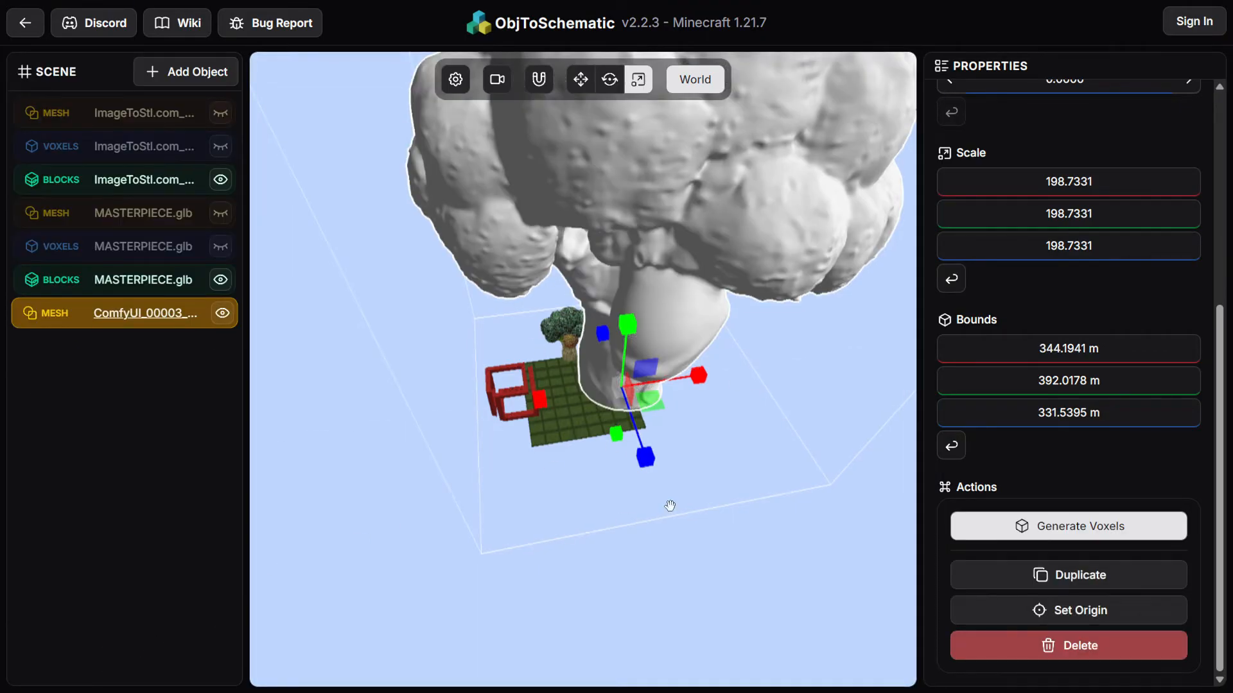
left_click(1034, 646)
left_click(746, 382)
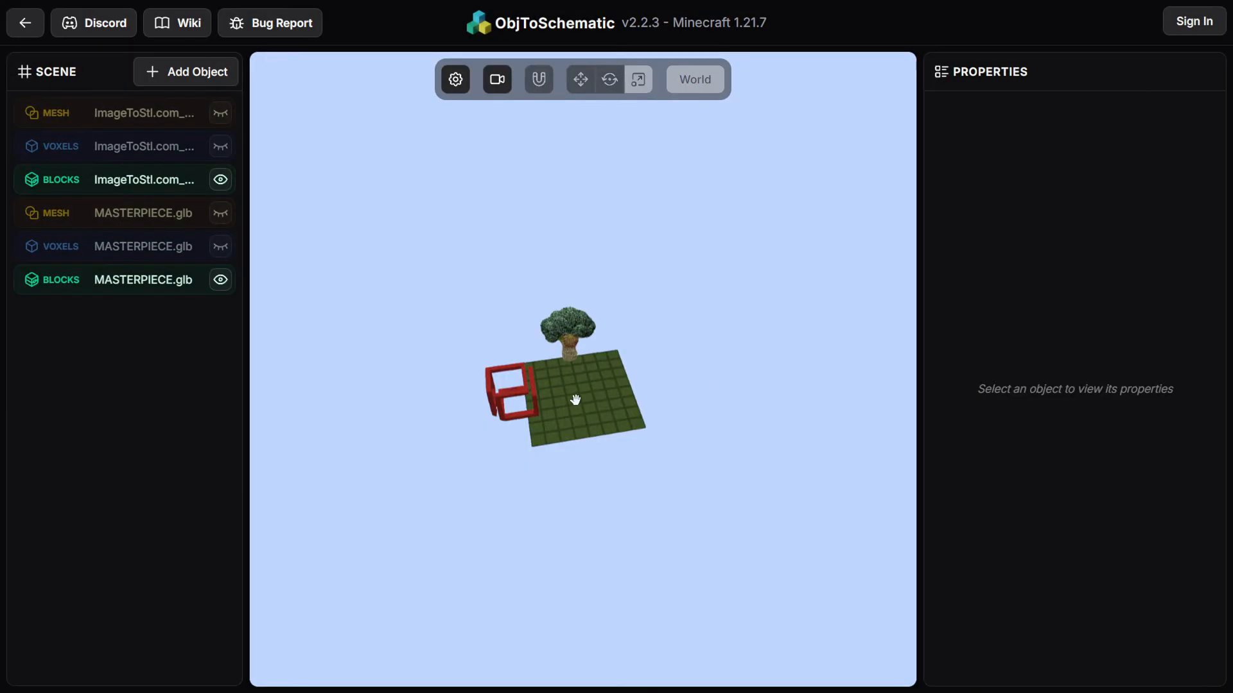
scroll(559, 404, "up", 8)
left_click_drag(545, 446, 522, 409)
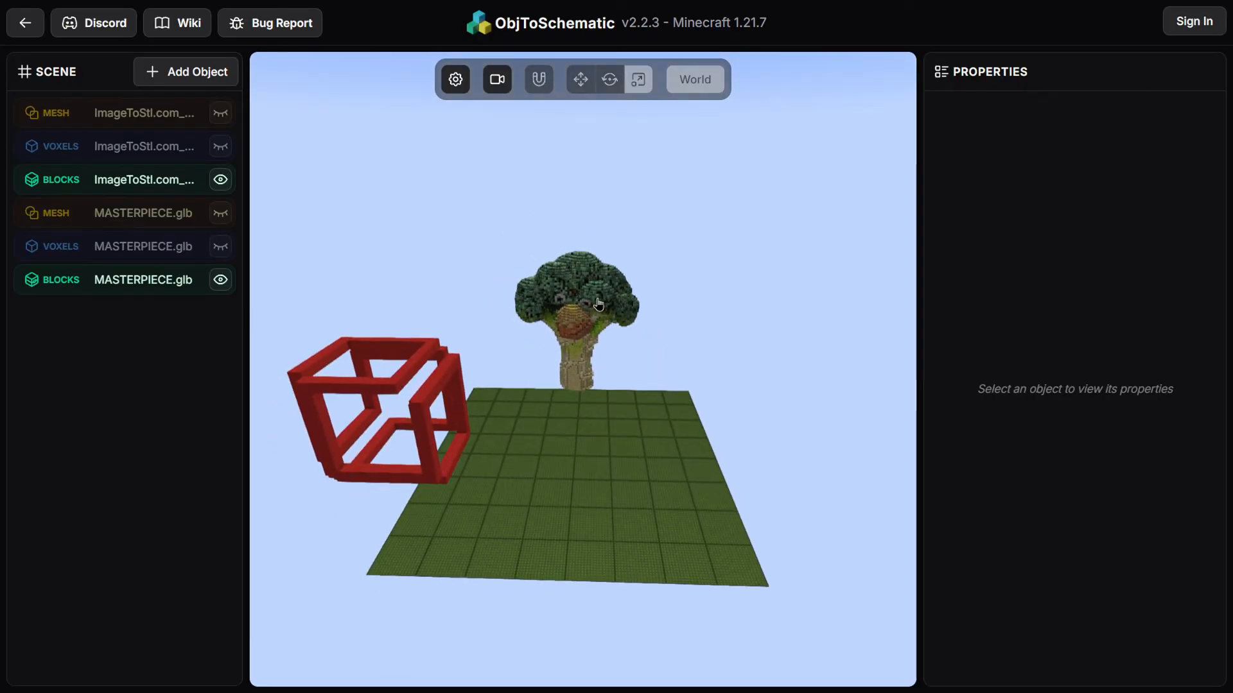
left_click(428, 386)
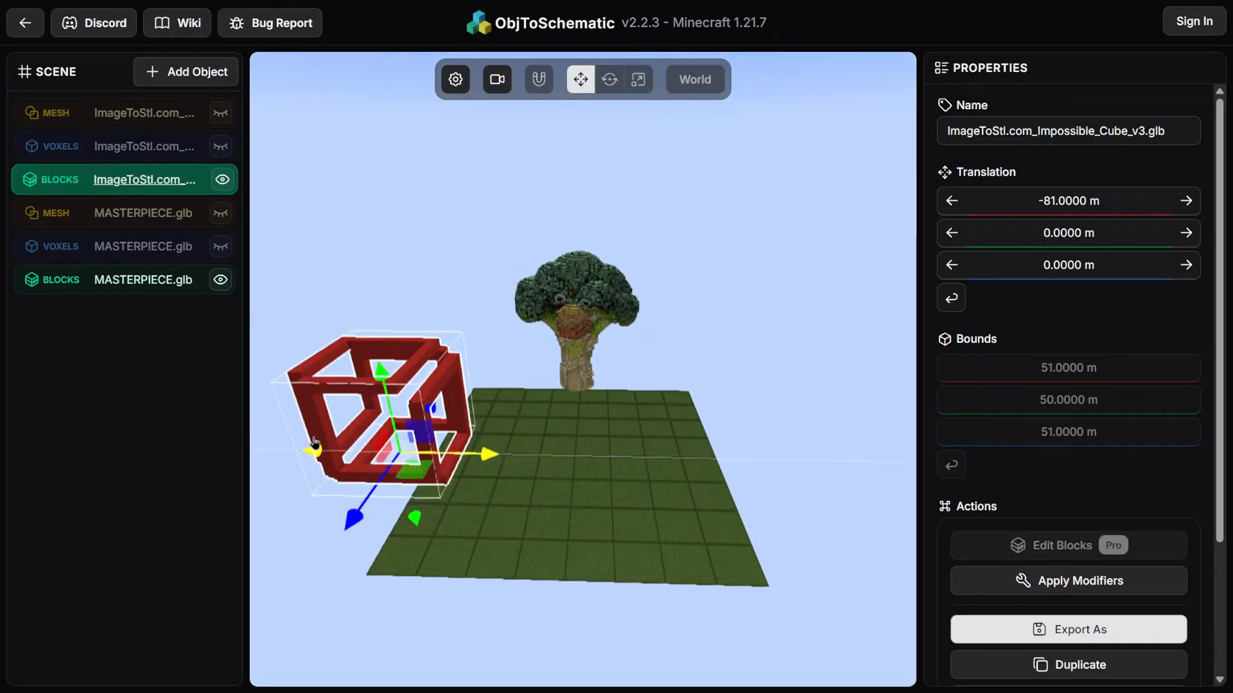
scroll(341, 385, "up", 5)
left_click(481, 386)
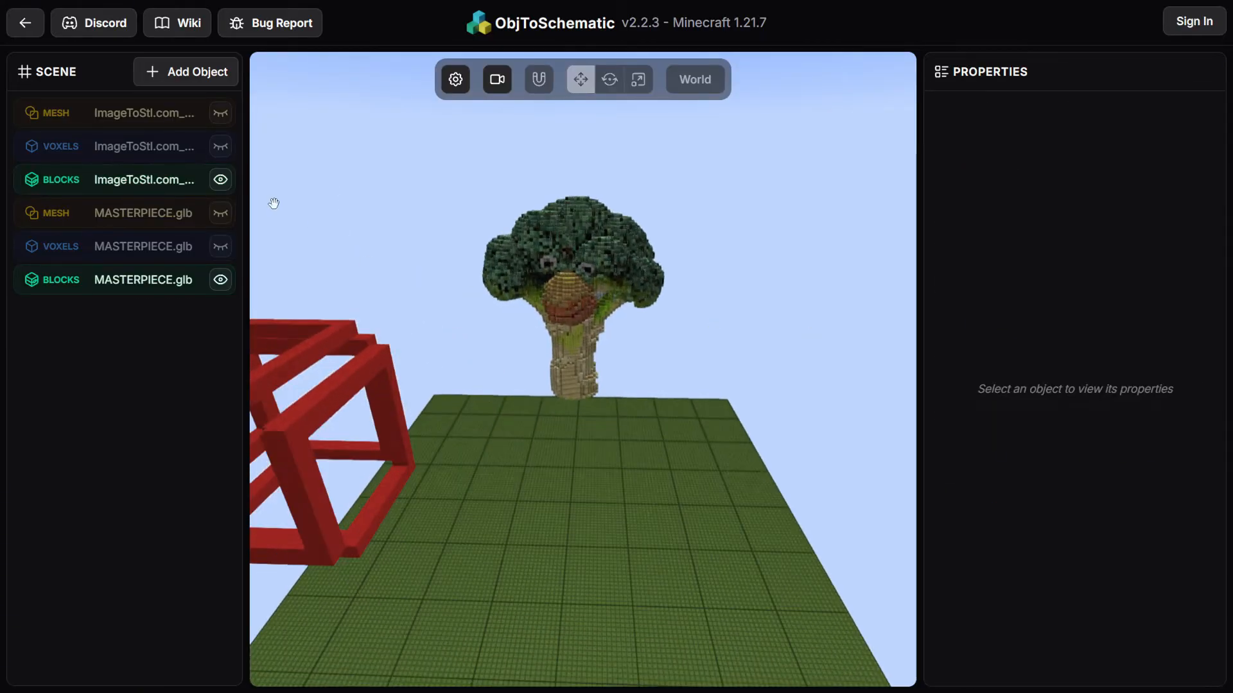
Import the broccoli PNG image as an object with auto scale height set to 64
left_click(205, 76)
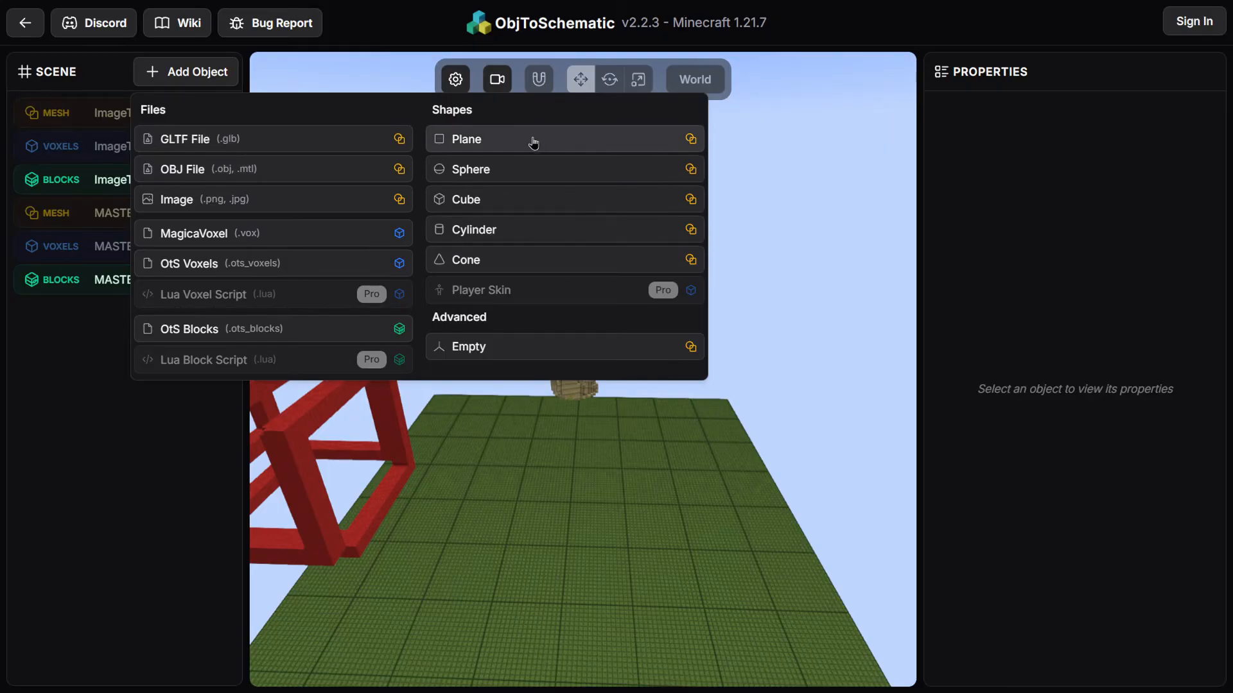
left_click(208, 201)
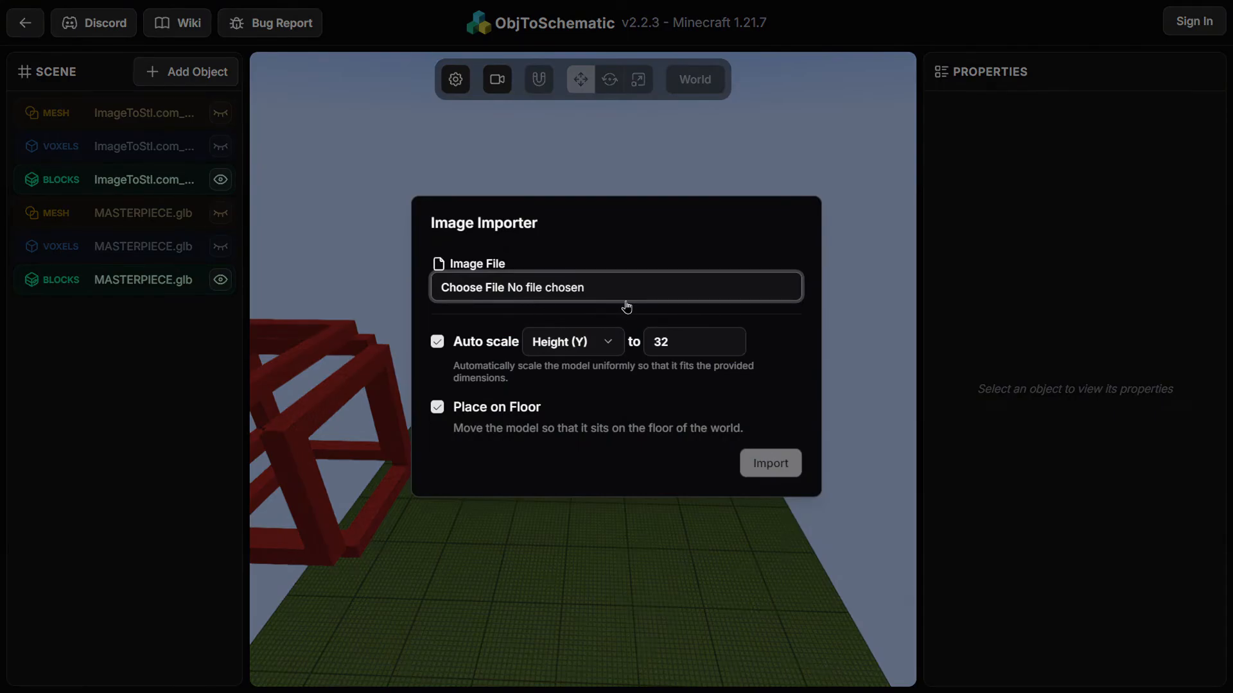
left_click(626, 300)
double_click(198, 161)
left_click_drag(699, 352, 630, 348)
type("64")
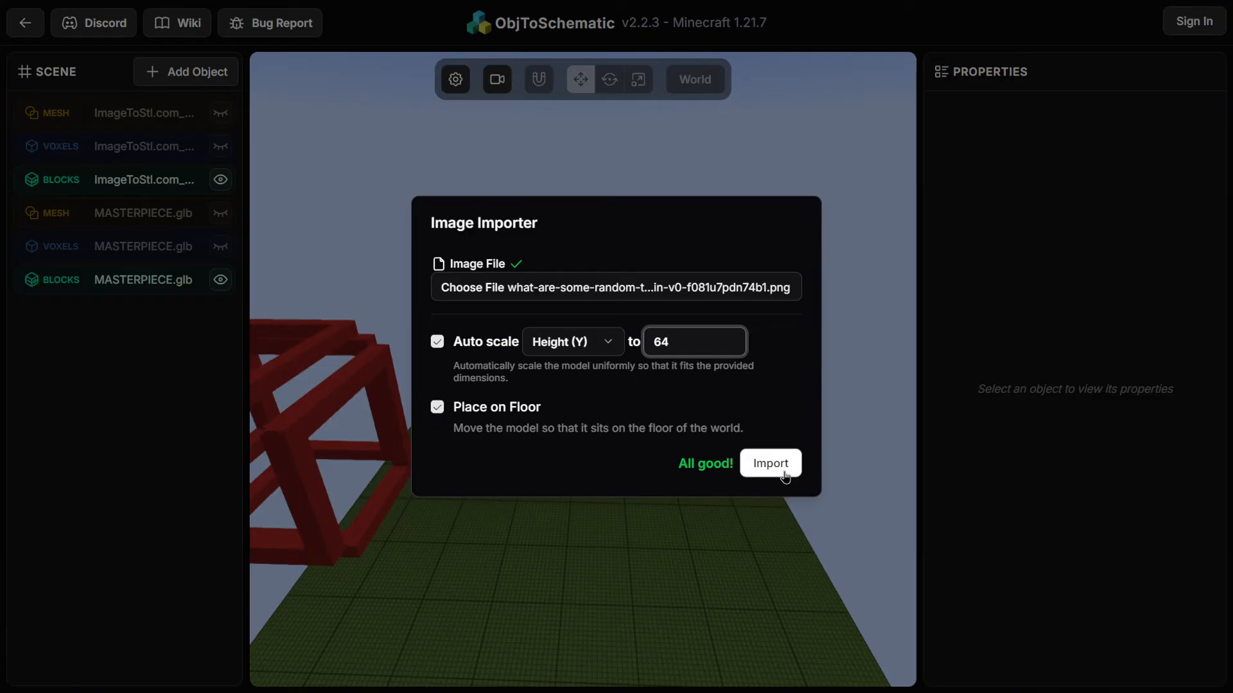
left_click(771, 463)
Start generating voxels for the imported image, cancel, and delete the image object
left_click_drag(729, 448, 594, 417)
scroll(997, 582, "down", 5)
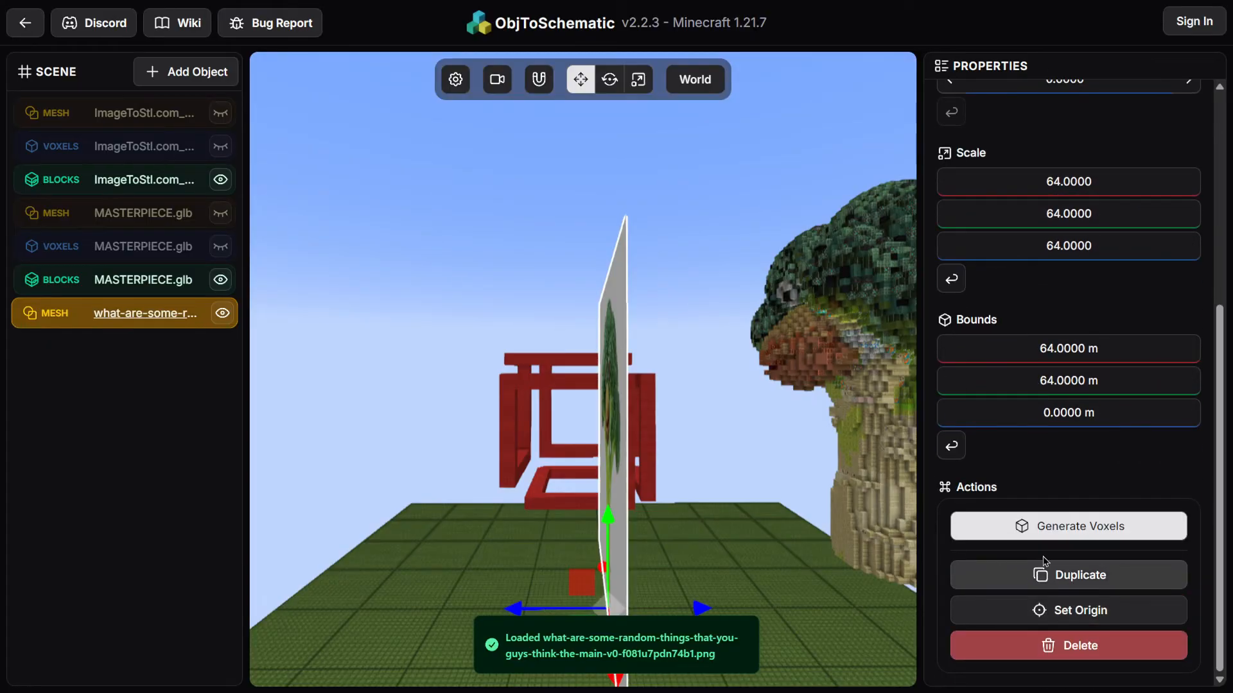
left_click(986, 533)
left_click_drag(667, 553, 740, 517)
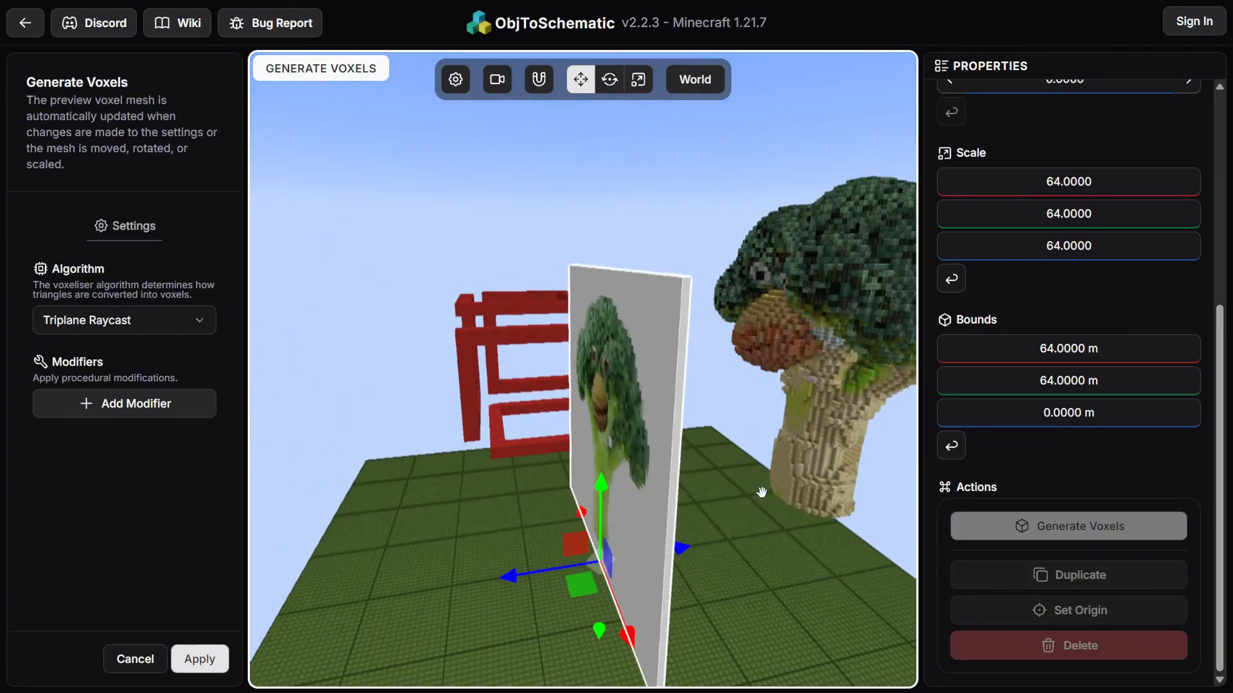
left_click(133, 658)
left_click_drag(516, 541, 828, 671)
left_click(1068, 645)
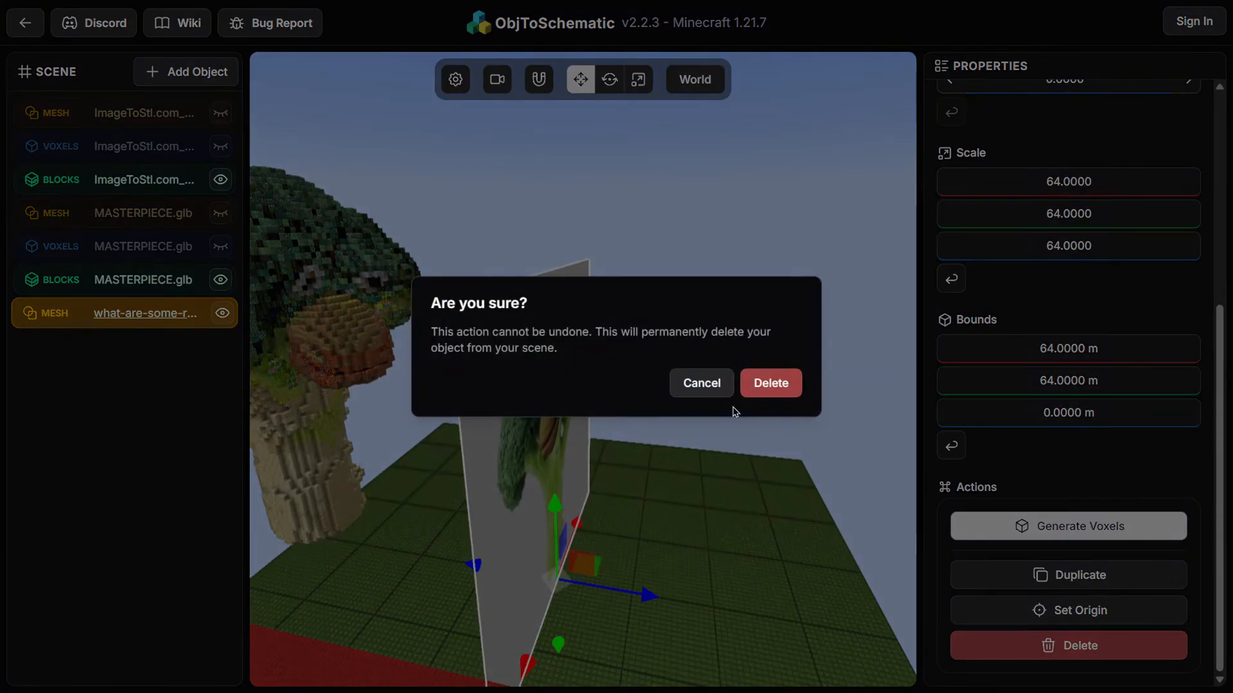
left_click(773, 384)
Move MASTERPIECE.glb.litematic from Downloads into the Minecraft instance's schematics folder
left_click_drag(709, 420, 550, 426)
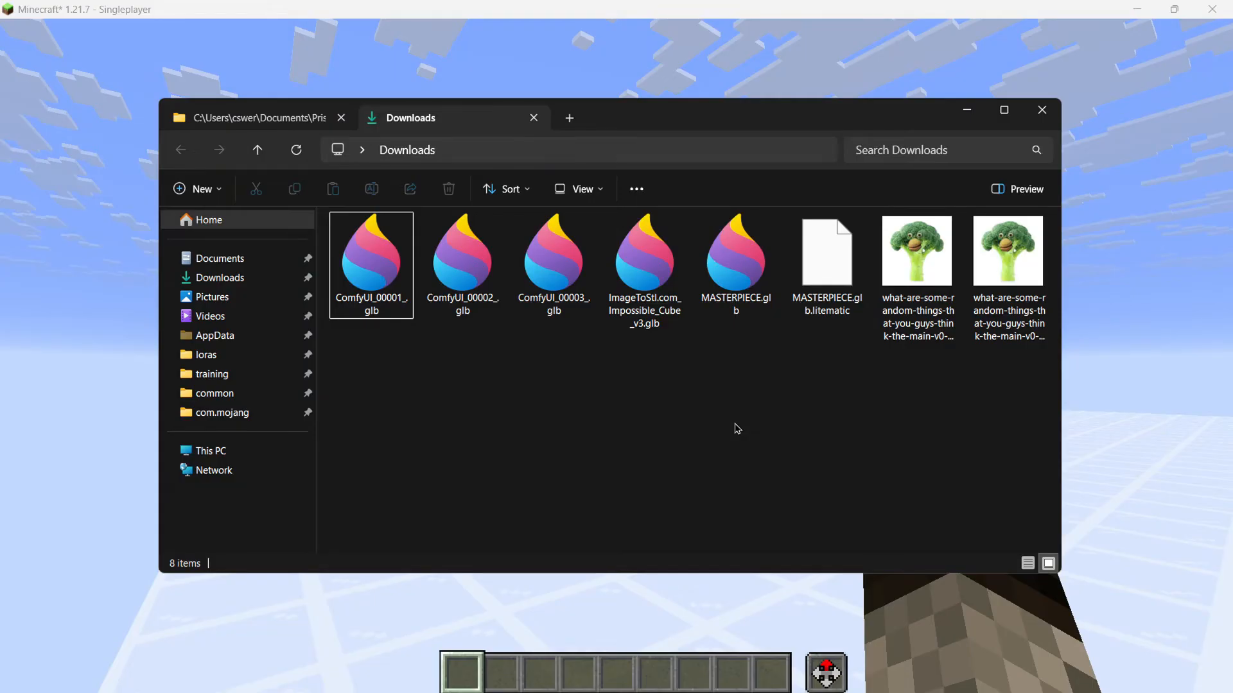
left_click_drag(822, 256, 672, 320)
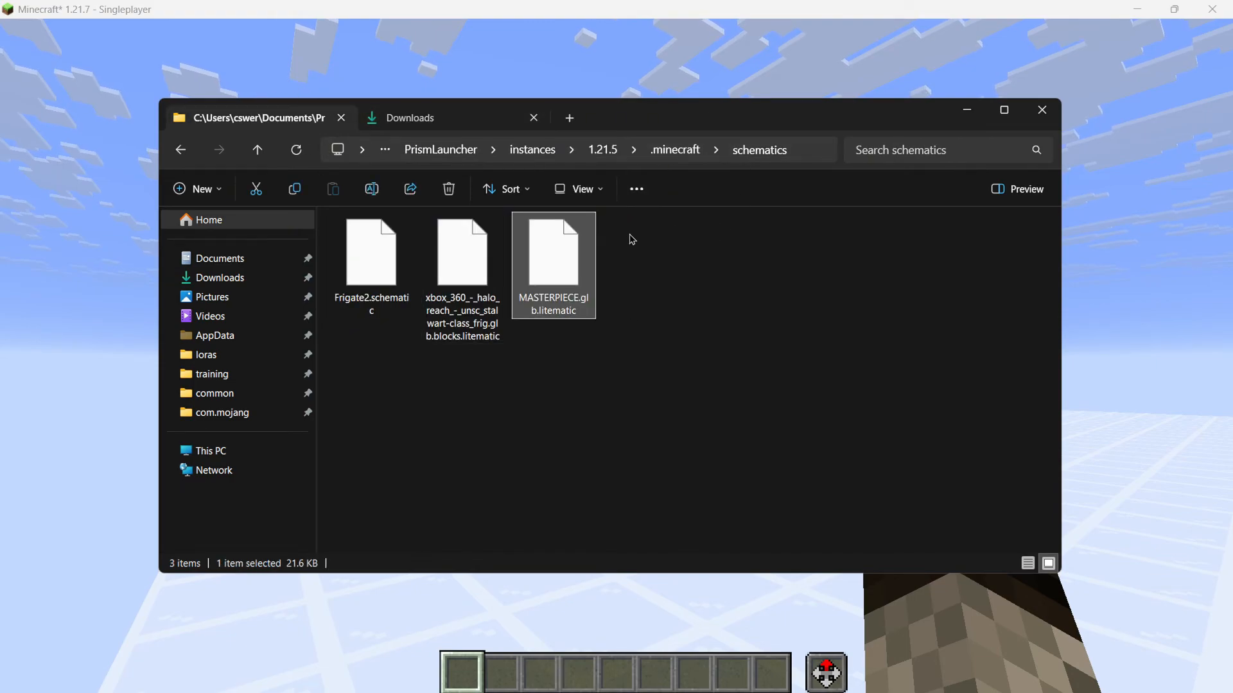
Switch to Minecraft and load the MASTERPIECE.glb schematic in Litematica with a placement created
key("alt+Tab")
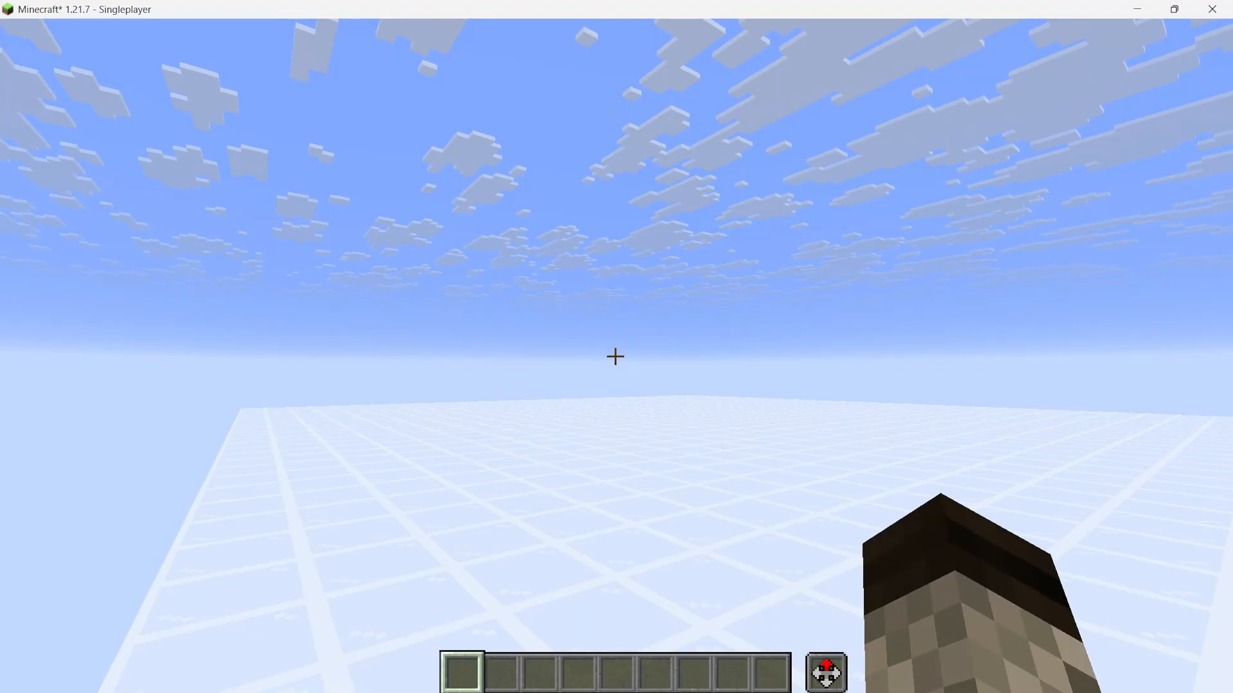
key("F3")
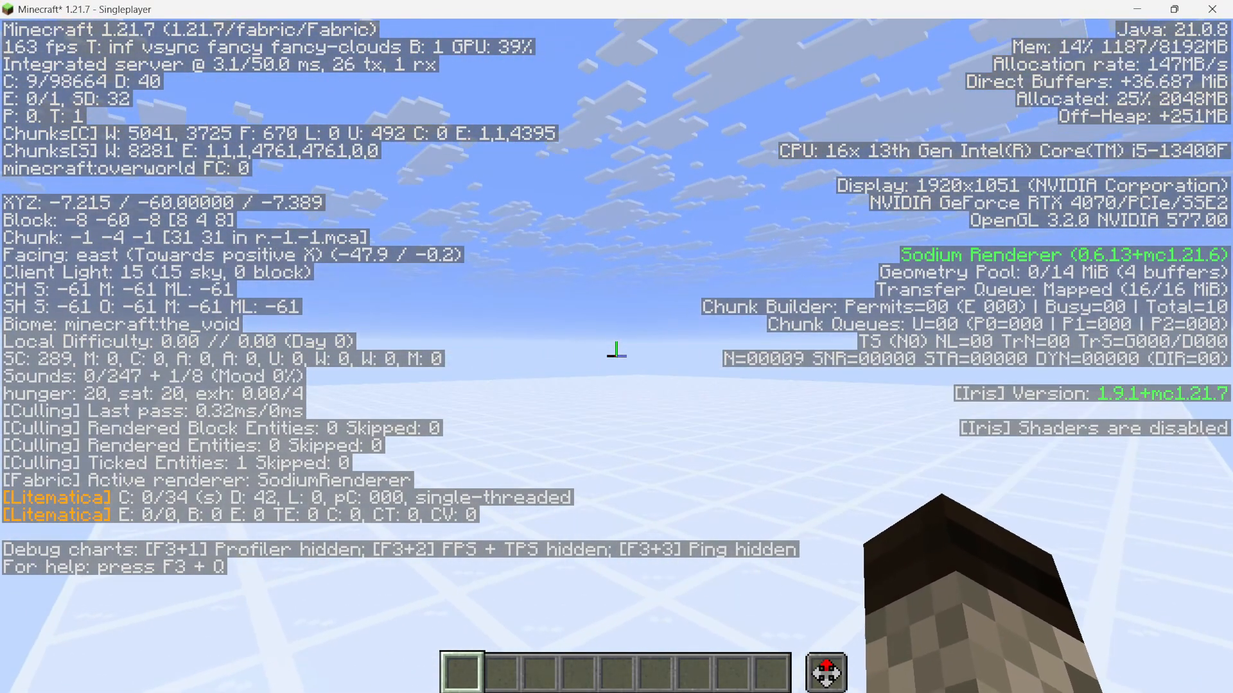
key("F3")
key("m")
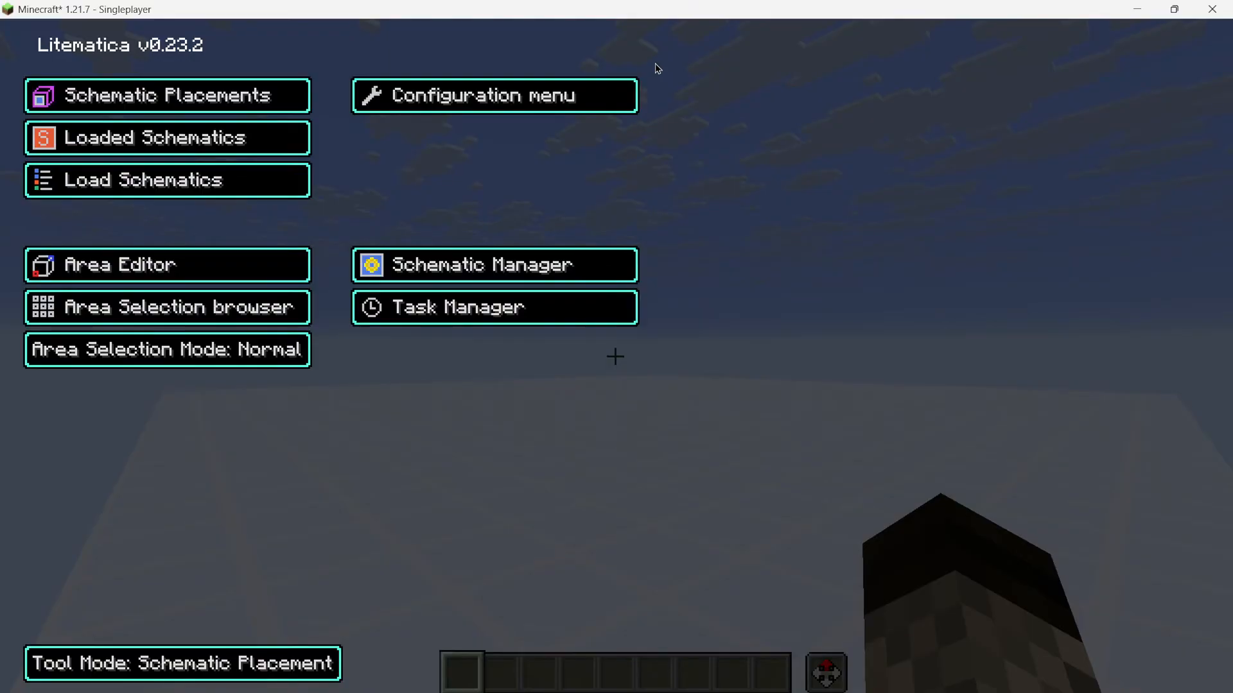
left_click(180, 187)
left_click(145, 143)
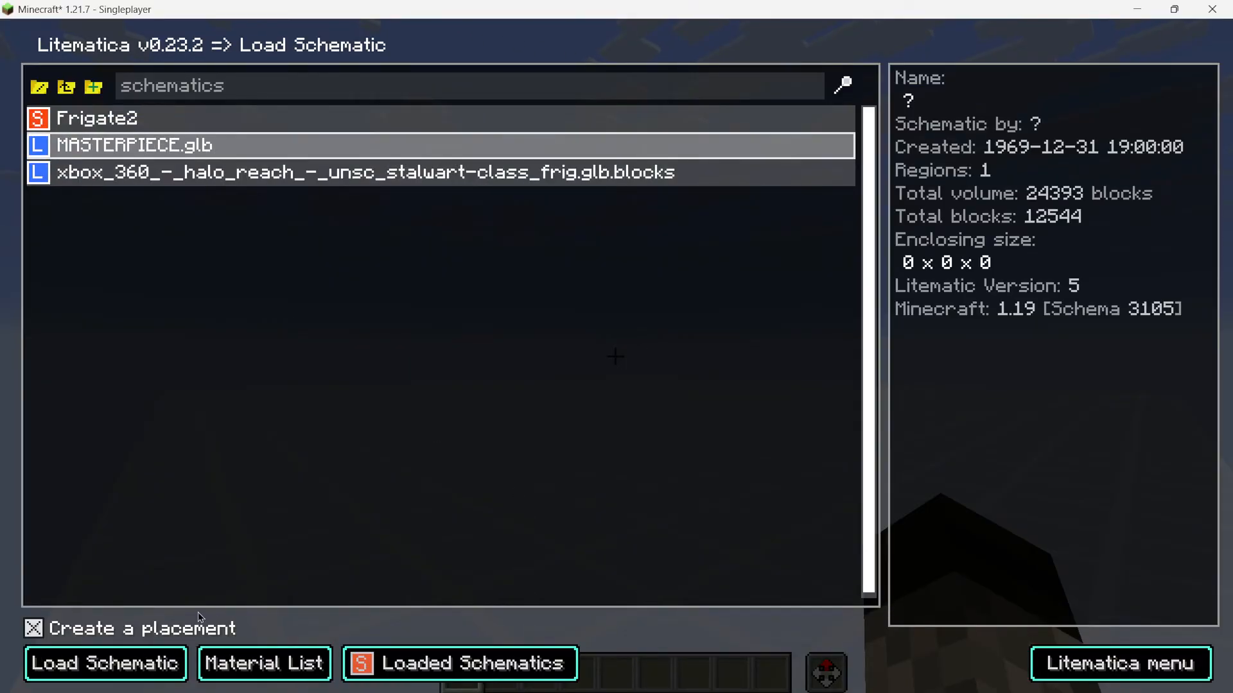
left_click(106, 664)
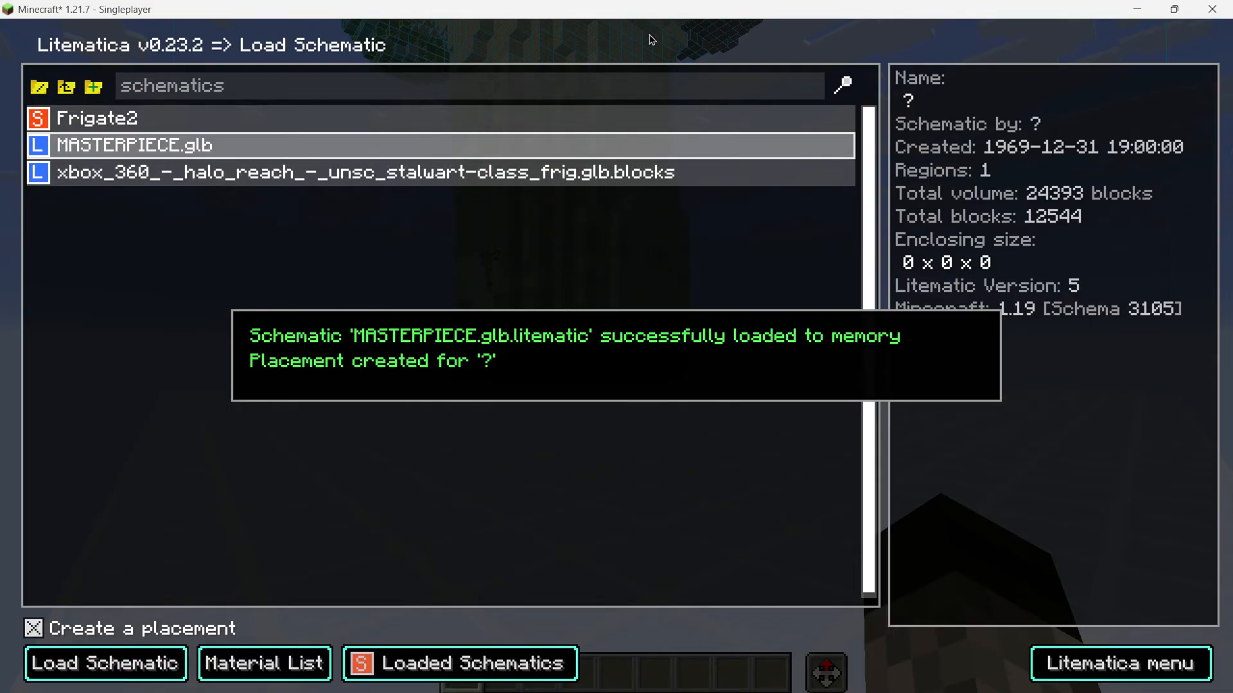
Open the schematic placement's configuration and nudge its Y origin down and back up
key("Escape")
left_click(128, 100)
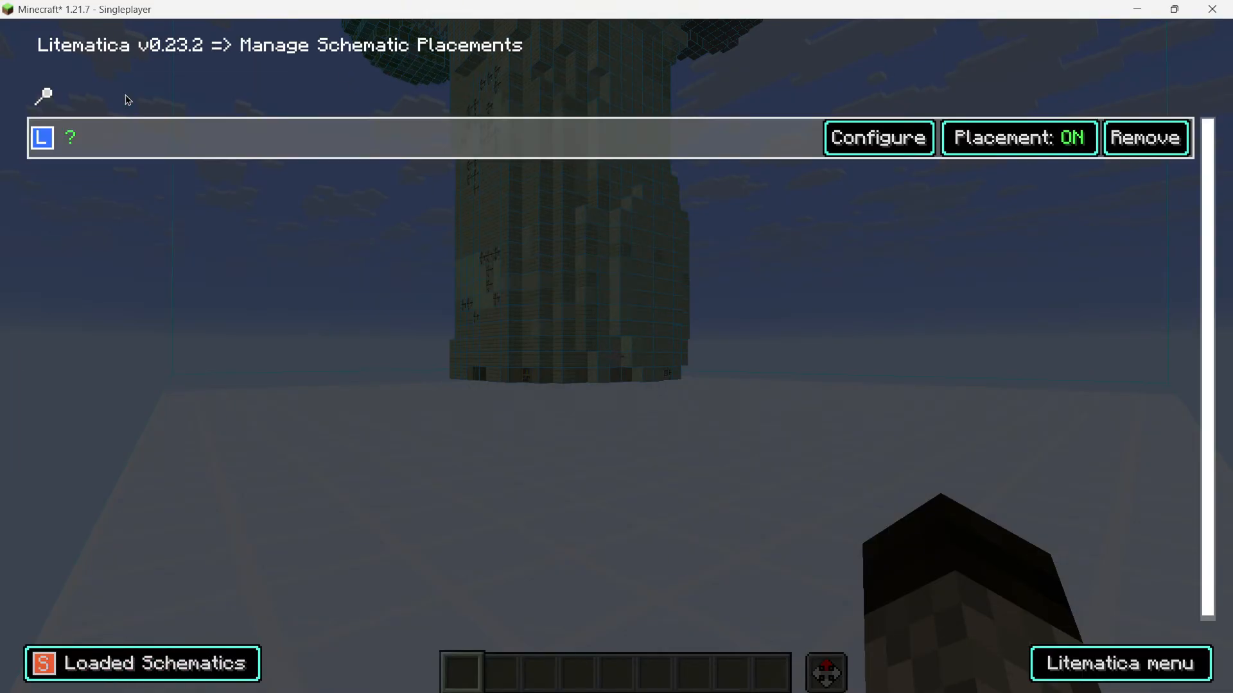
left_click(878, 137)
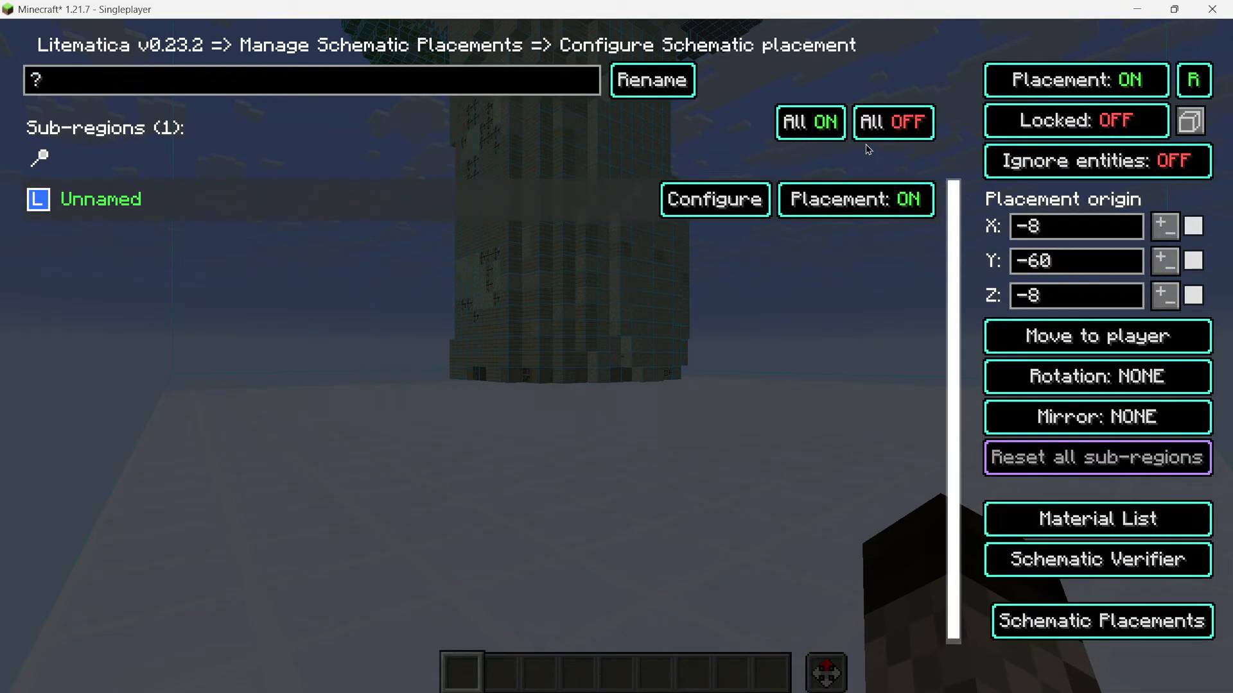
right_click(1158, 257)
left_click(1158, 256)
key("Escape")
key("Escape")
key("Escape")
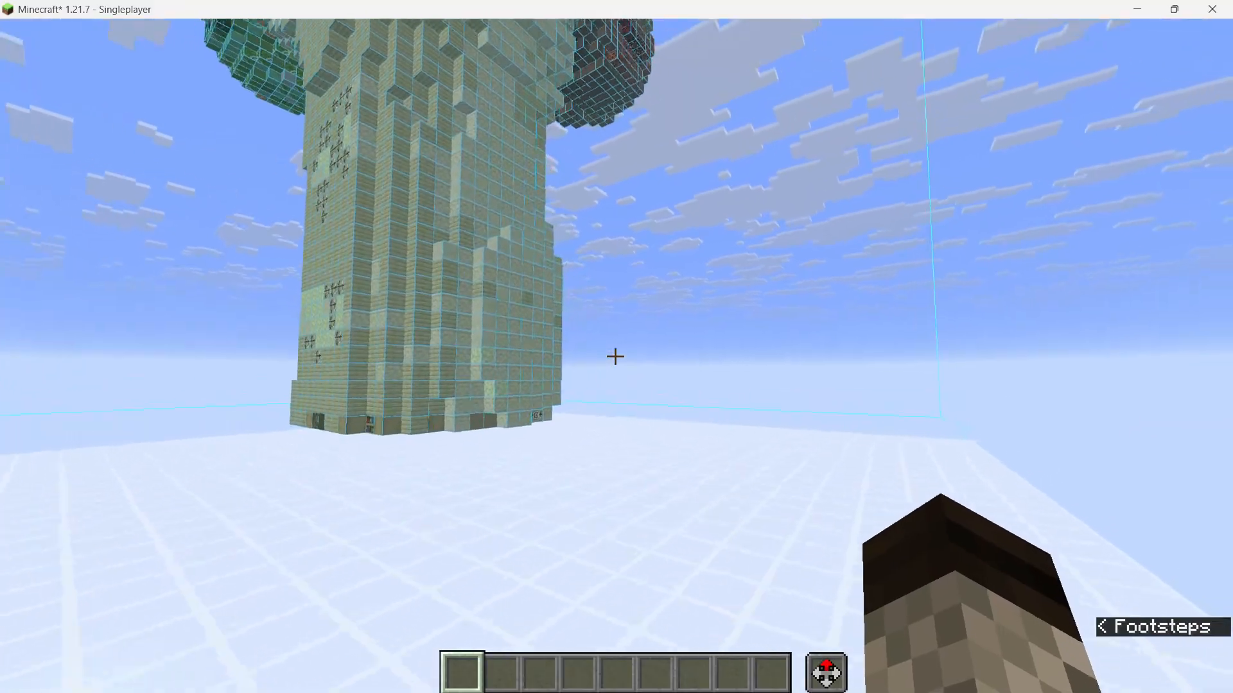
Fly around and through the placed MASTERPIECE schematic to inspect its blocks
key("w")
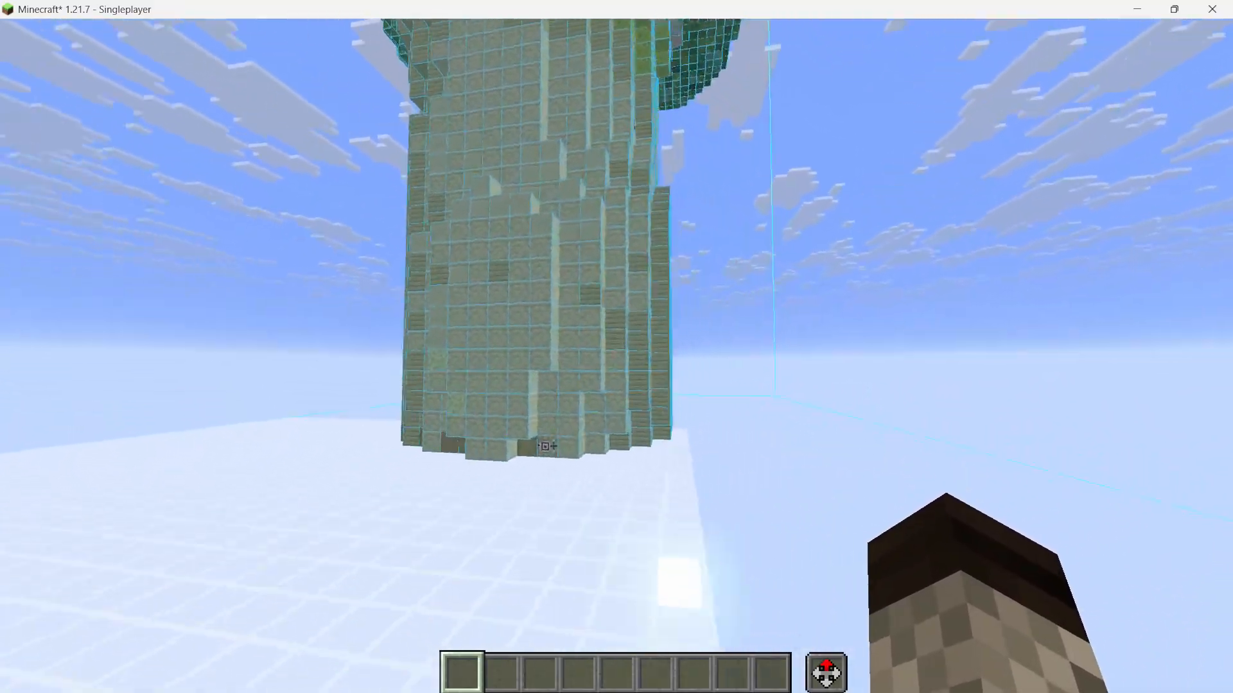
key("w")
key("space")
key("s")
key("d")
key("space")
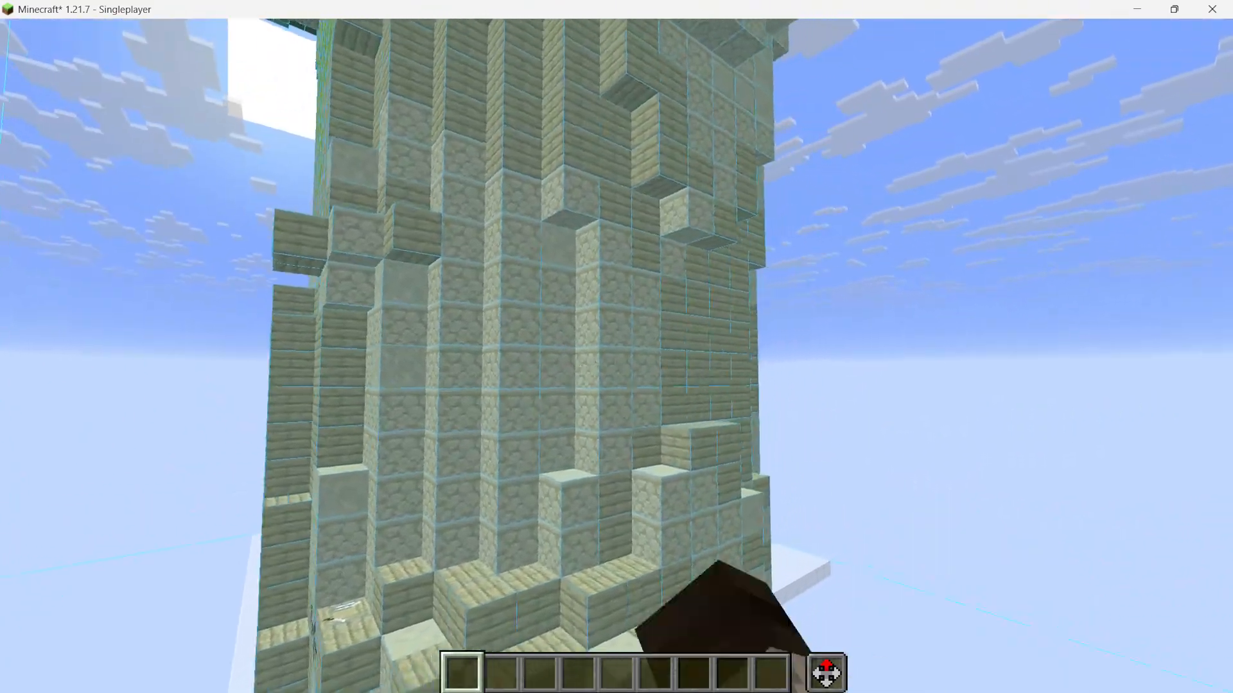
key("space")
key("s")
key("a")
key("space")
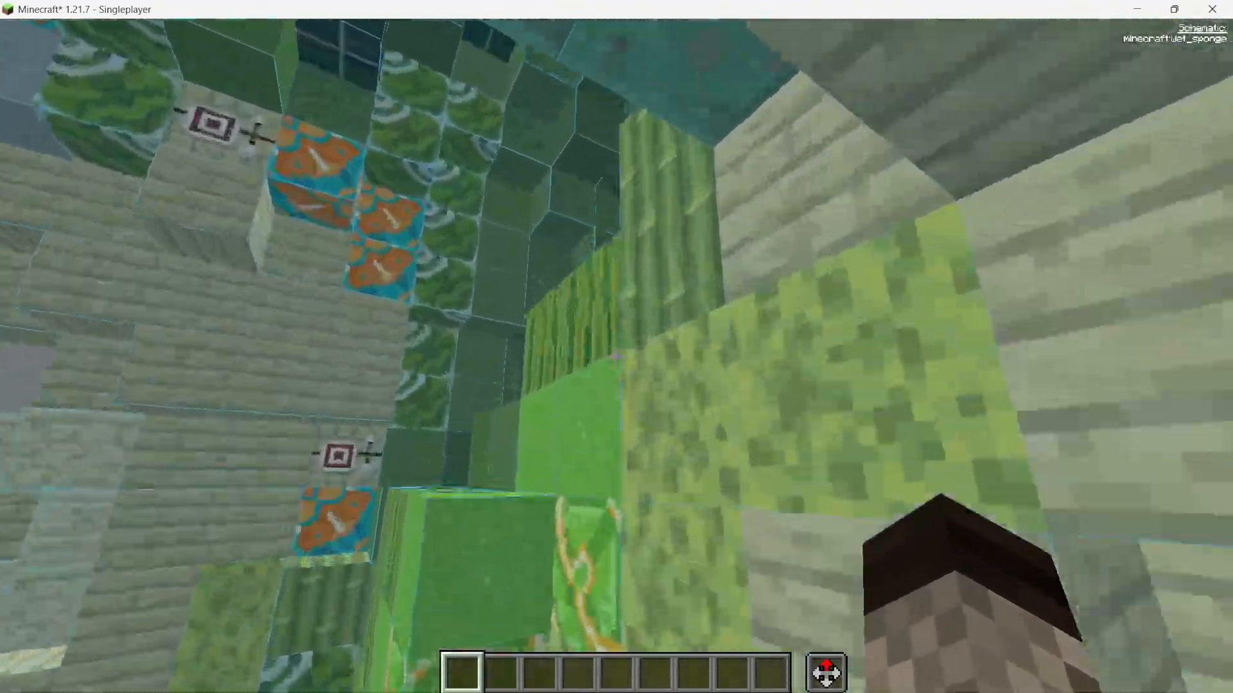
key("w")
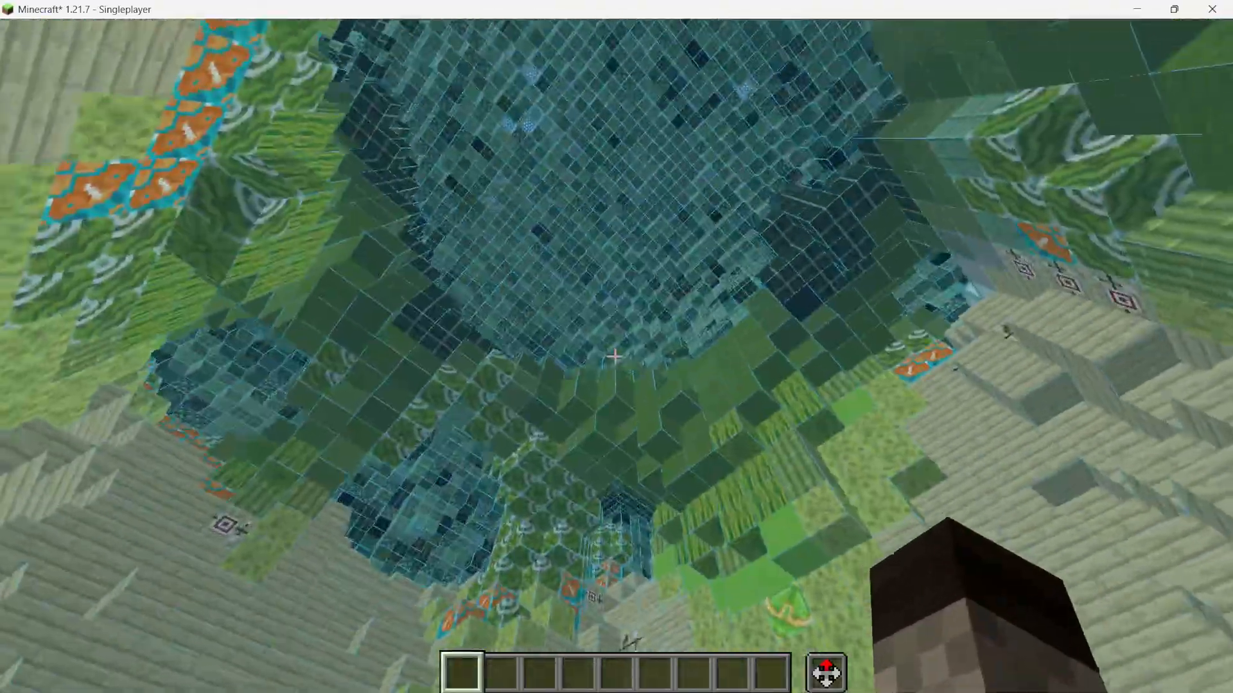
key("w")
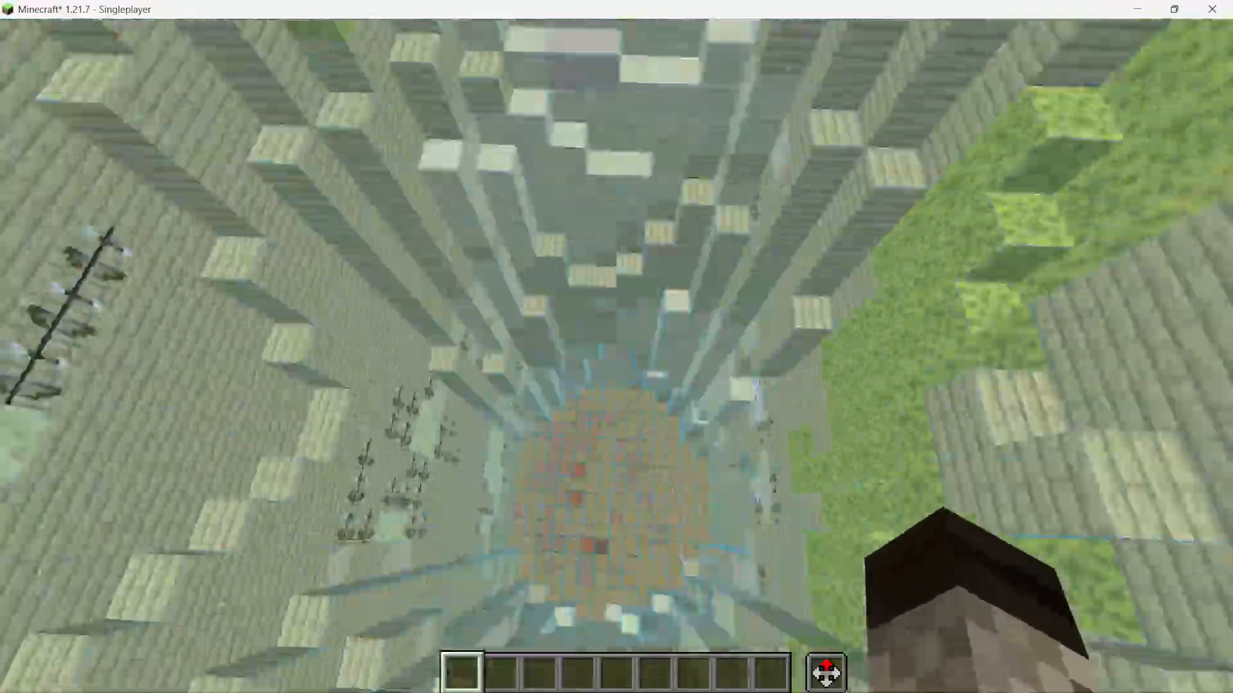
key("w")
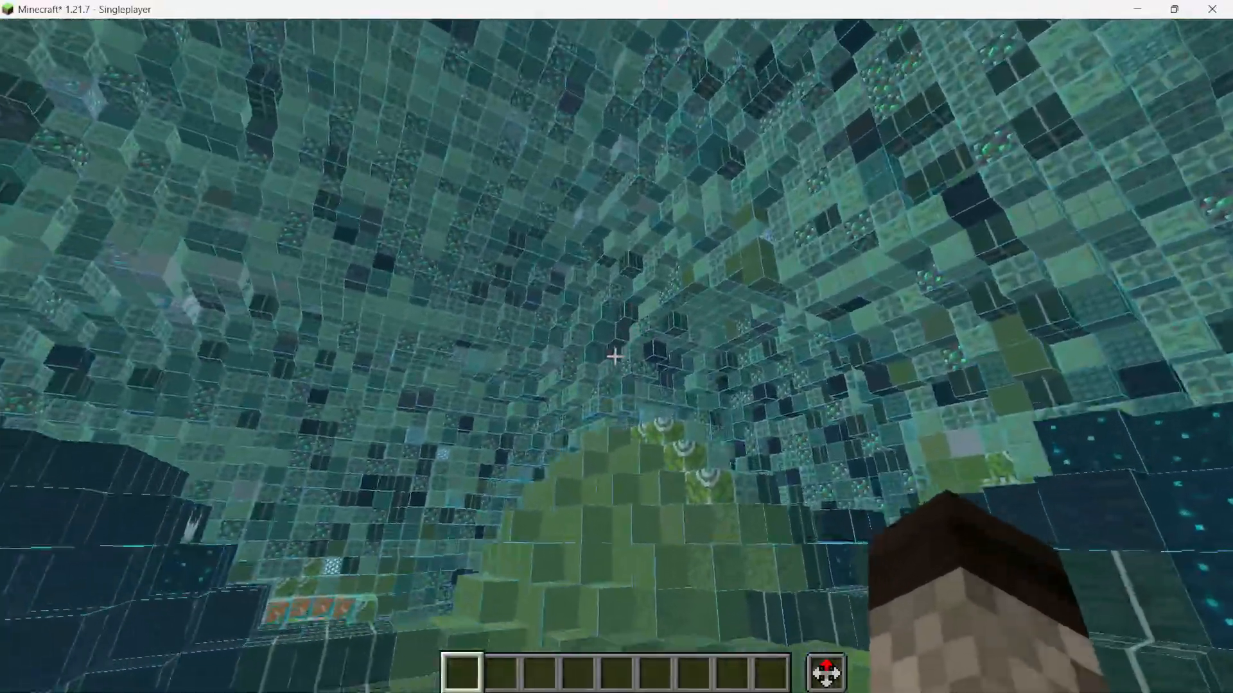
key("w")
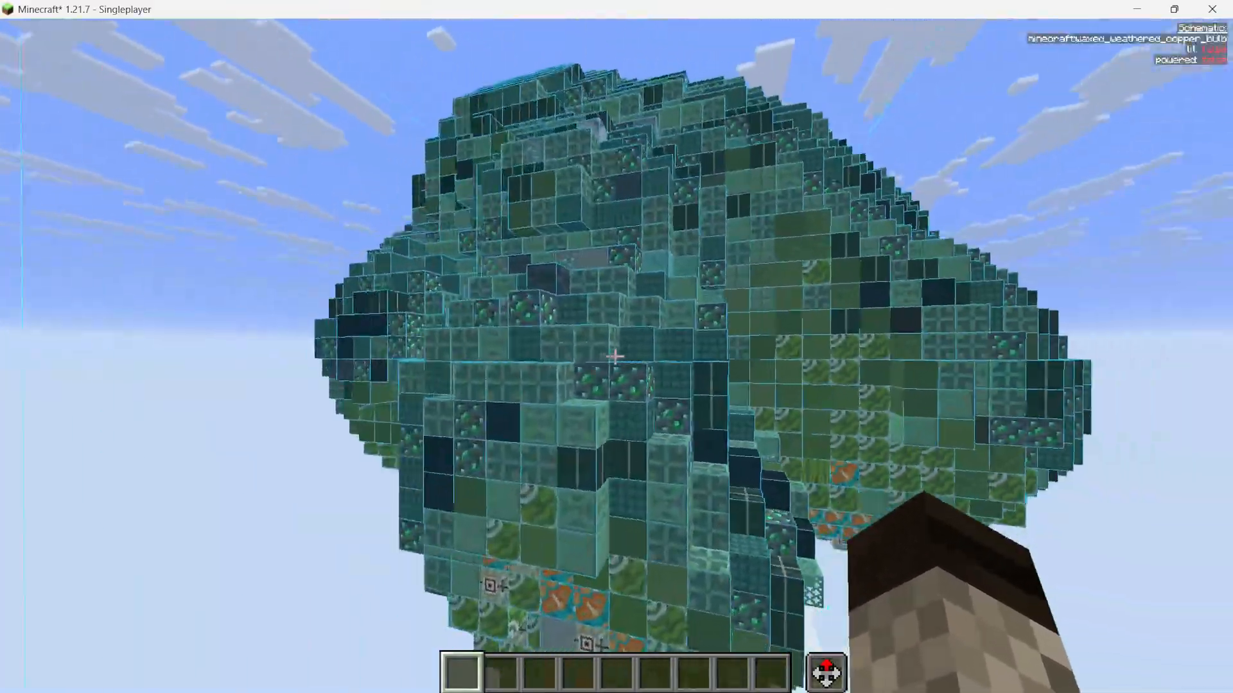
Circle the broccoli-shaped schematic and fly over its crown to examine its block textures from outside
key("a")
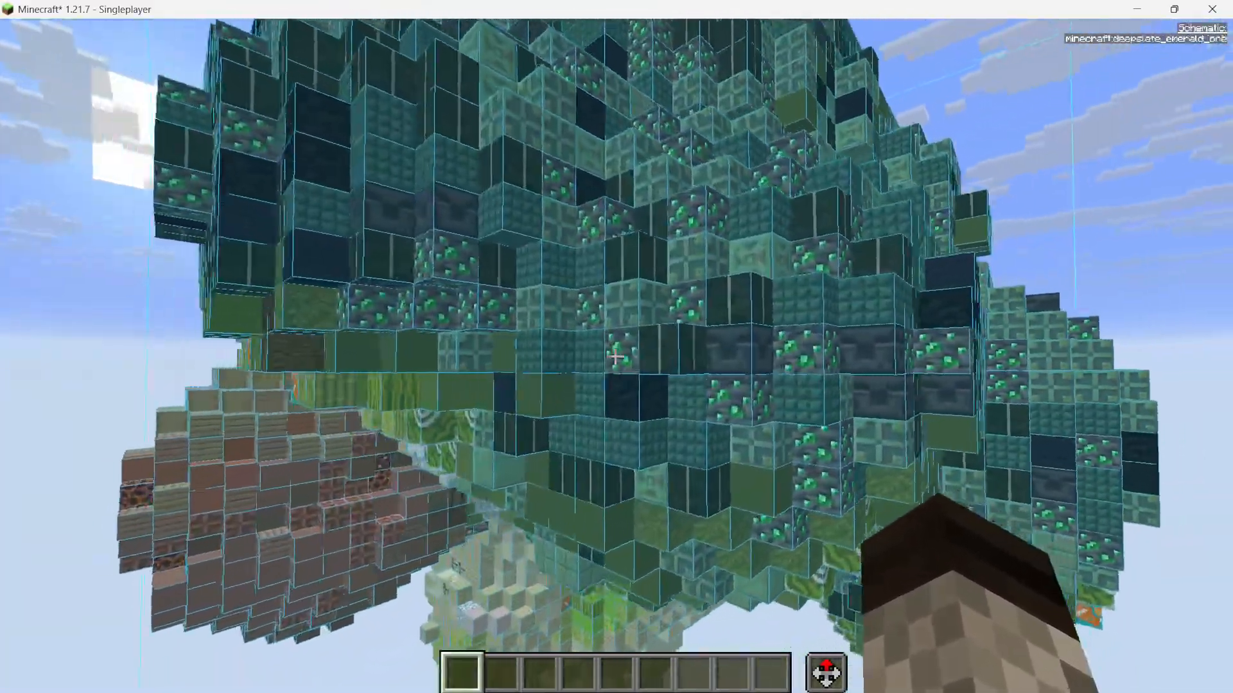
key("s")
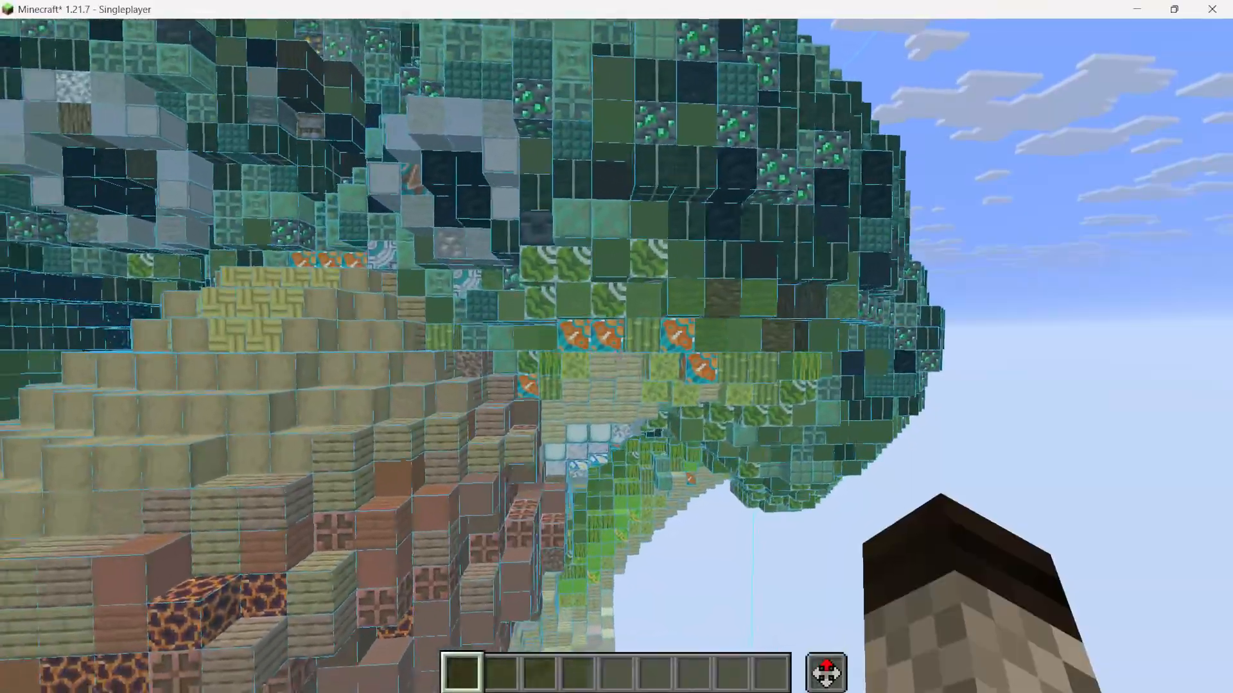
key("s")
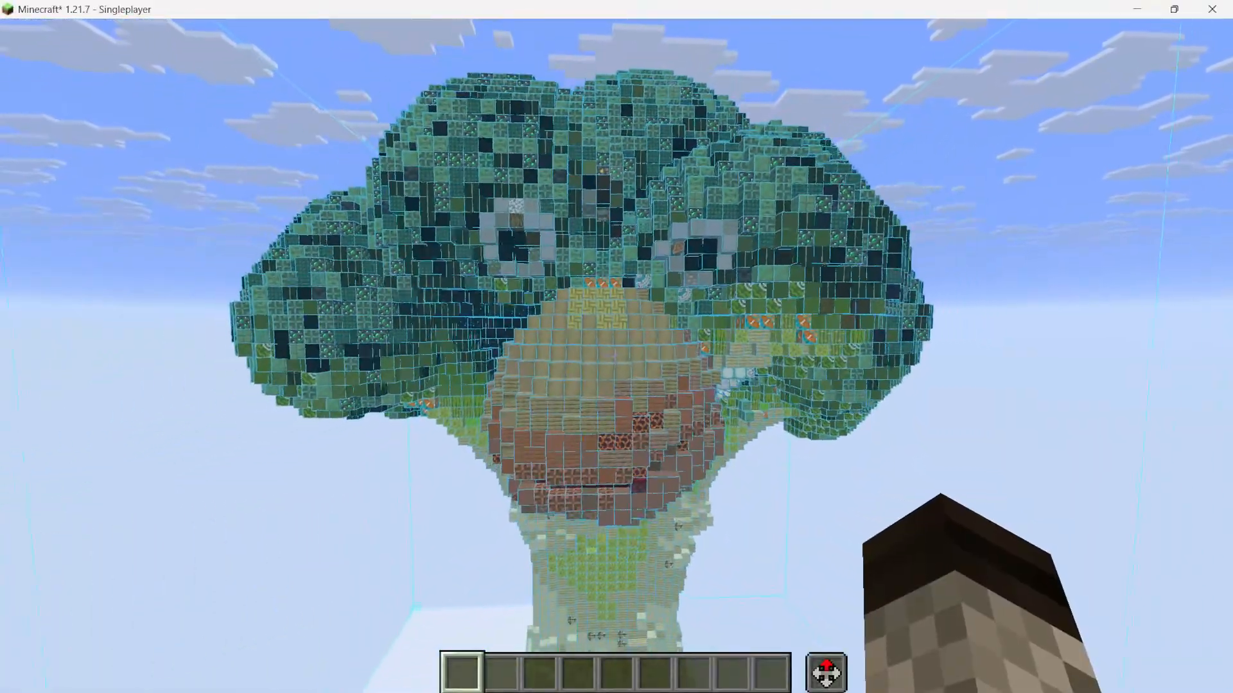
key("s")
key("s")
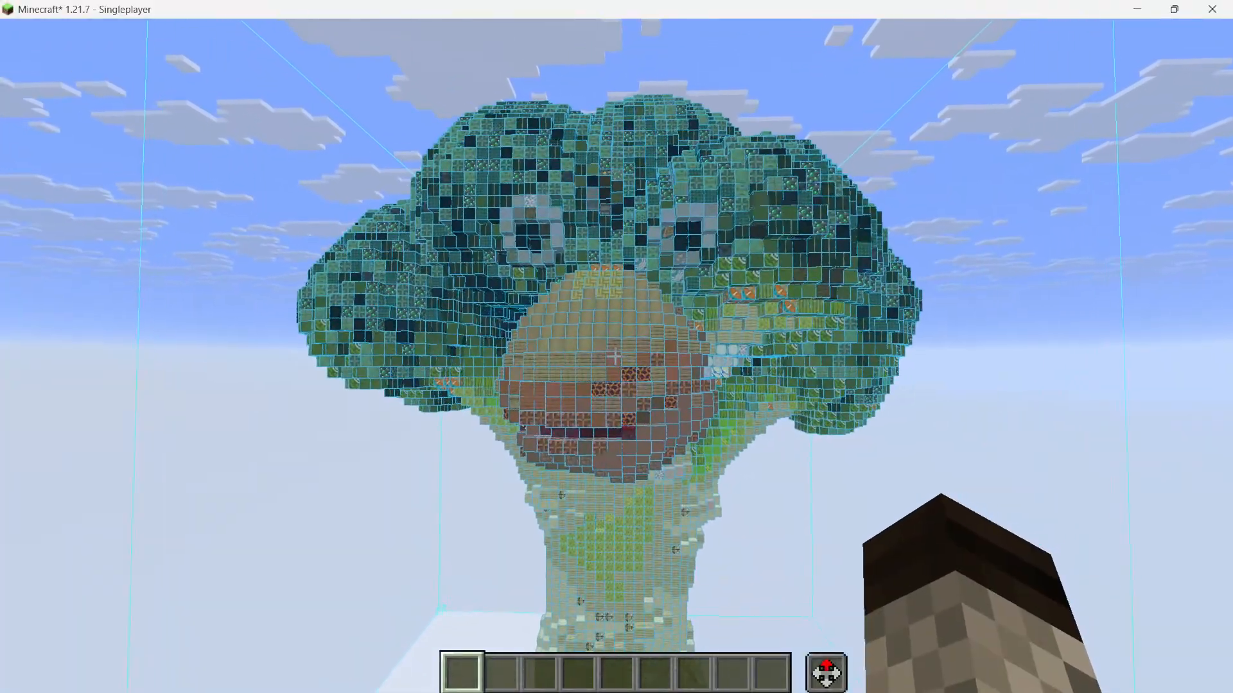
key("w")
key("w")
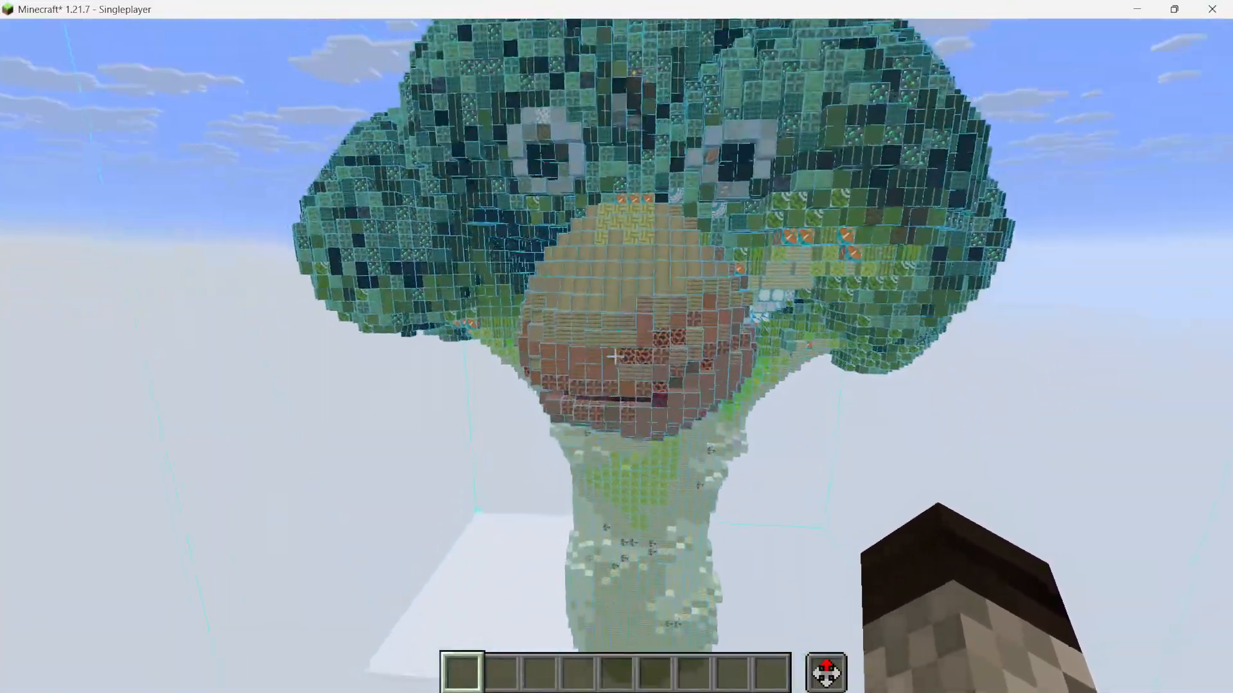
key("d")
key("w")
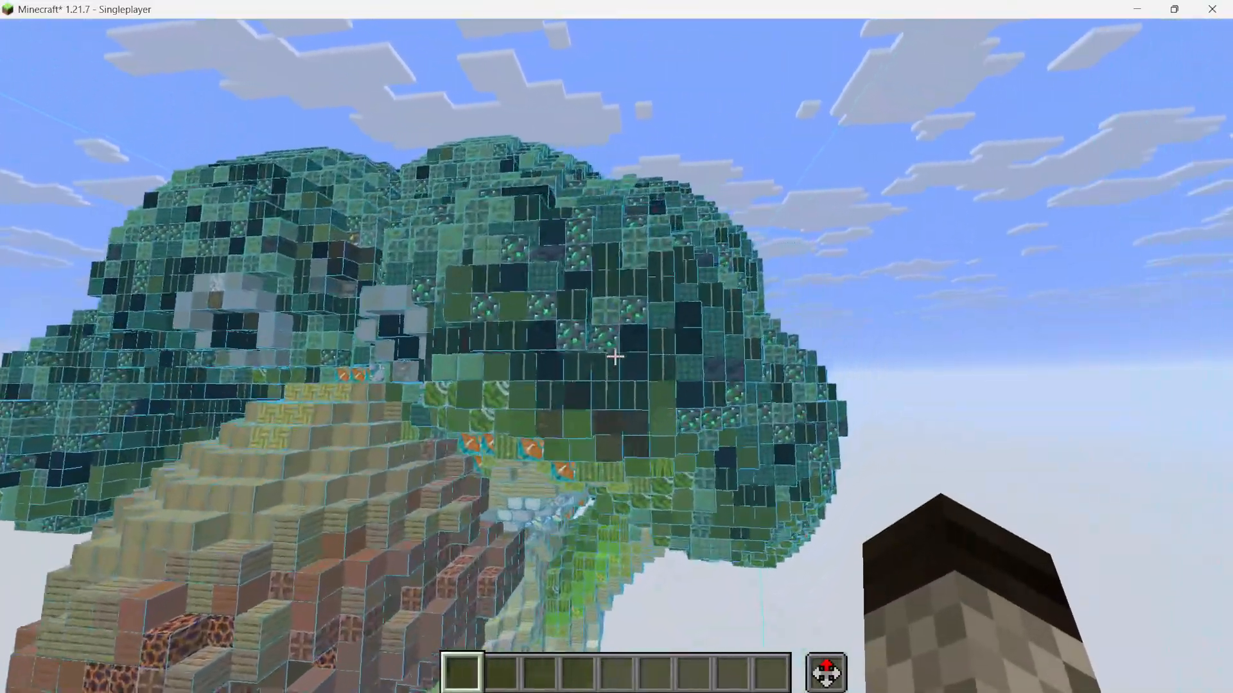
key("space")
key("d")
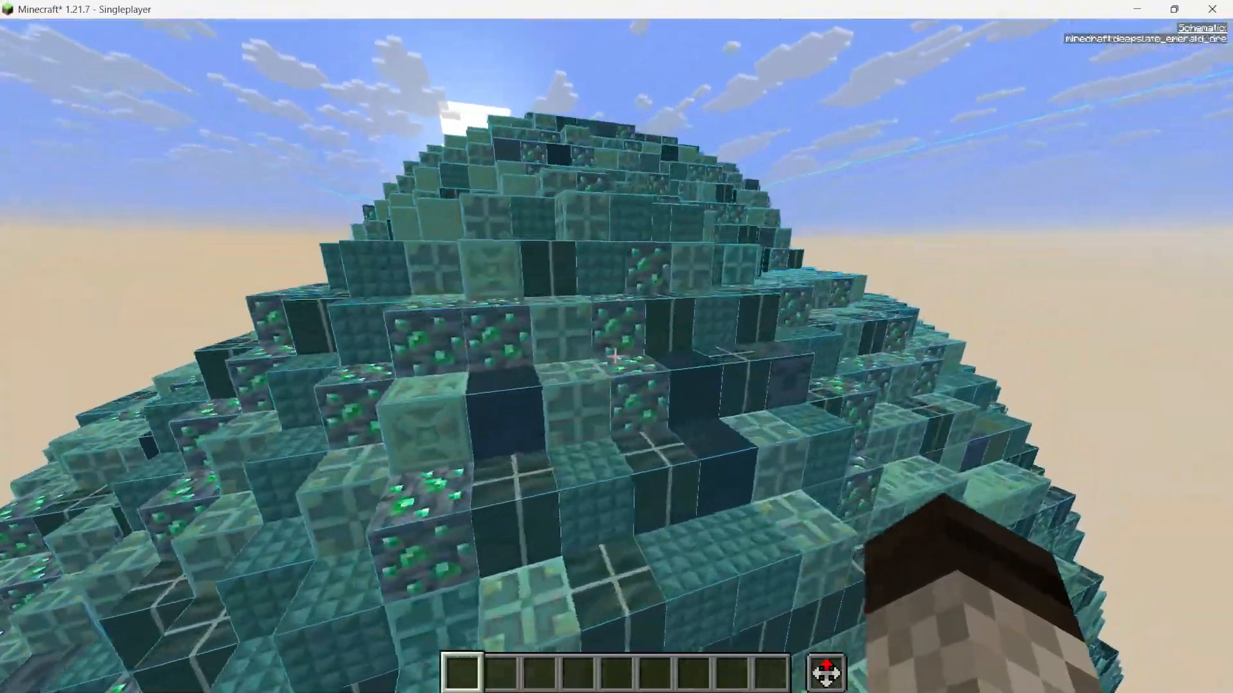
key("w")
key("d")
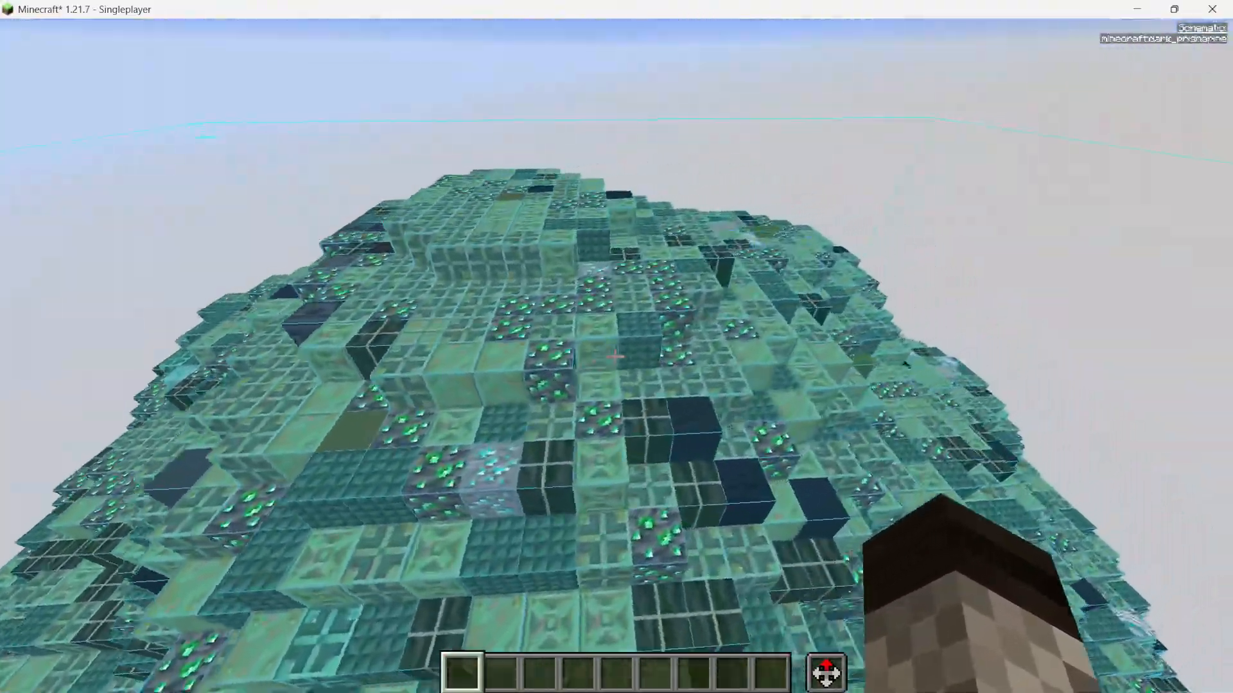
key("s")
key("d")
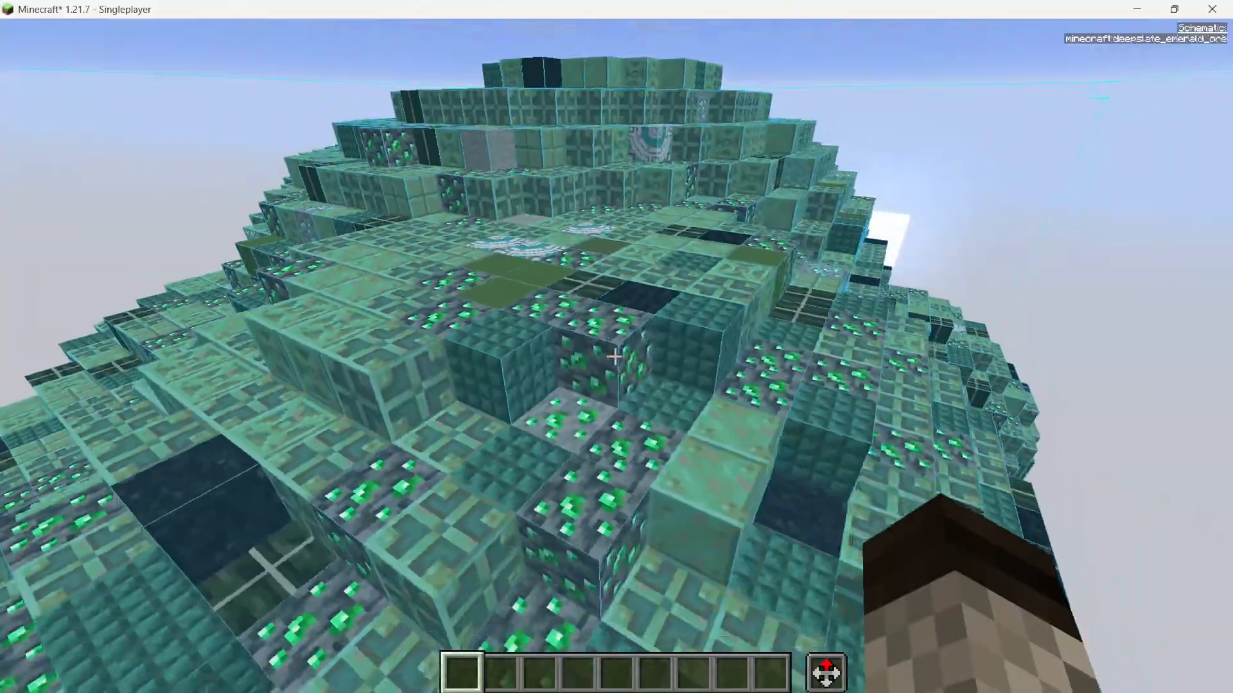
key("shift")
key("s")
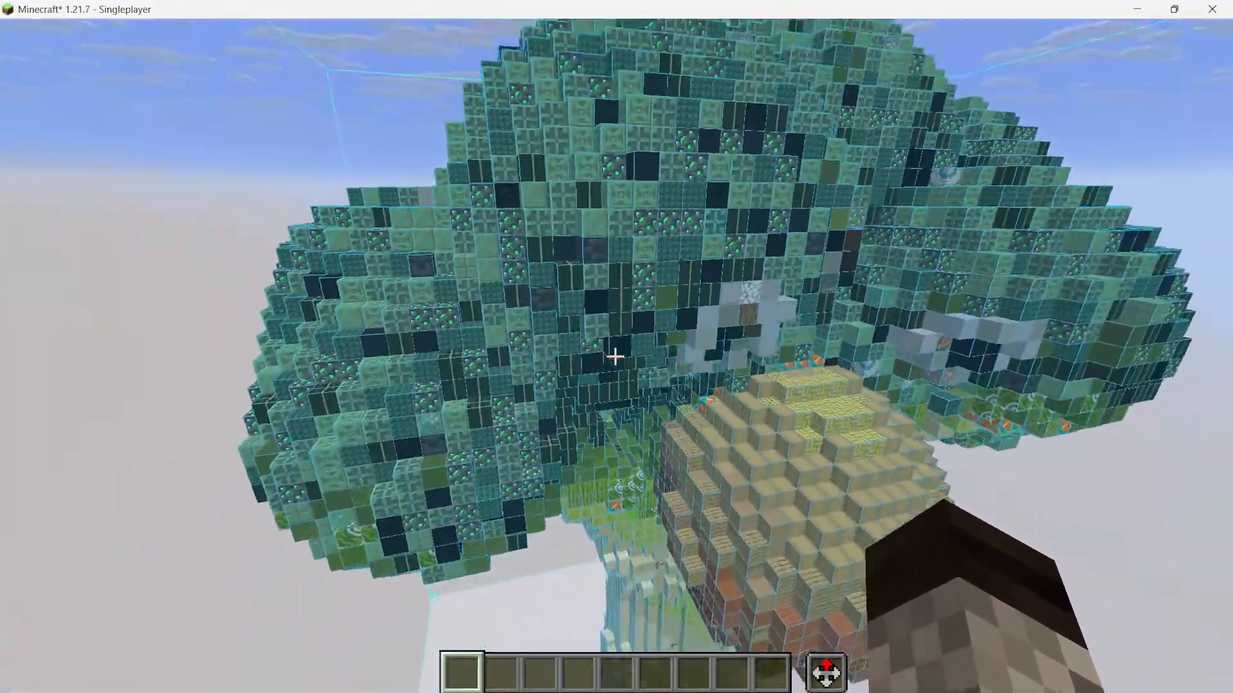
key("s")
key("d")
key("shift")
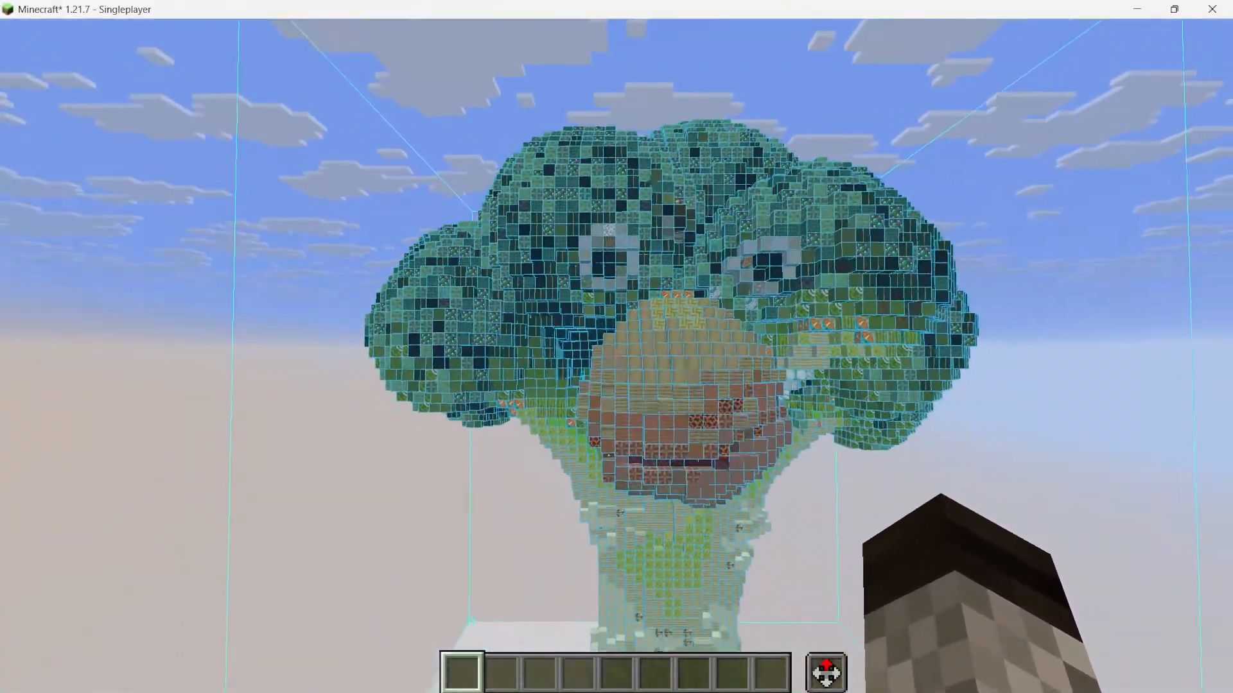
Fly down along the schematic's face and stem and into its hollow base to examine the interior blocks
key("w")
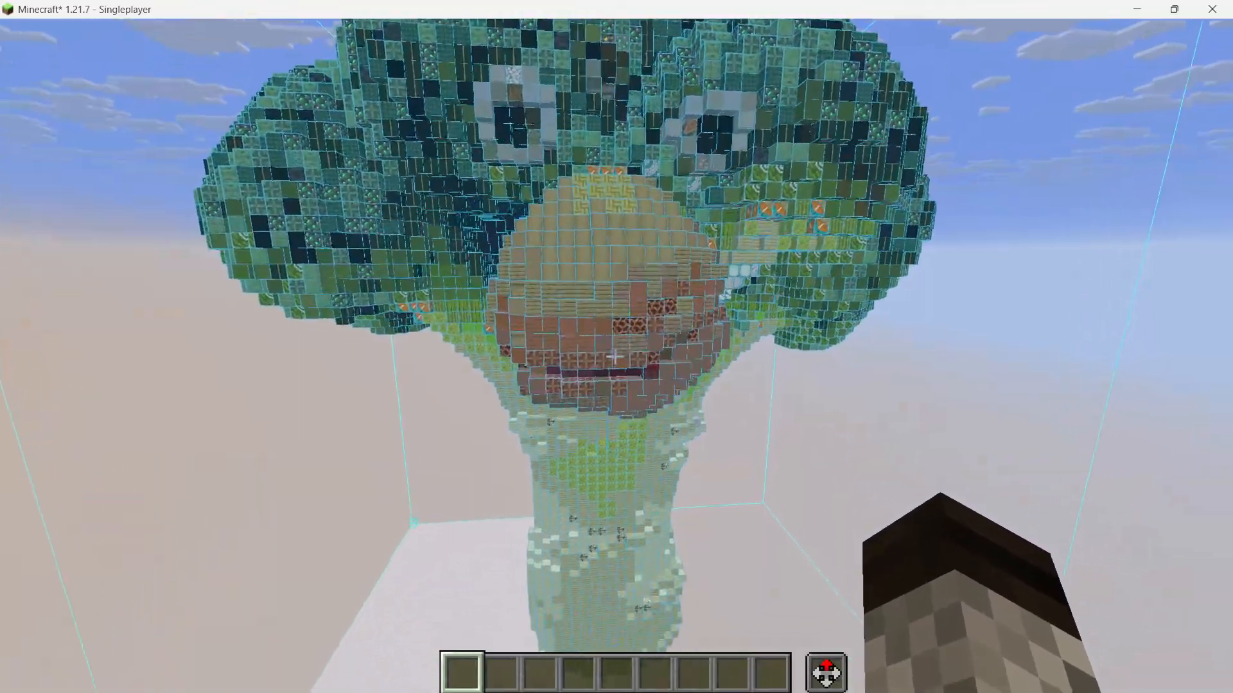
key("w")
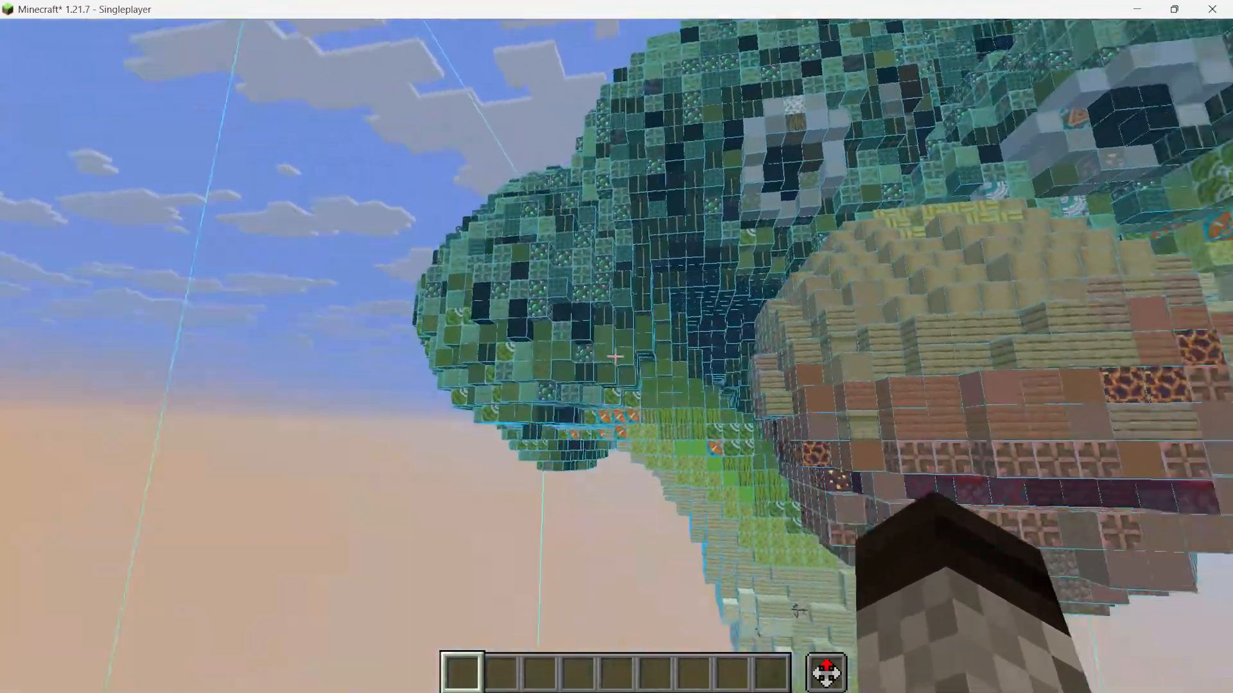
key("a")
key("a")
key("w")
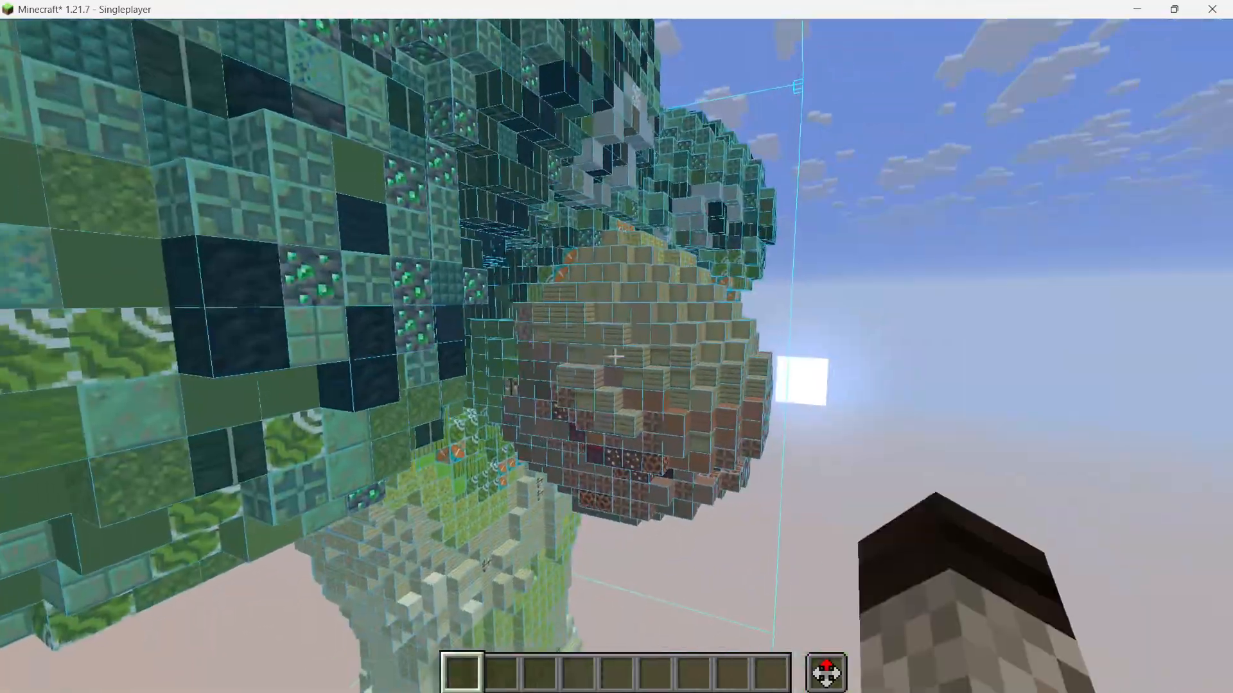
key("d")
key("shift")
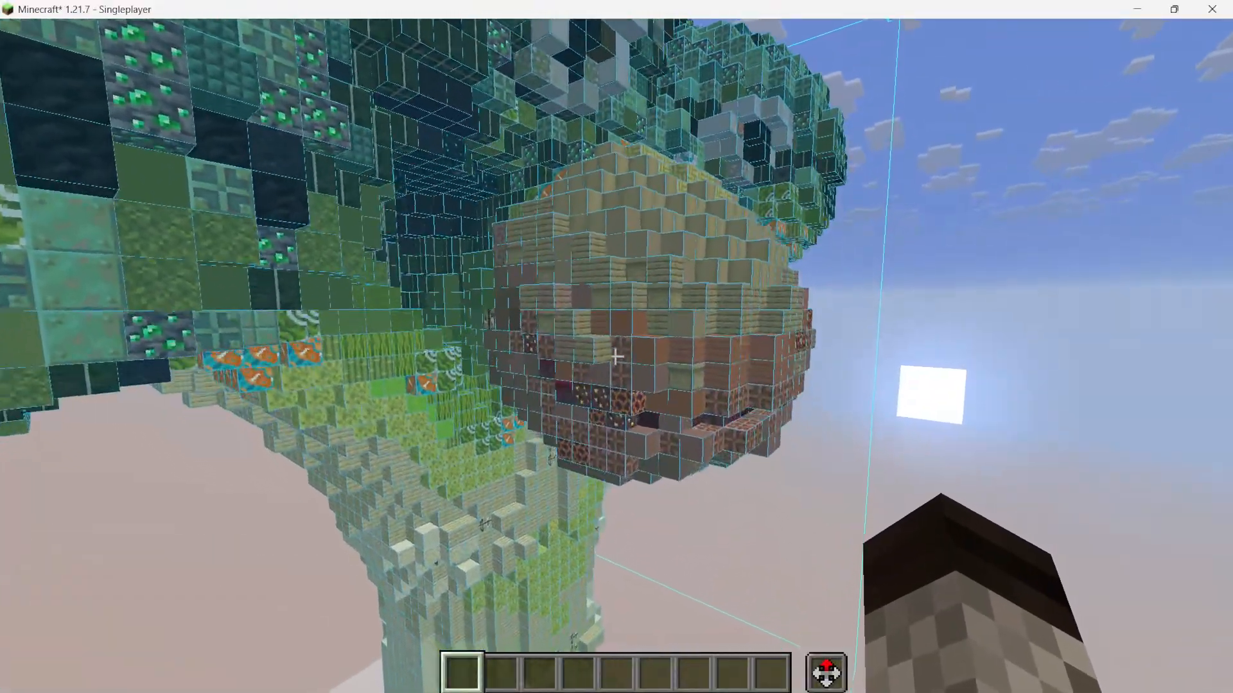
key("w")
key("w")
key("a")
left_click(615, 356)
left_click(615, 357)
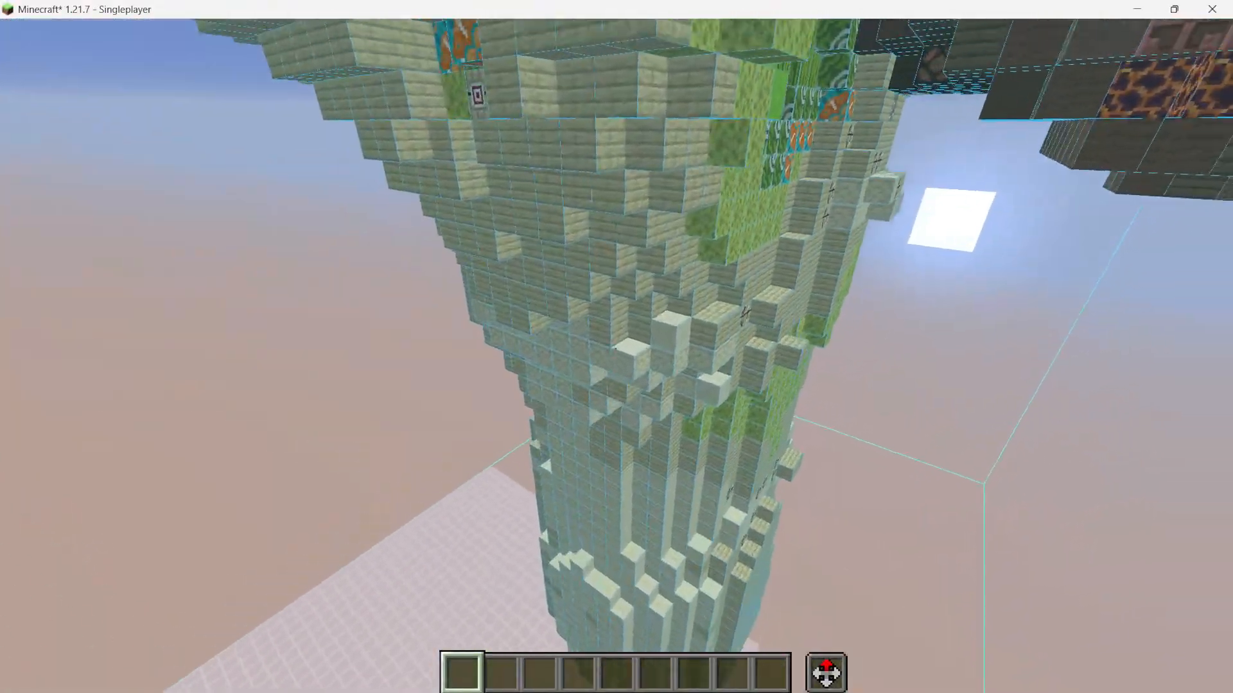
key("w")
key("a")
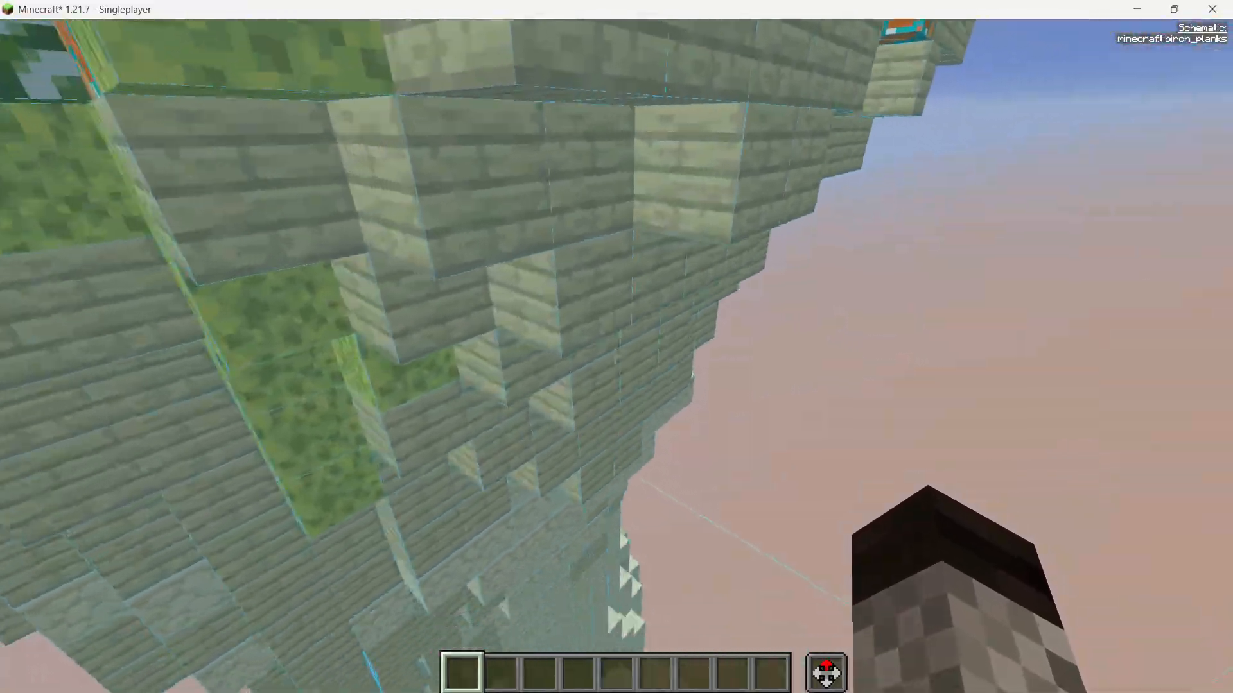
key("shift")
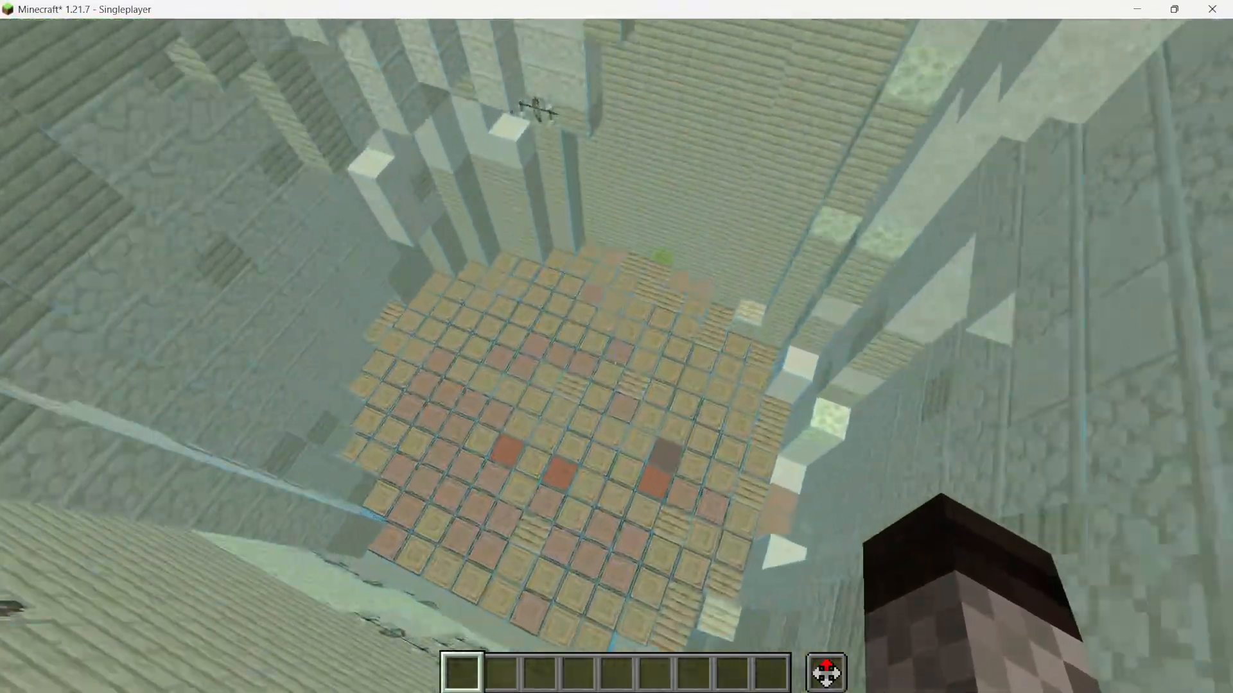
key("space")
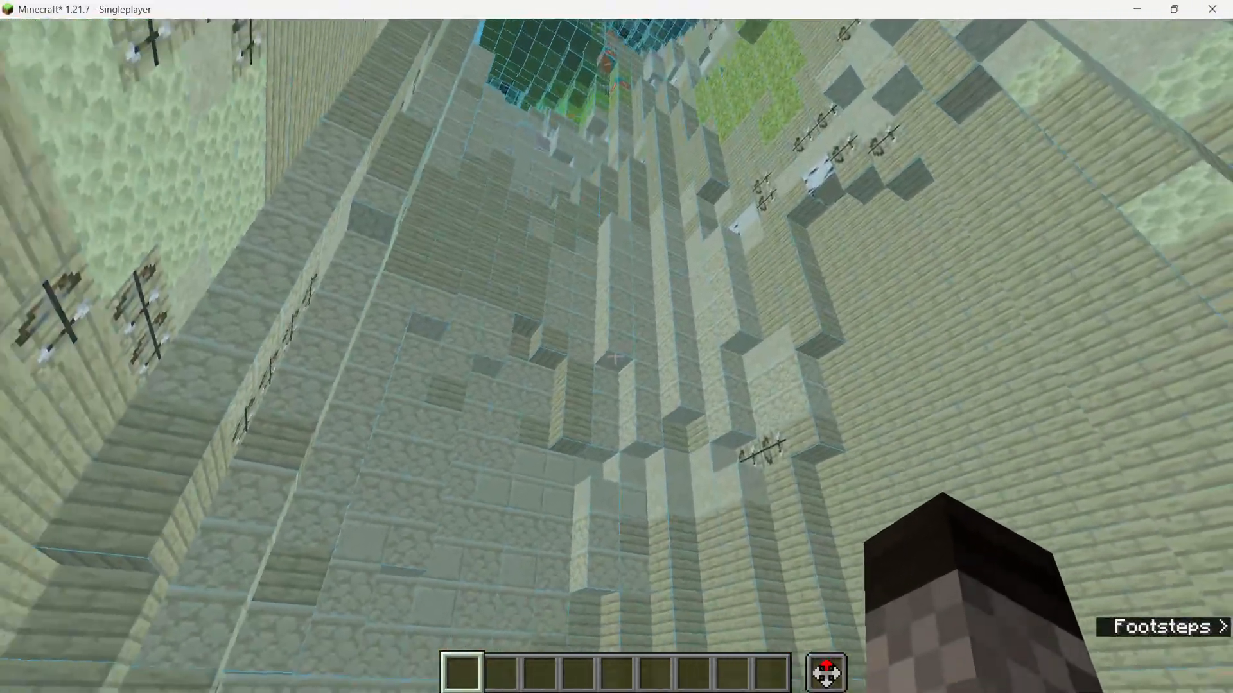
key("s")
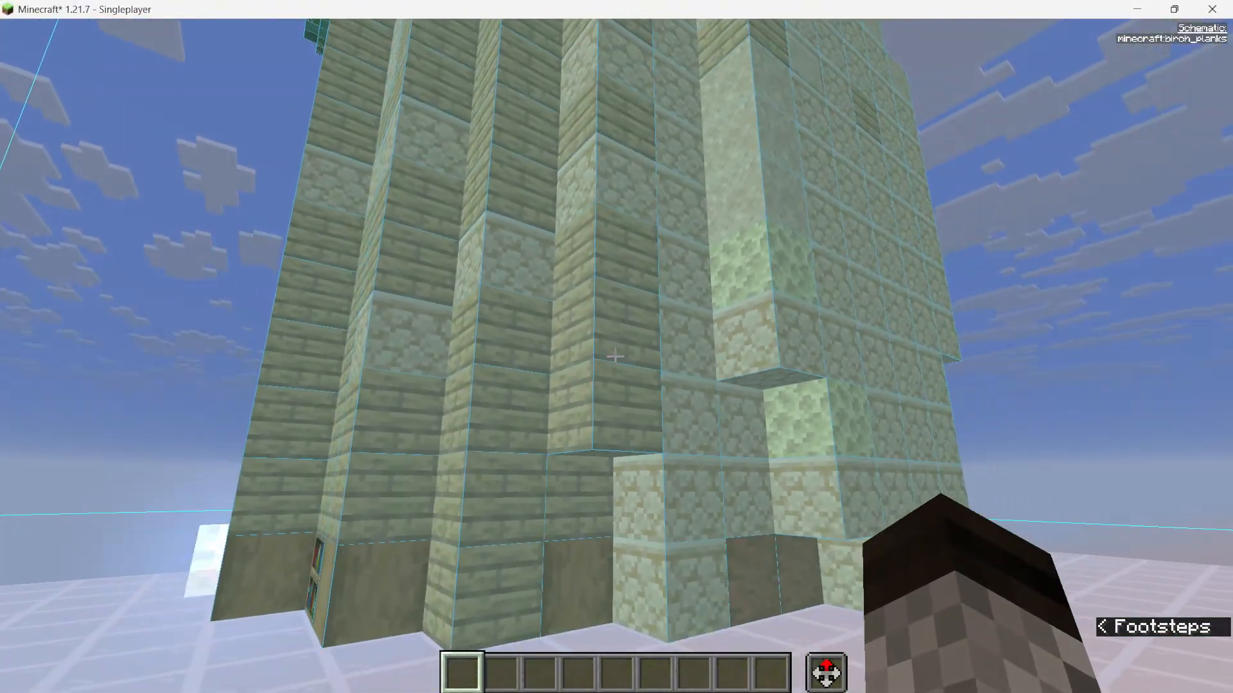
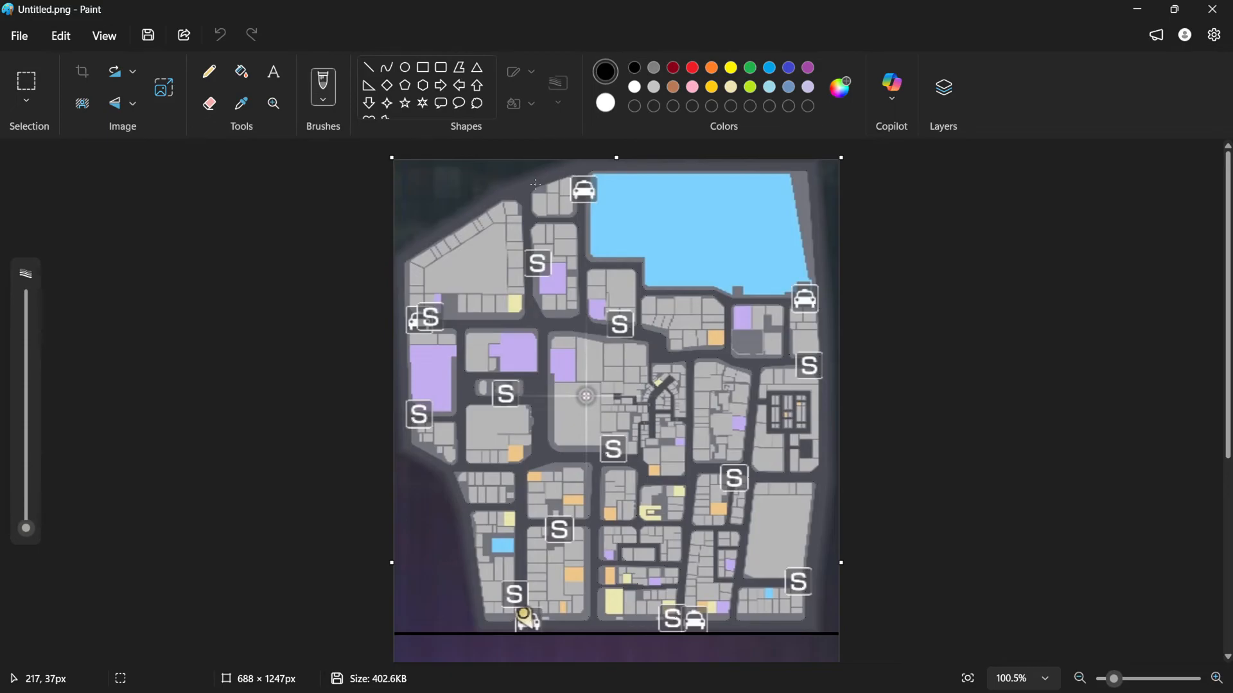
Zoom and scroll through the city map image and its handwritten size and scale notes to examine them
scroll(535, 184, "up", 5, "ctrl")
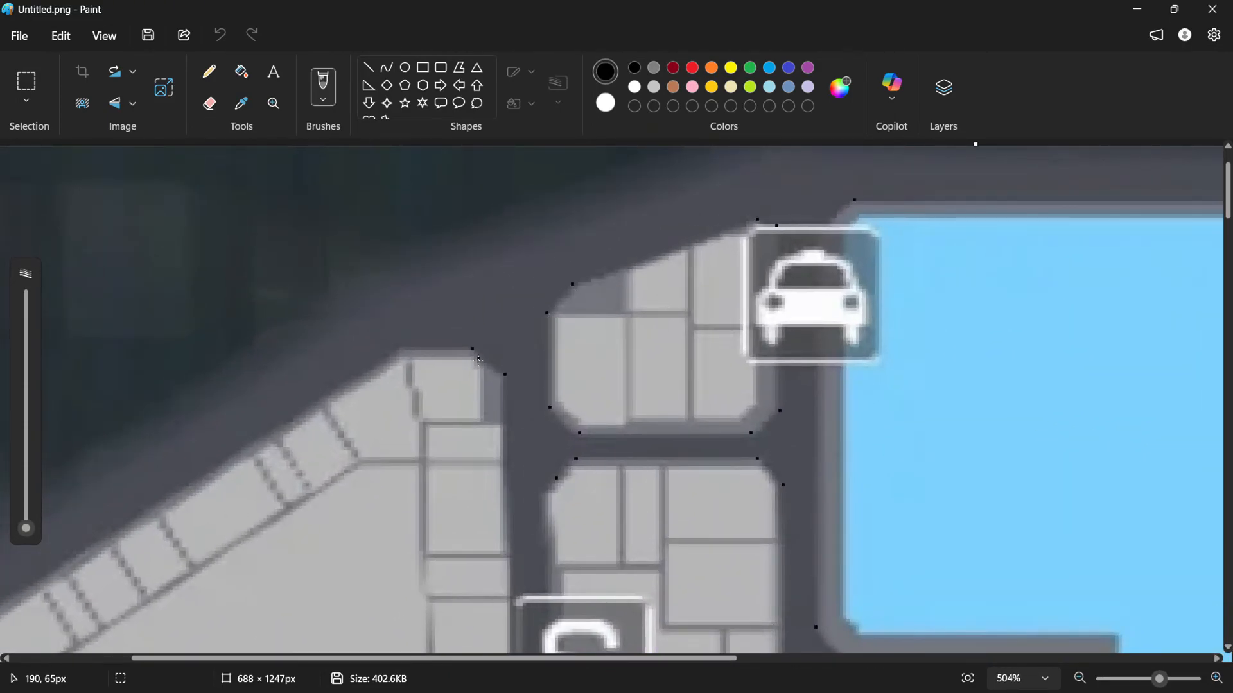
scroll(478, 359, "down", 7)
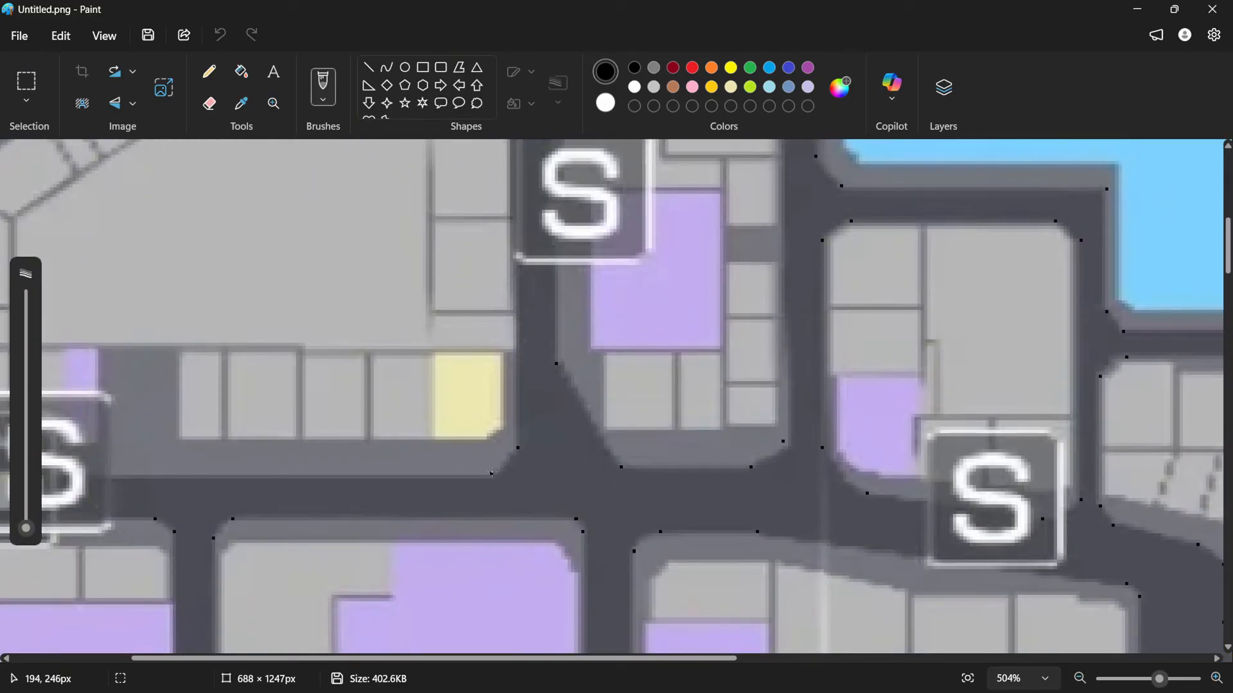
scroll(492, 473, "down", 20)
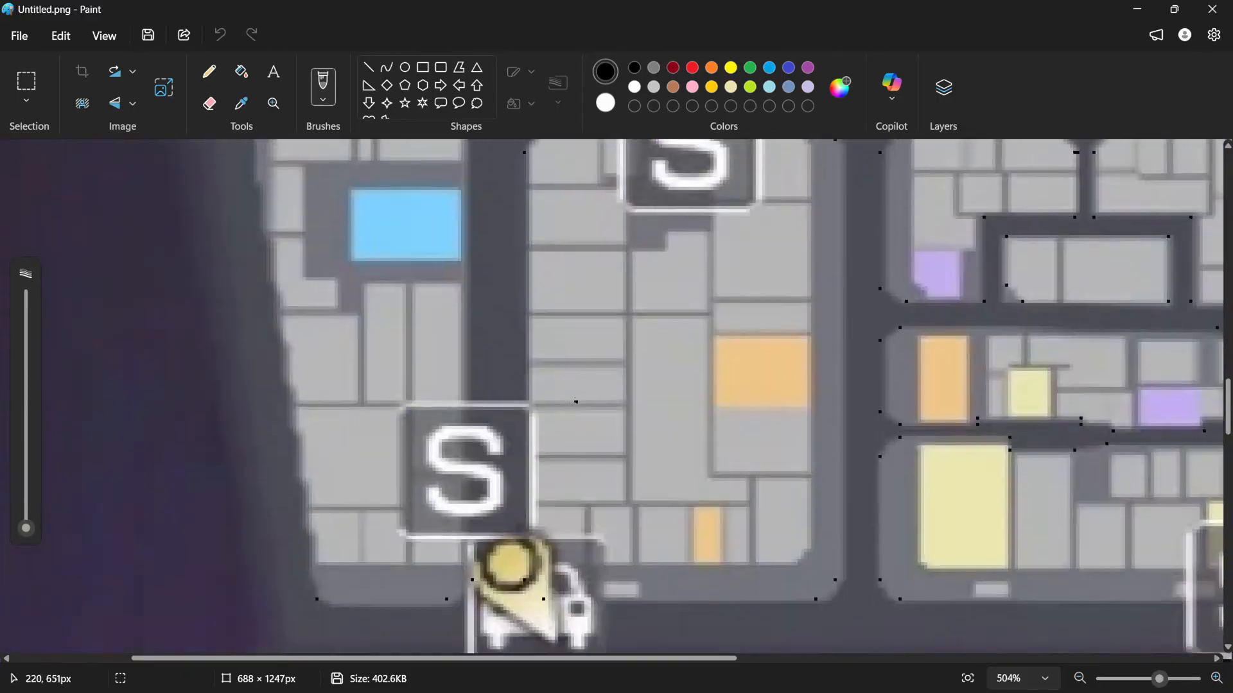
scroll(576, 403, "down", 5, "ctrl")
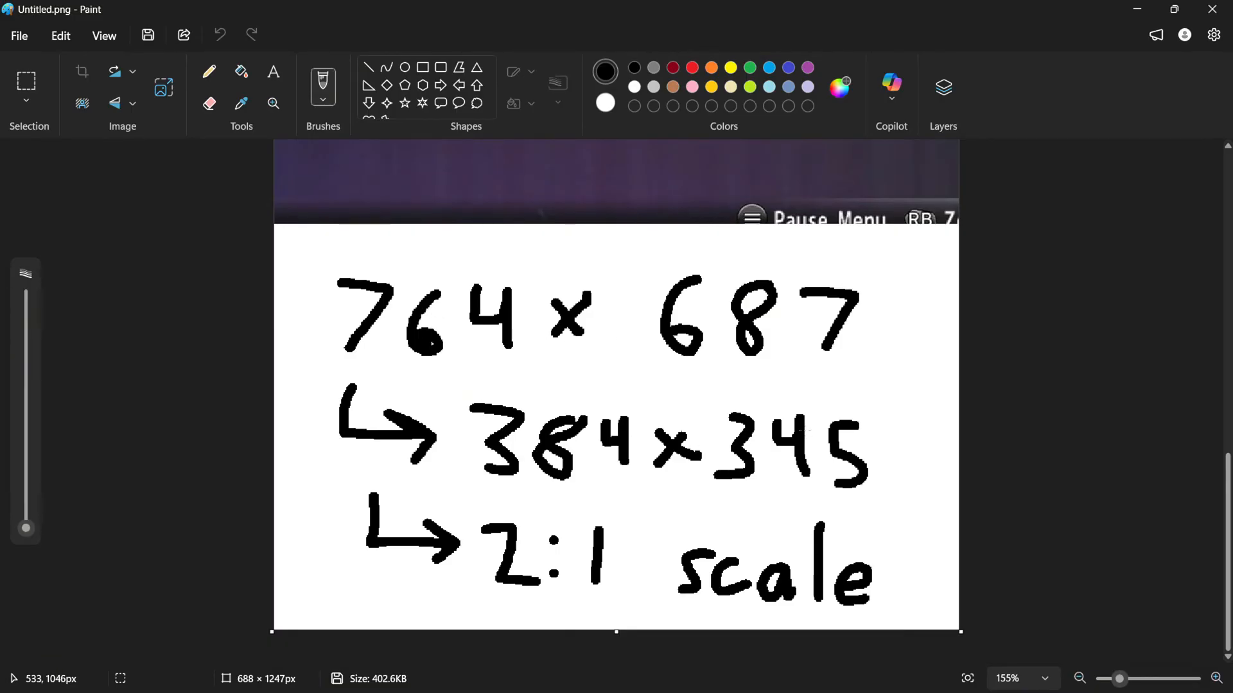
scroll(796, 418, "up", 10)
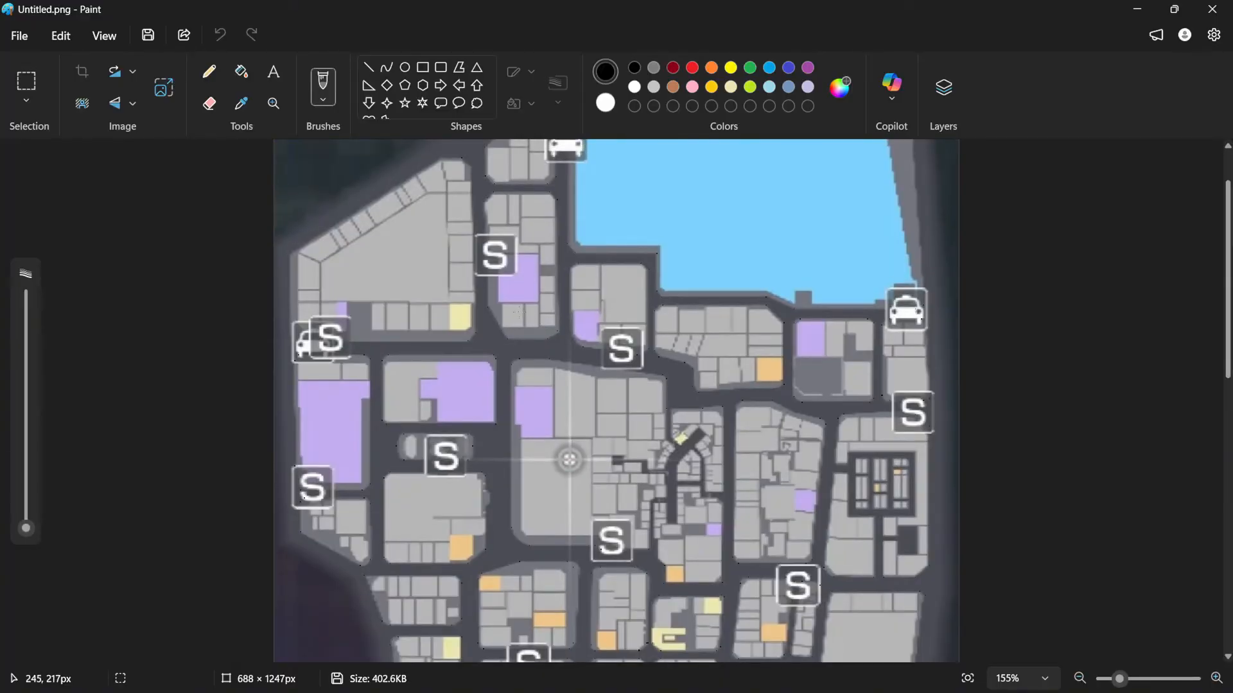
scroll(535, 385, "down", 4)
scroll(467, 546, "up", 4)
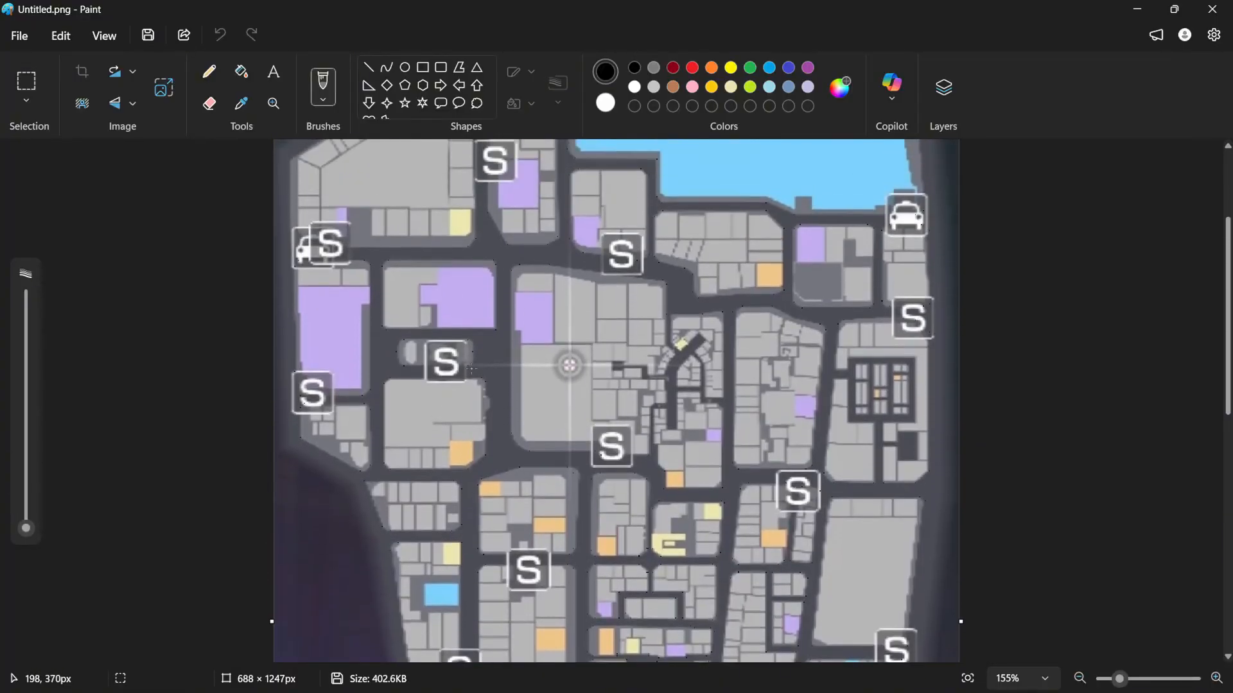
scroll(494, 378, "down", 3)
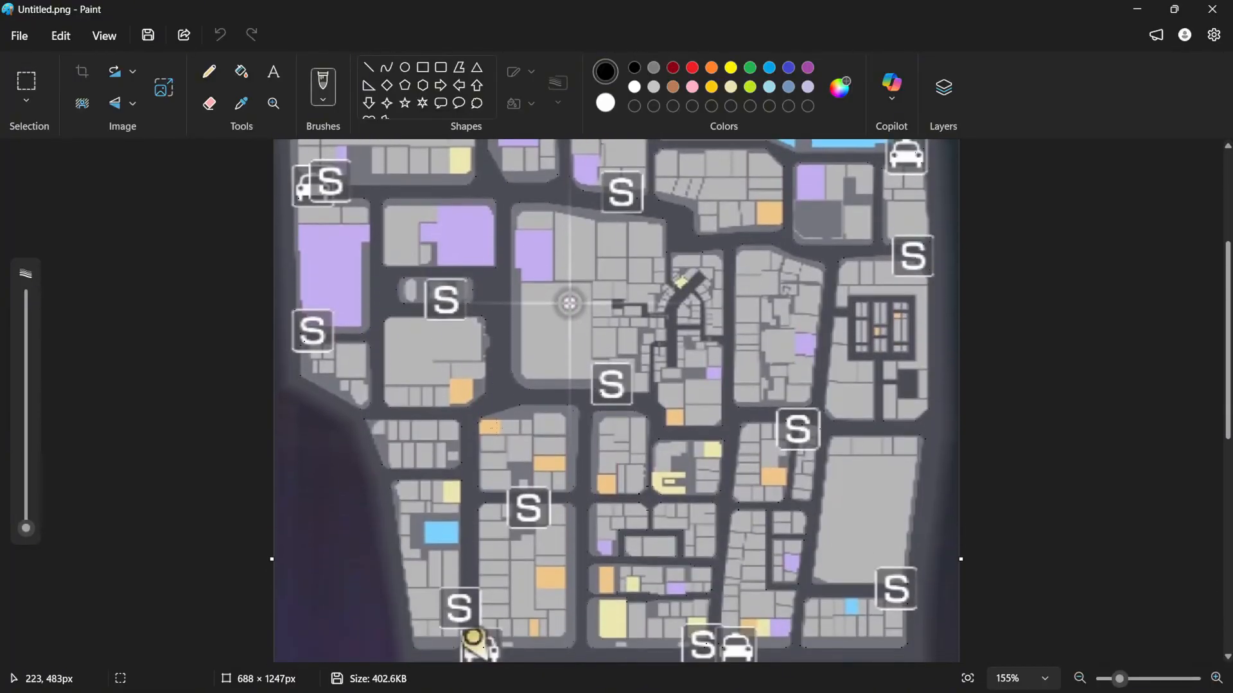
scroll(487, 551, "up", 4)
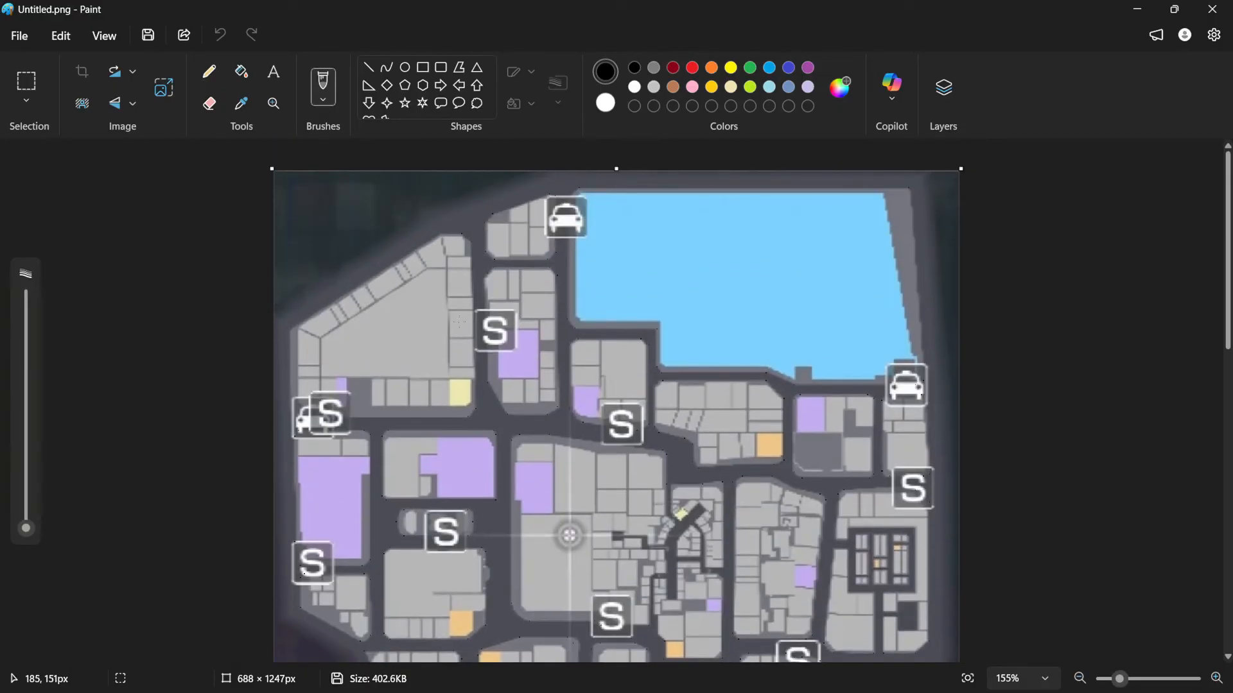
scroll(459, 322, "down", 4)
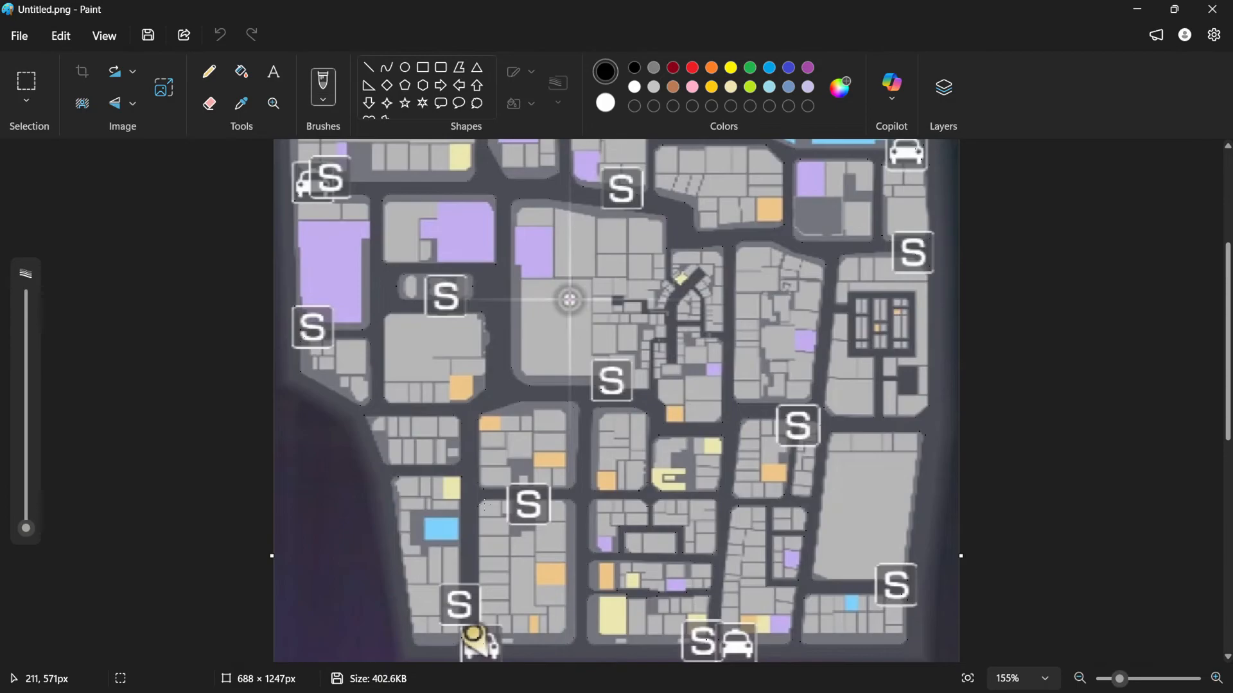
scroll(499, 499, "down", 2)
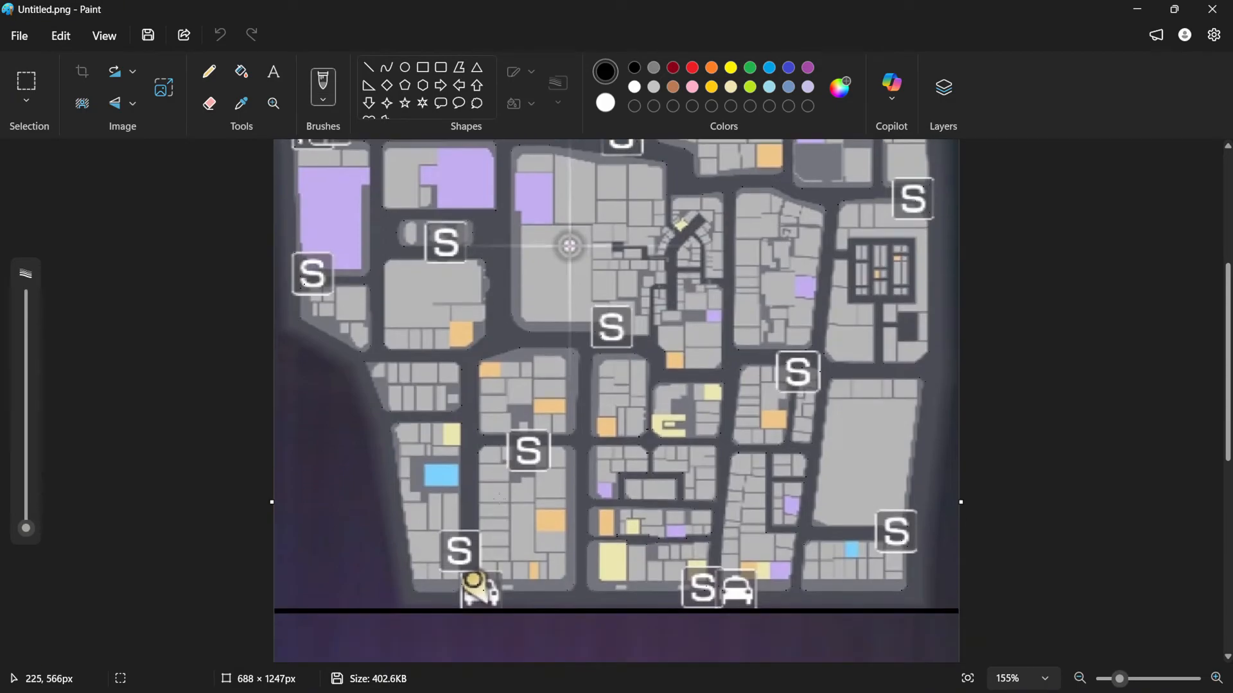
scroll(499, 499, "up", 3)
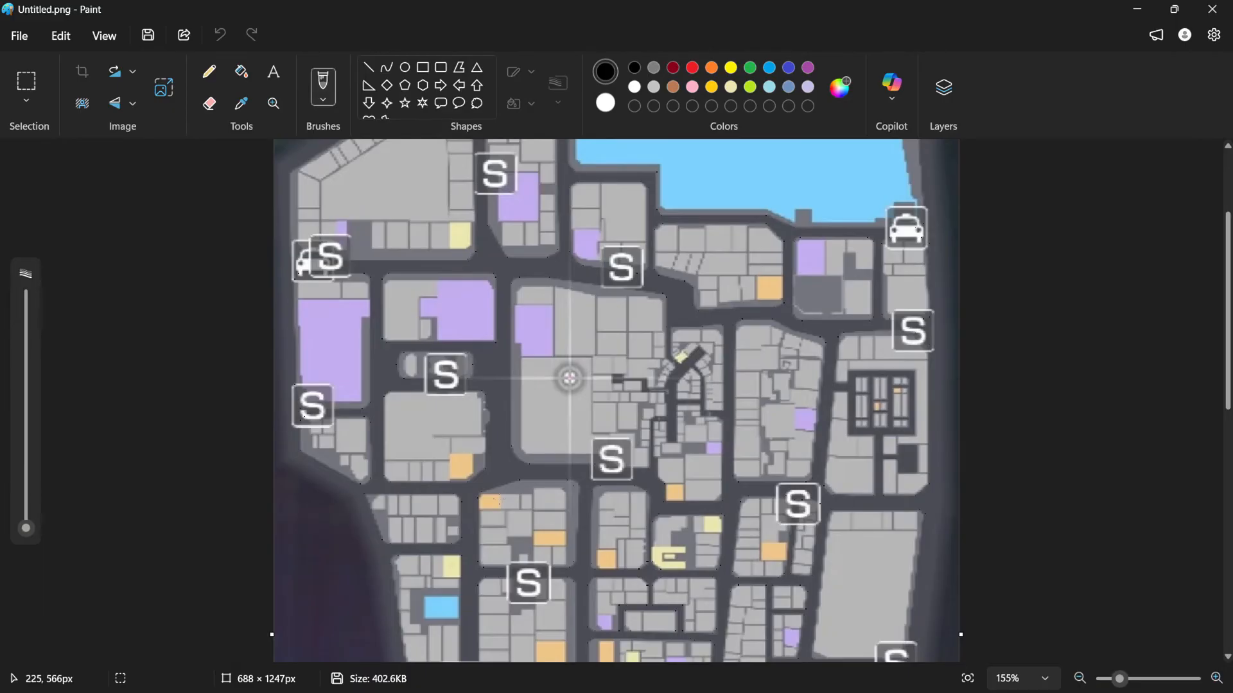
scroll(569, 378, "down", 10)
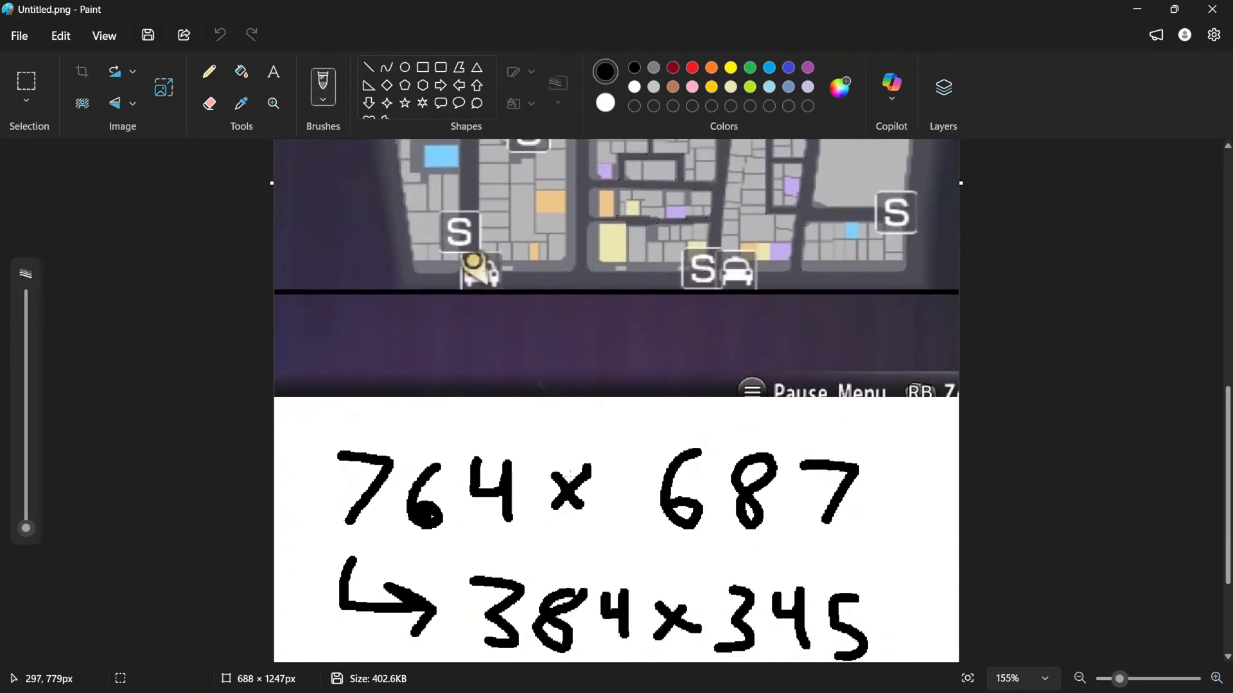
scroll(570, 476, "down", 3, "ctrl")
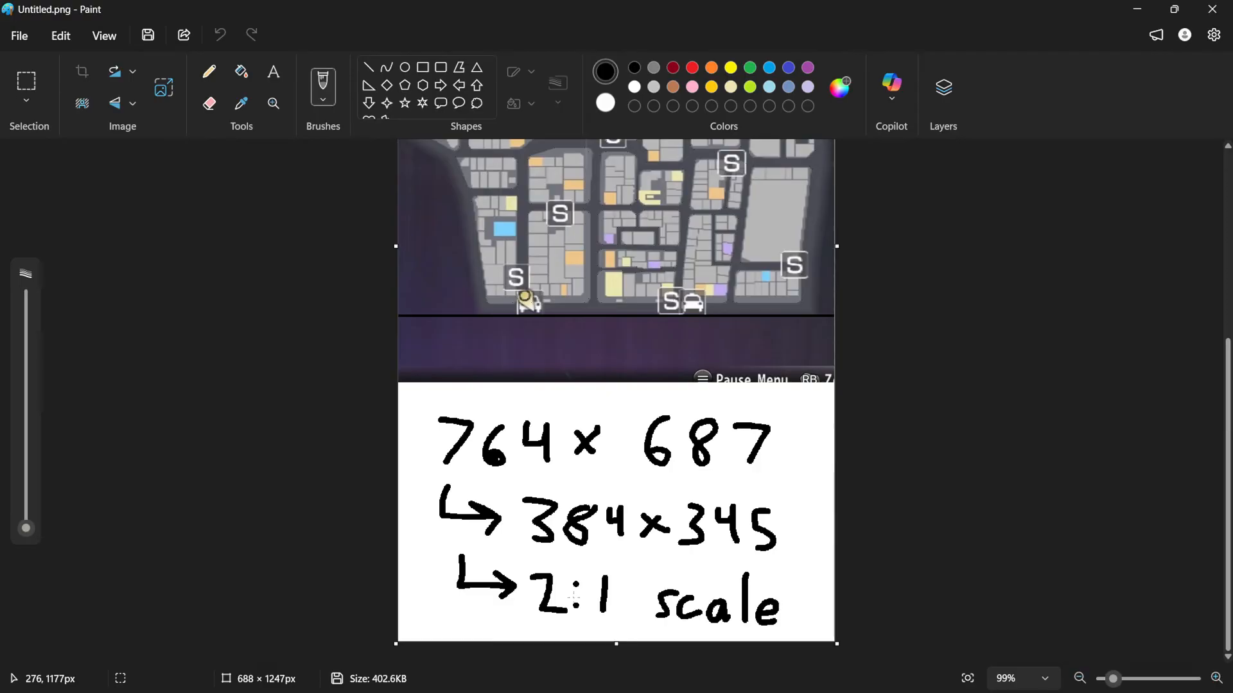
scroll(586, 391, "up", 5)
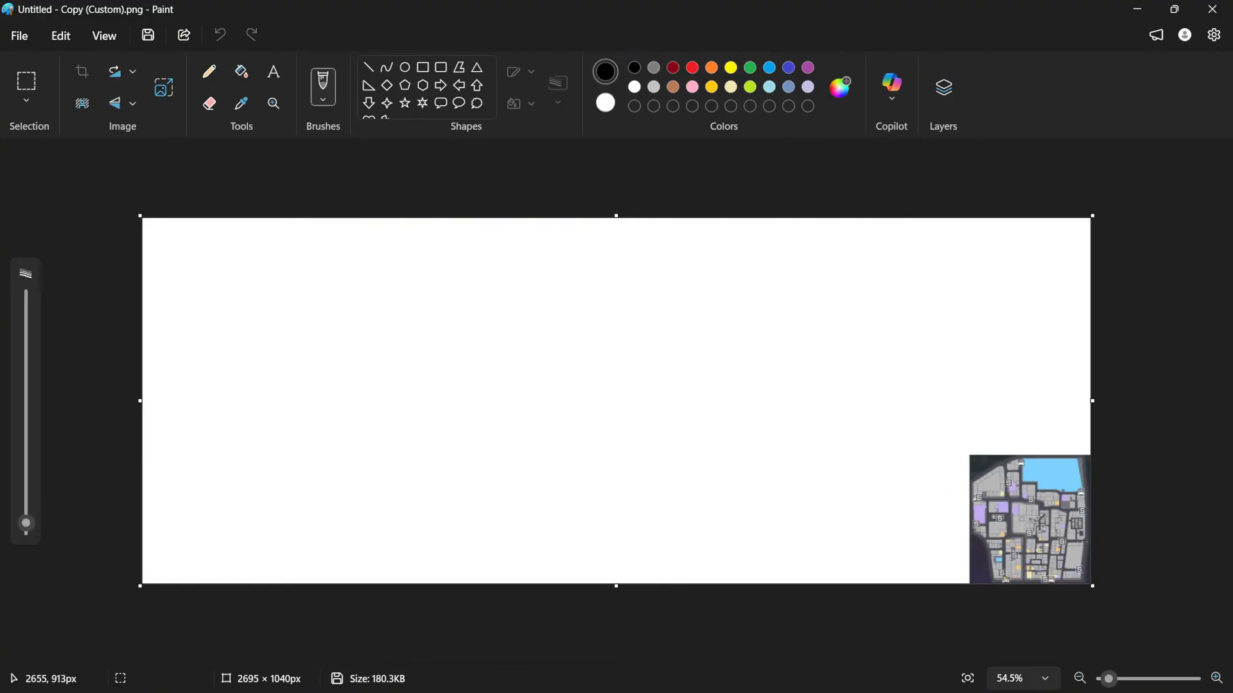
Zoom into the small map placed on the enlarged white canvas copy to examine its detail
scroll(1072, 538, "up", 6, "ctrl")
left_click_drag(907, 661, 1231, 671)
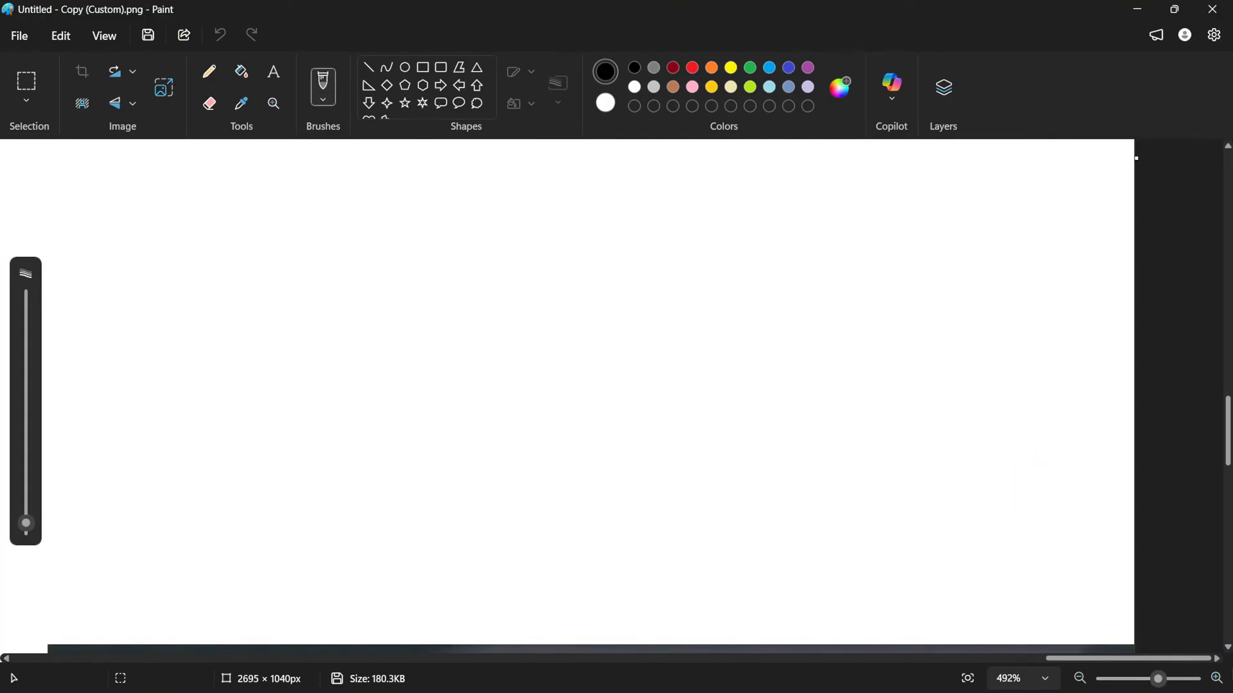
scroll(919, 375, "down", 5)
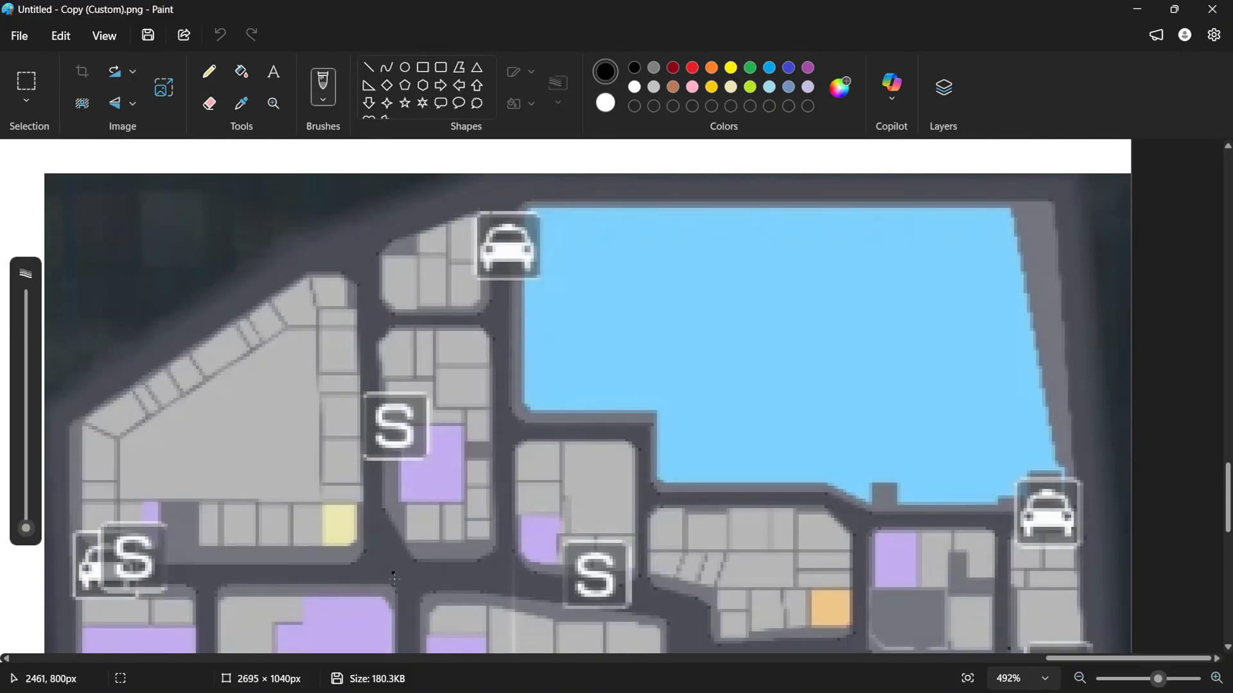
scroll(369, 507, "down", 5)
scroll(367, 500, "down", 3, "ctrl")
scroll(553, 501, "down", 2)
scroll(554, 437, "up", 3)
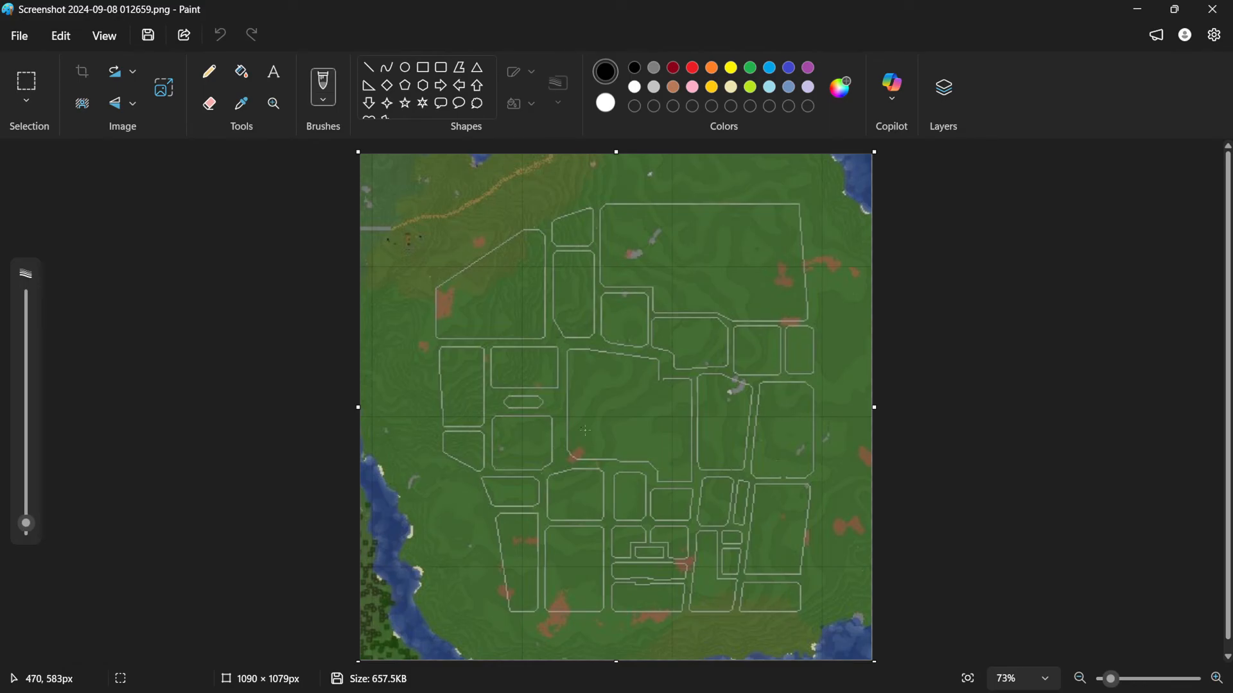
Zoom and scroll over the top-down Minecraft screenshot with traced block outlines to examine it
scroll(677, 424, "up", 3, "ctrl")
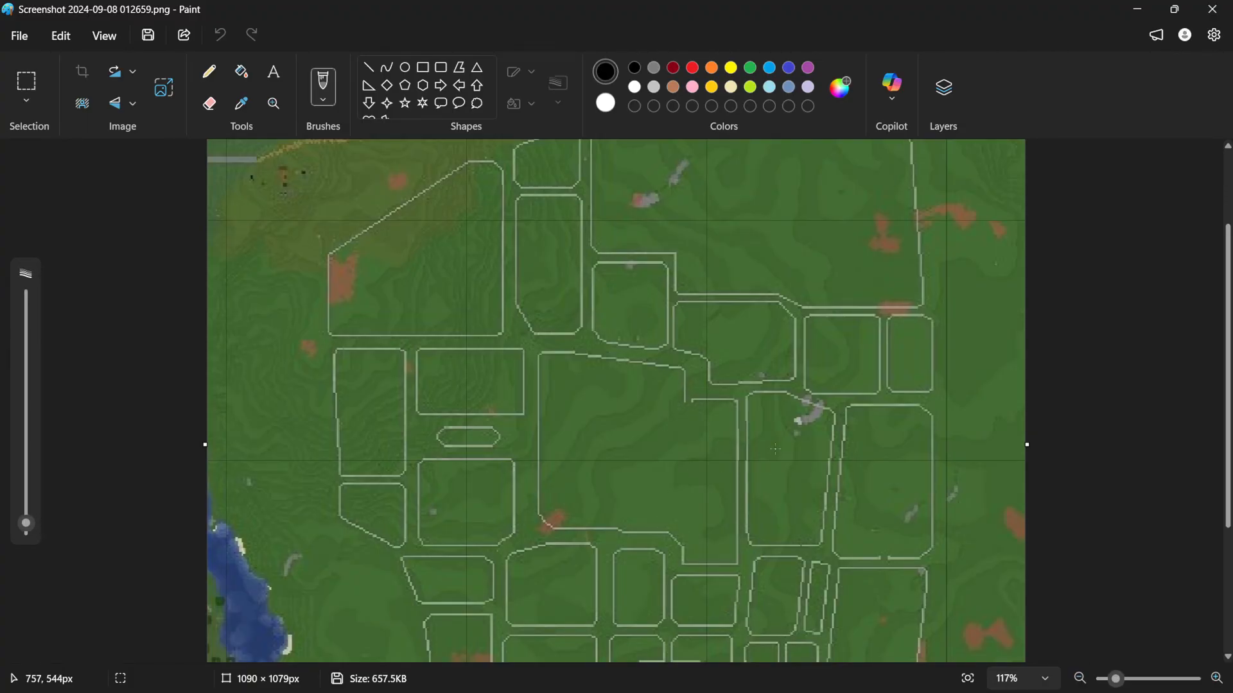
scroll(753, 464, "up", 2)
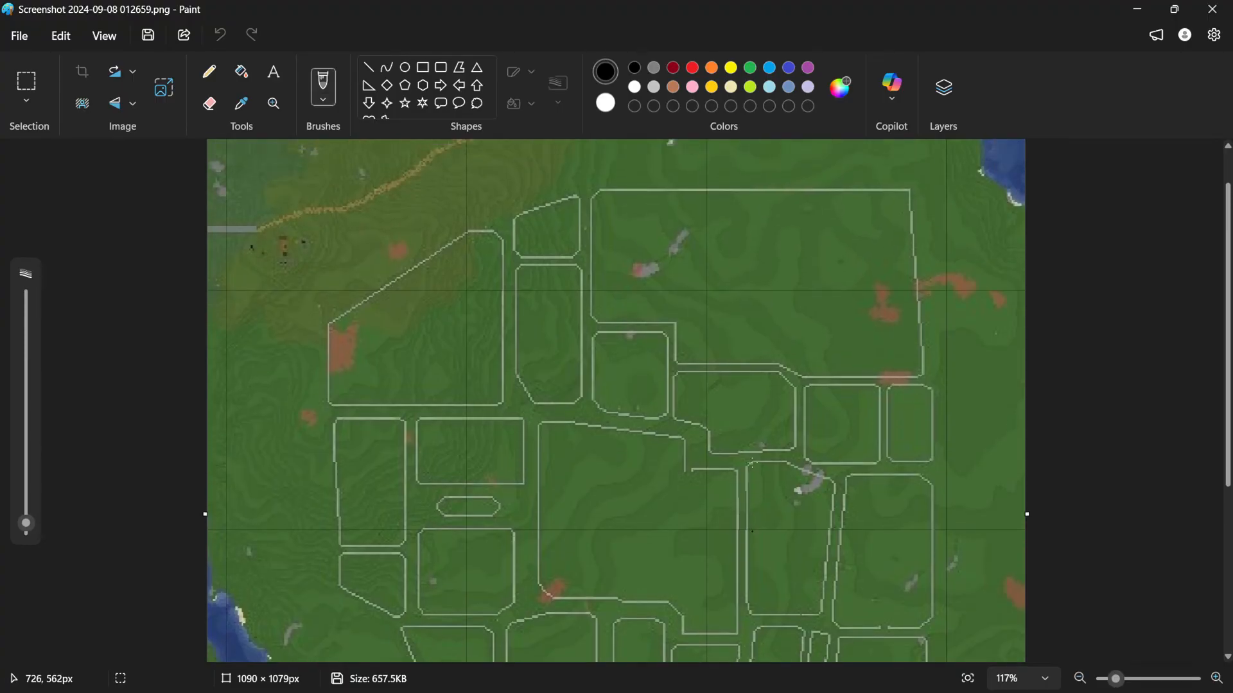
scroll(675, 393, "down", 4)
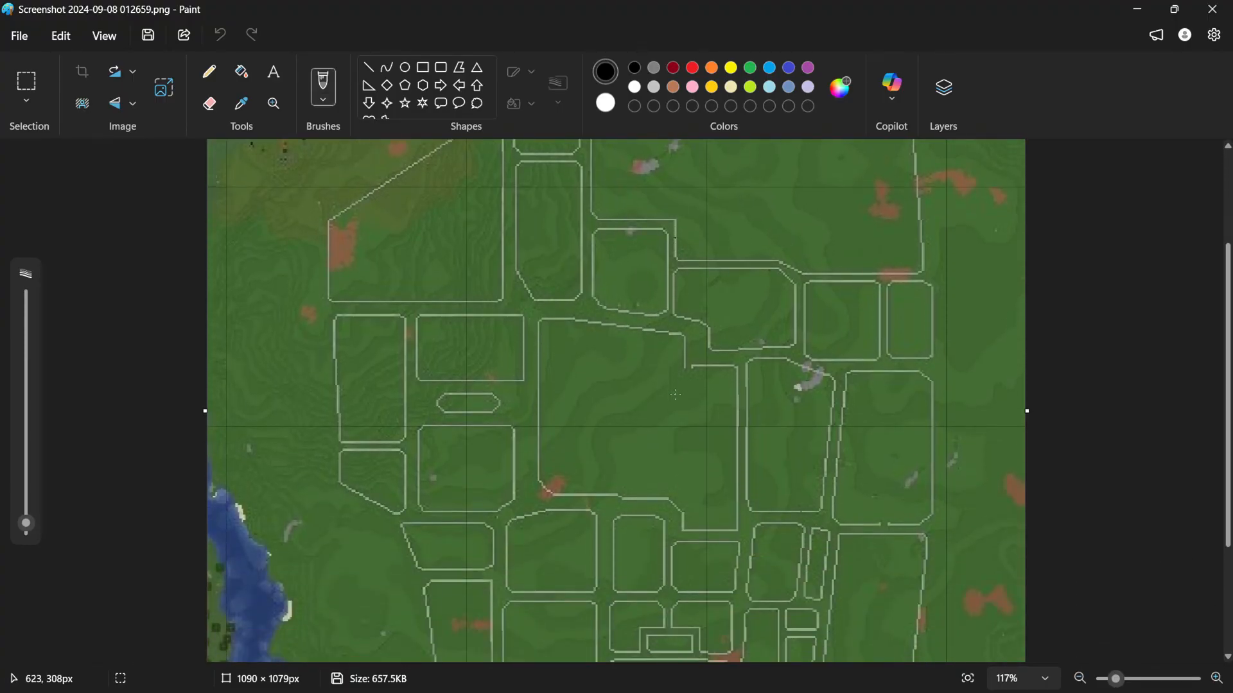
scroll(676, 395, "down", 3, "ctrl")
scroll(676, 394, "up", 1)
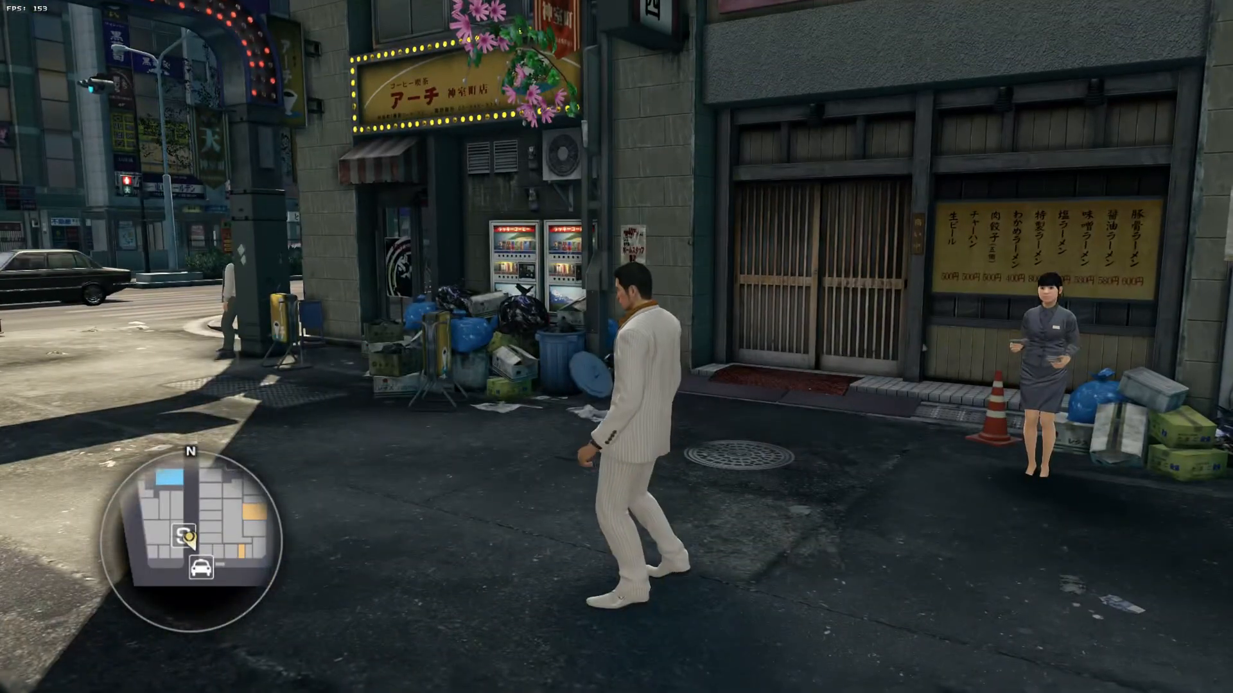
key("m")
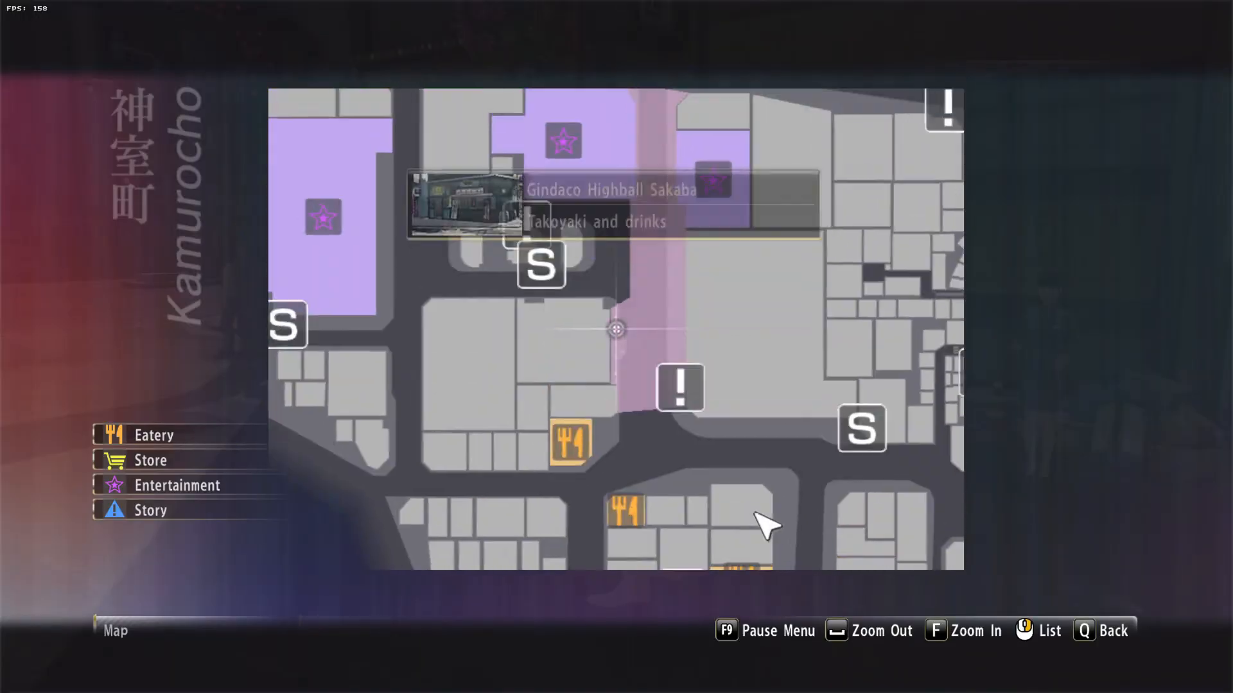
key("w")
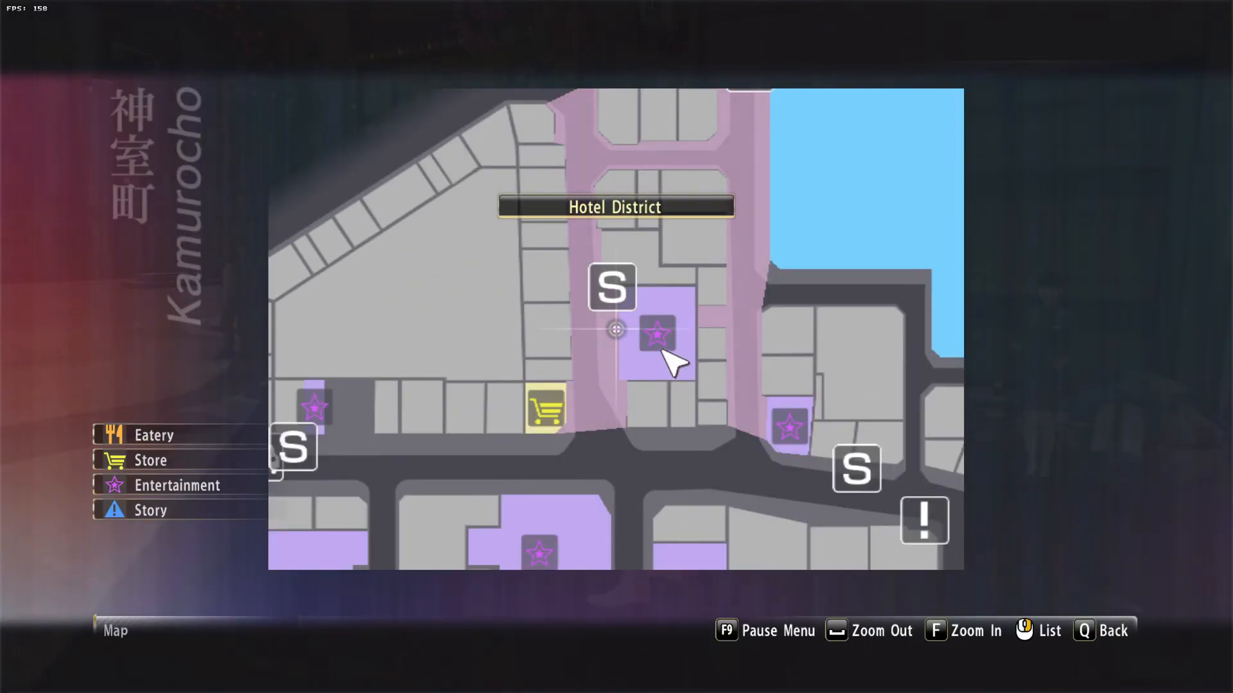
key("space")
key("f")
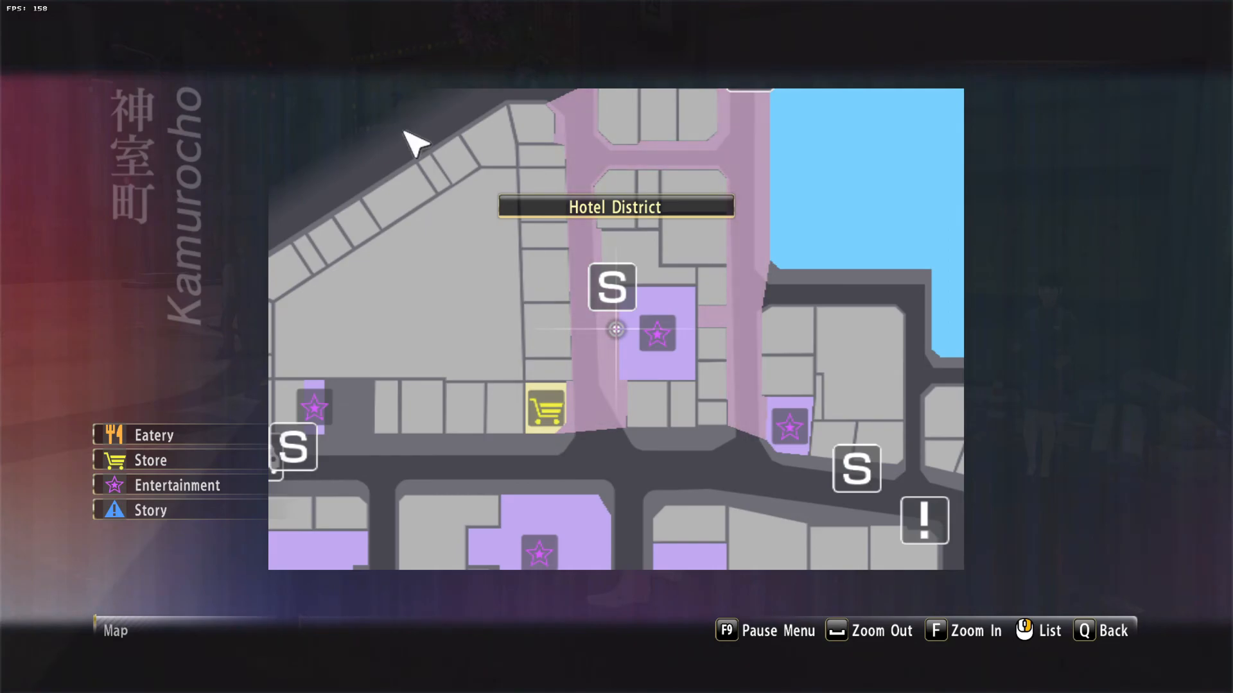
key("space")
key("a")
key("w")
left_click_drag(745, 552, 477, 238)
left_click_drag(828, 334, 632, 367)
left_click_drag(538, 357, 674, 398)
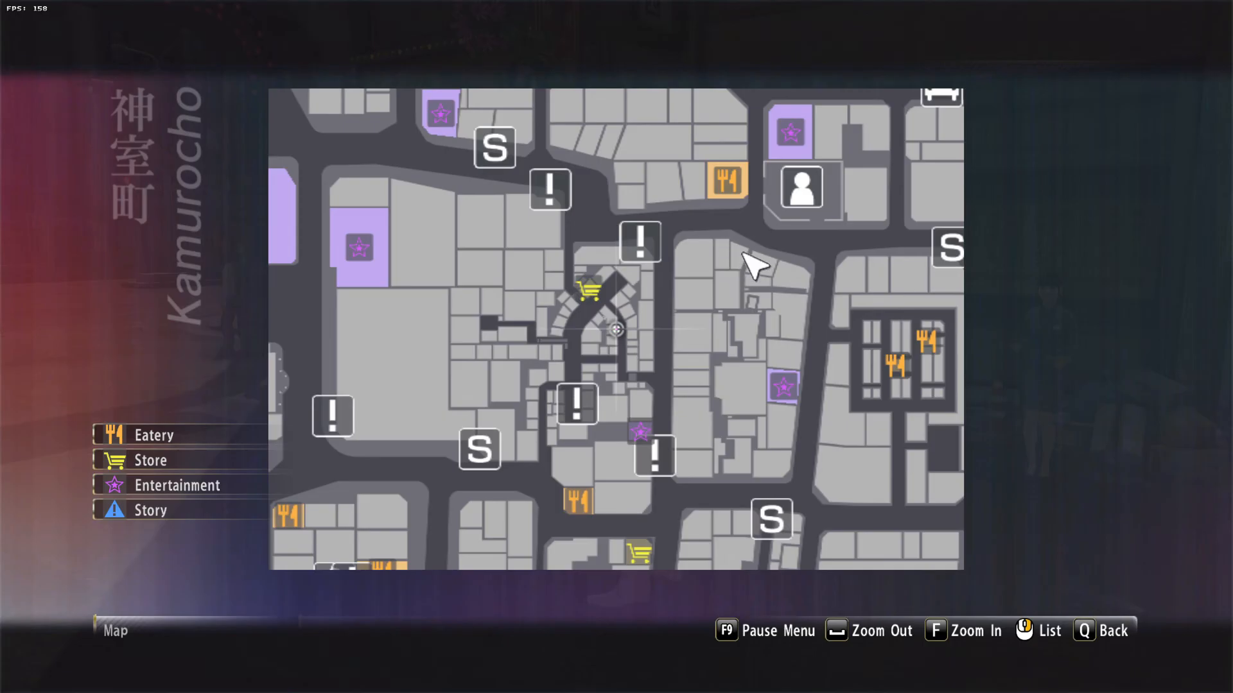
left_click_drag(437, 446, 722, 299)
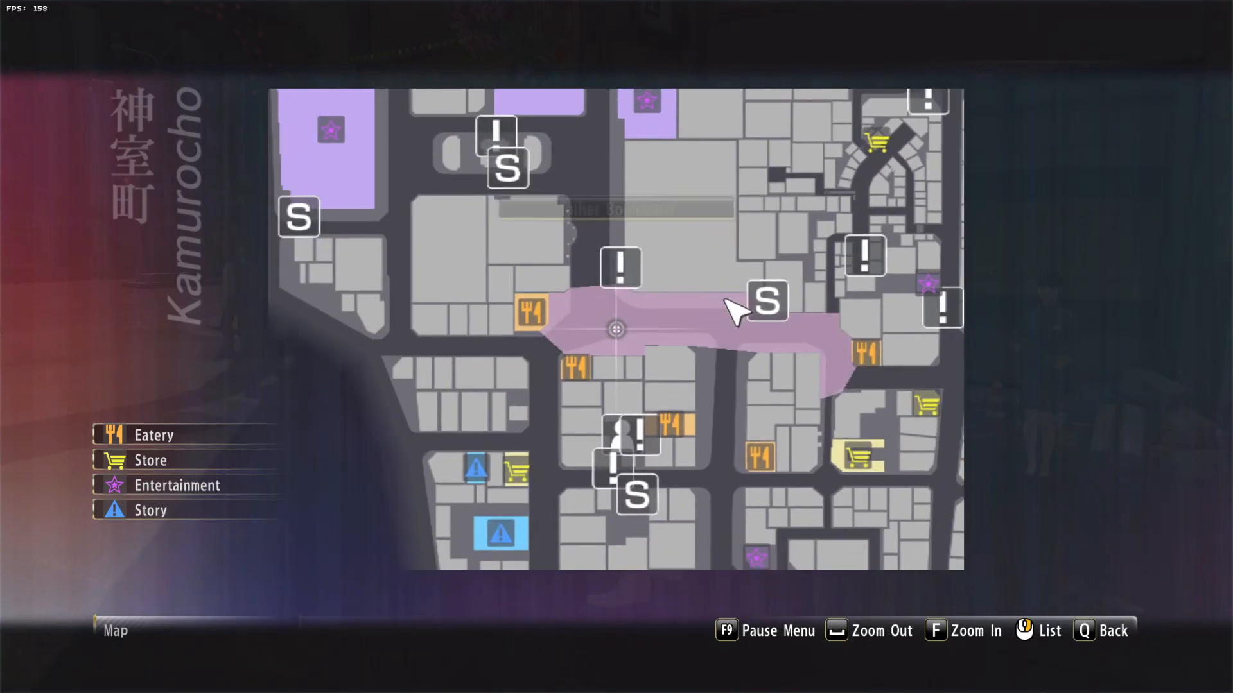
key("q")
key("w")
key("w")
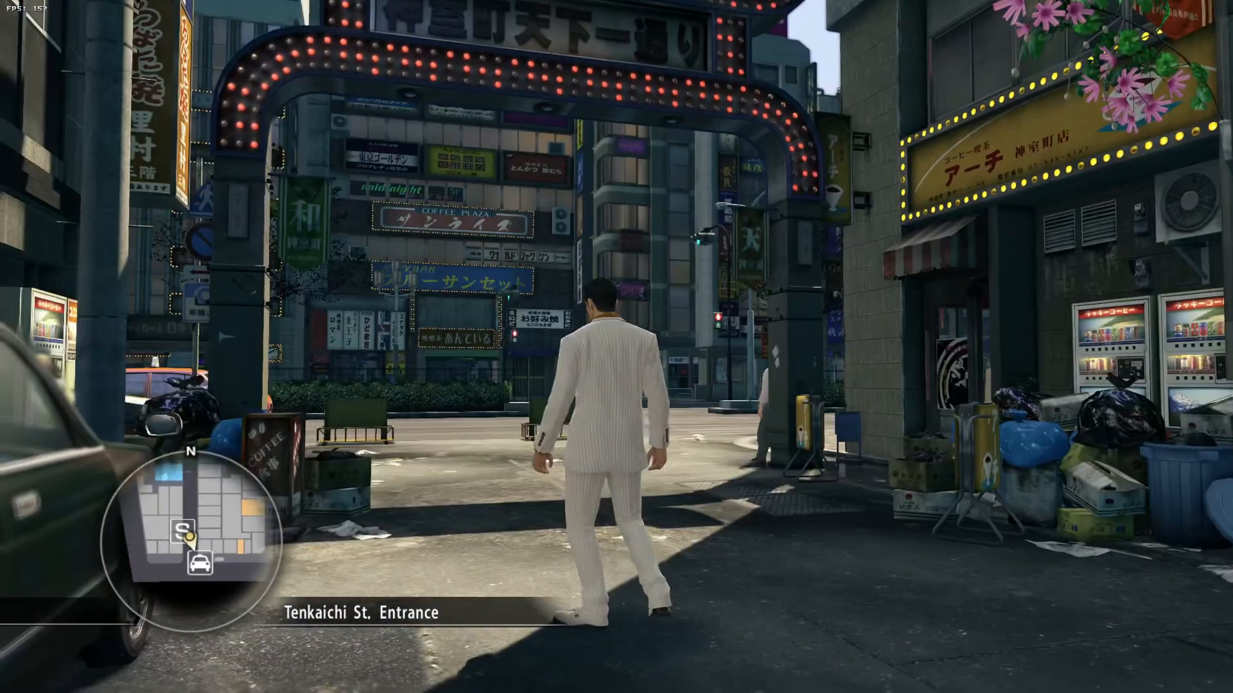
key("w")
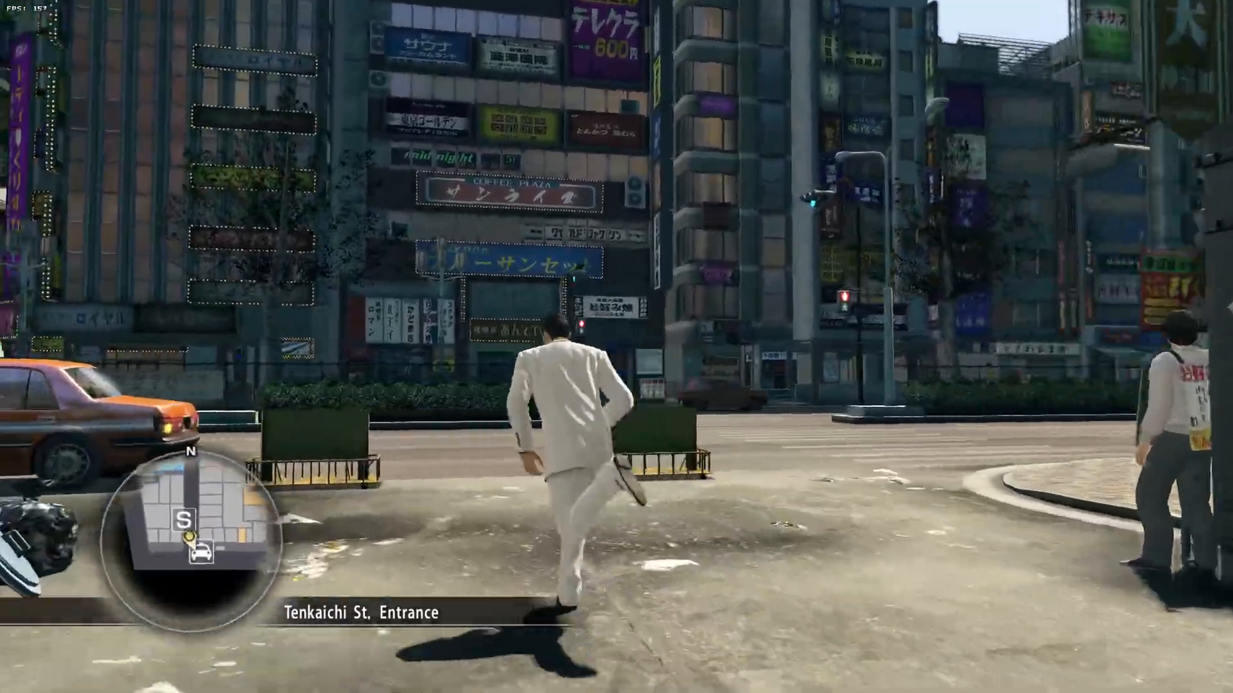
key("v")
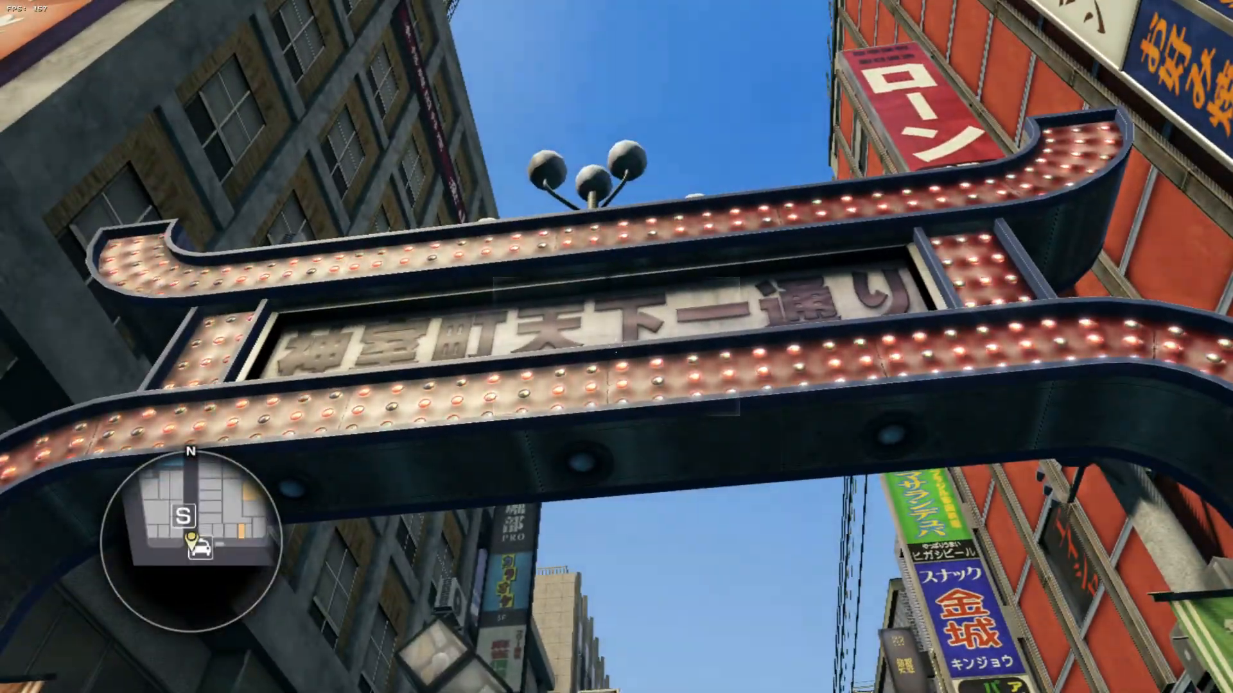
key("v")
key("a")
key("d")
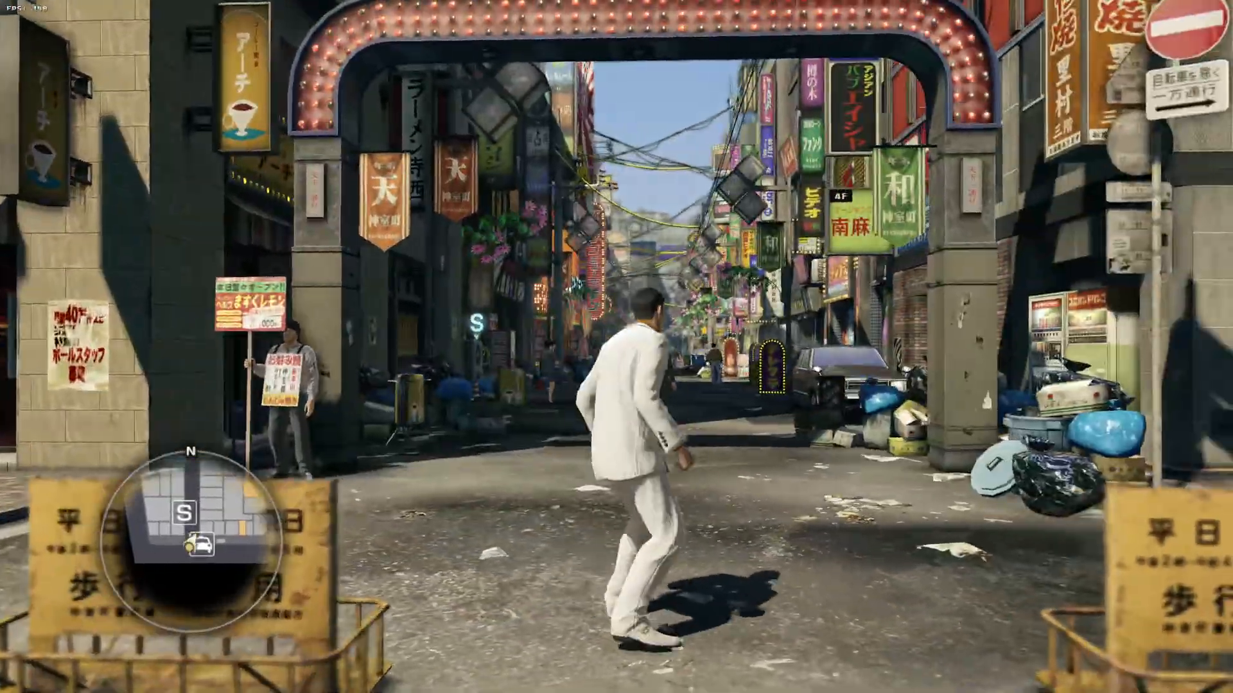
key("w")
key("a")
key("w")
key("s")
key("d")
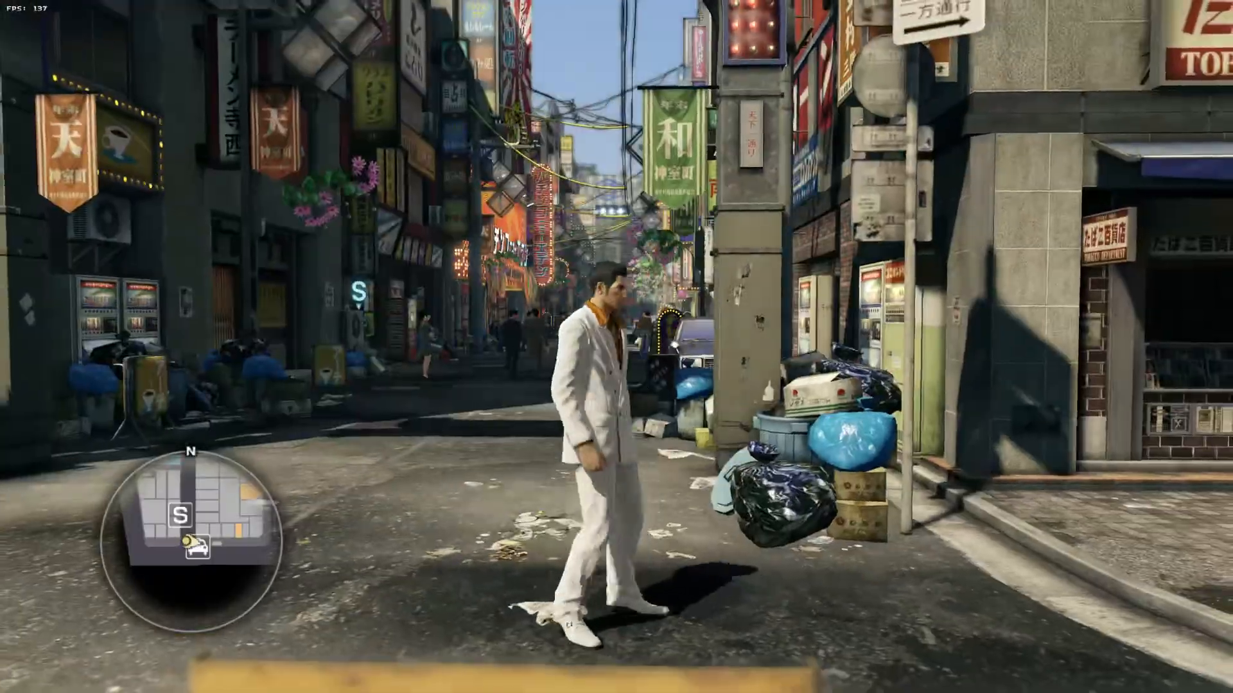
key("a")
key("a")
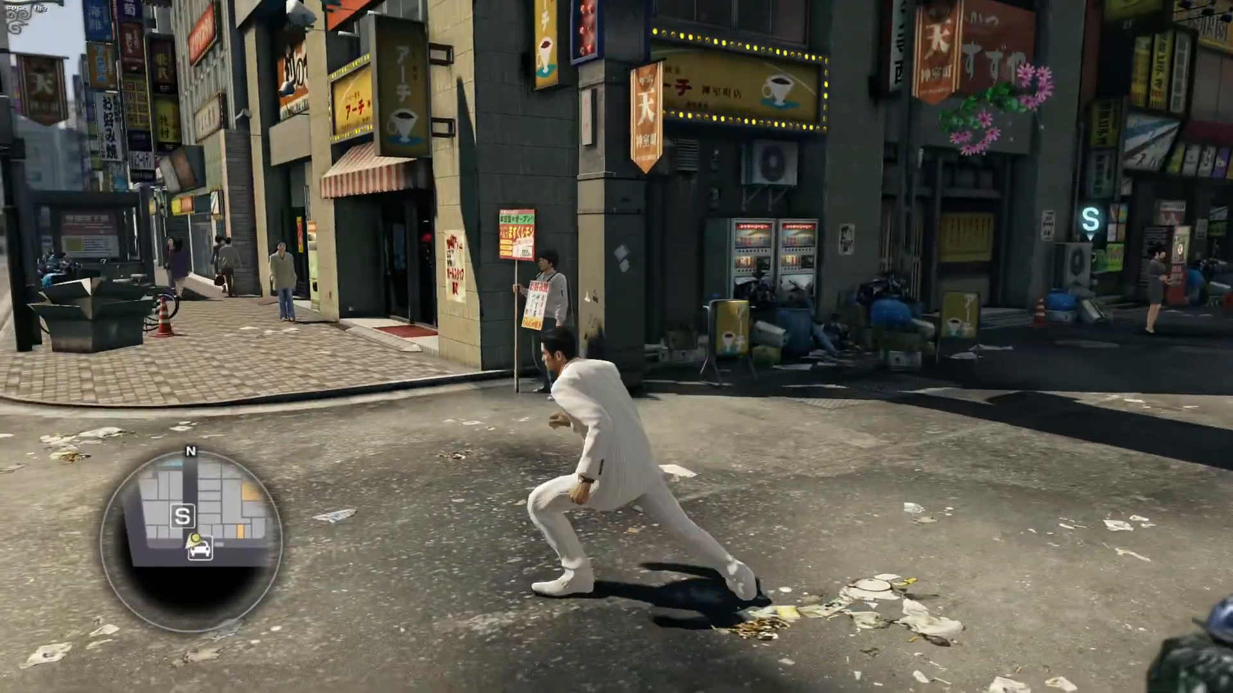
key("w")
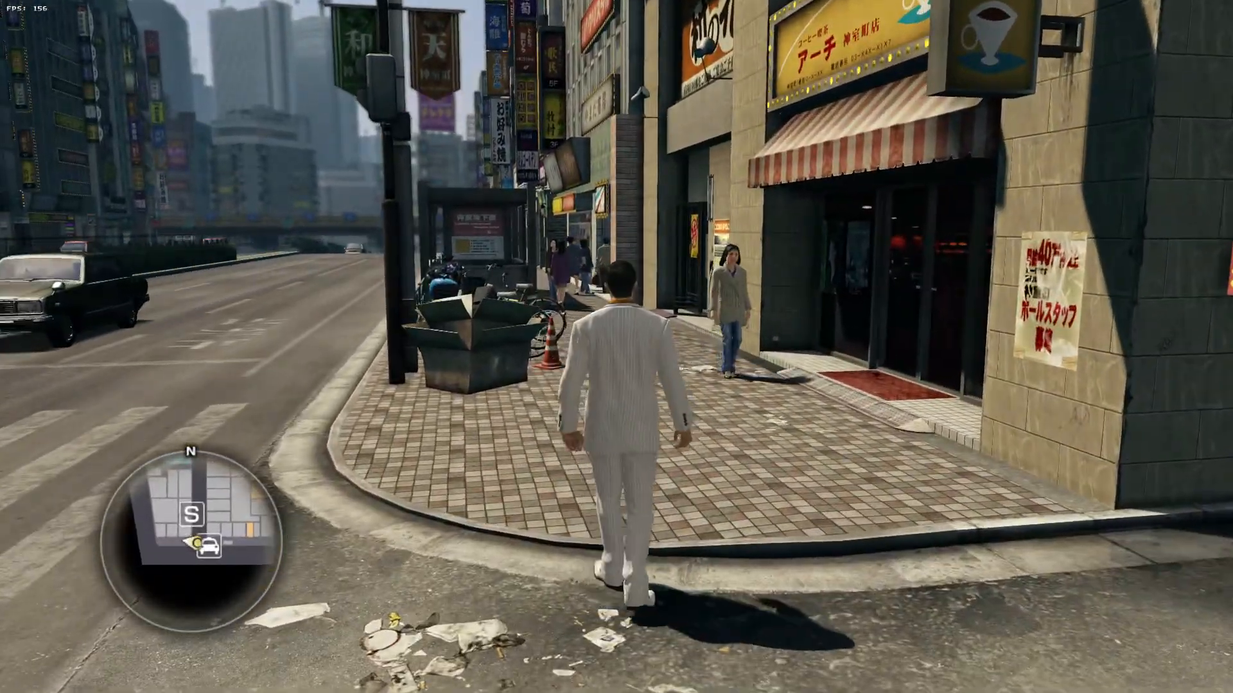
key("d")
key("w")
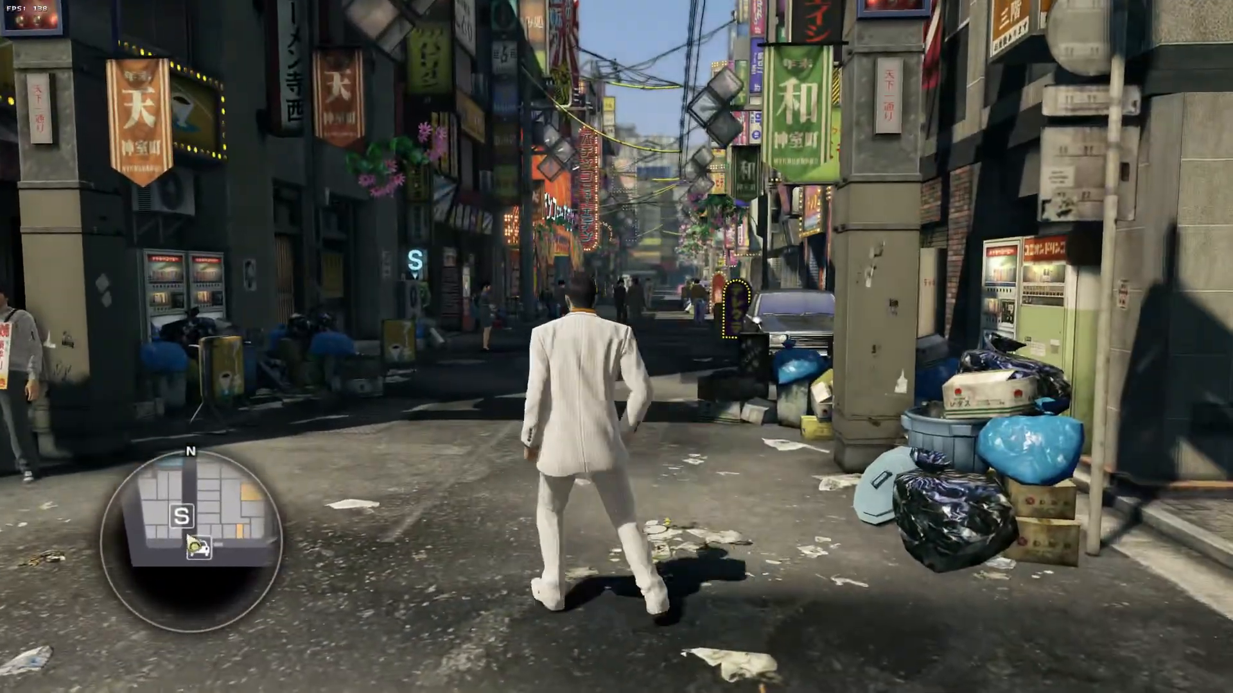
key("a")
key("s")
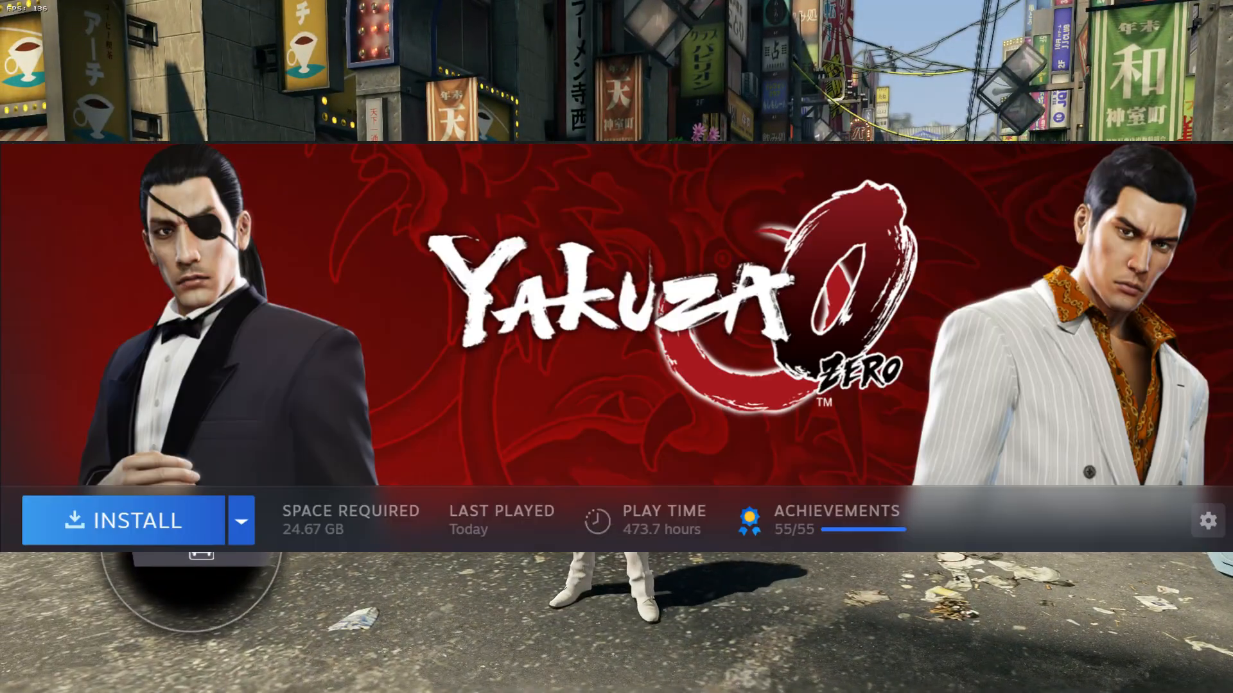